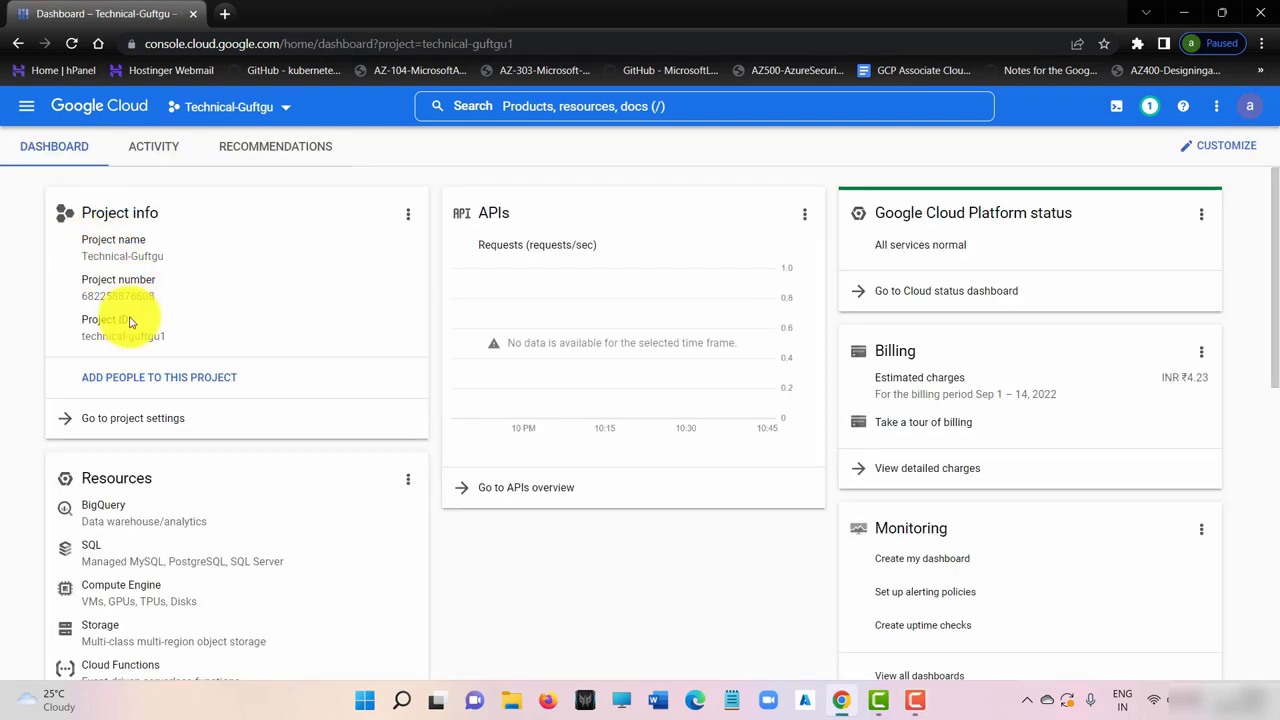
Step: Open the VPC networks page of the project and review the default network's regional subnets
click(26, 105)
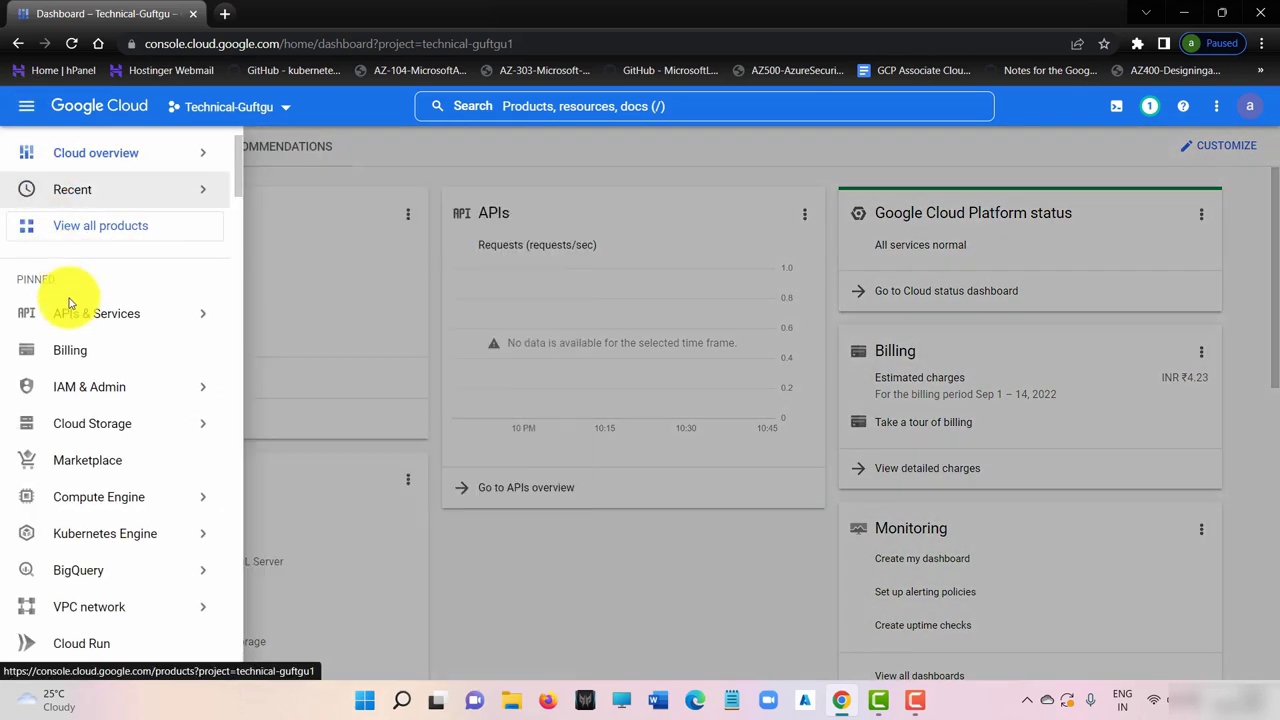
mouse_move(91, 618)
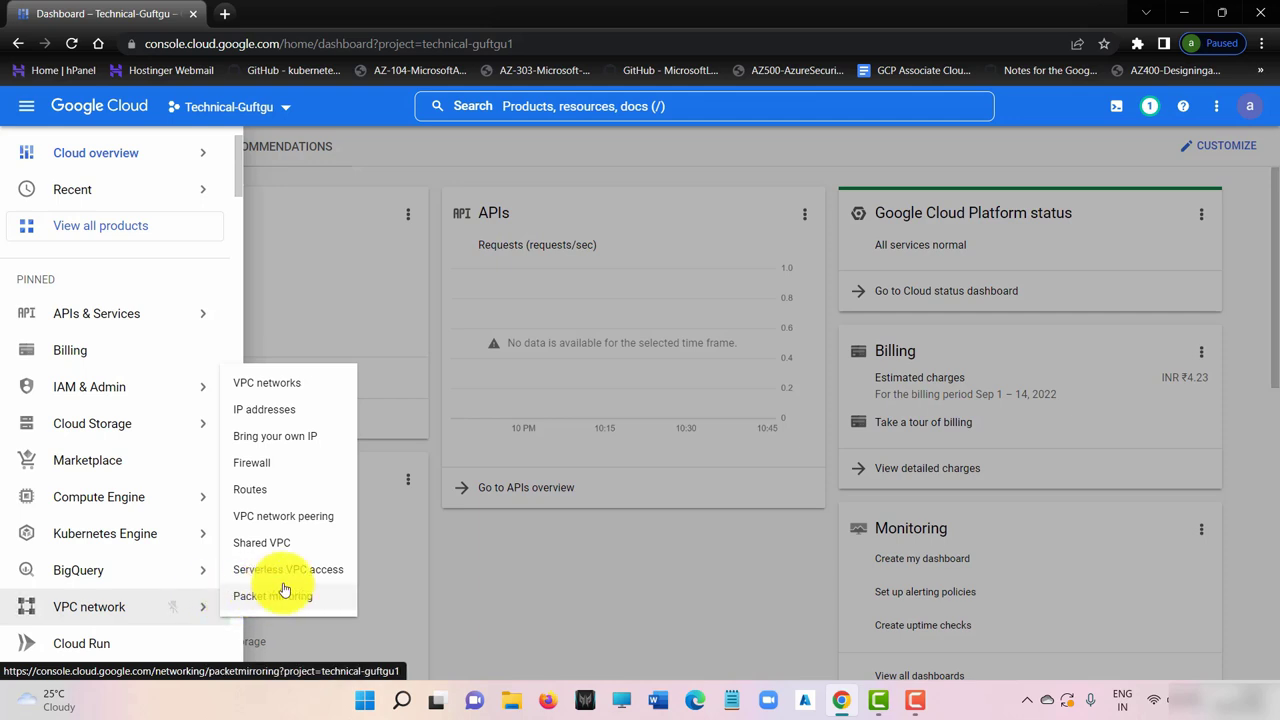
click(268, 391)
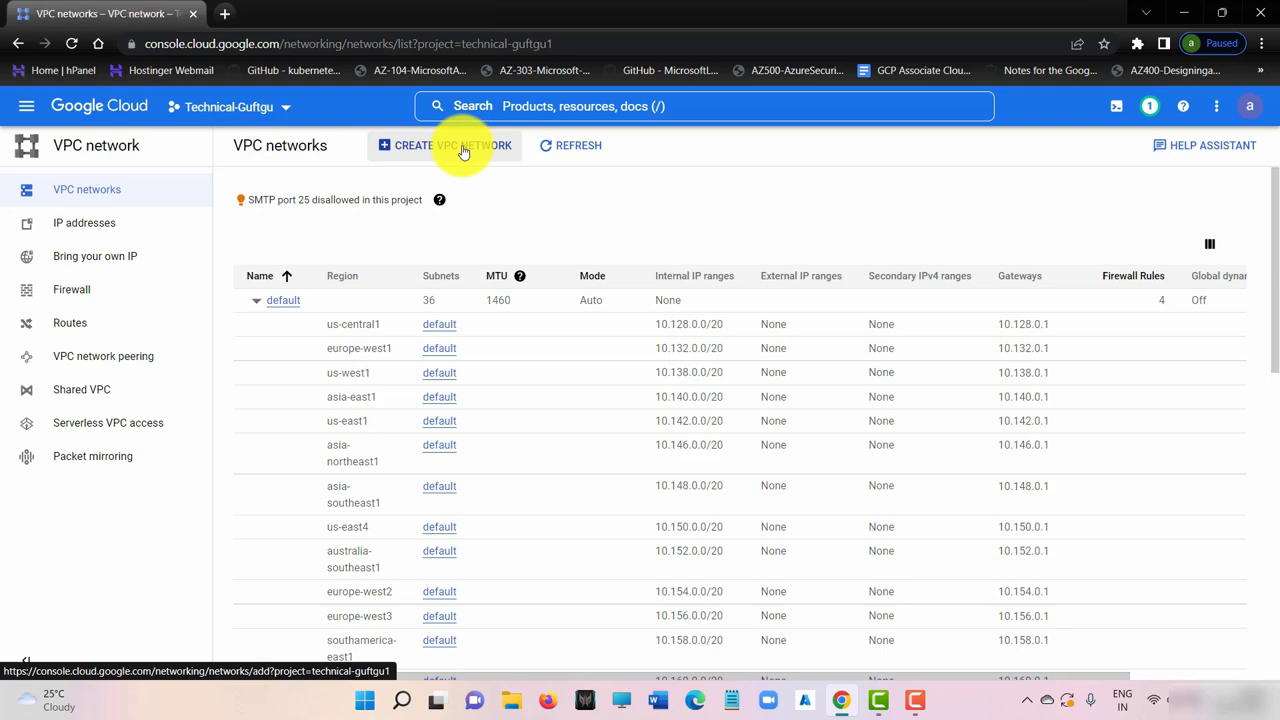
scroll(437, 363, down, 10)
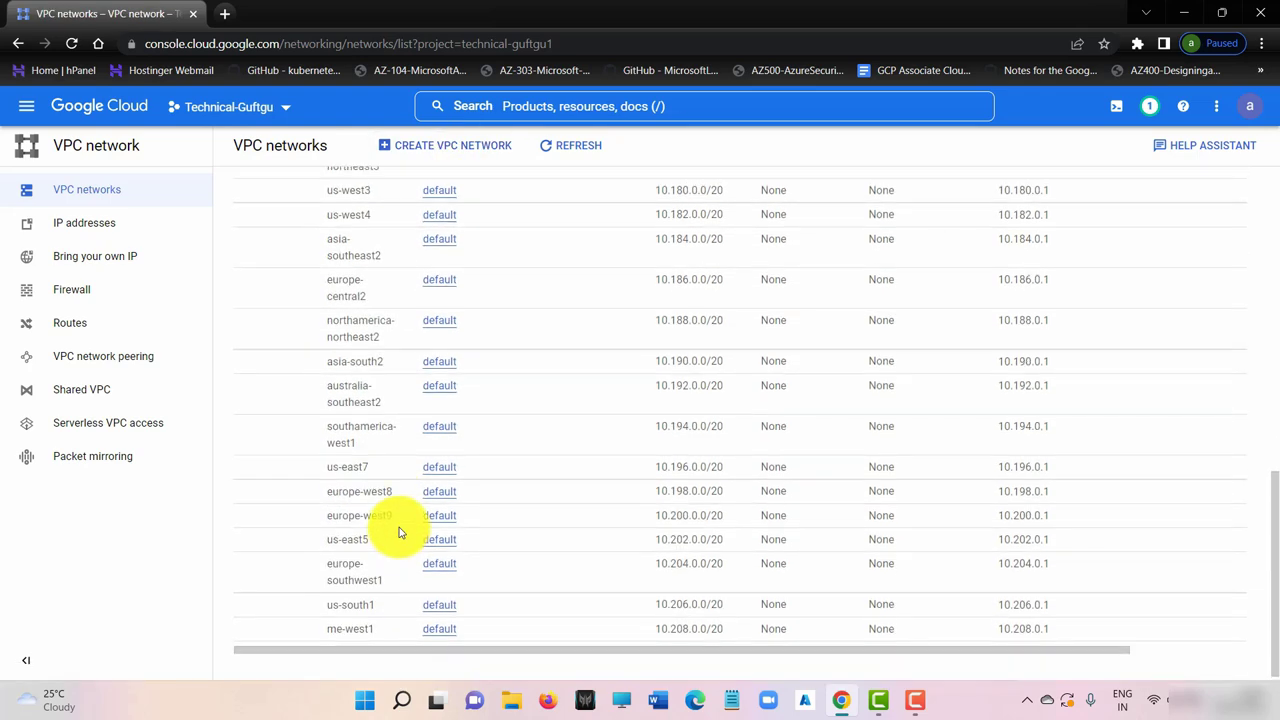
scroll(398, 532, up, 10)
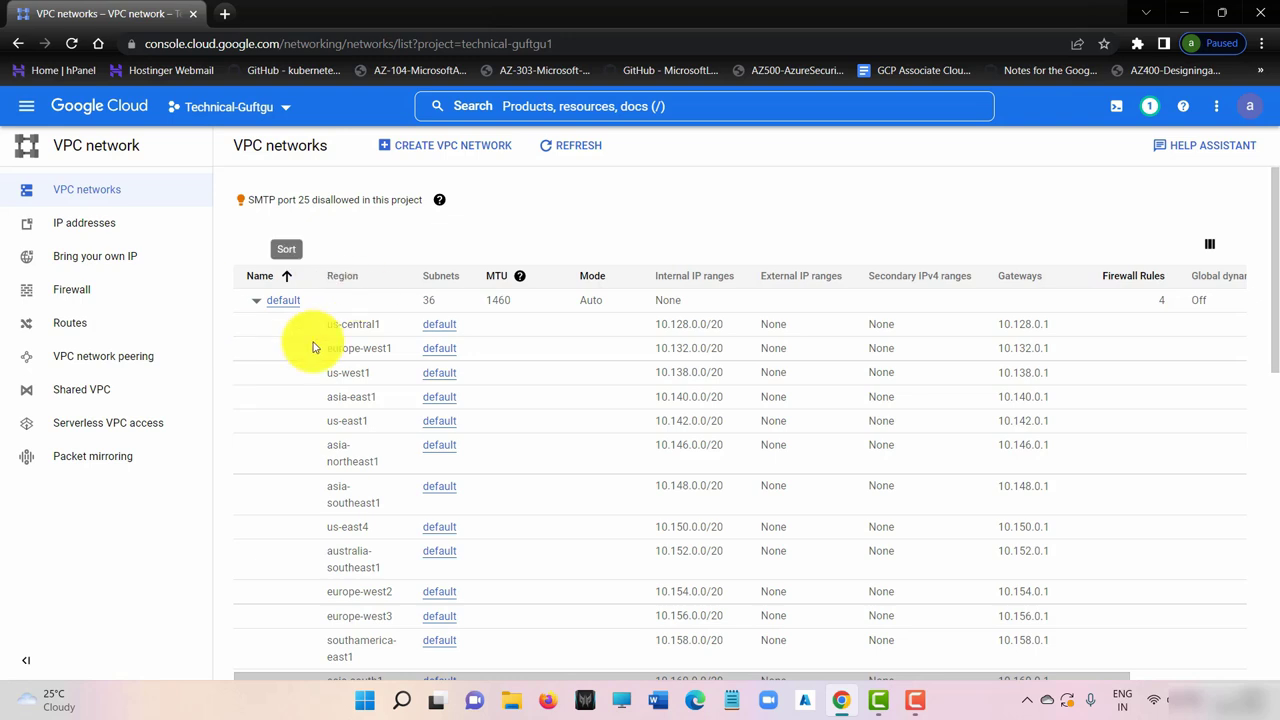
Step: Start creating a VPC network named myvpc with the subnet creation mode set to Custom
click(459, 153)
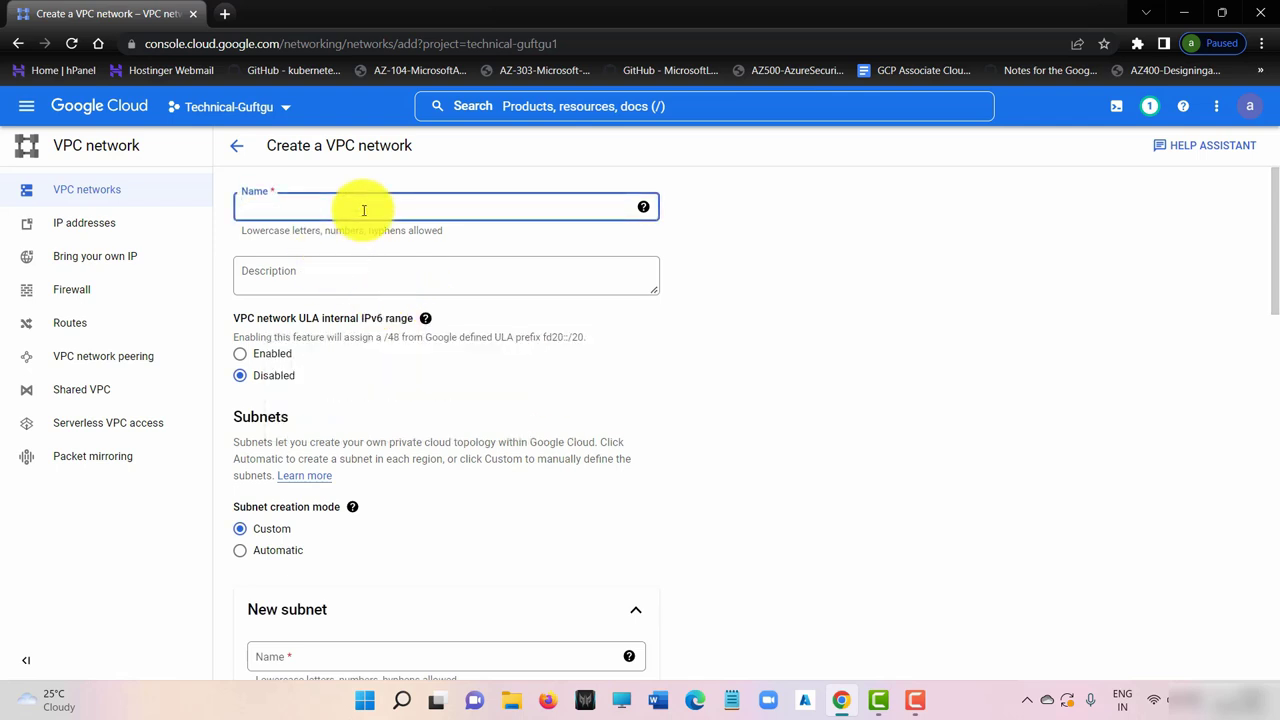
text(myvpc)
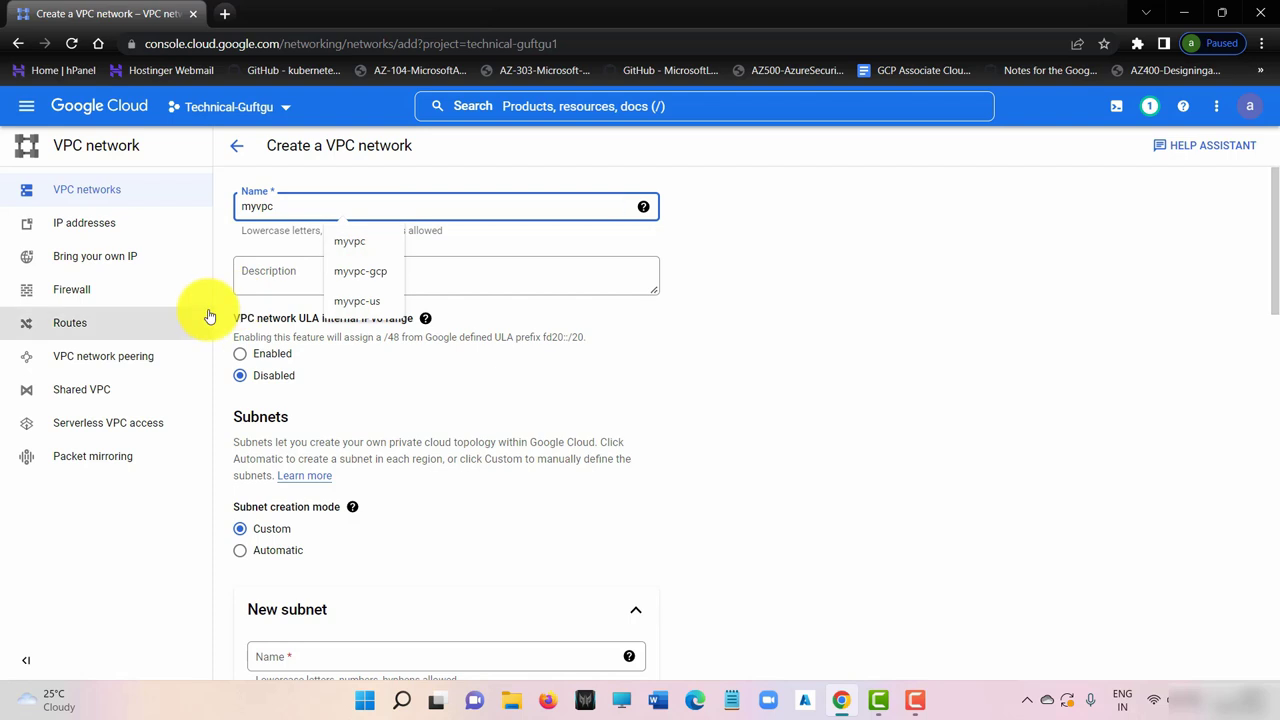
click(277, 273)
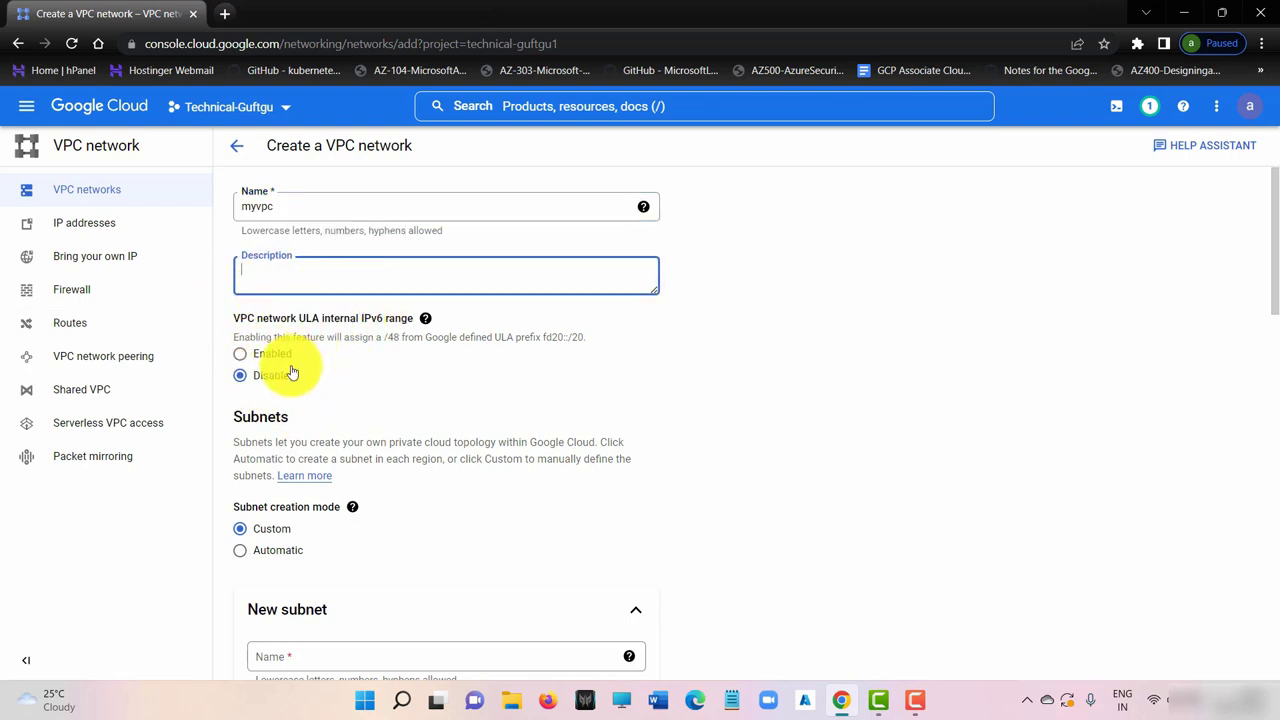
scroll(330, 395, down, 2)
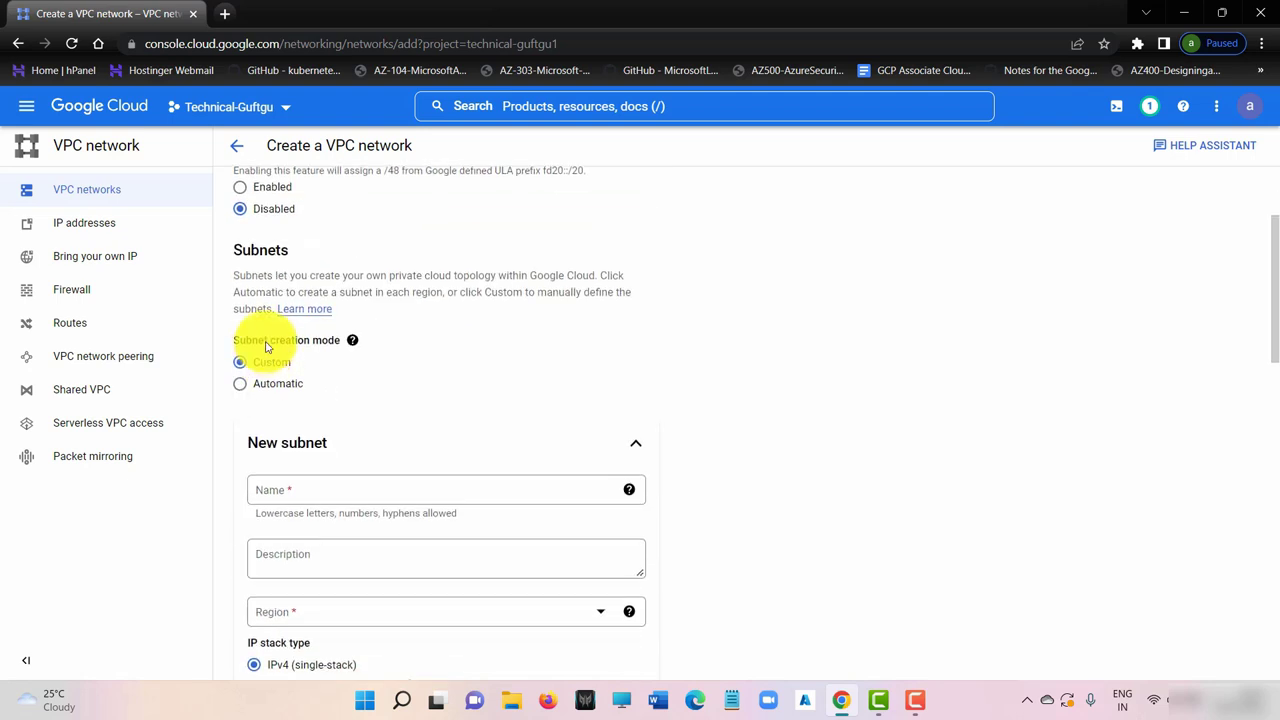
click(263, 368)
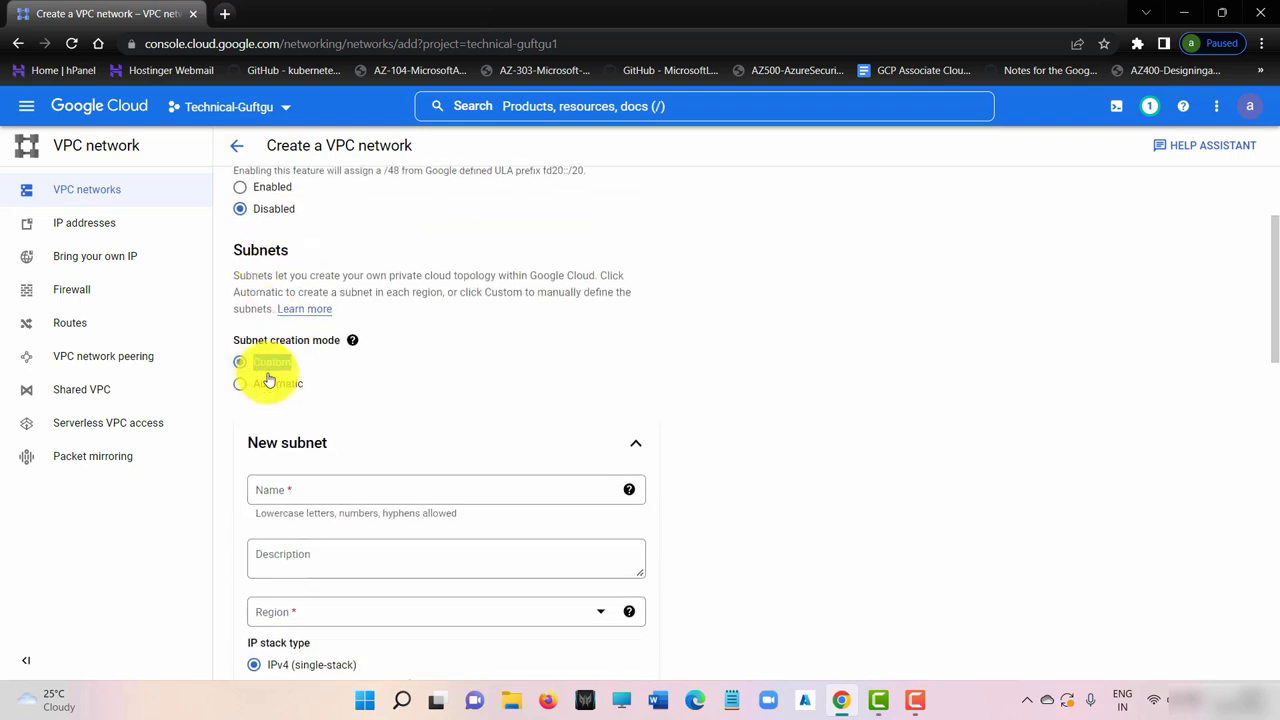
Step: Define the new subnet as public-subnet in region asia-east1 with the IPv4 range 10.0.1.0/24
scroll(423, 394, down, 2)
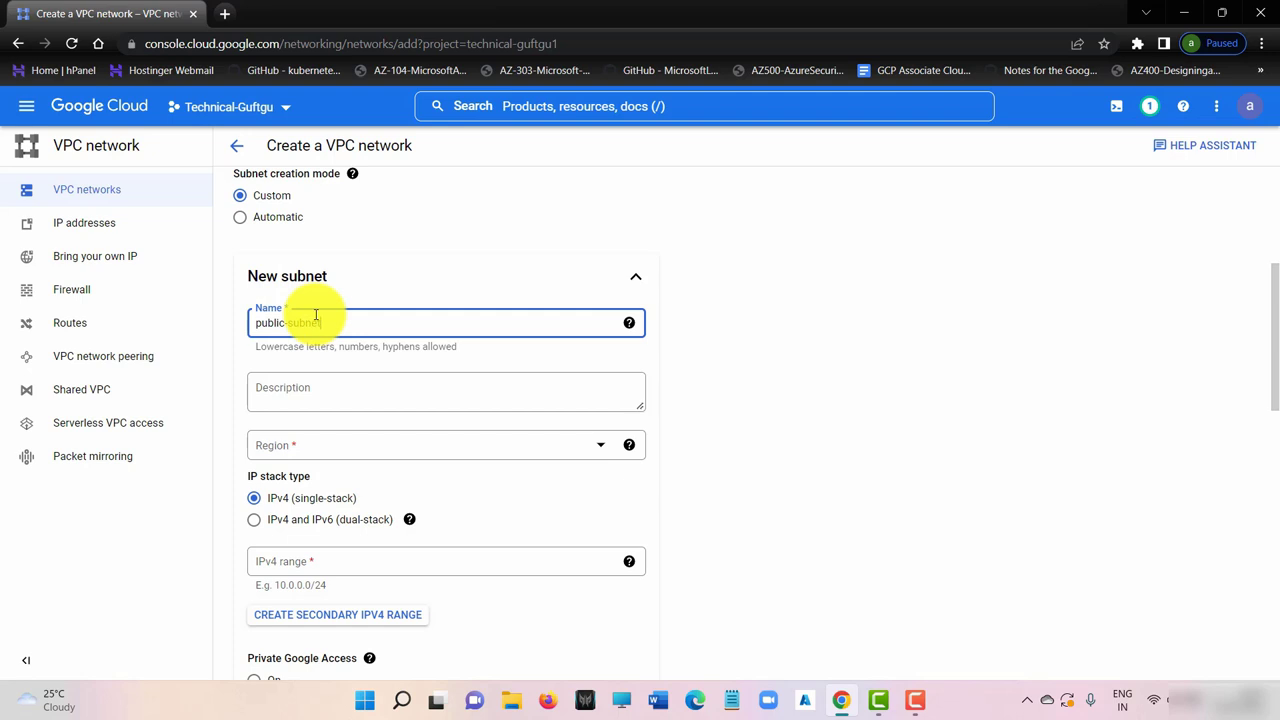
click(355, 453)
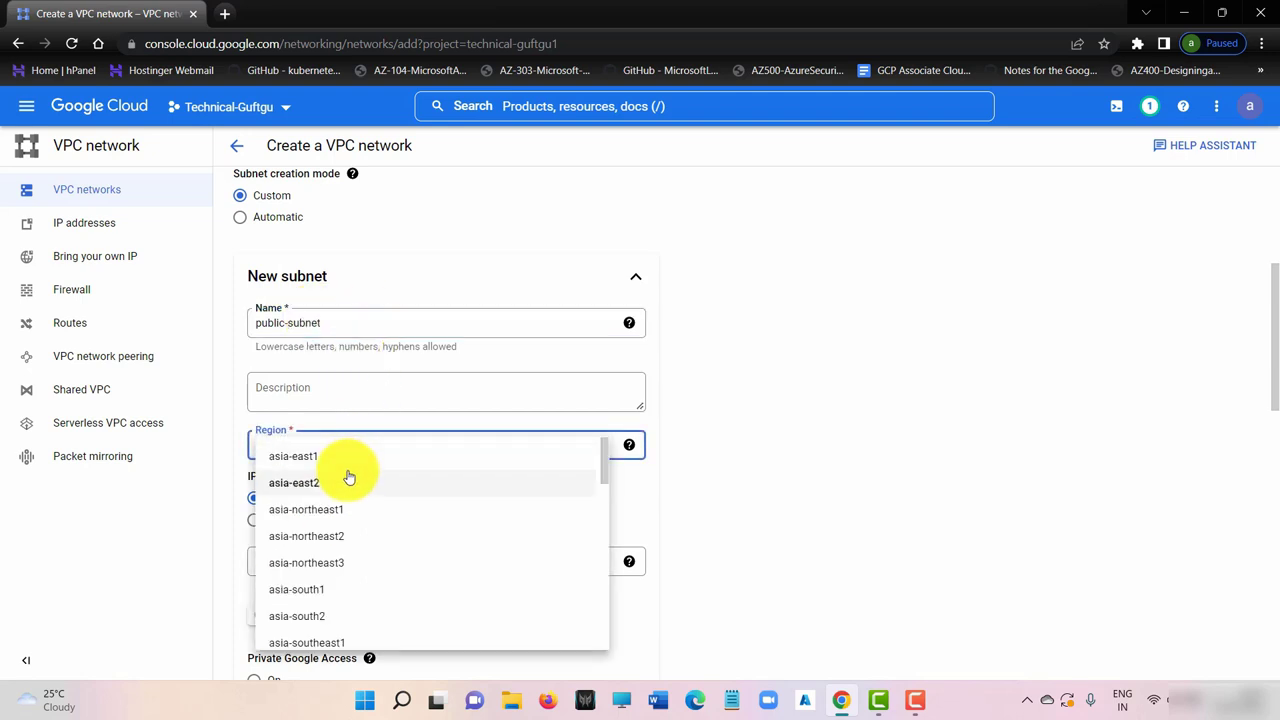
click(352, 454)
scroll(420, 490, down, 2)
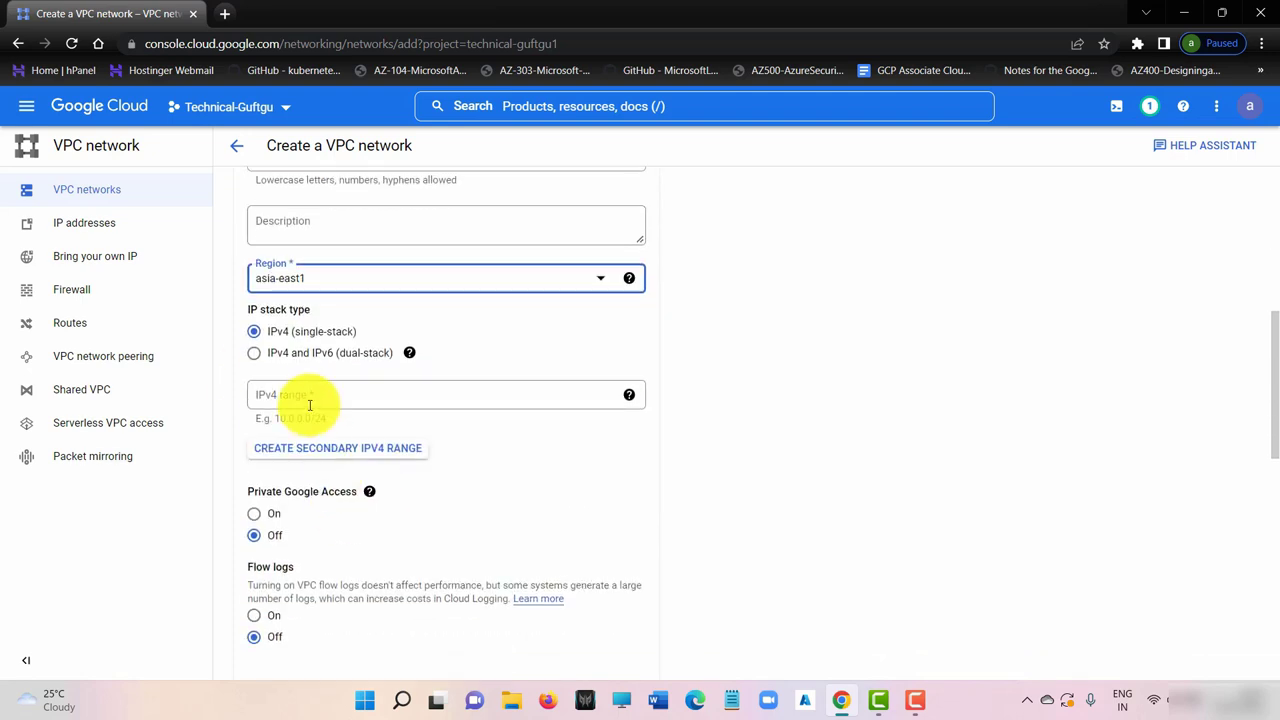
click(312, 394)
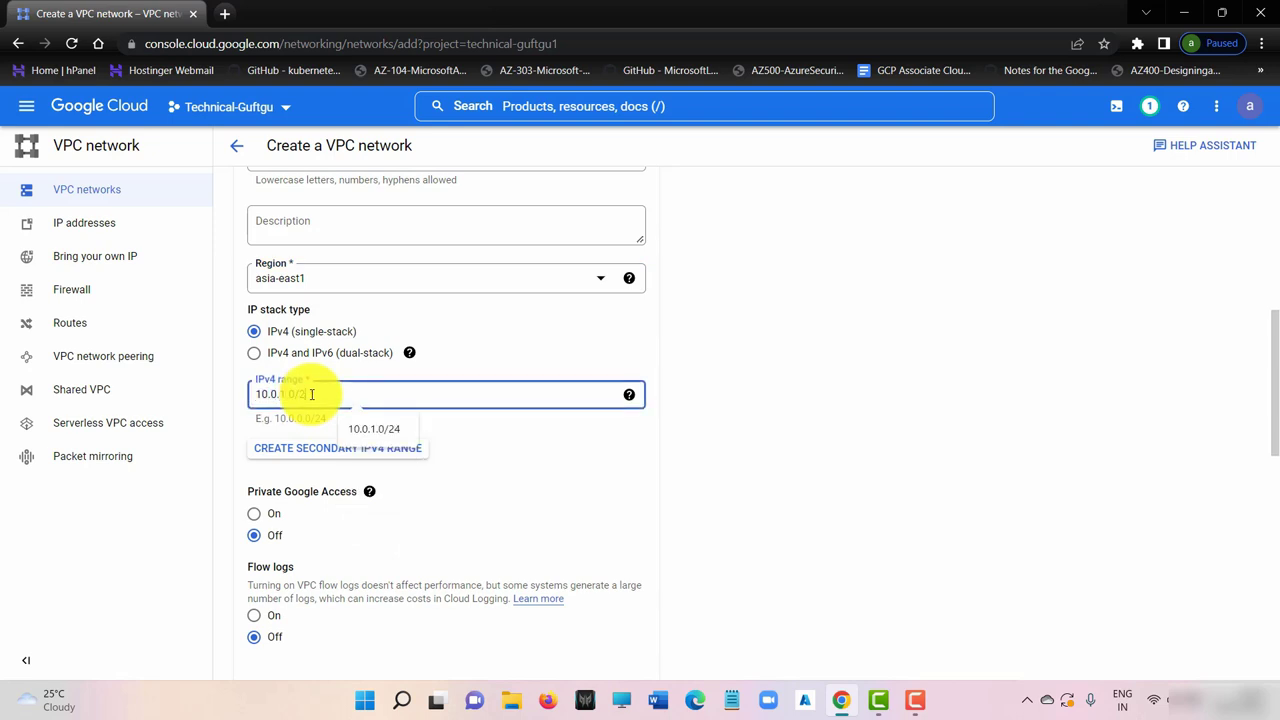
text(10.0.1.0/24)
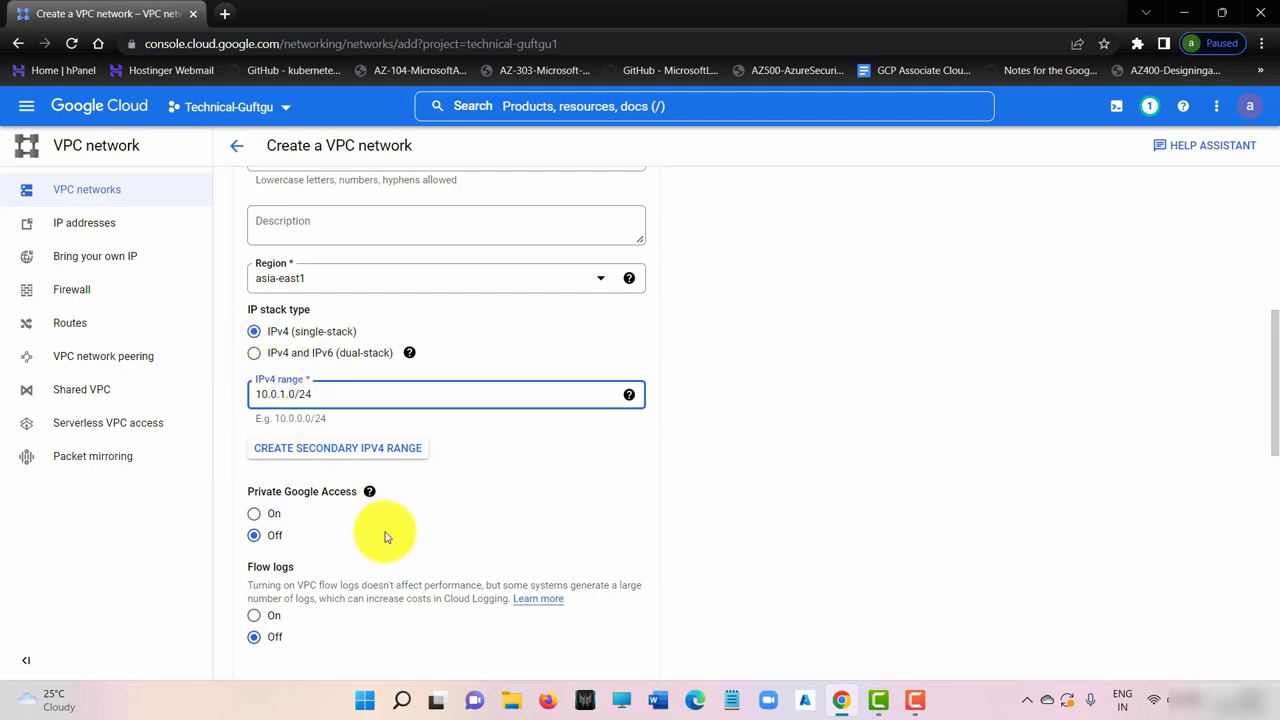
Step: Select the myvpc-allow-icmp, myvpc-allow-rdp and myvpc-allow-custom firewall rules and create the network
scroll(405, 553, down, 1)
scroll(405, 553, down, 3)
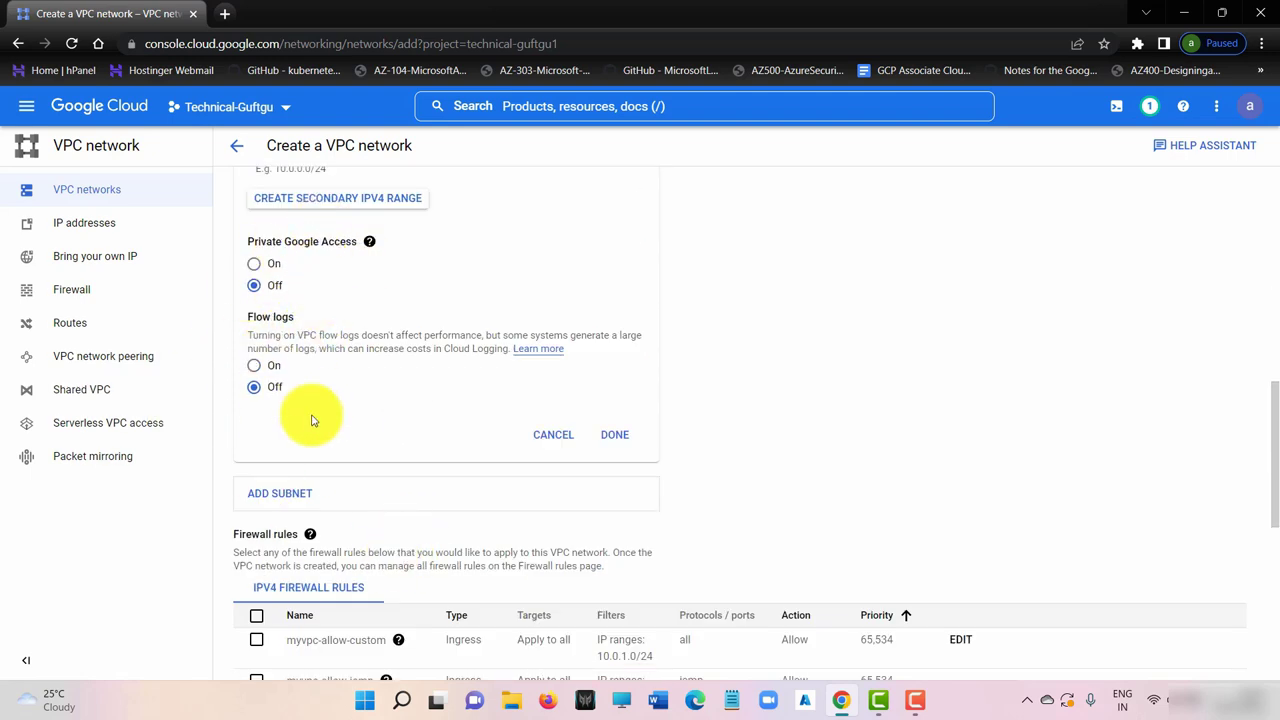
scroll(337, 466, down, 3)
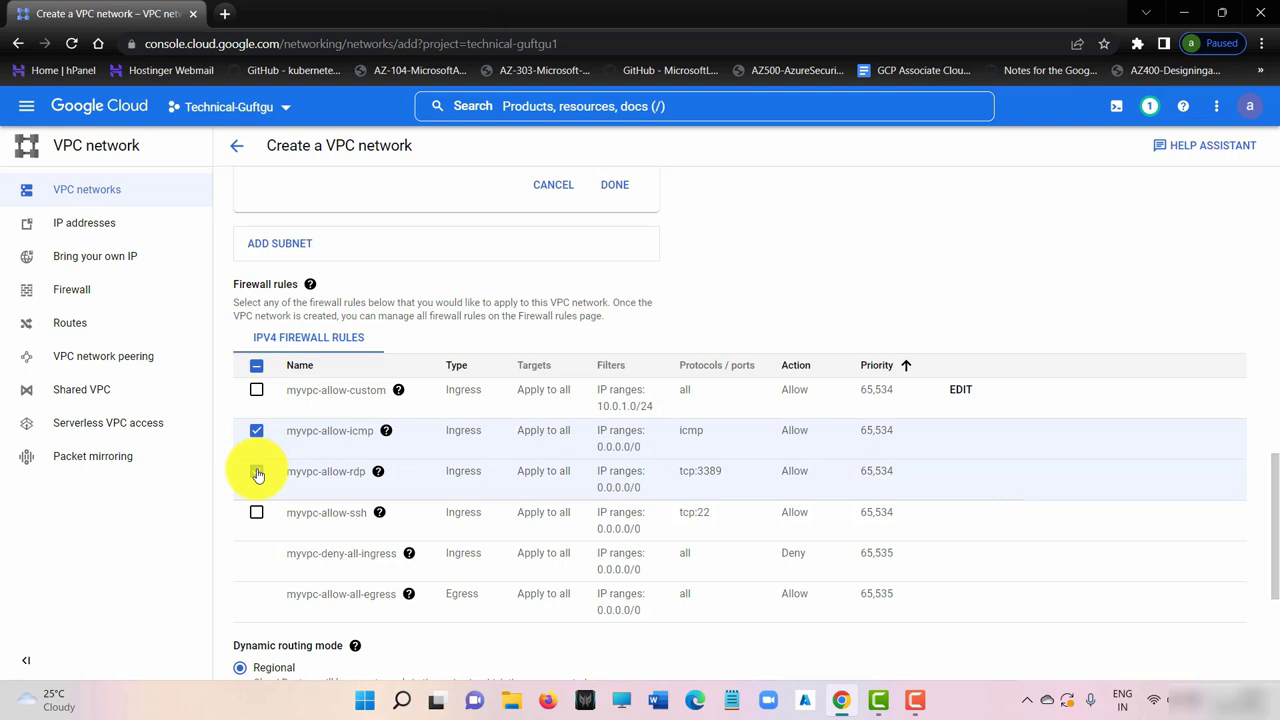
click(257, 474)
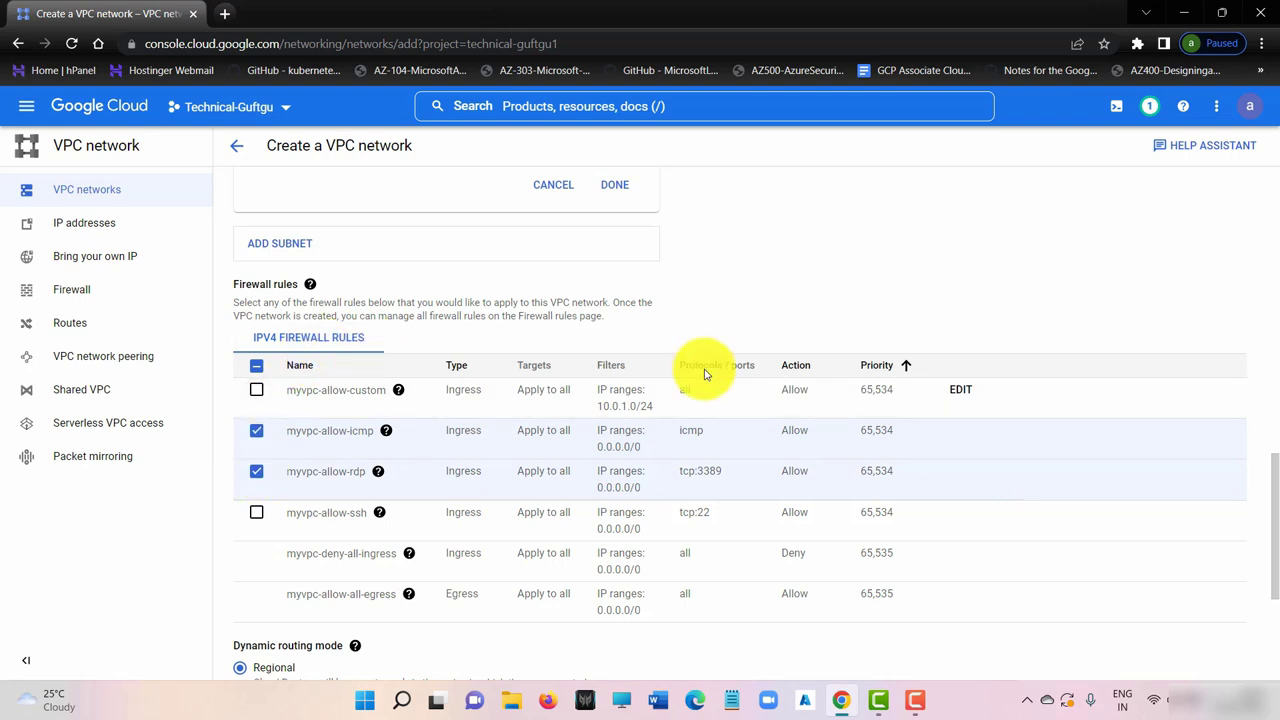
click(257, 391)
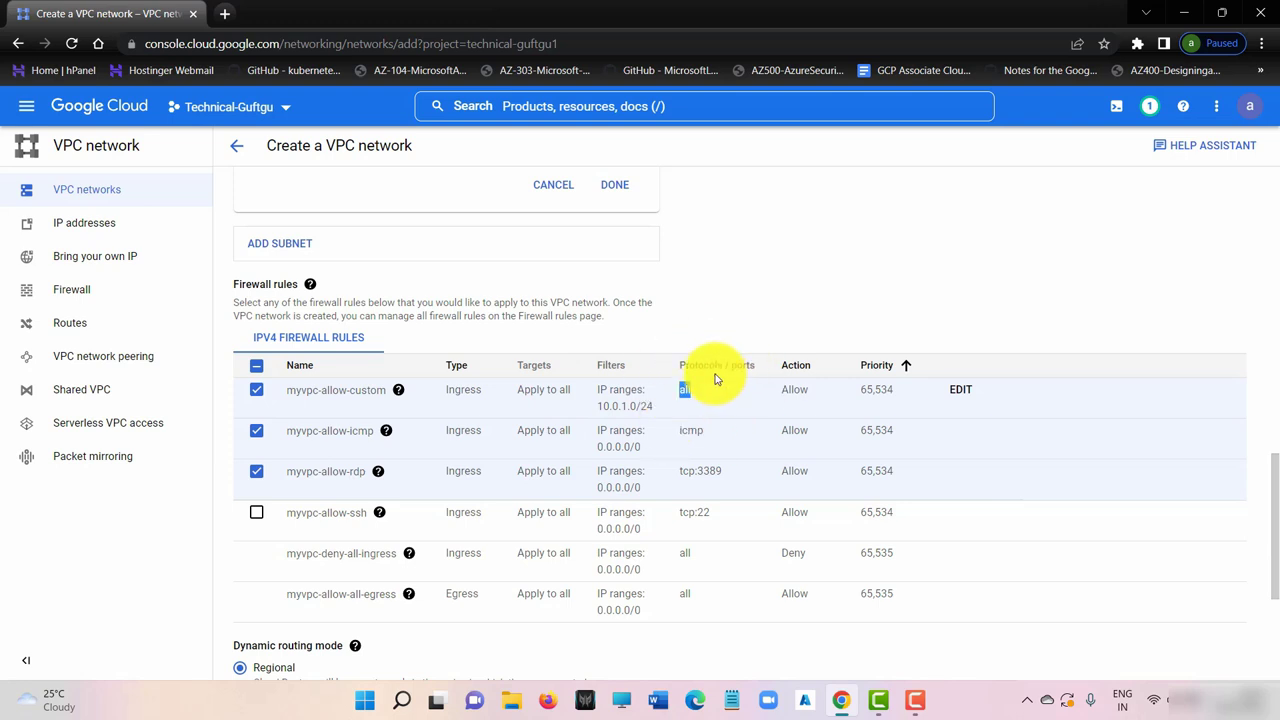
scroll(474, 531, down, 3)
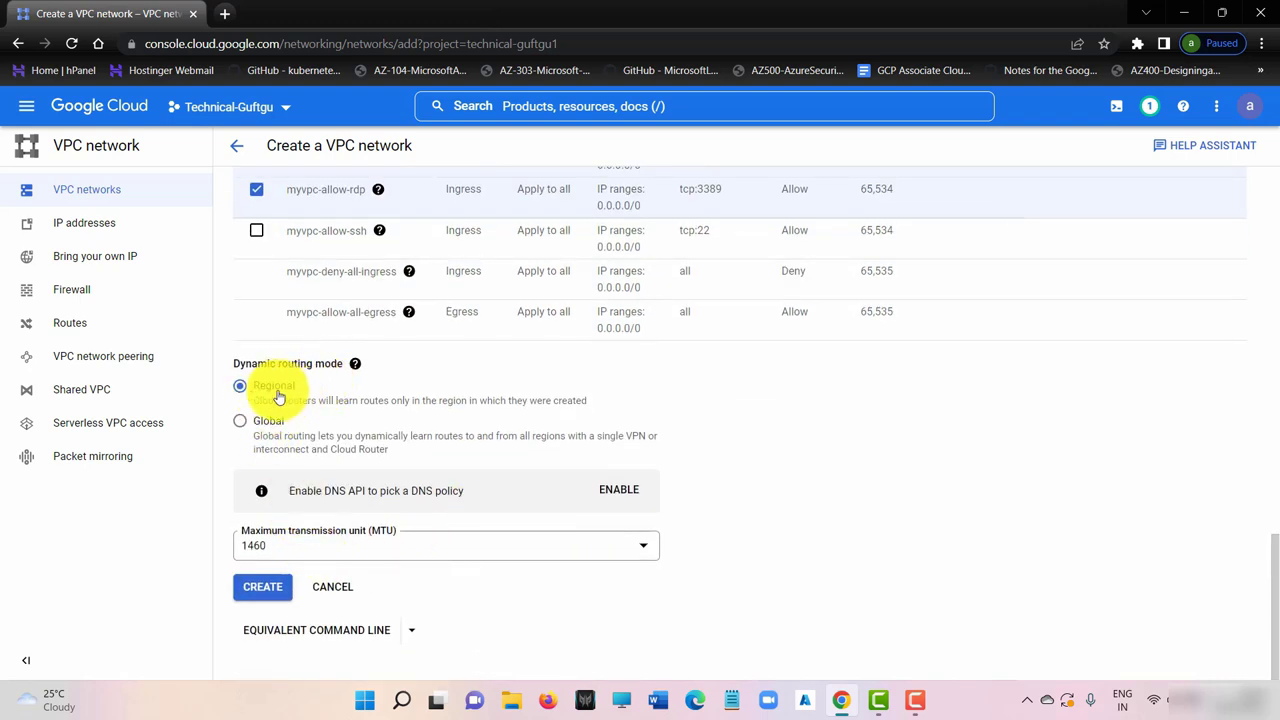
click(279, 596)
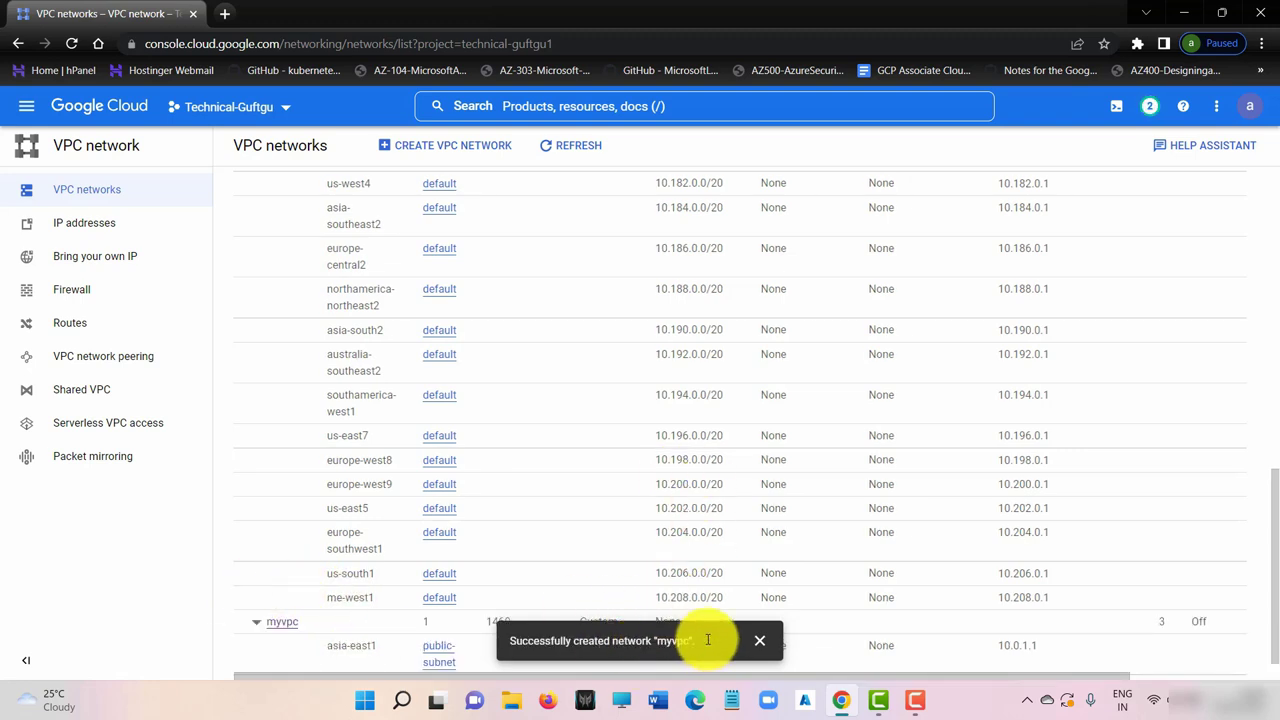
click(760, 645)
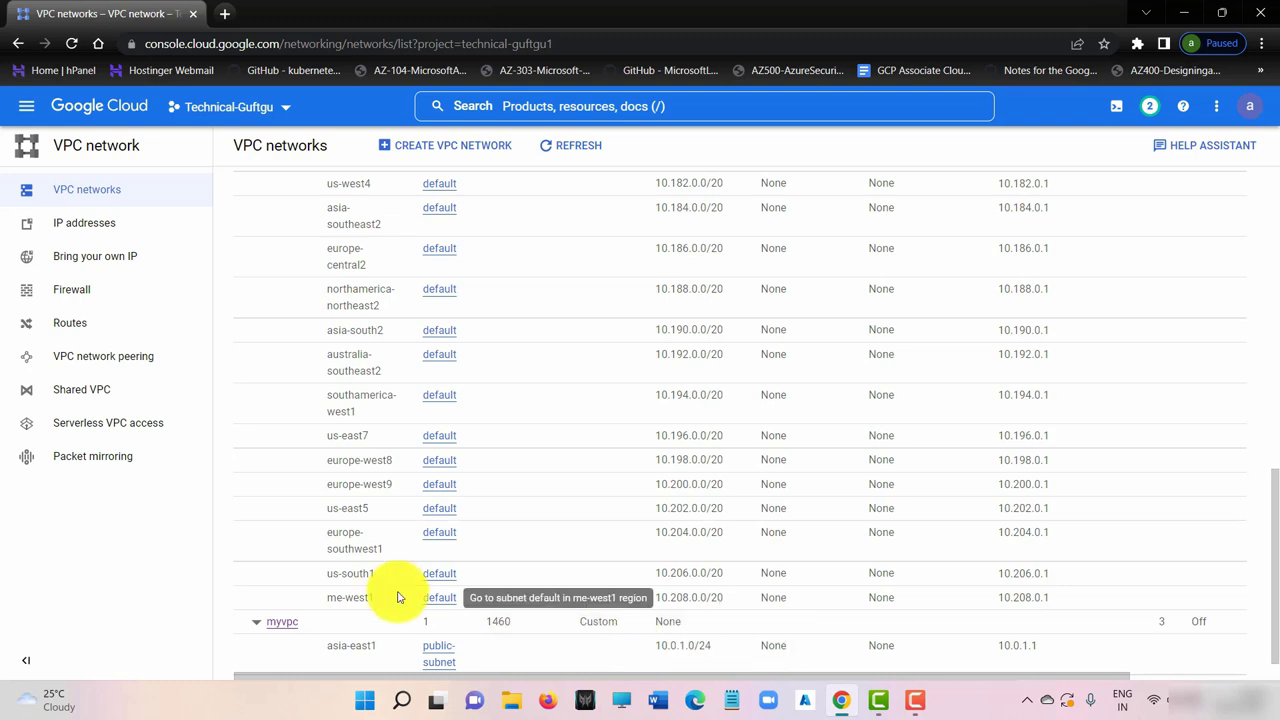
Step: Add a second subnet to myvpc named private-subnet in region asia-east1 with the IPv4 range 10.0.2.0/24
scroll(420, 595, down, 1)
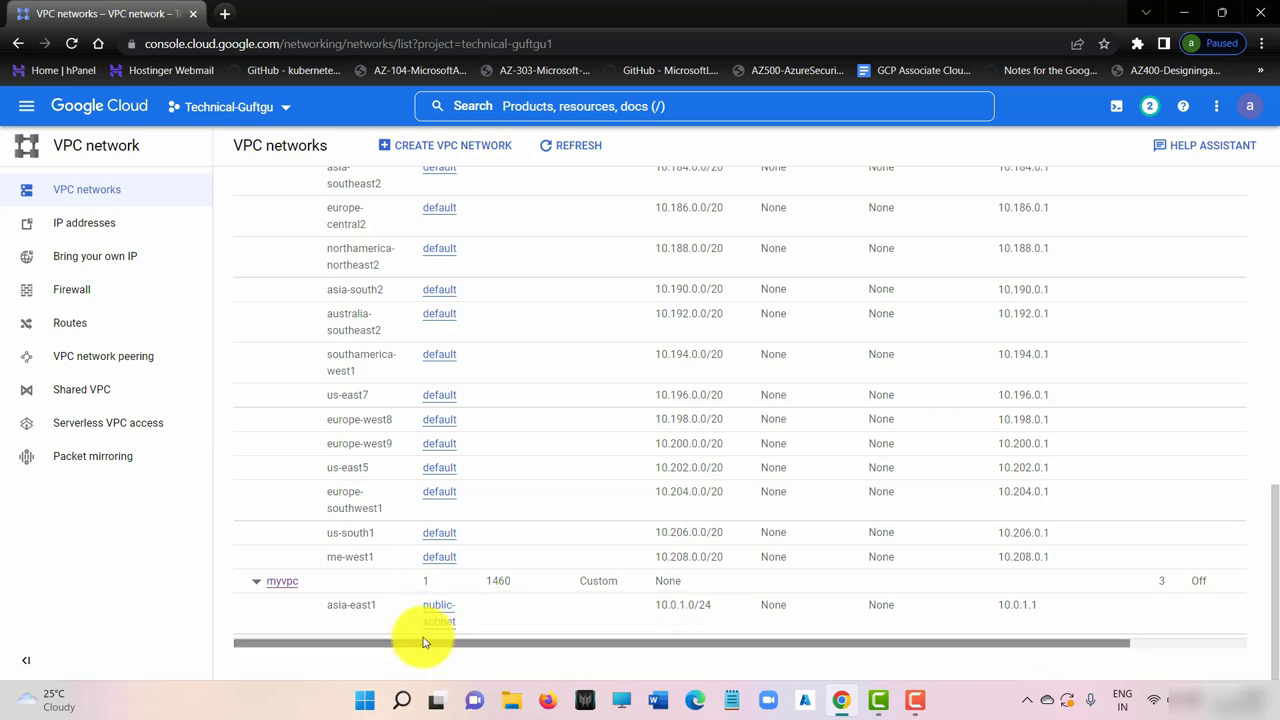
click(284, 590)
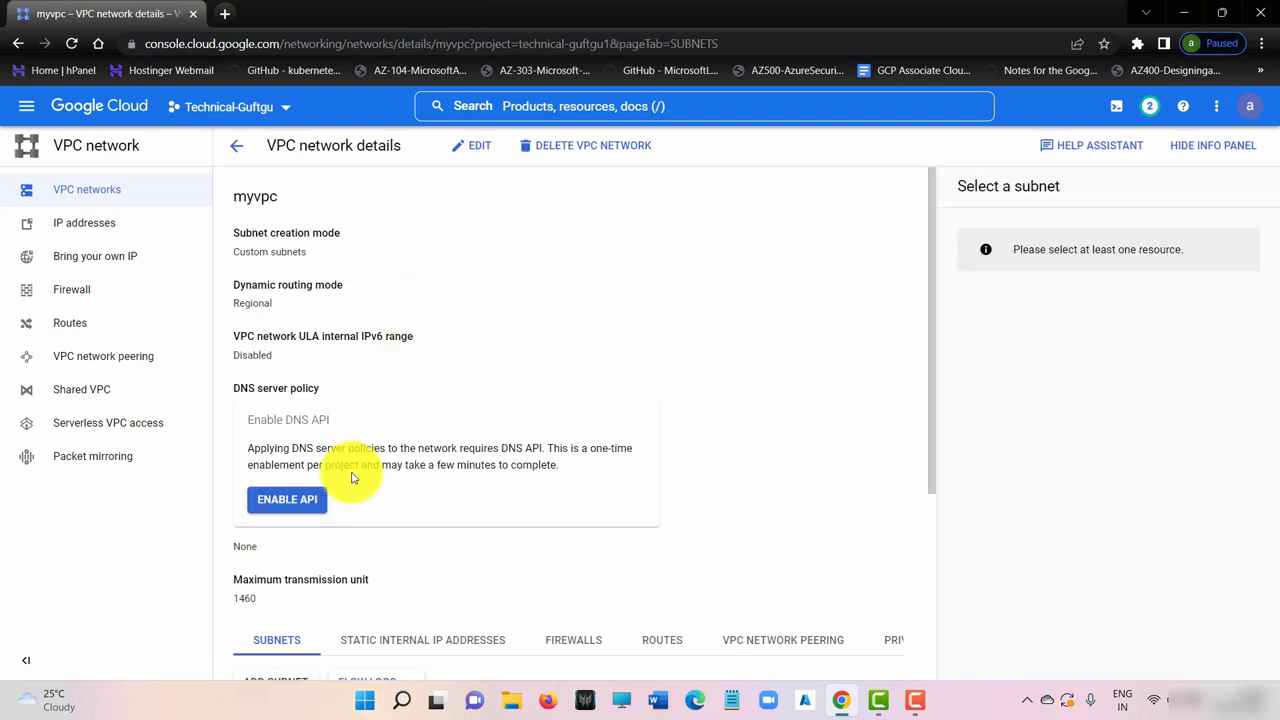
scroll(571, 366, down, 3)
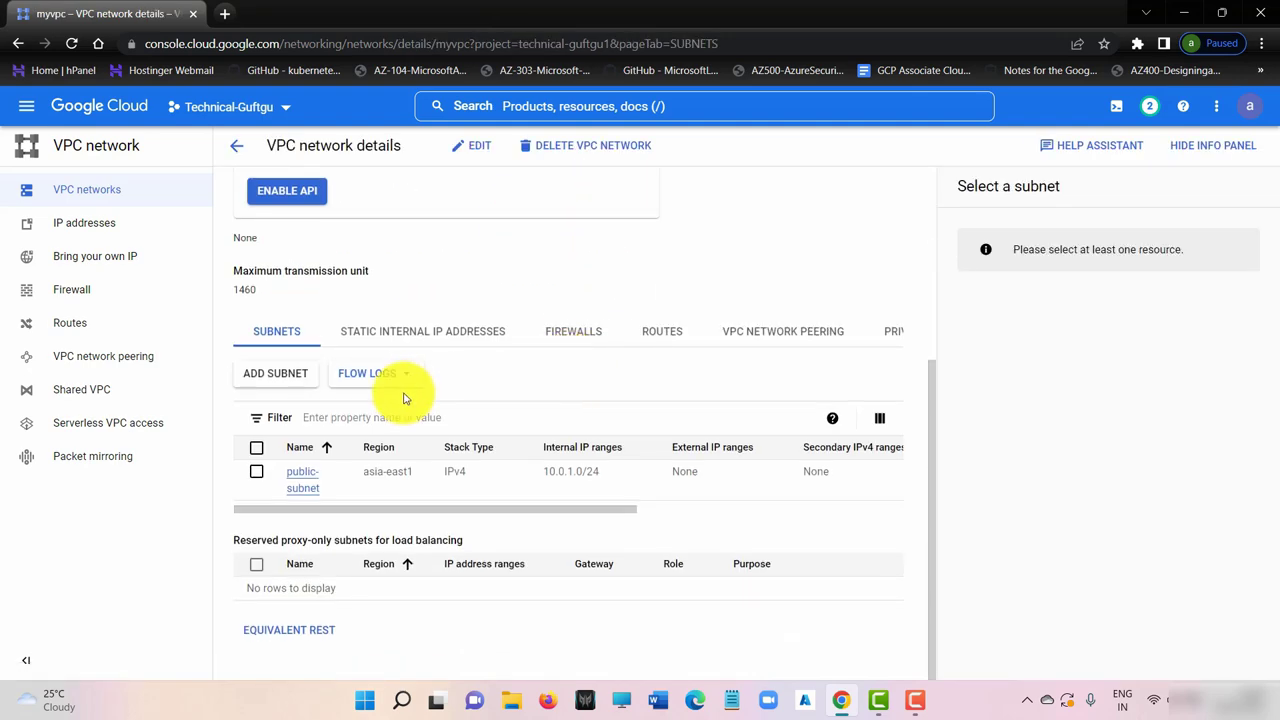
click(280, 374)
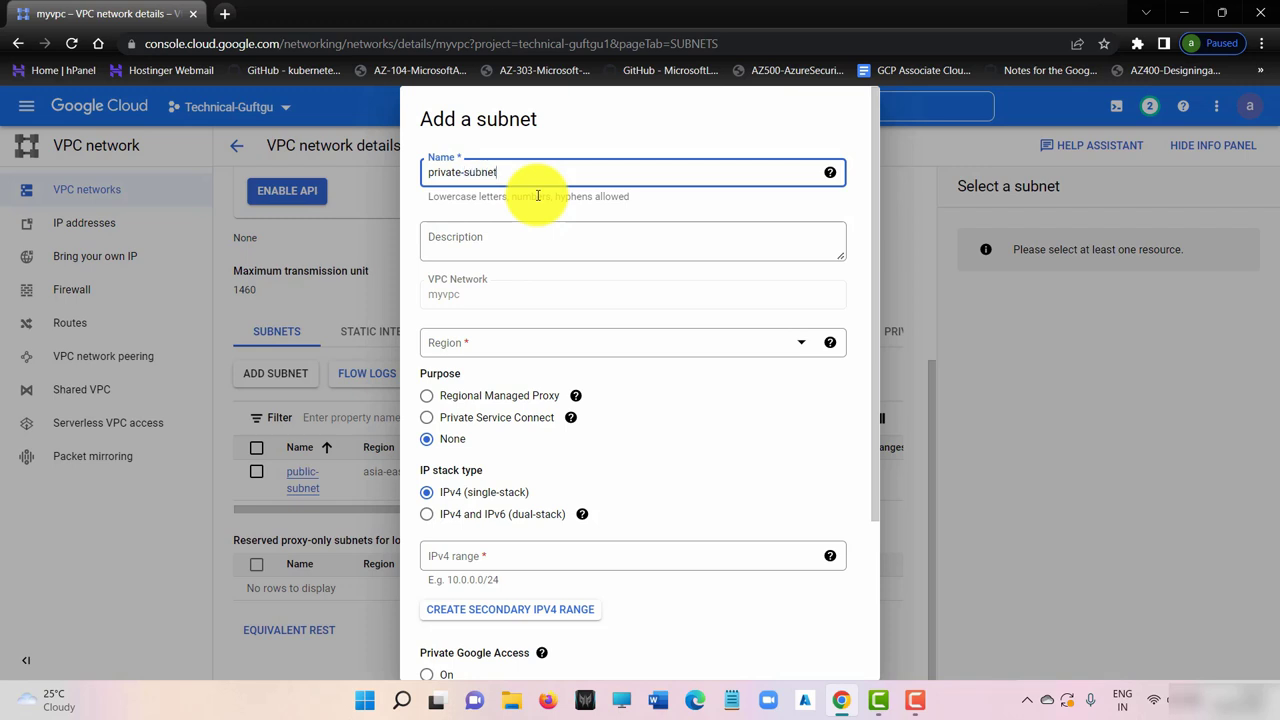
click(471, 346)
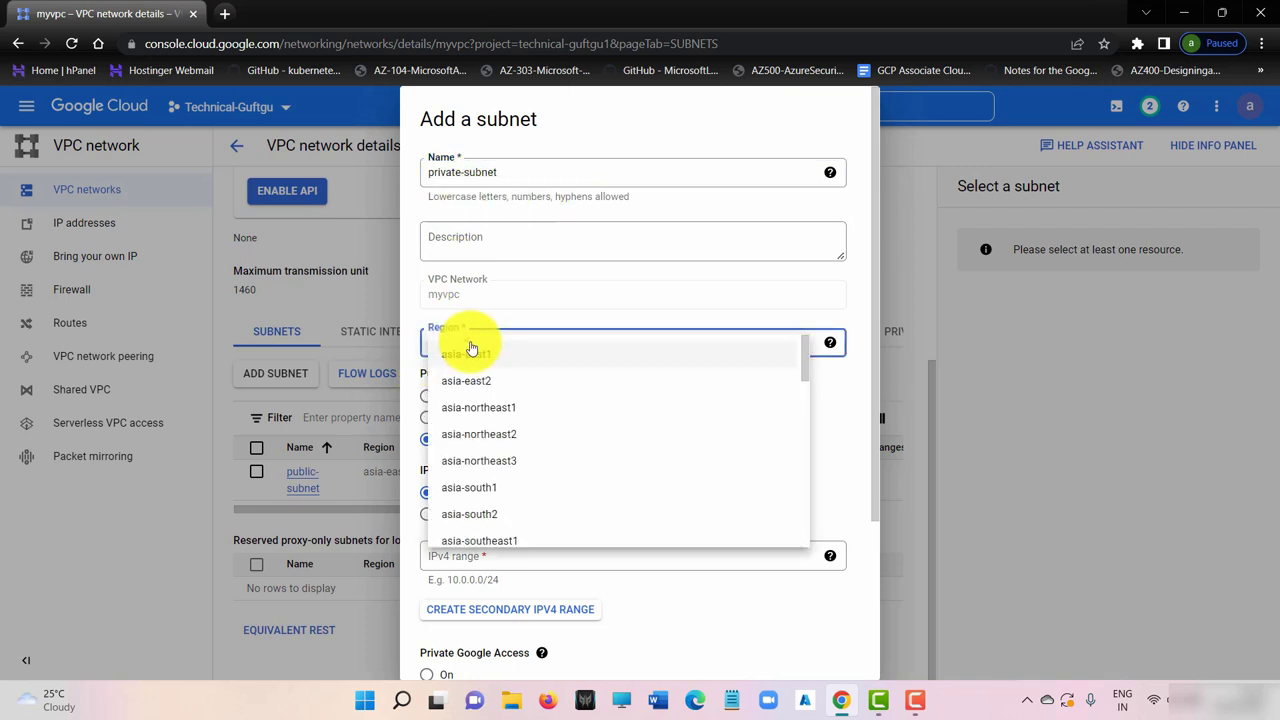
scroll(525, 470, down, 4)
scroll(531, 494, down, 3)
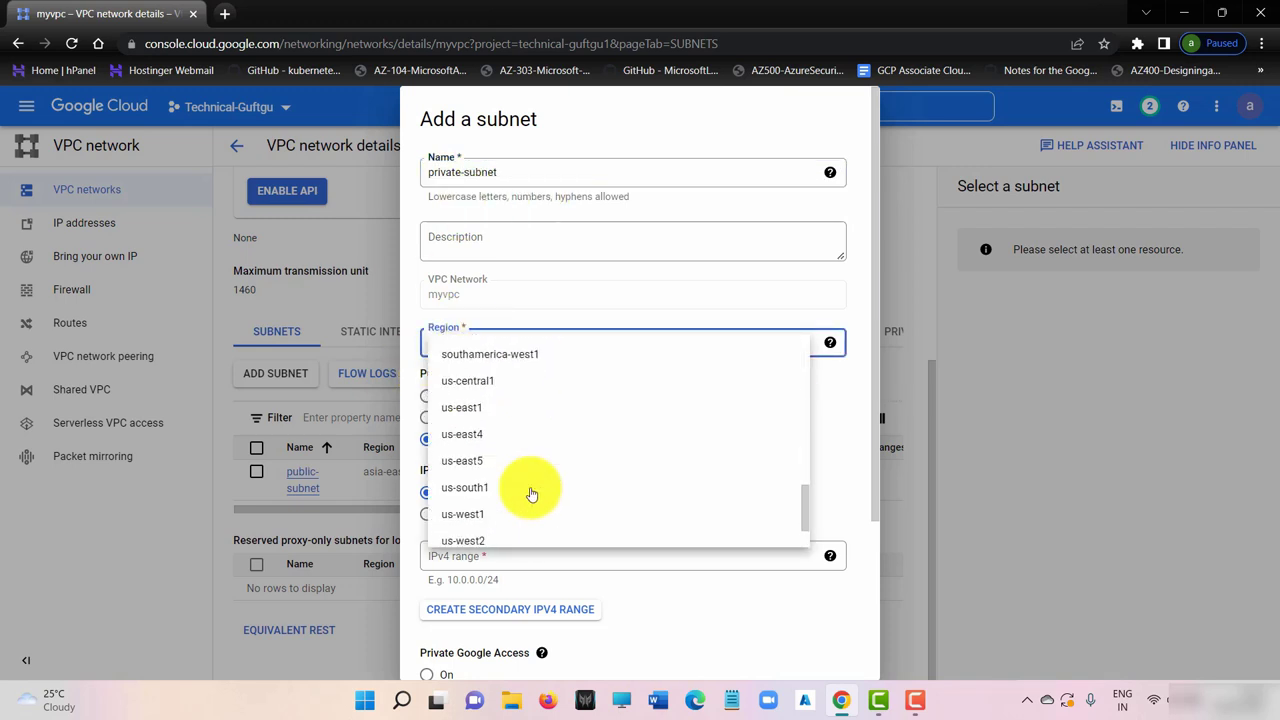
scroll(529, 491, up, 10)
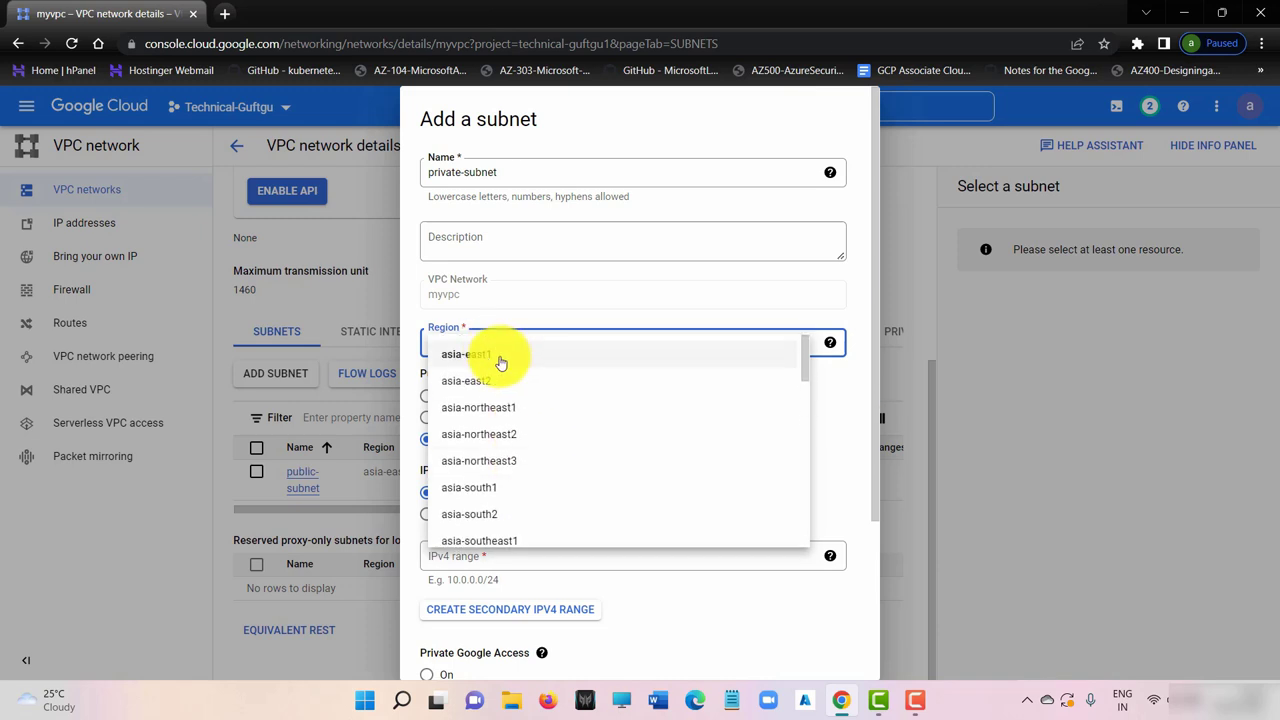
click(501, 357)
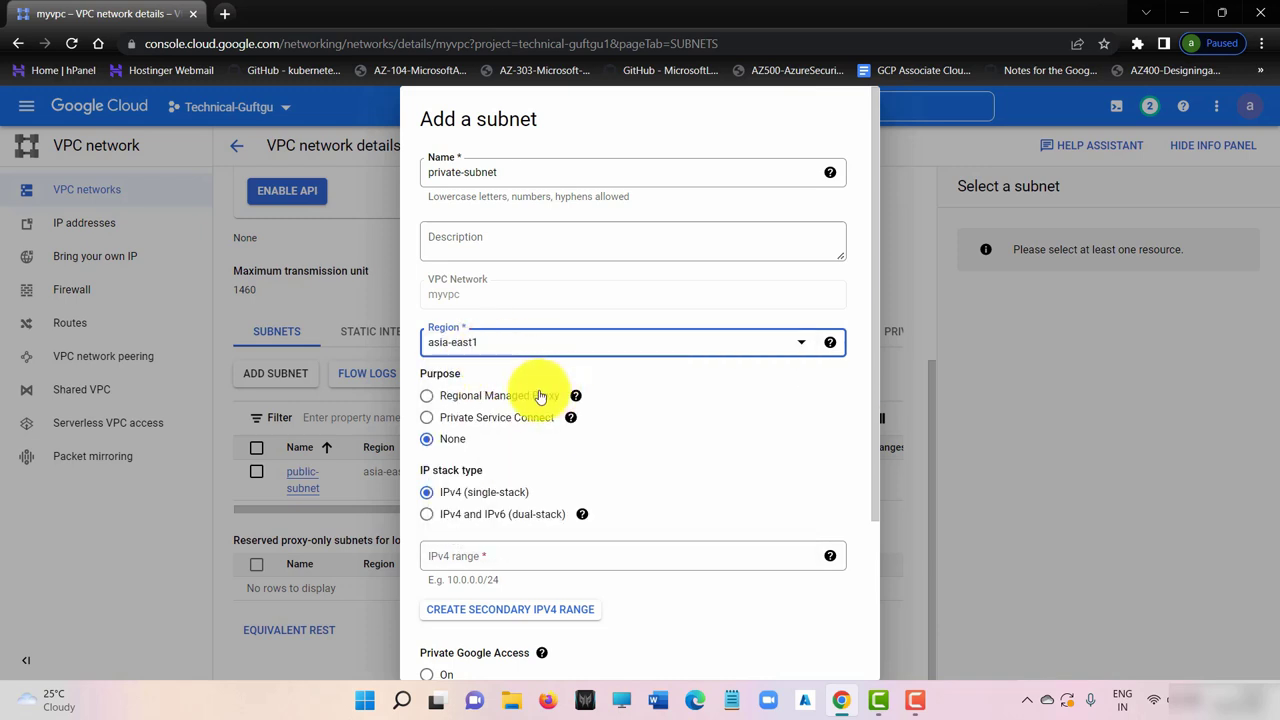
scroll(490, 408, down, 3)
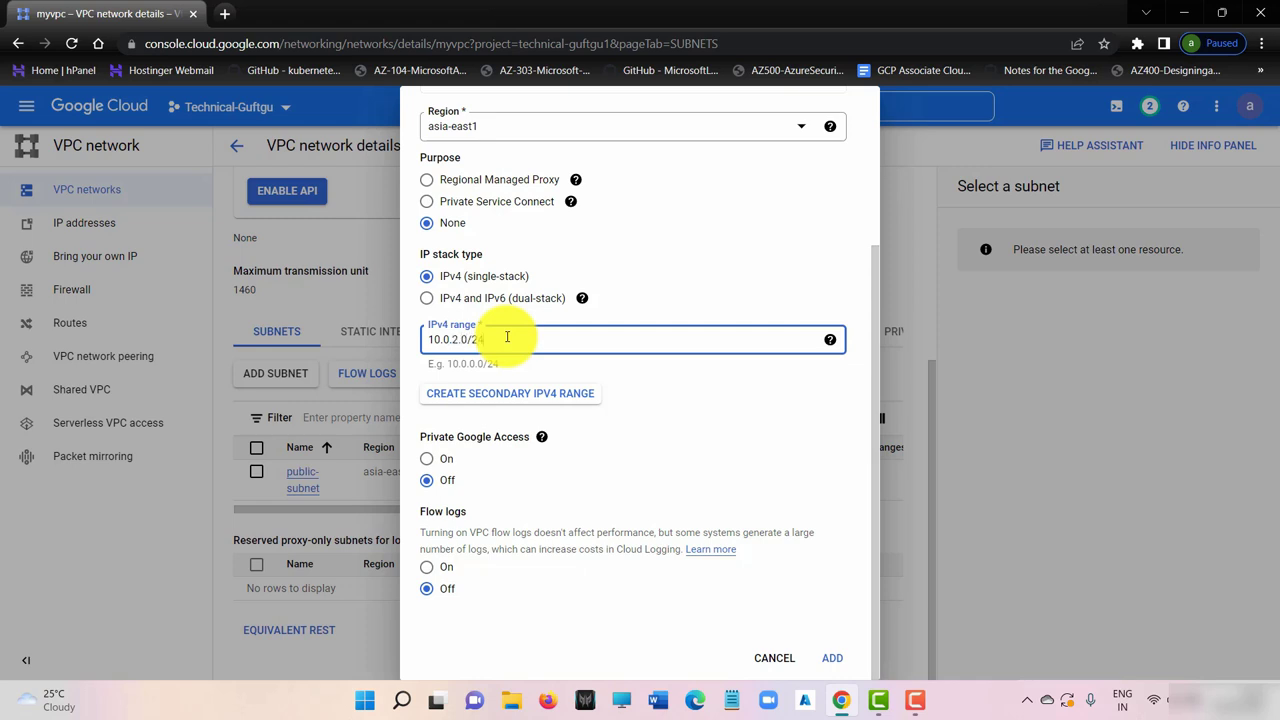
click(830, 658)
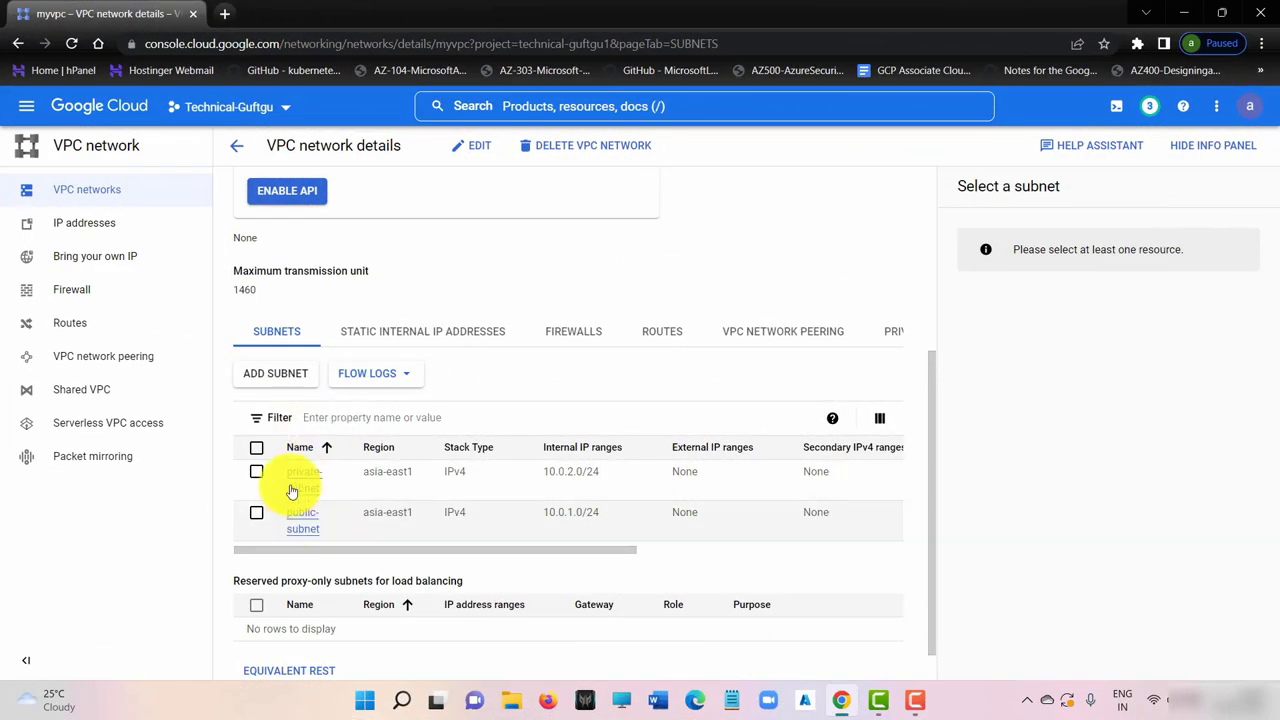
Step: Return to the VPC networks list and check the subnets listed under myvpc
click(237, 145)
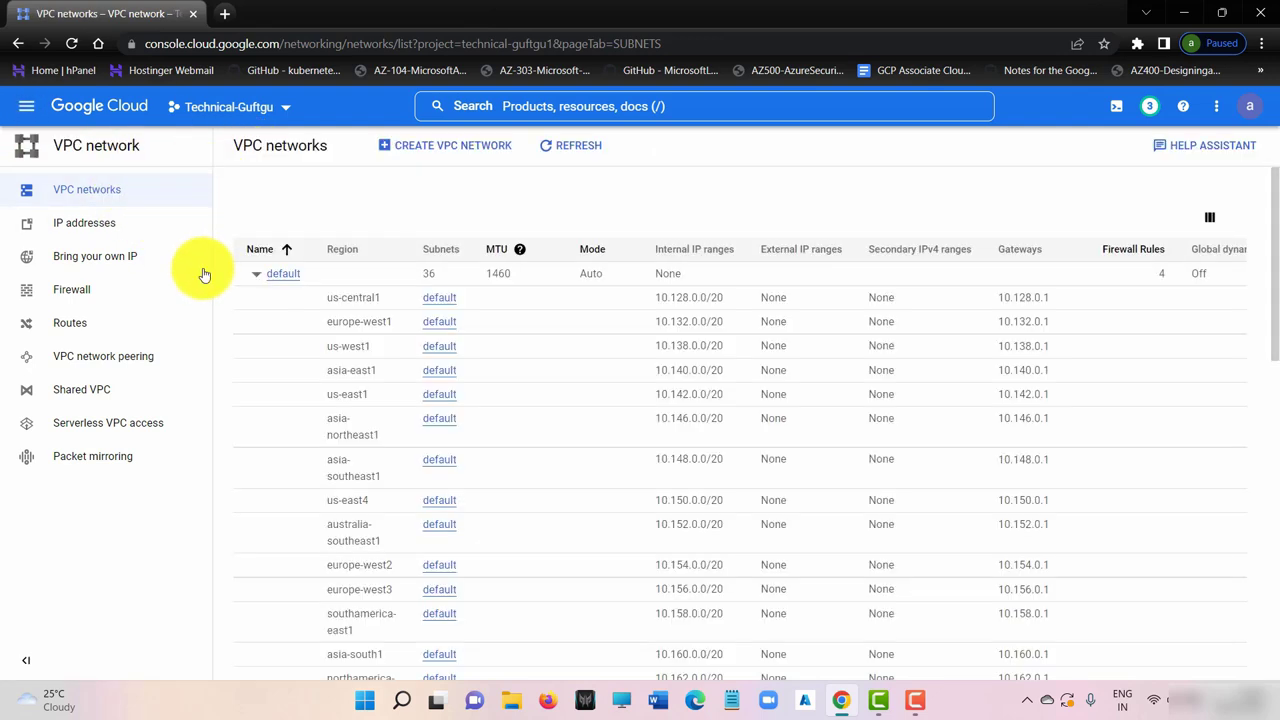
scroll(334, 486, down, 10)
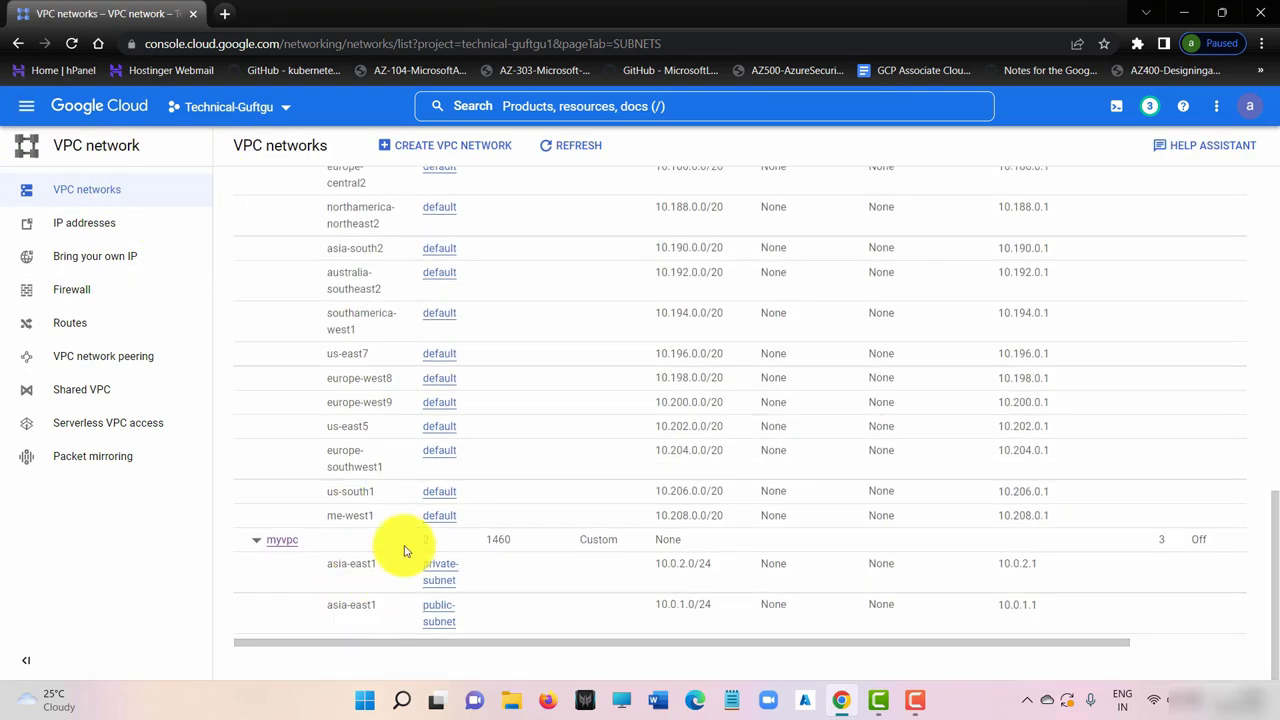
Step: Start a new Compute Engine VM instance and name it public-vm
click(30, 104)
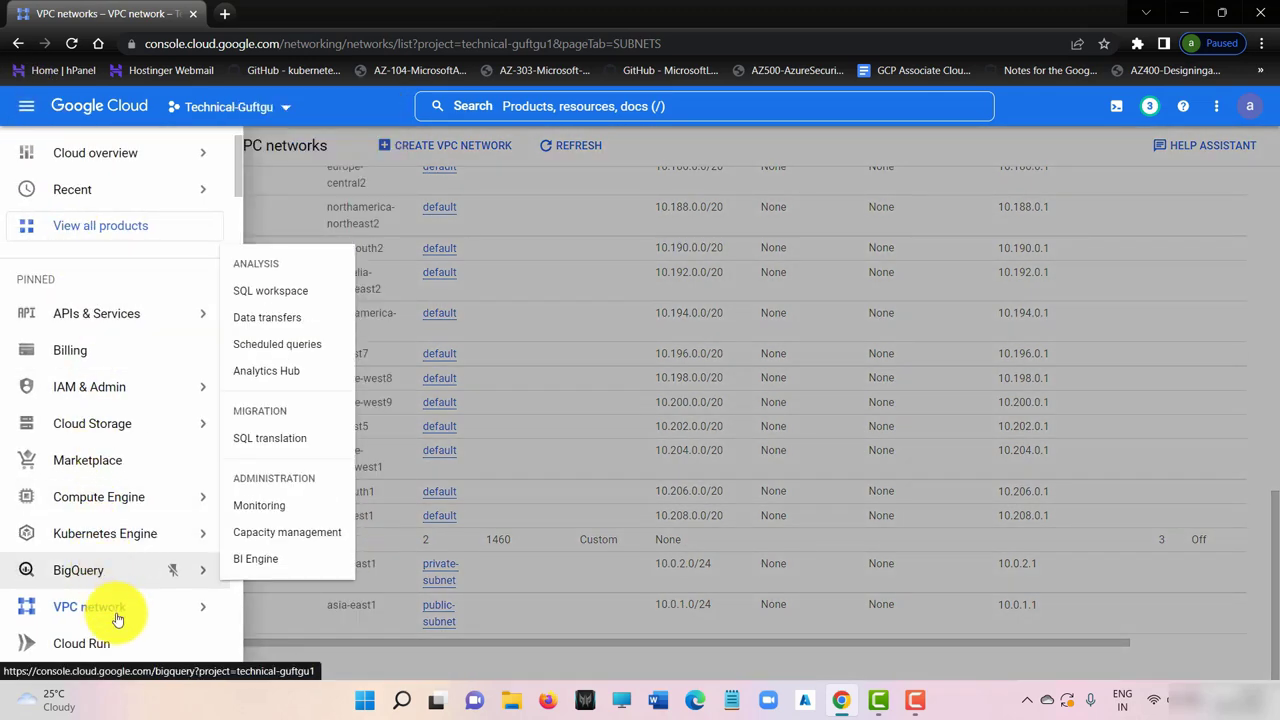
mouse_move(163, 495)
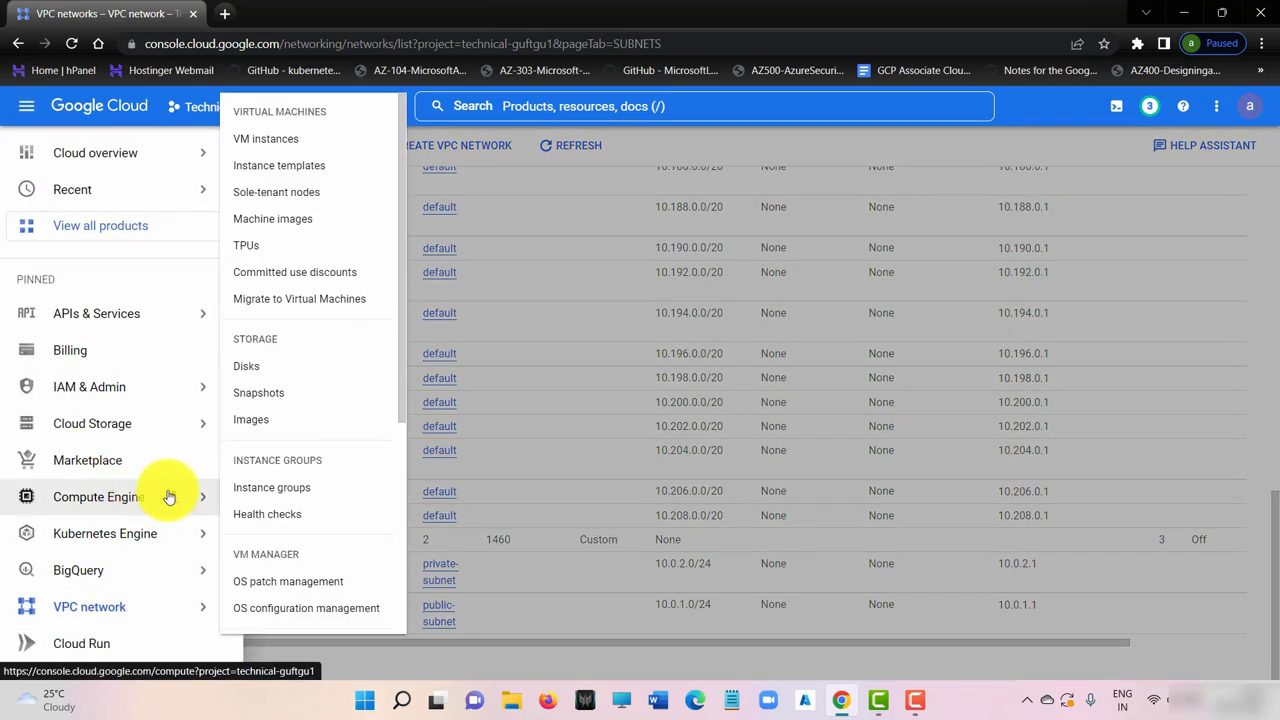
click(273, 145)
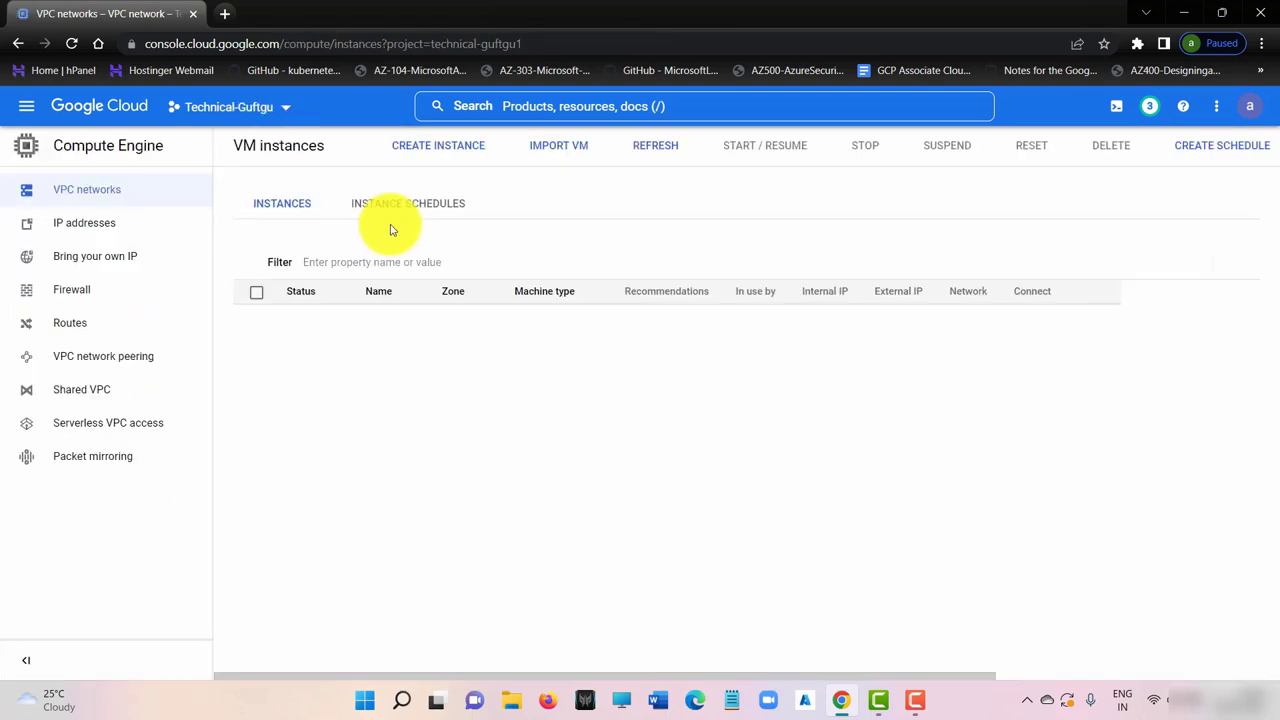
click(432, 149)
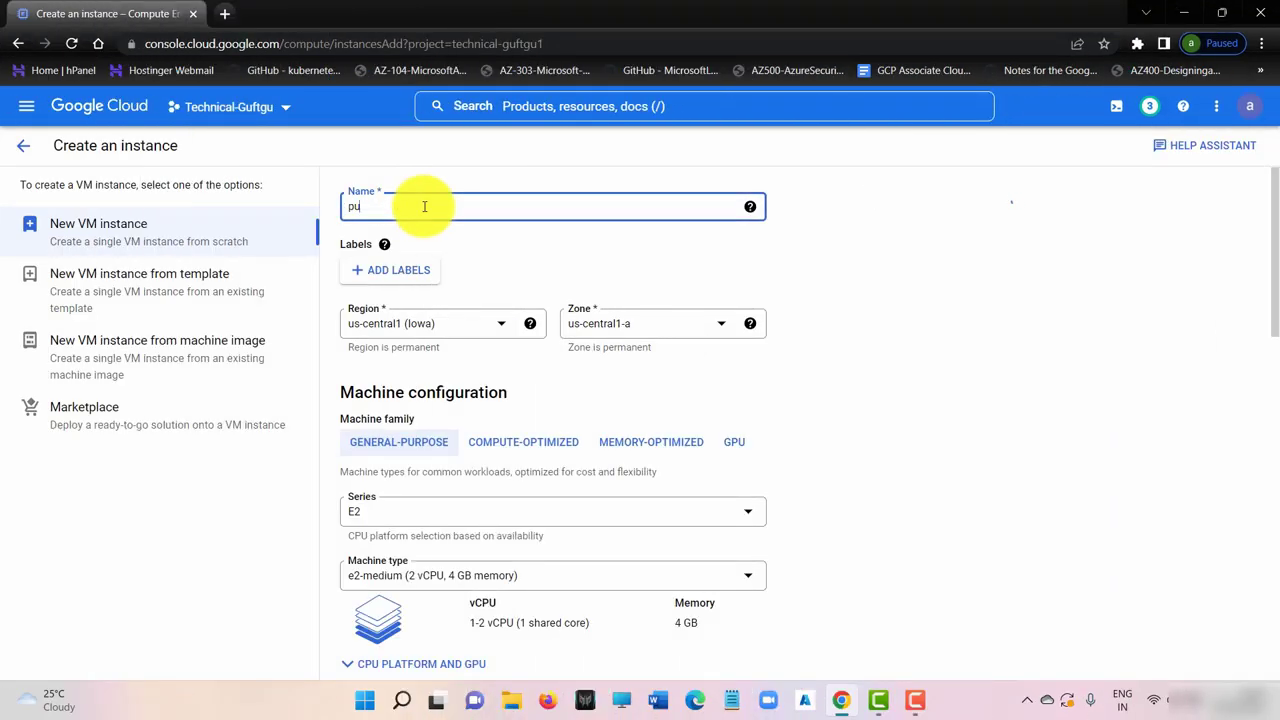
text(public-vm)
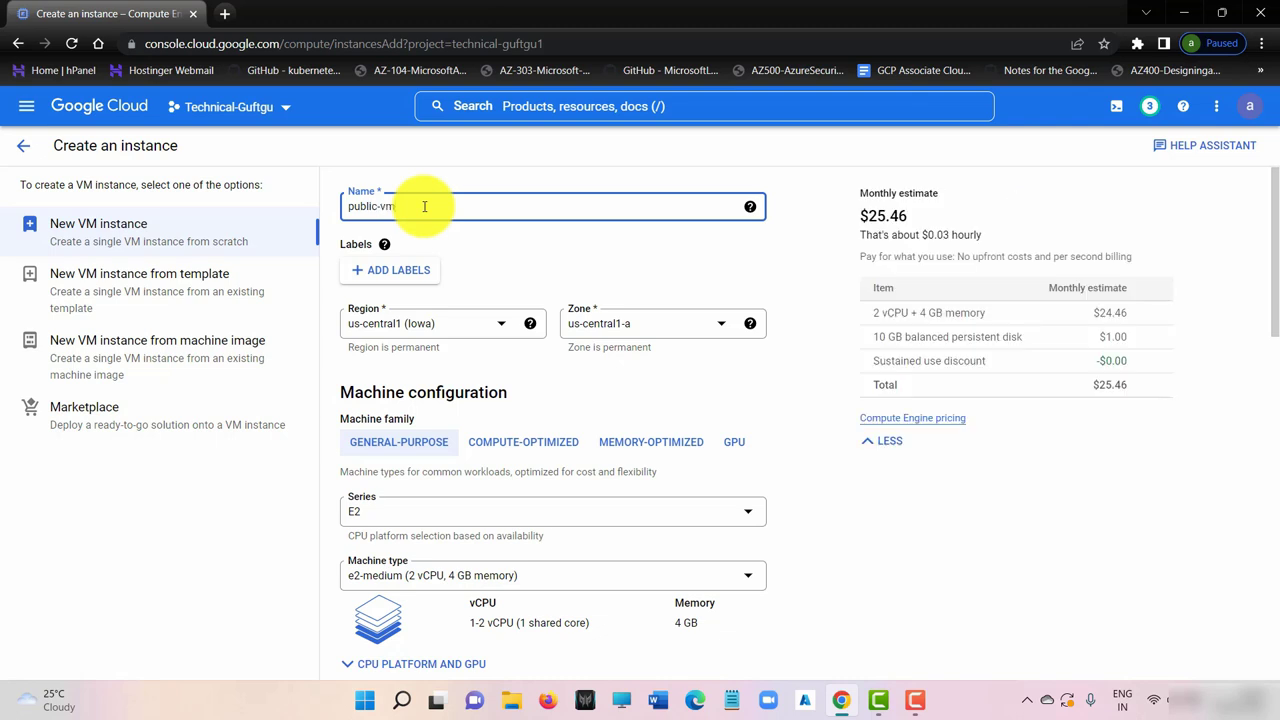
Step: Set the region of public-vm to asia-east1 (Taiwan)
click(443, 323)
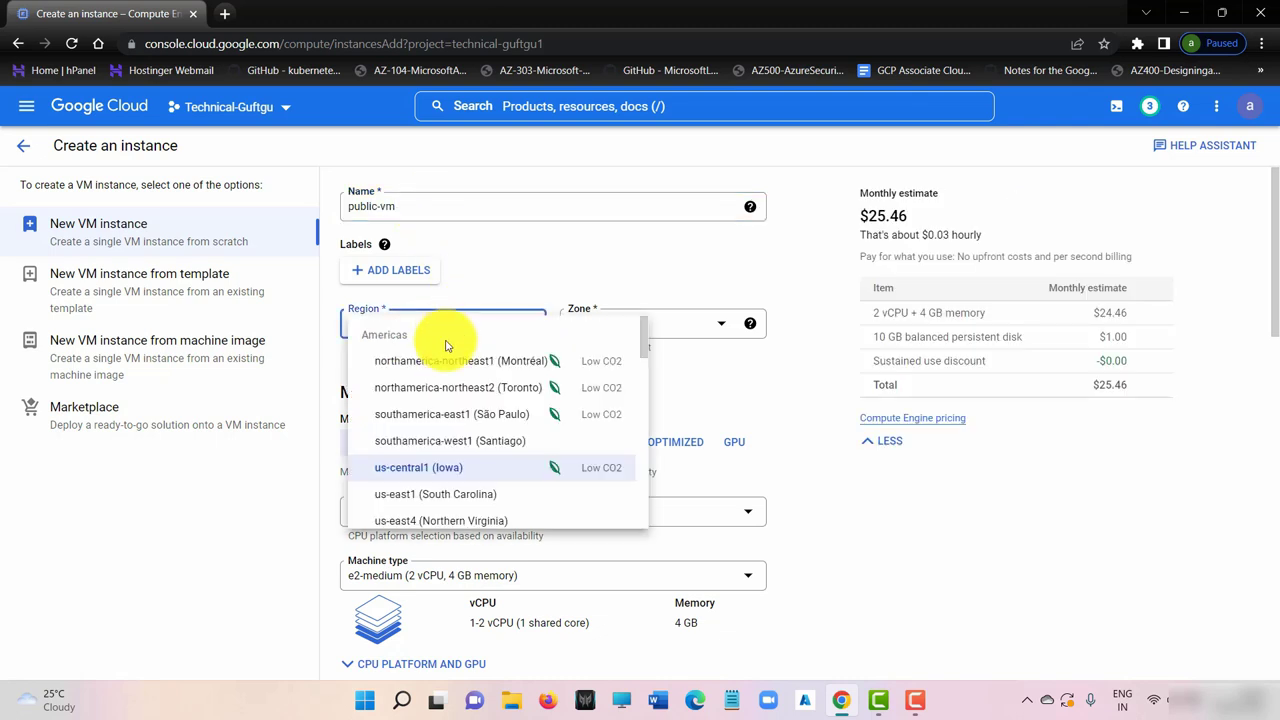
scroll(447, 425, down, 3)
scroll(448, 455, down, 10)
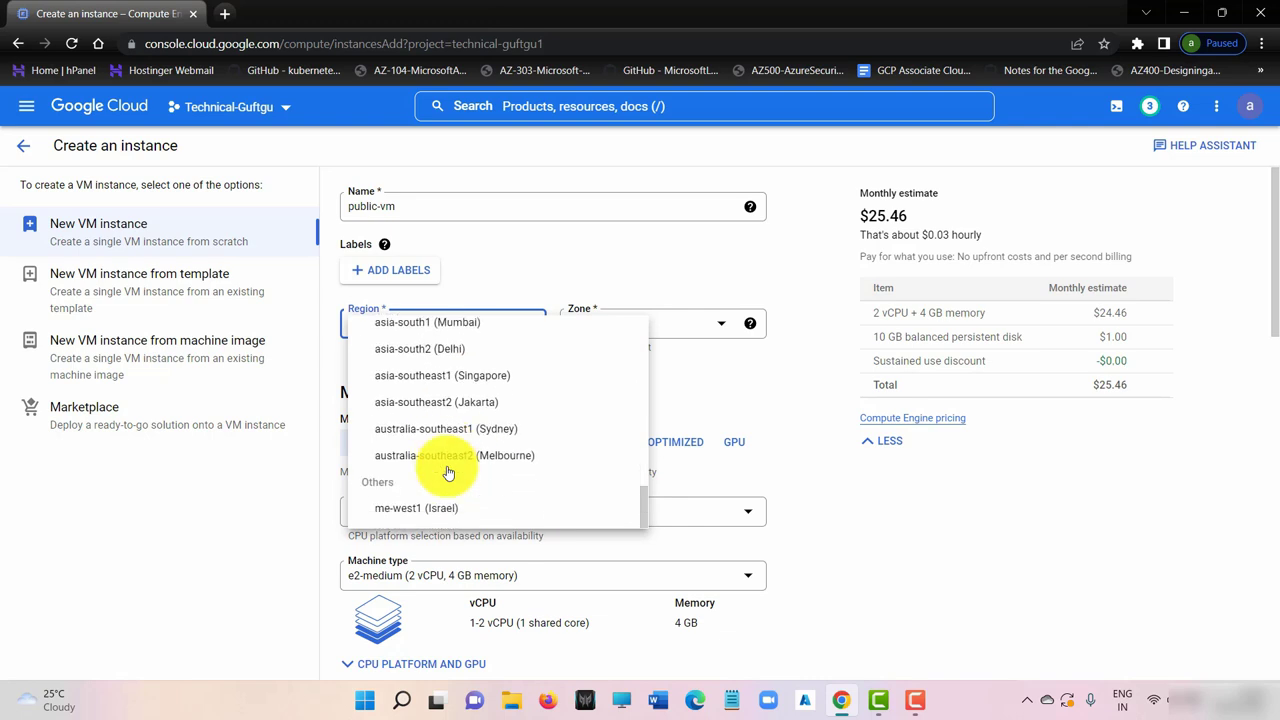
scroll(445, 463, up, 3)
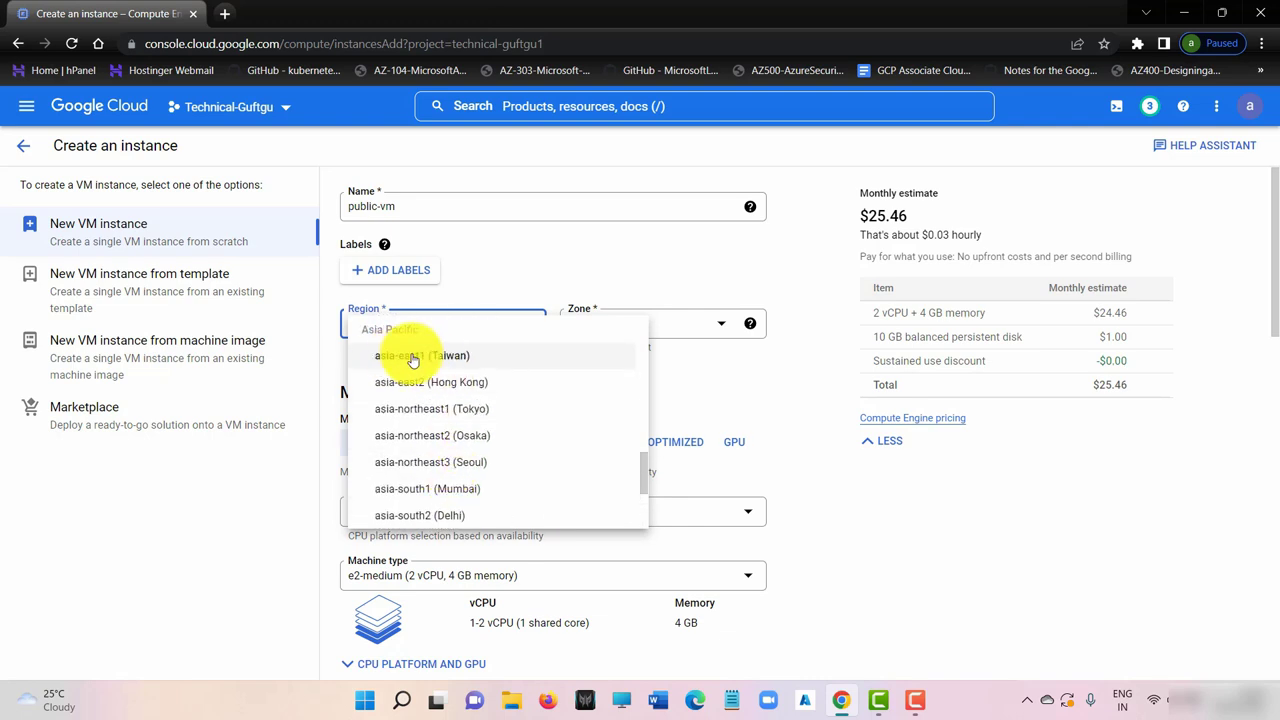
click(435, 355)
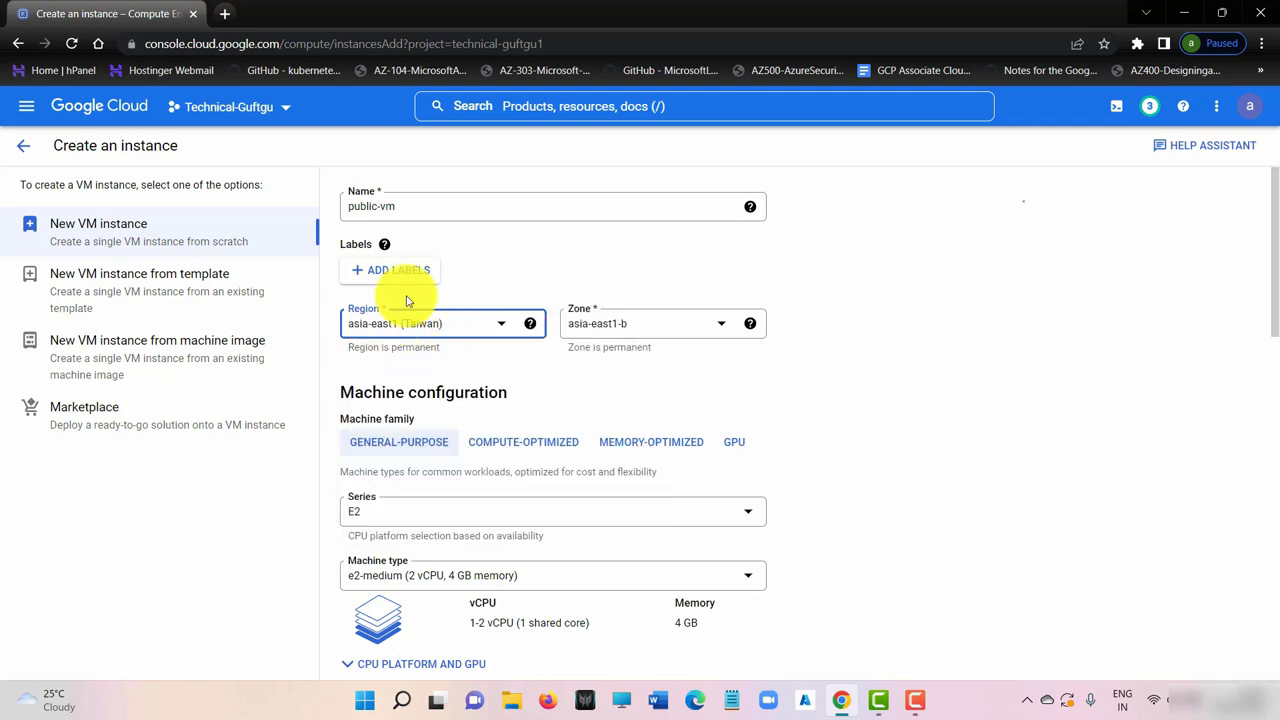
Step: Choose the first-generation N1 series for the machine configuration of public-vm
scroll(450, 473, down, 2)
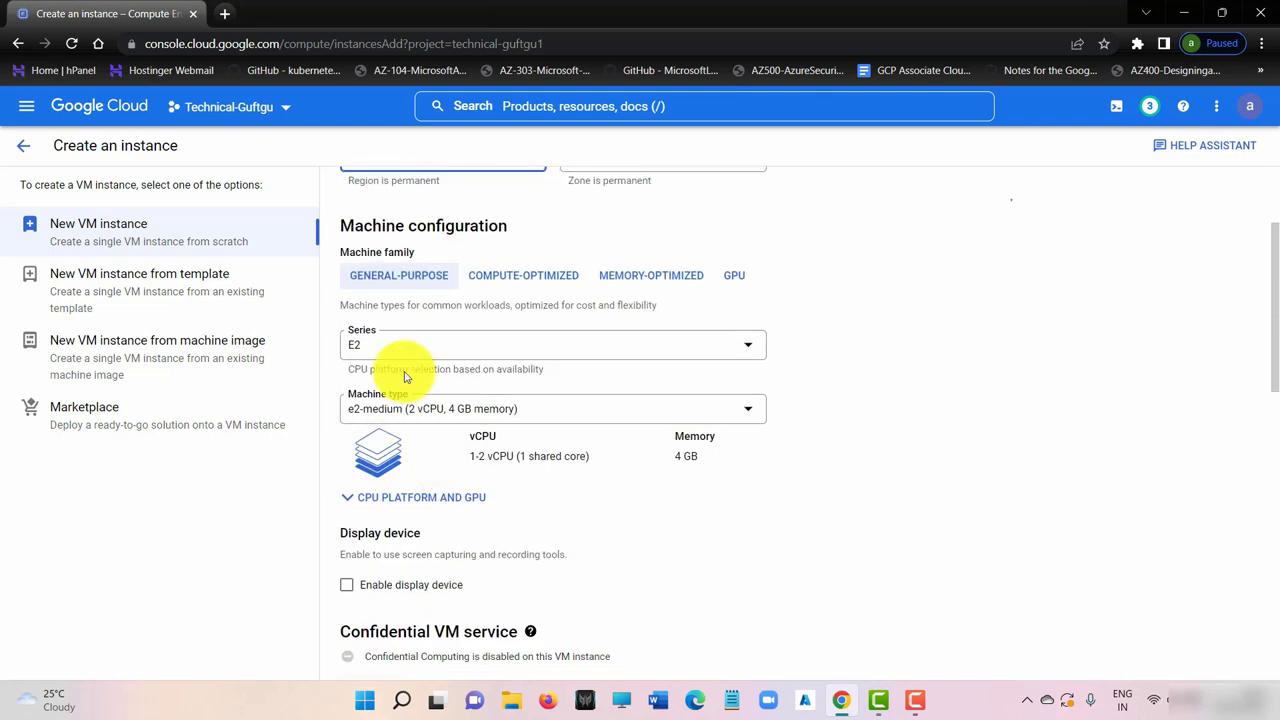
click(432, 347)
scroll(438, 500, down, 2)
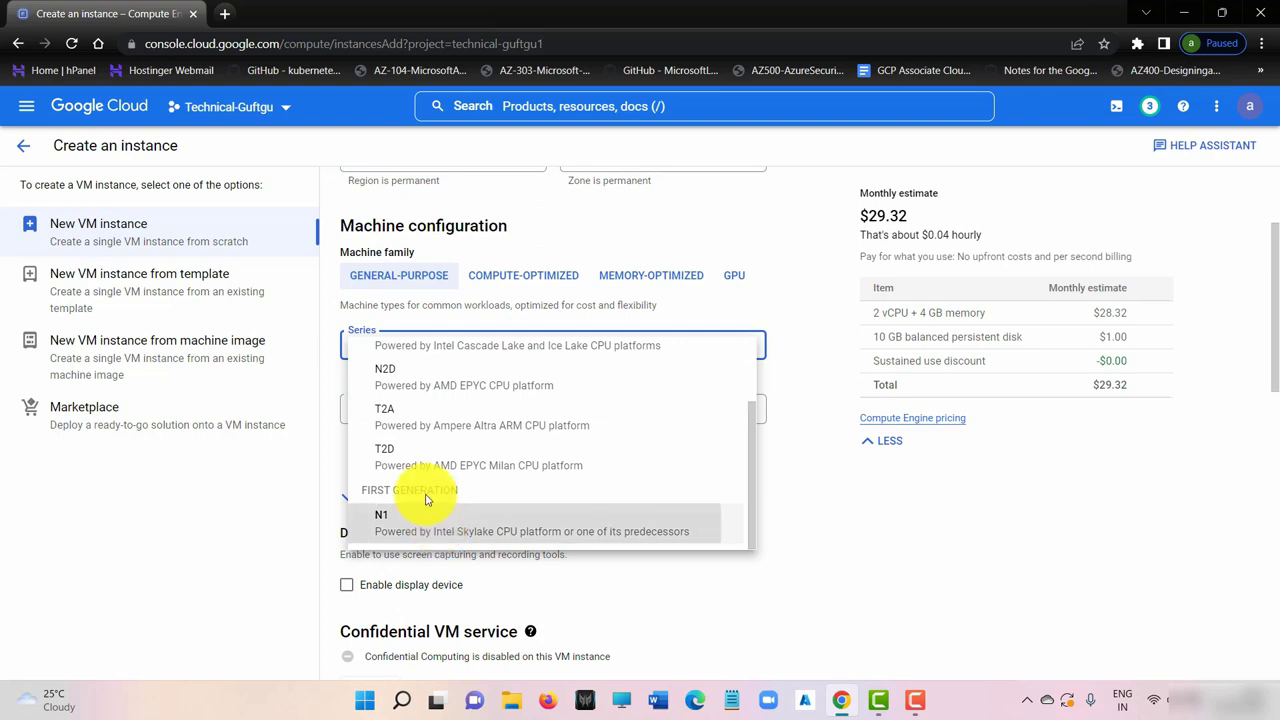
click(430, 512)
Step: Change the boot disk image to Windows Server, version Windows Server 2012 R2 Datacenter with Desktop Experience
scroll(543, 429, down, 5)
scroll(529, 457, down, 1)
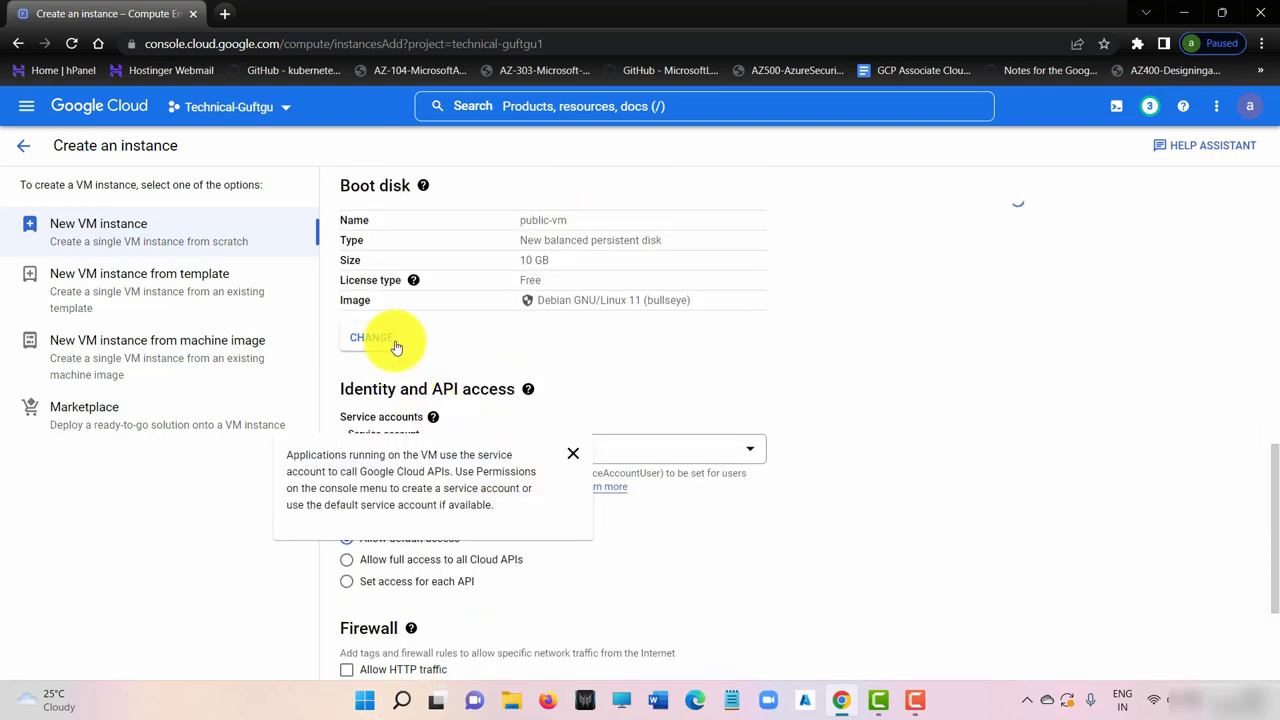
click(385, 340)
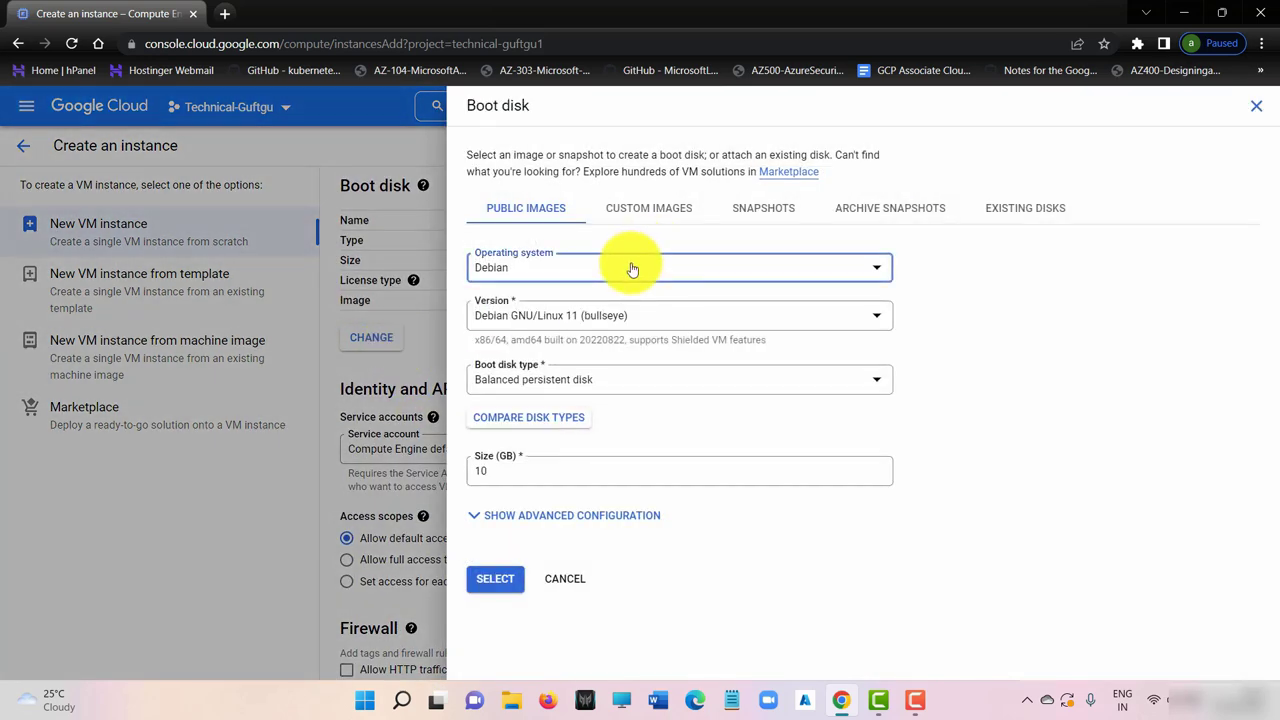
click(632, 268)
scroll(575, 490, down, 5)
click(577, 503)
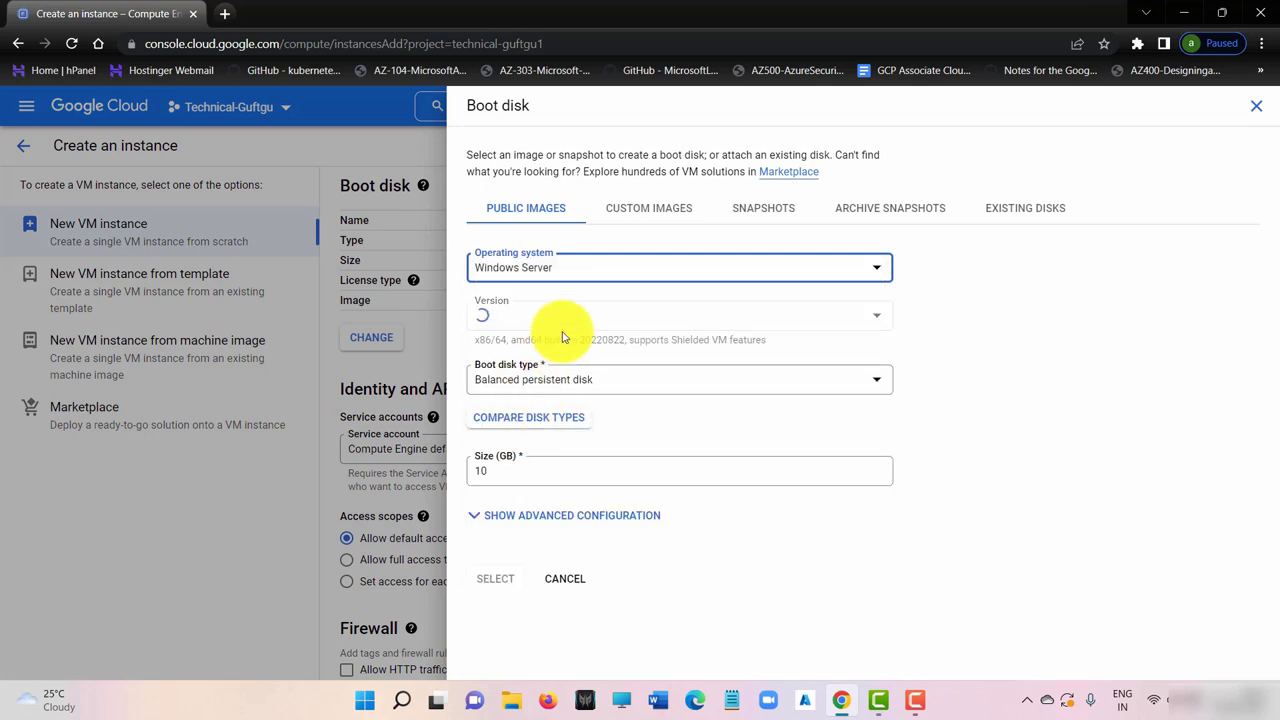
click(565, 315)
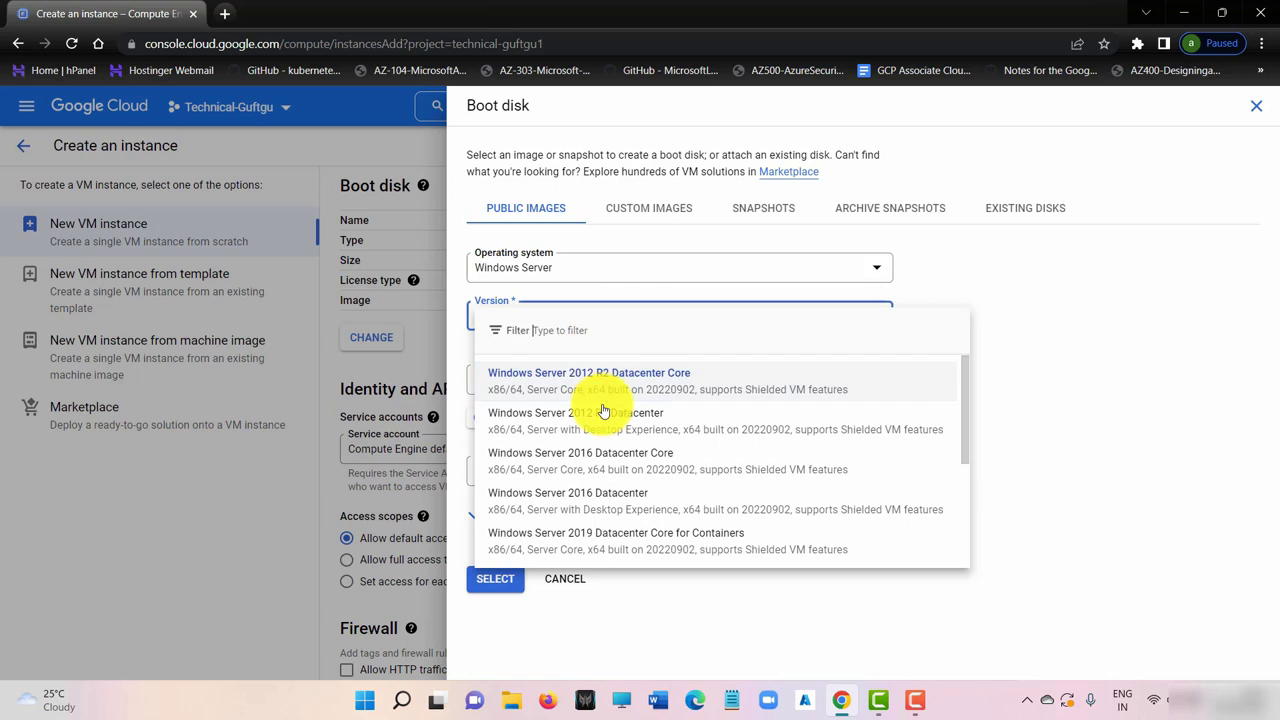
click(615, 422)
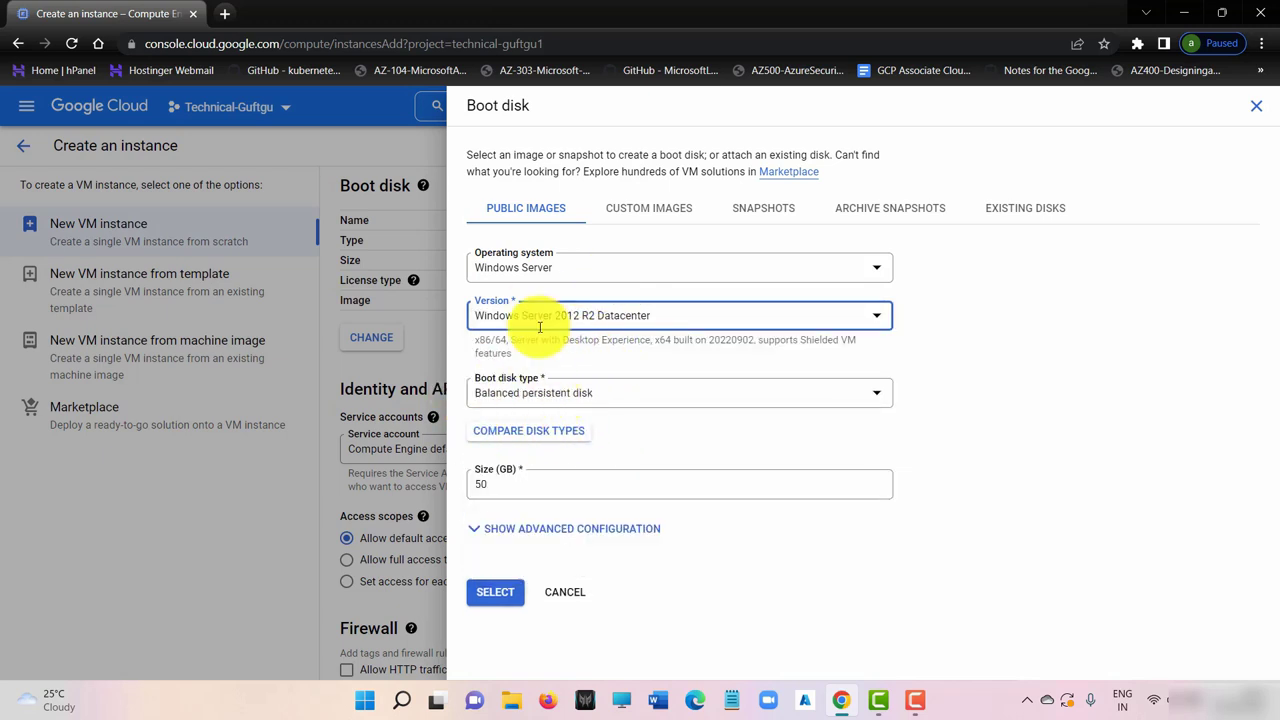
click(497, 591)
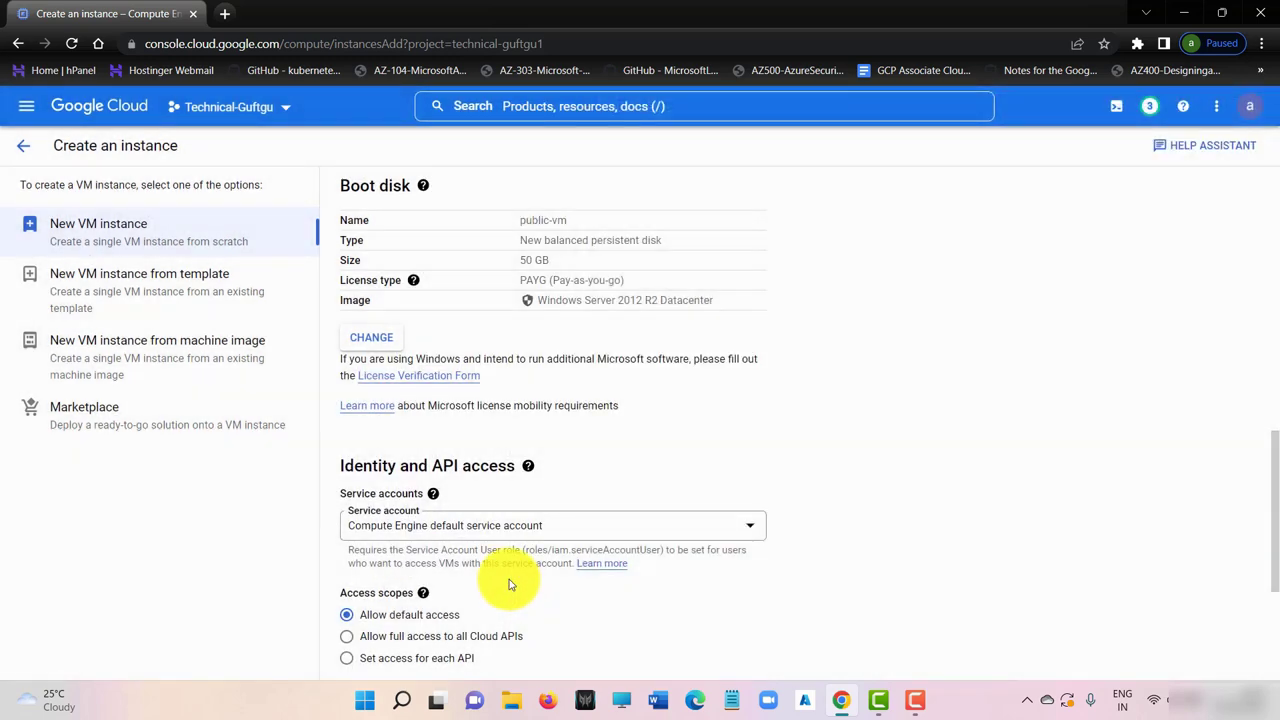
Step: Edit the default network interface of public-vm to use the myvpc network and the public-subnet IPv4 (10.0.1.0/24) subnetwork
scroll(486, 470, down, 2)
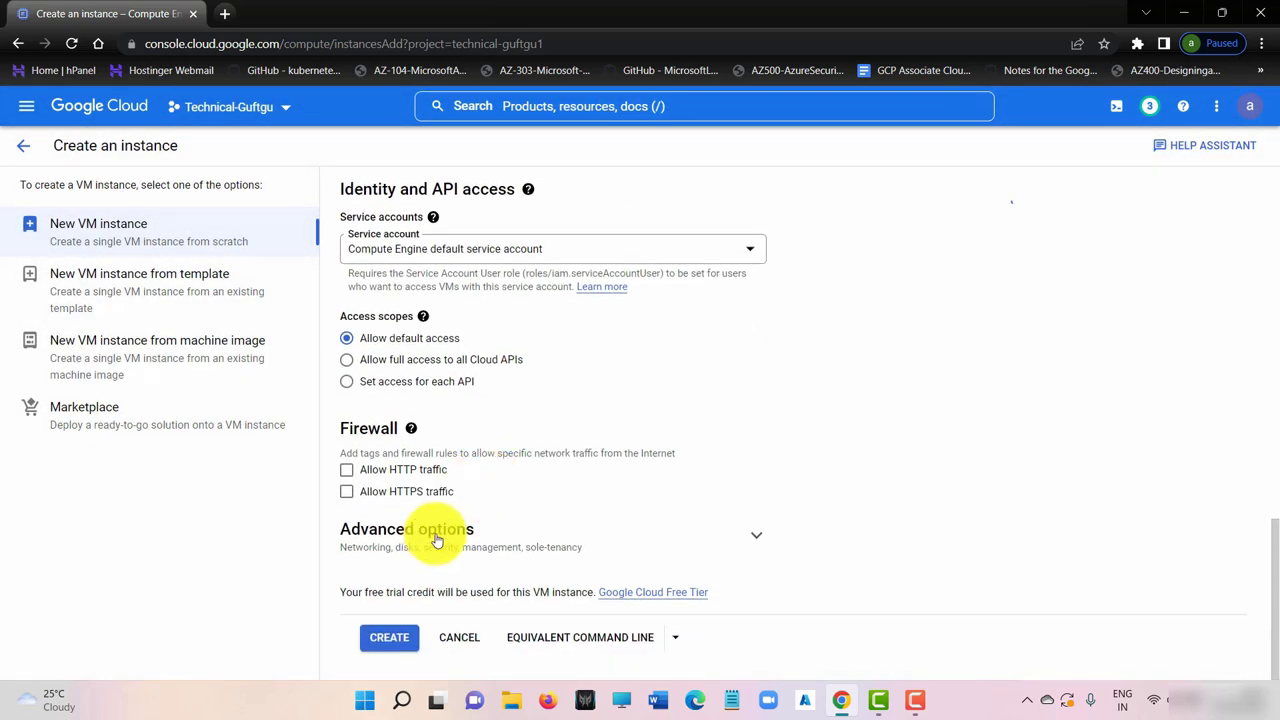
click(388, 529)
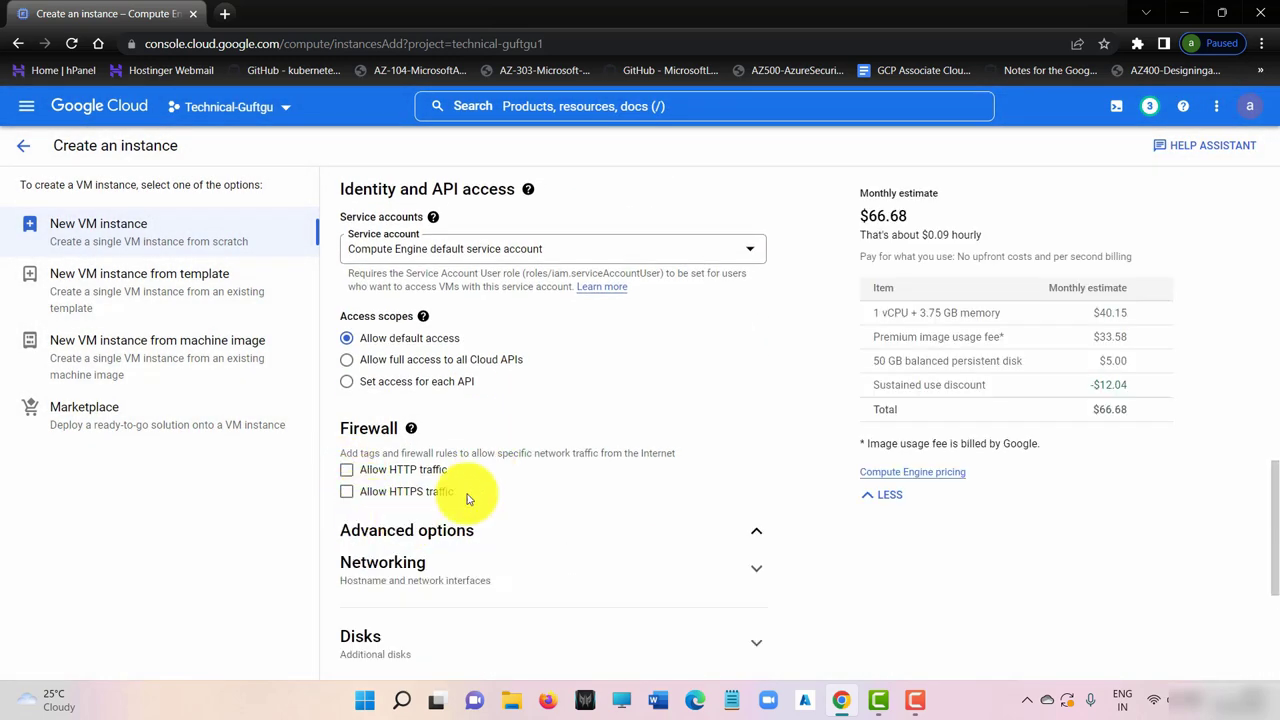
scroll(540, 478, down, 3)
click(525, 238)
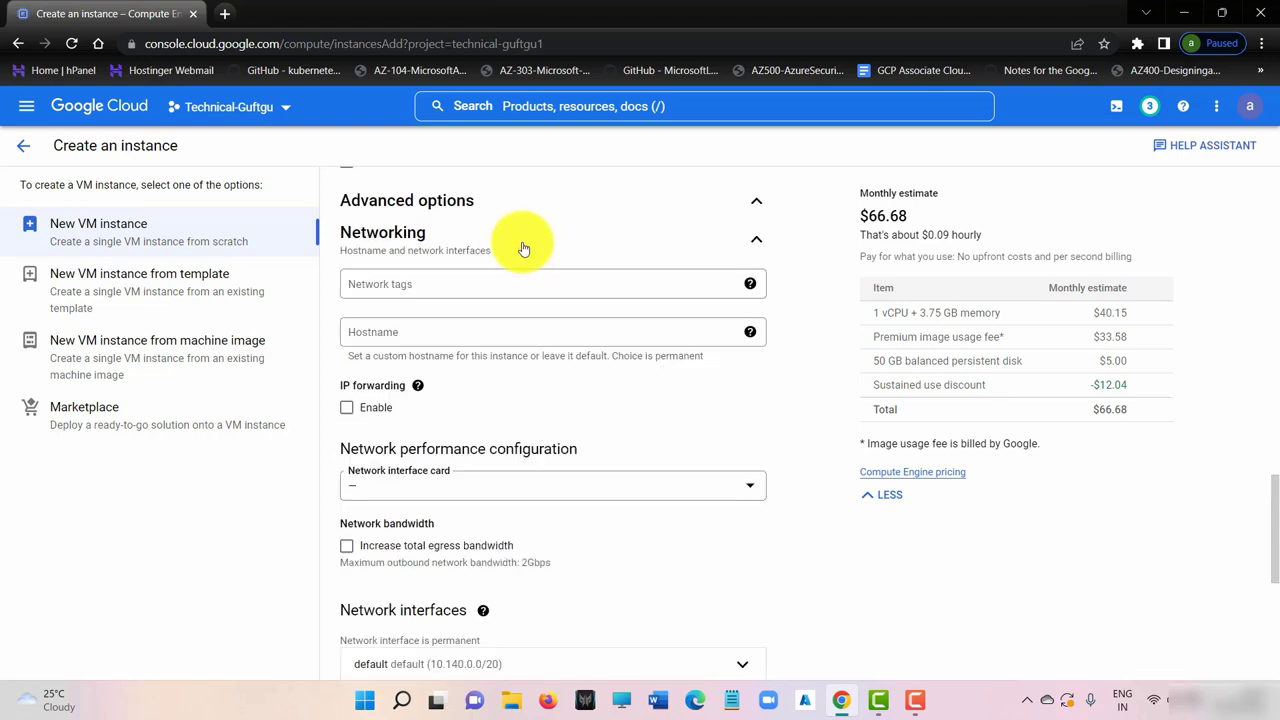
scroll(540, 430, down, 3)
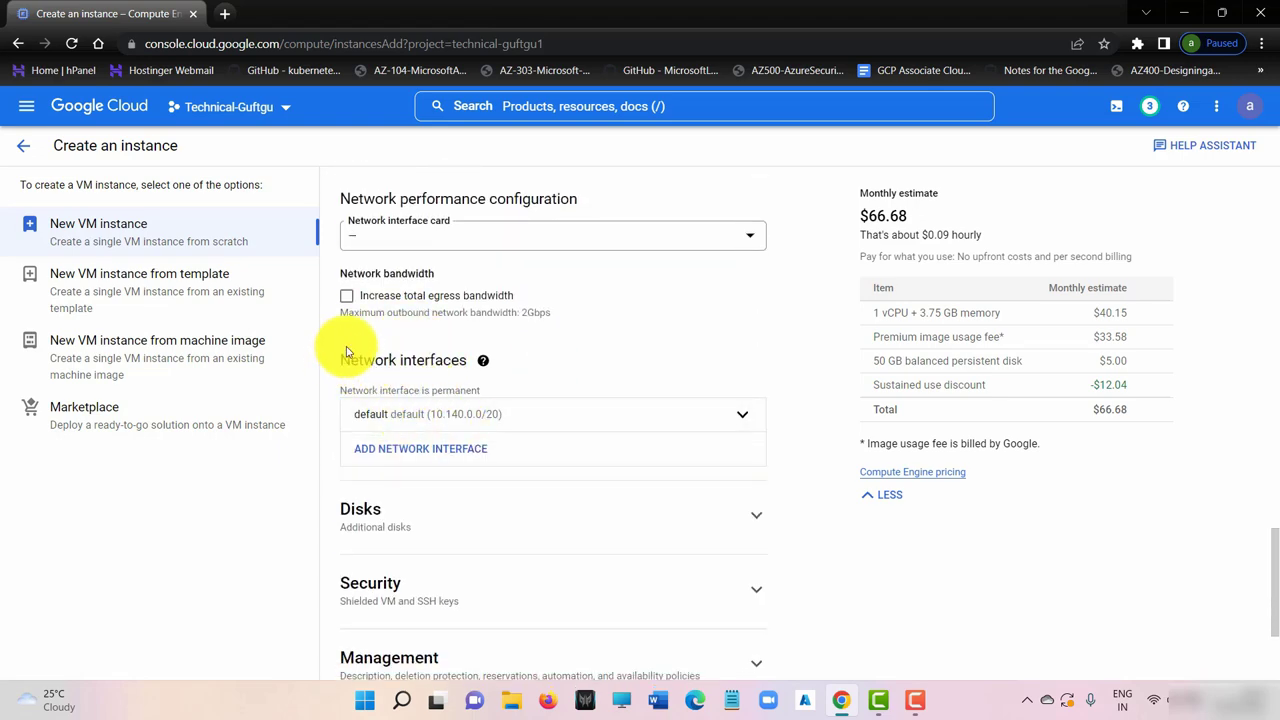
click(483, 360)
click(628, 431)
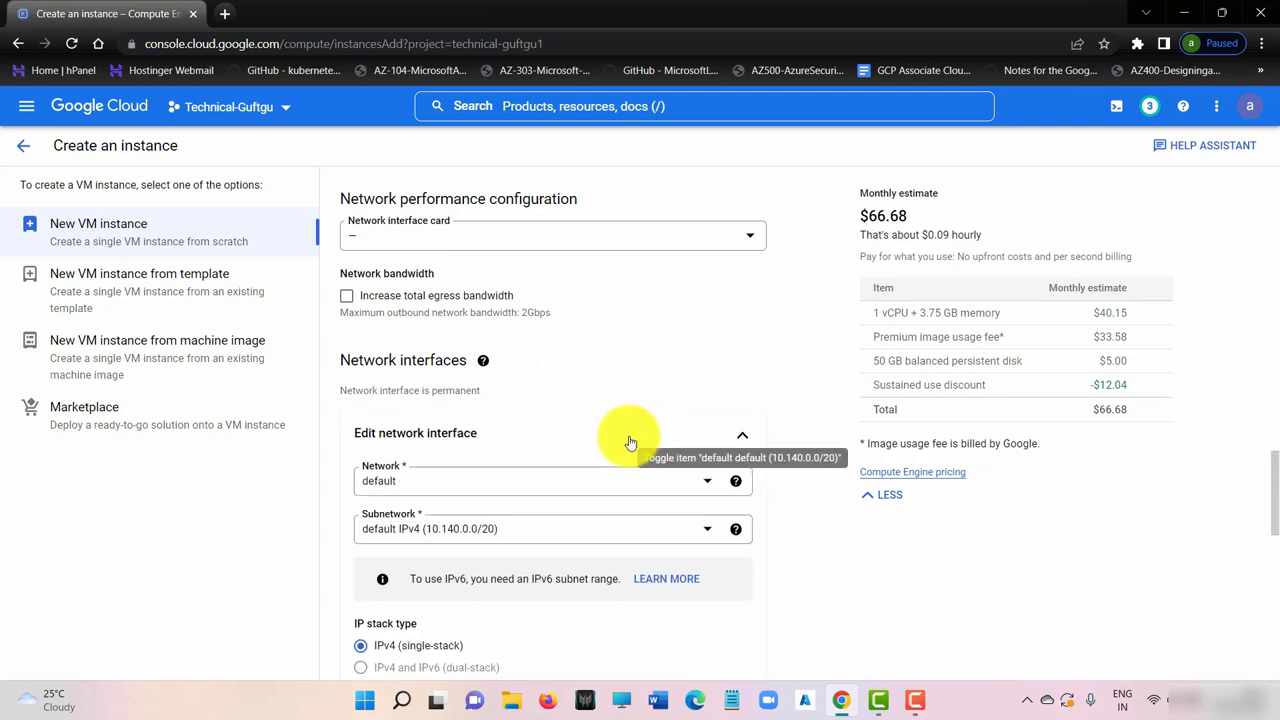
click(537, 486)
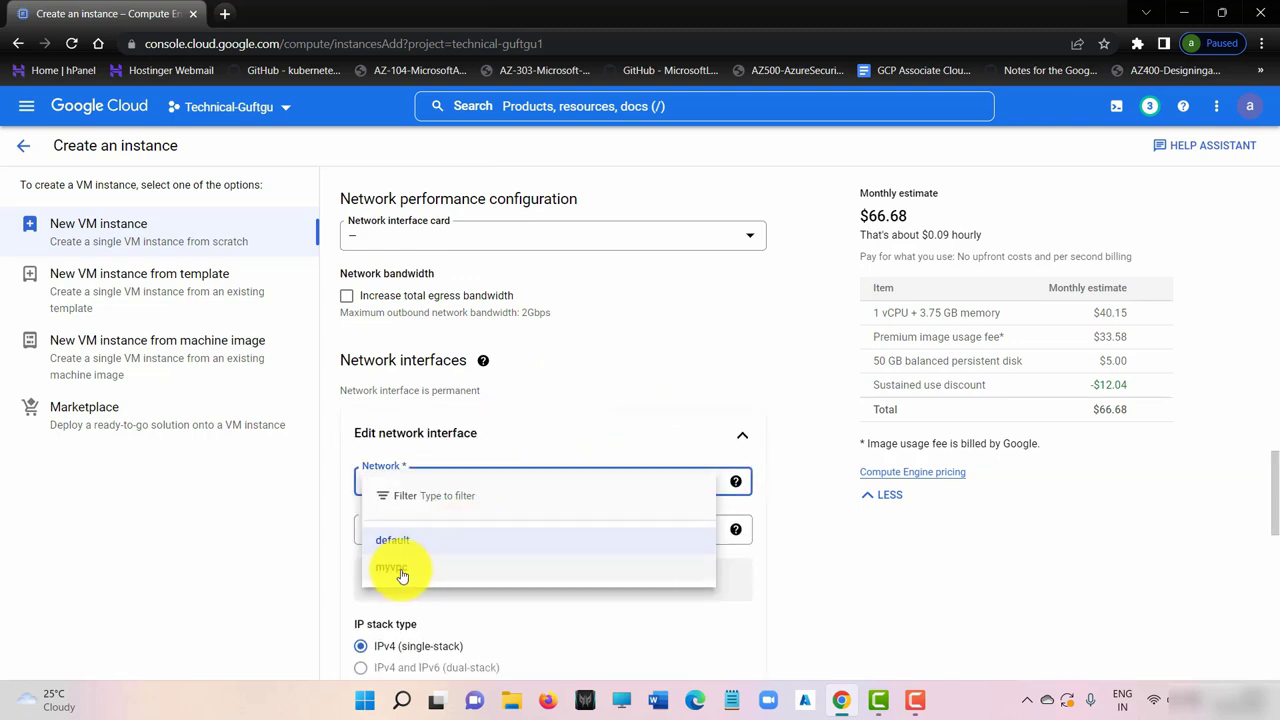
click(449, 568)
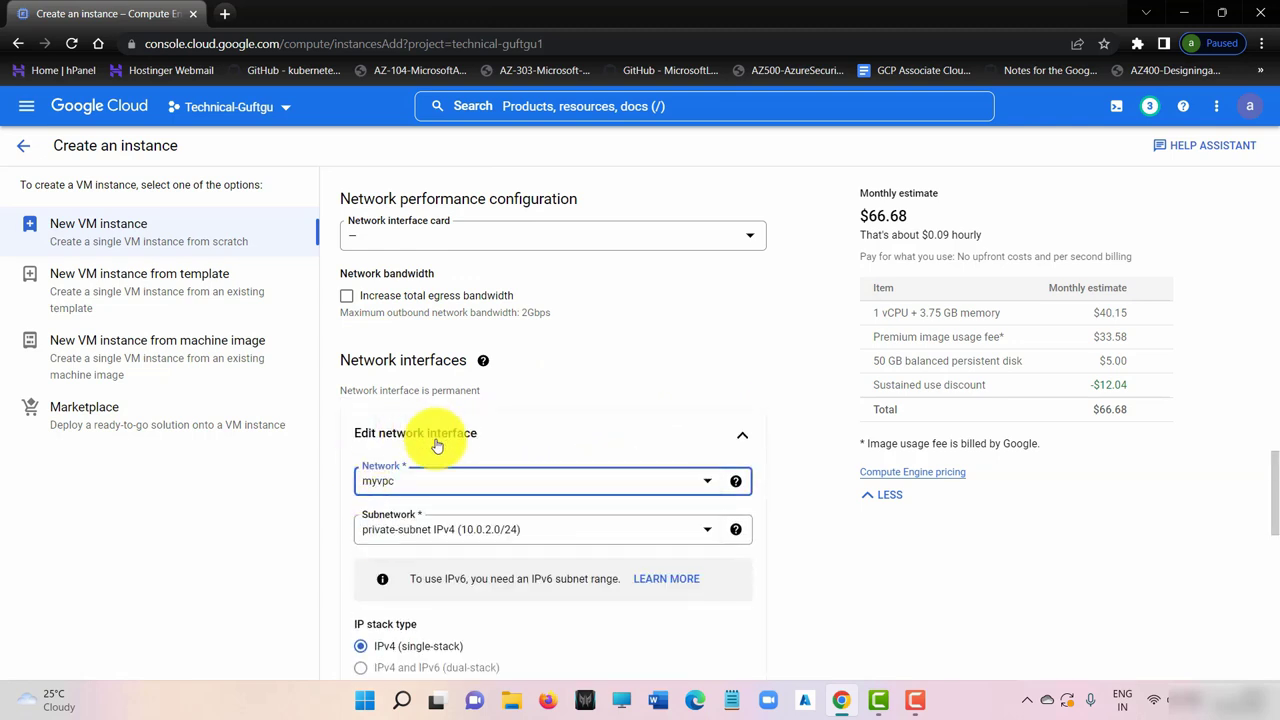
click(465, 536)
click(400, 630)
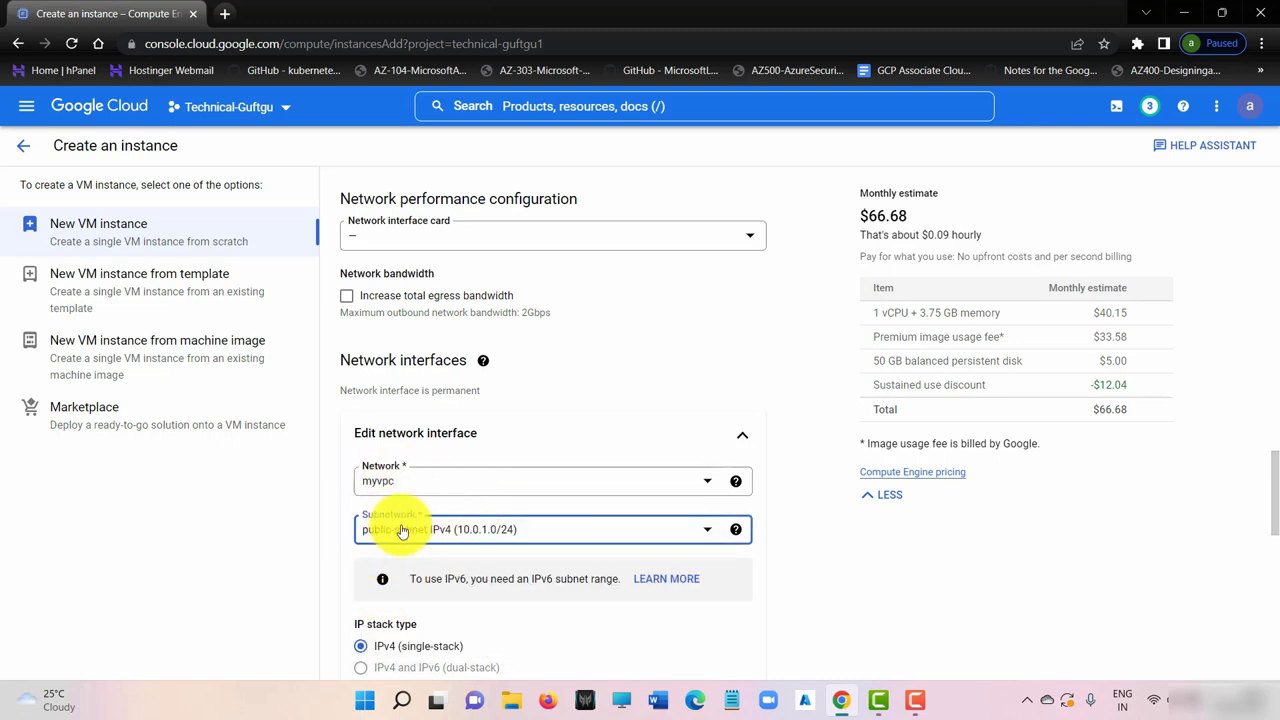
Step: Check the external IPv4 address options, keep Ephemeral, and create the public-vm instance
scroll(456, 483, down, 3)
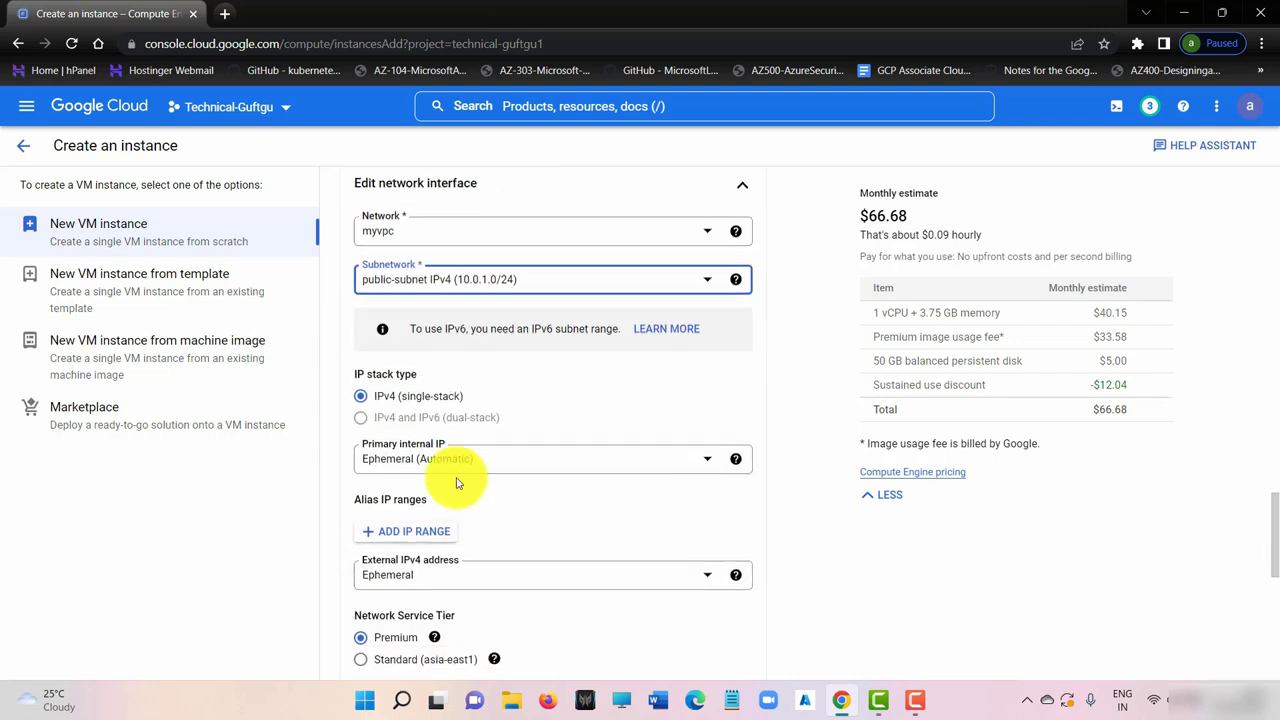
scroll(468, 518, down, 1)
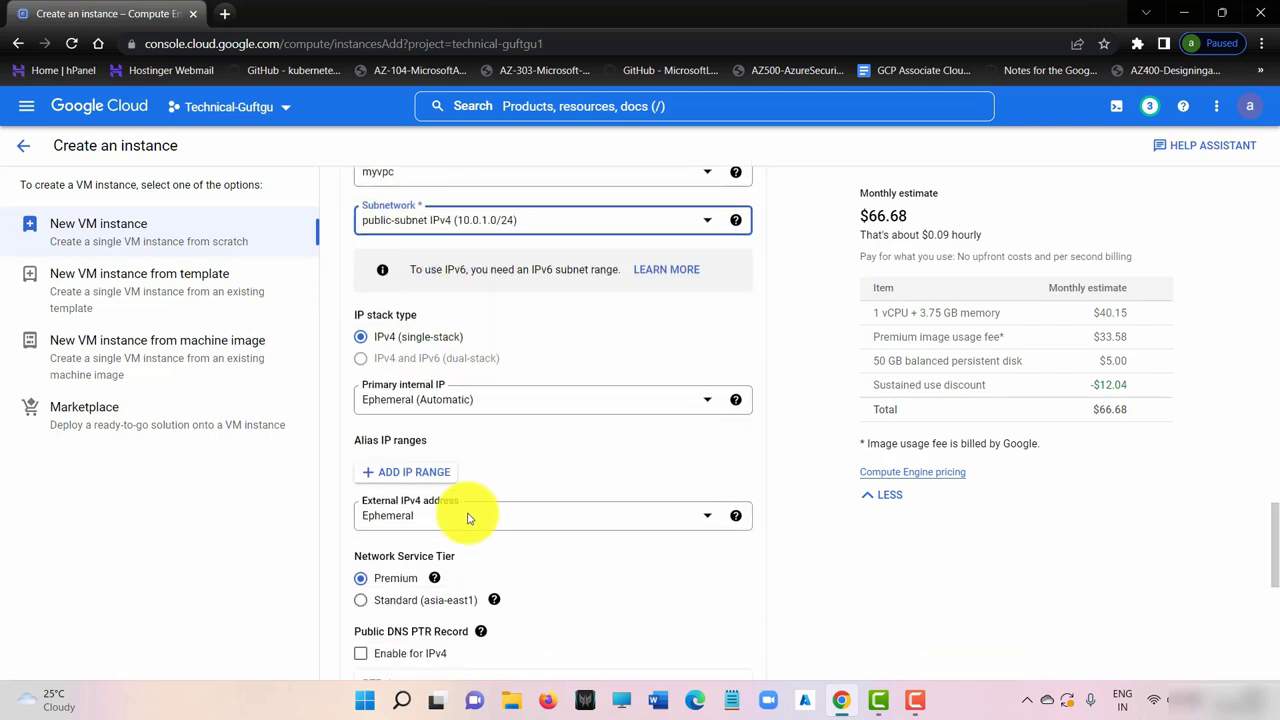
scroll(468, 518, down, 2)
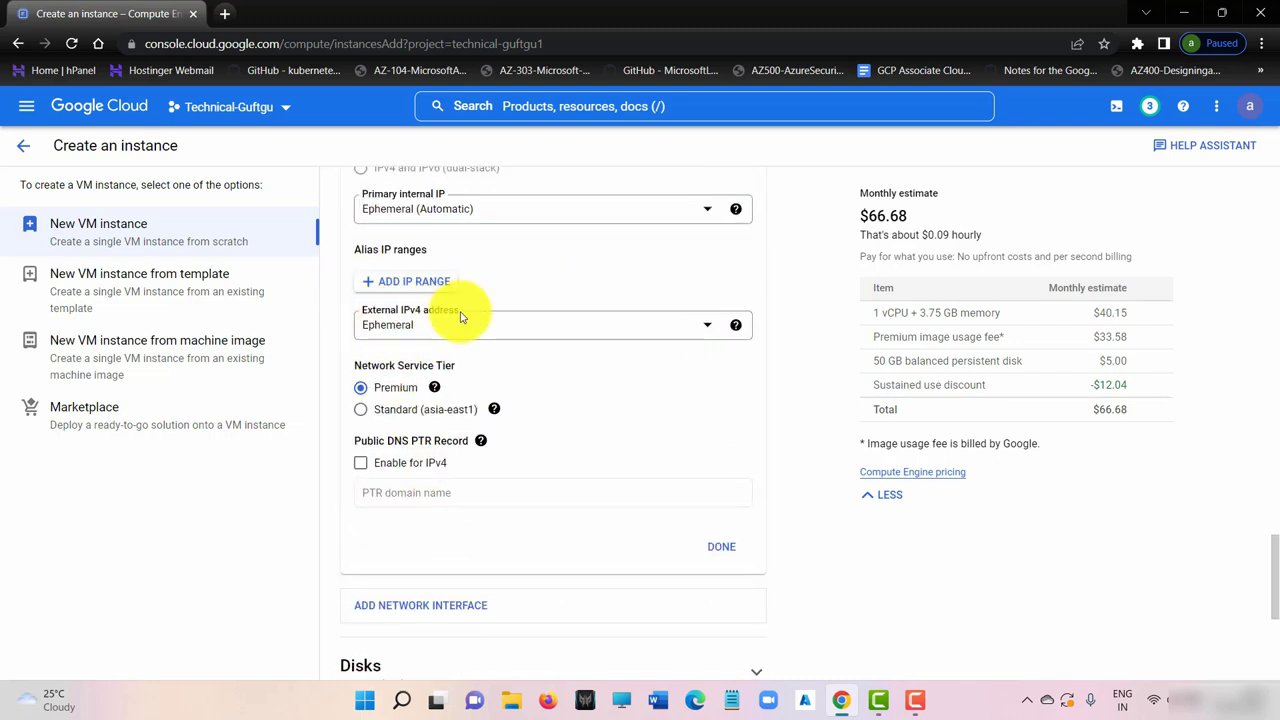
drag(460, 311, 404, 317)
click(486, 330)
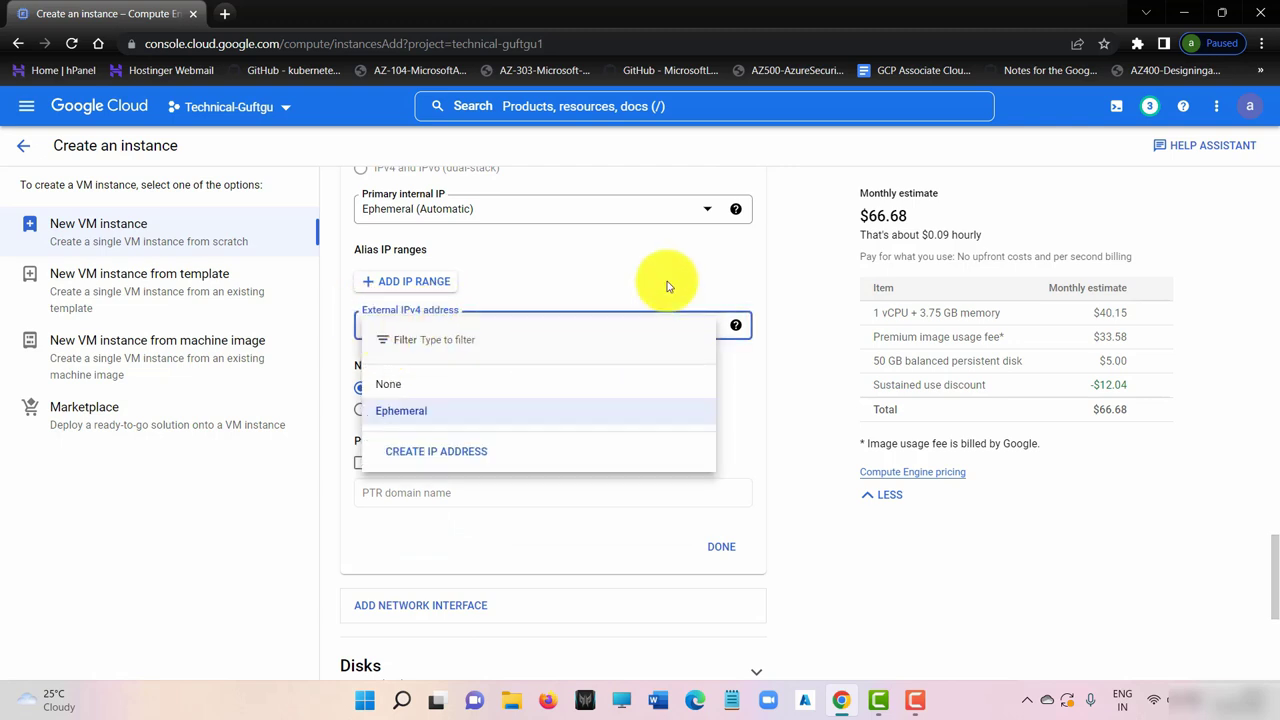
click(476, 322)
click(480, 335)
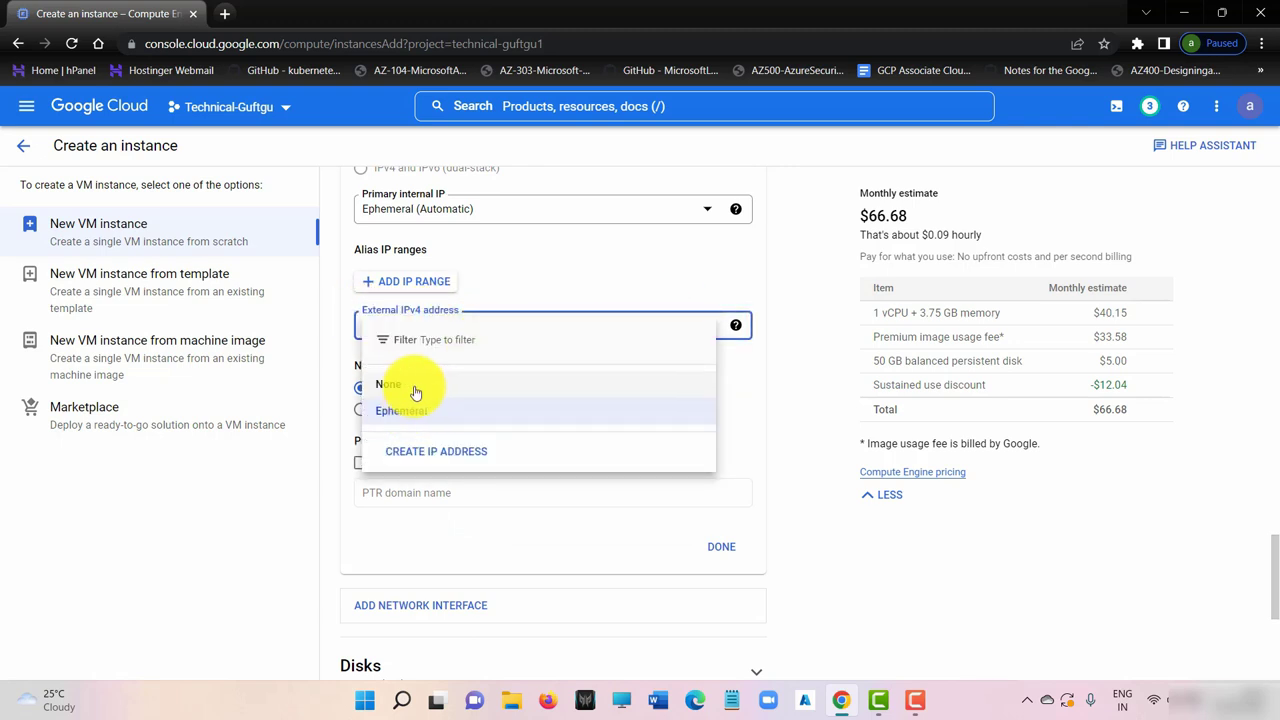
click(522, 333)
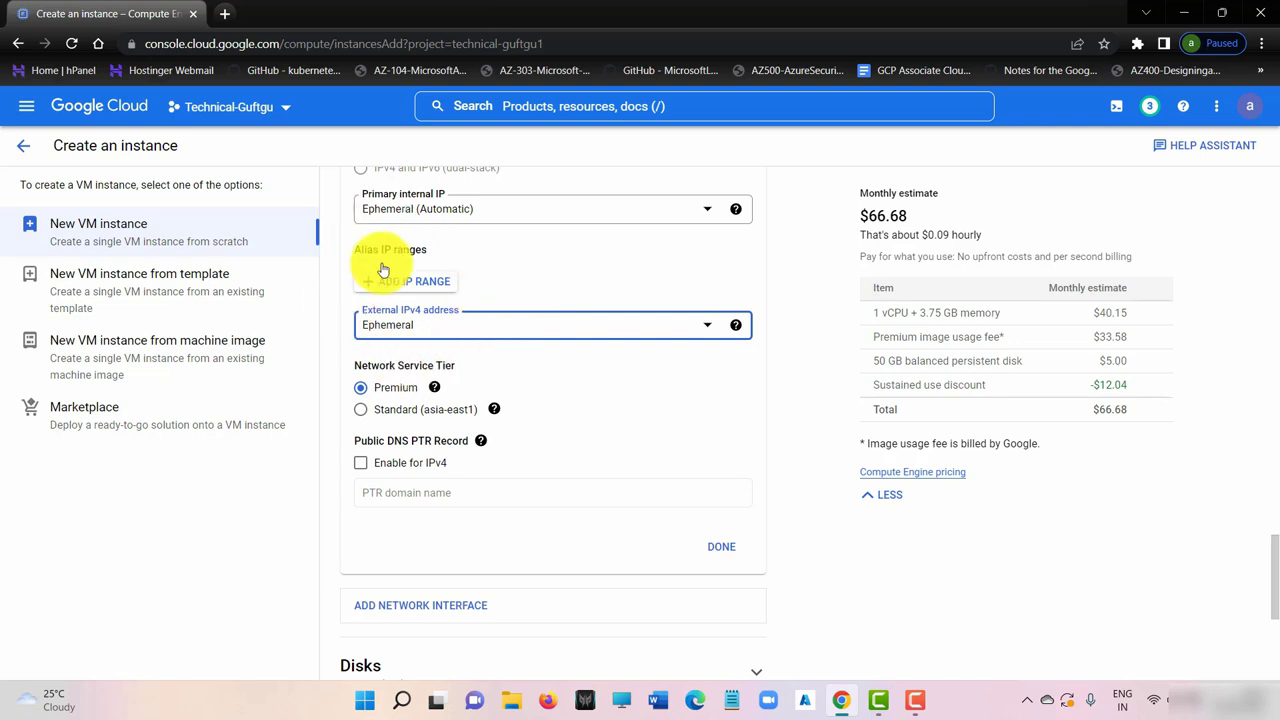
scroll(548, 457, down, 4)
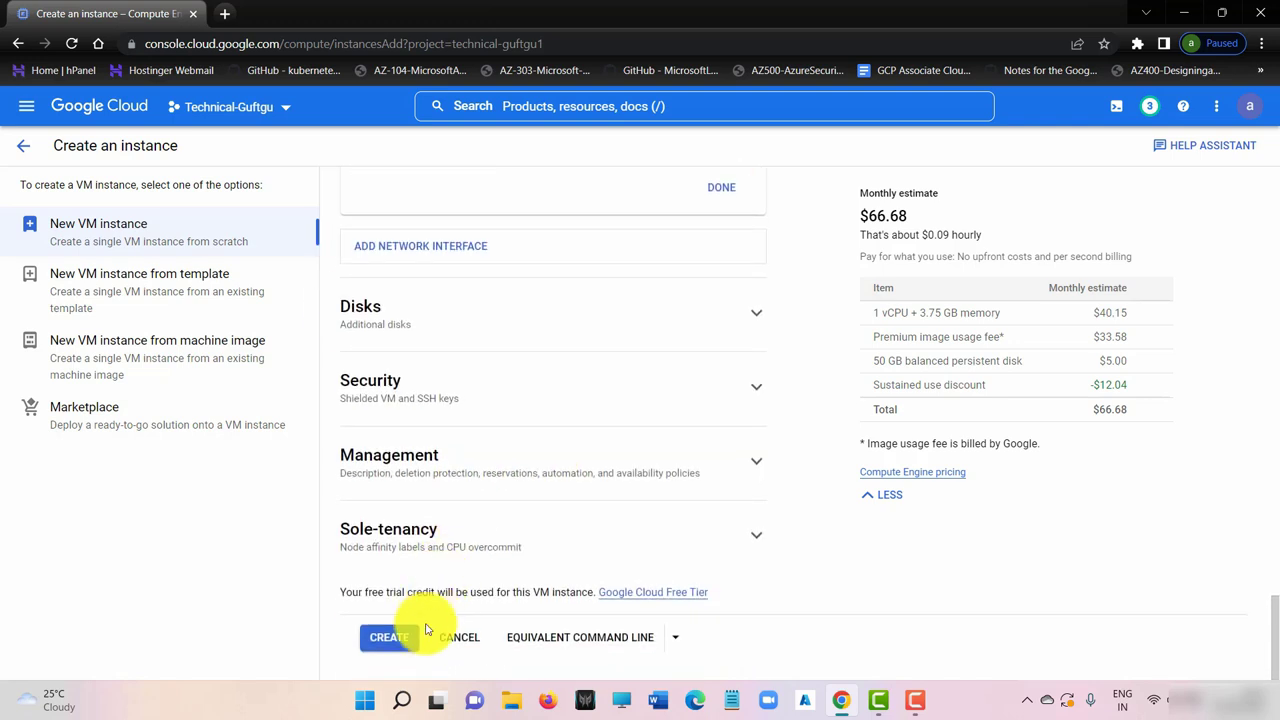
click(386, 632)
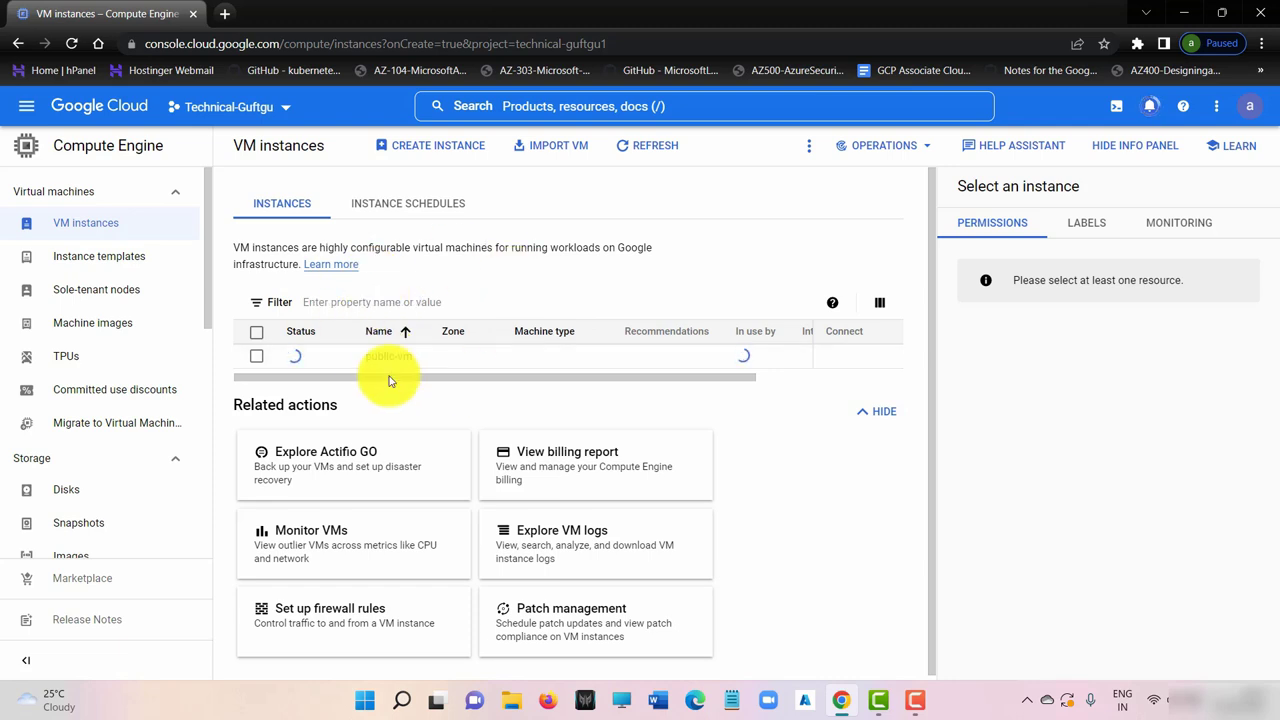
Step: Start creating another VM instance and name it private-vm
click(423, 147)
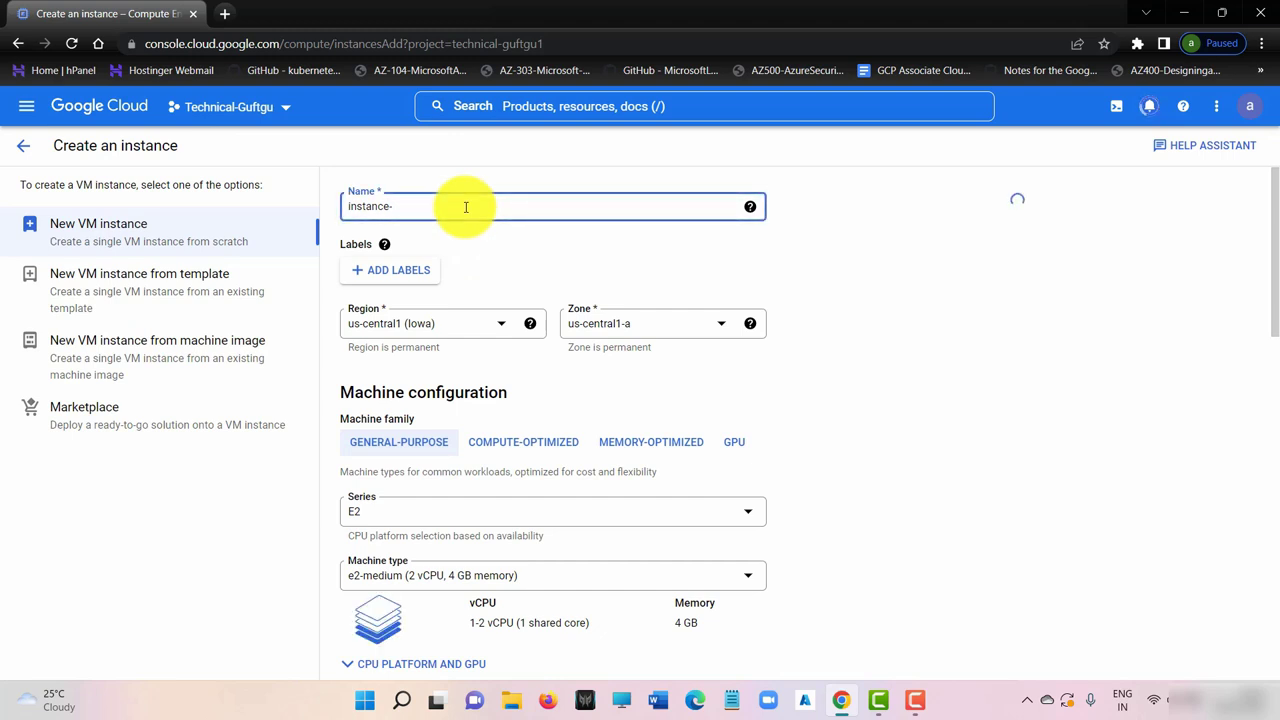
click(465, 207)
text(private)
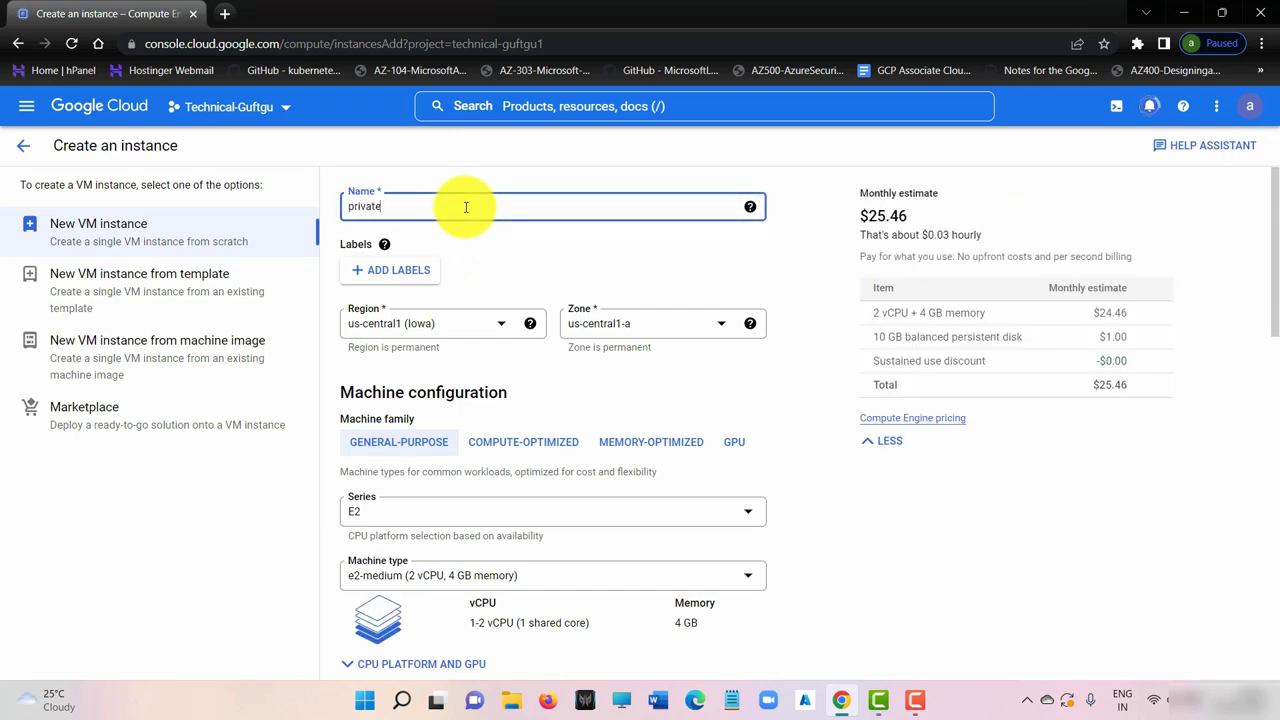
text(-vm)
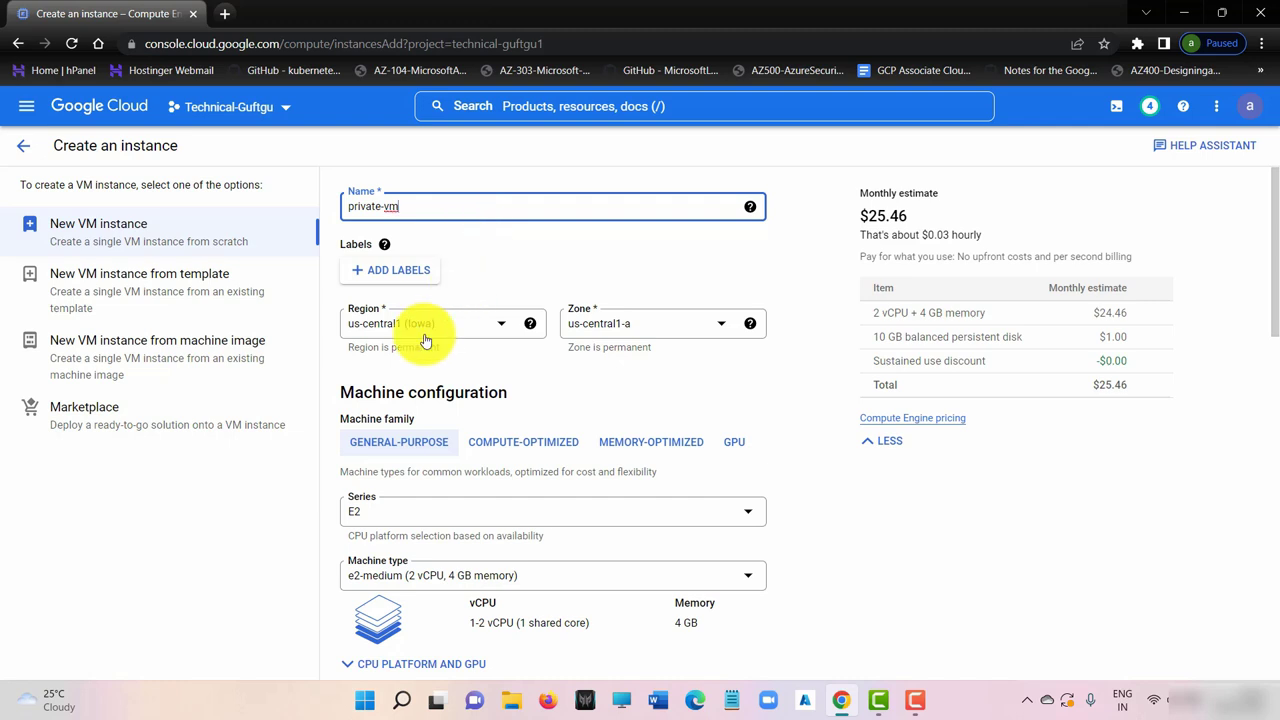
Step: Set the region of private-vm to asia-east1 (Taiwan)
click(423, 330)
scroll(429, 380, down, 5)
scroll(437, 343, down, 3)
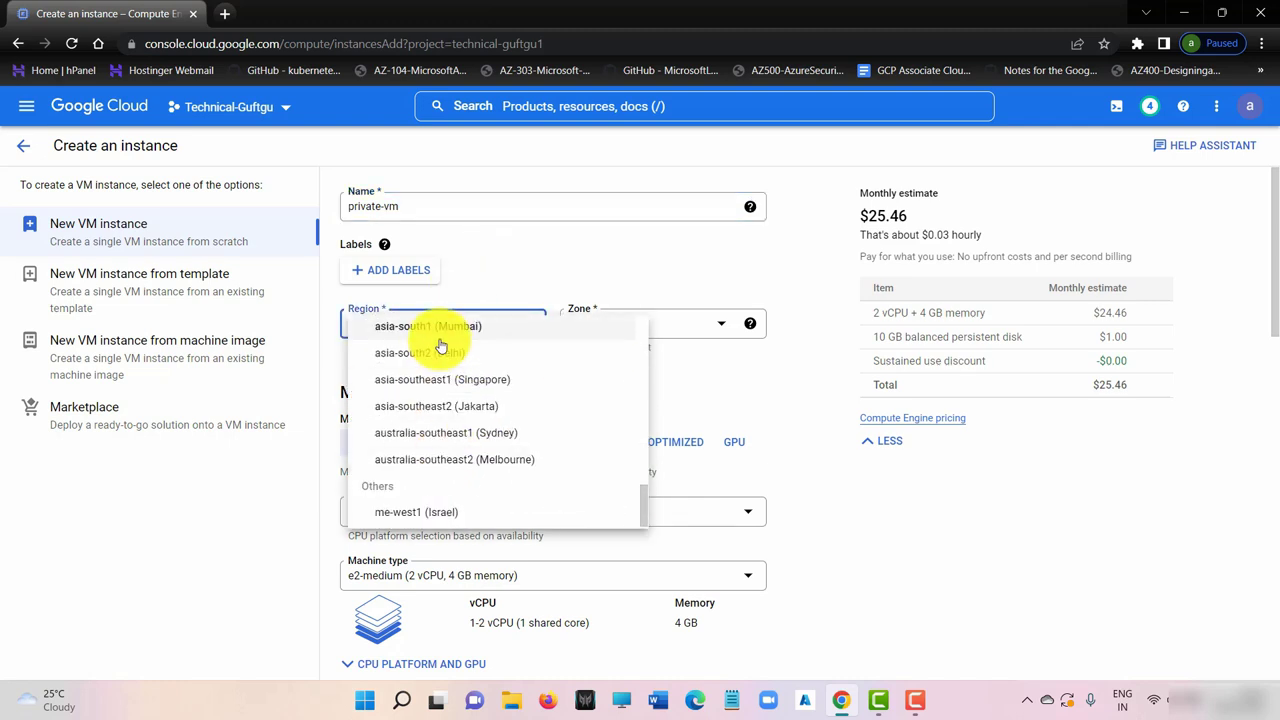
scroll(429, 409, up, 2)
click(458, 362)
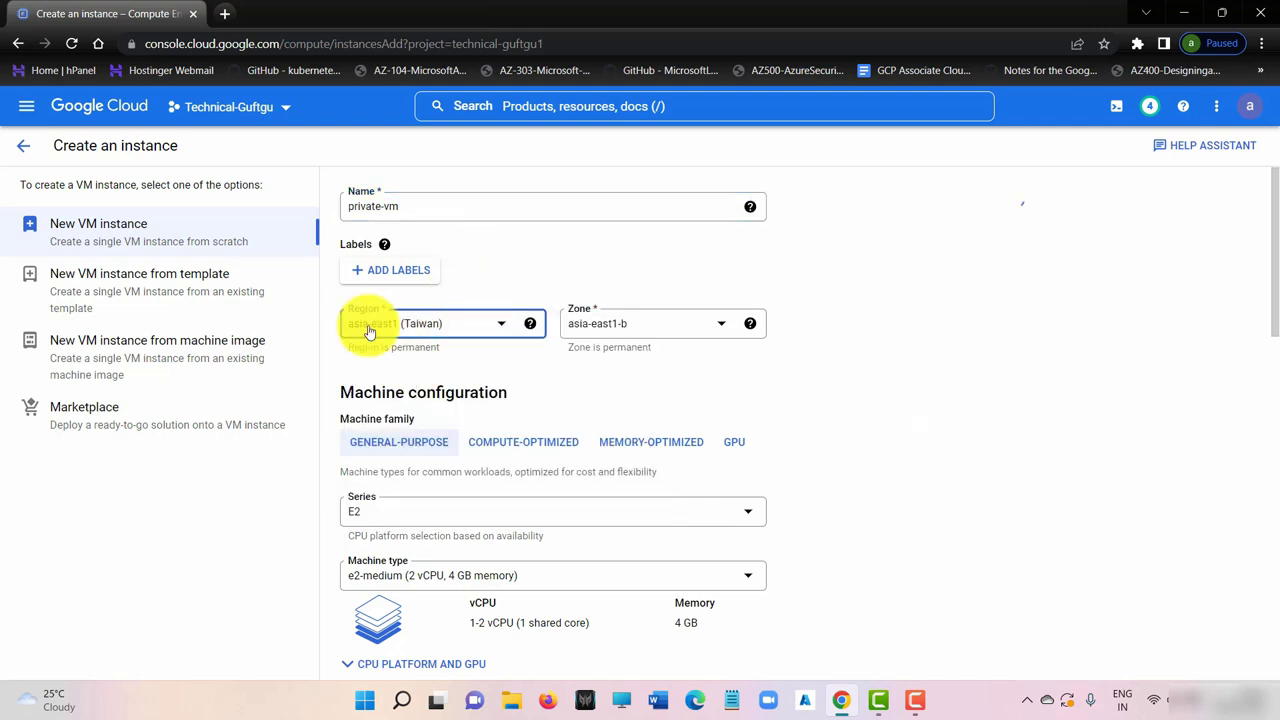
scroll(500, 423, down, 2)
click(447, 360)
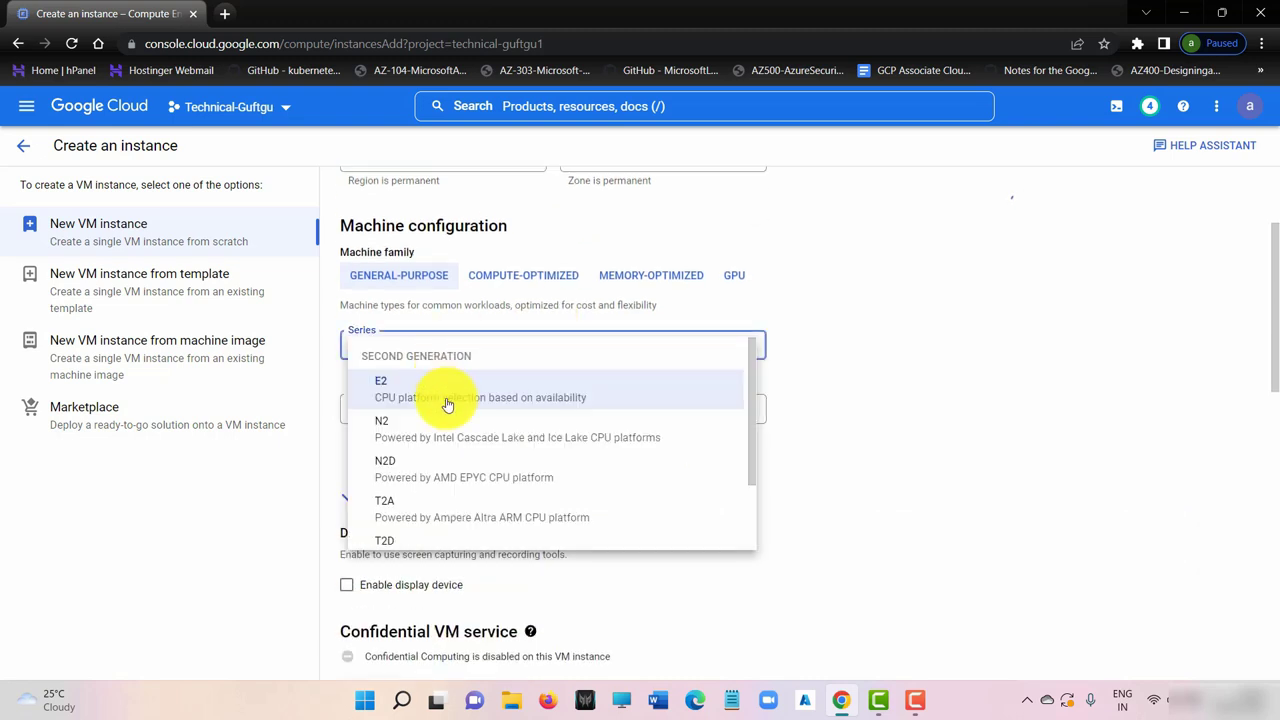
scroll(440, 460, down, 2)
click(434, 517)
click(467, 352)
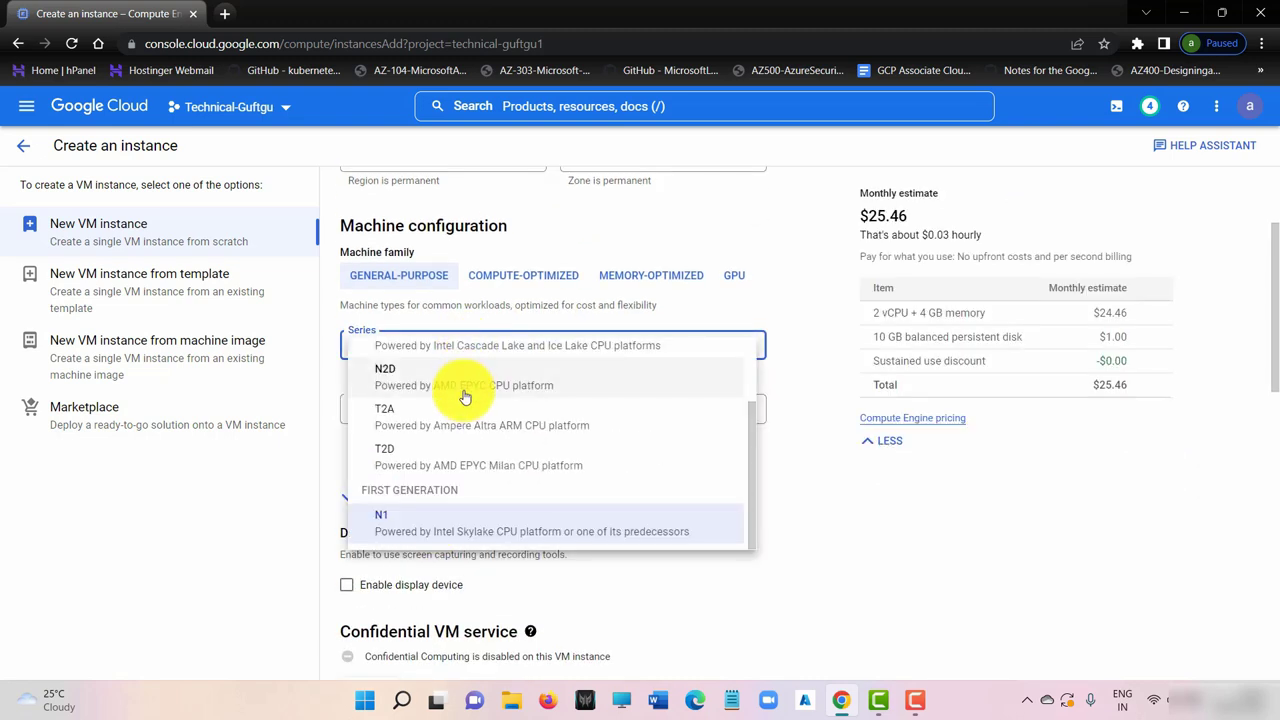
scroll(466, 400, up, 2)
click(461, 385)
Step: Change the boot disk of private-vm to Windows Server, version Windows Server 2012 R2 Datacenter with Desktop Experience
scroll(617, 502, down, 7)
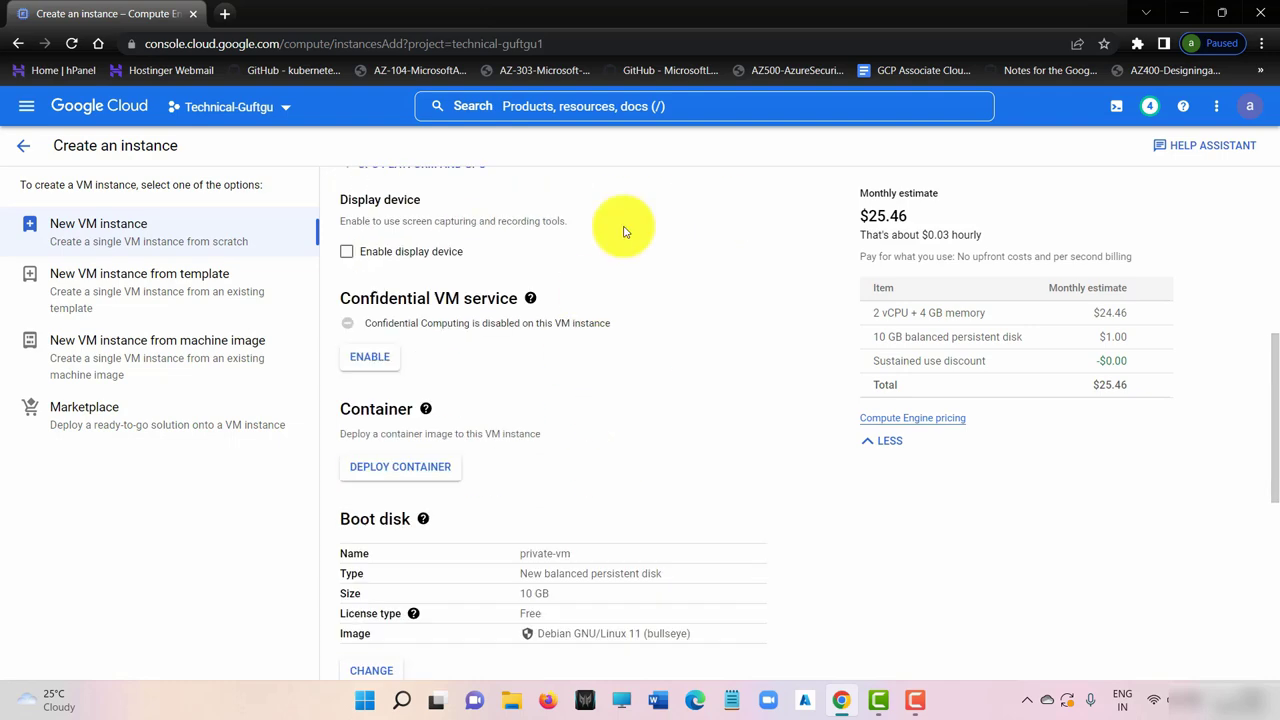
click(389, 262)
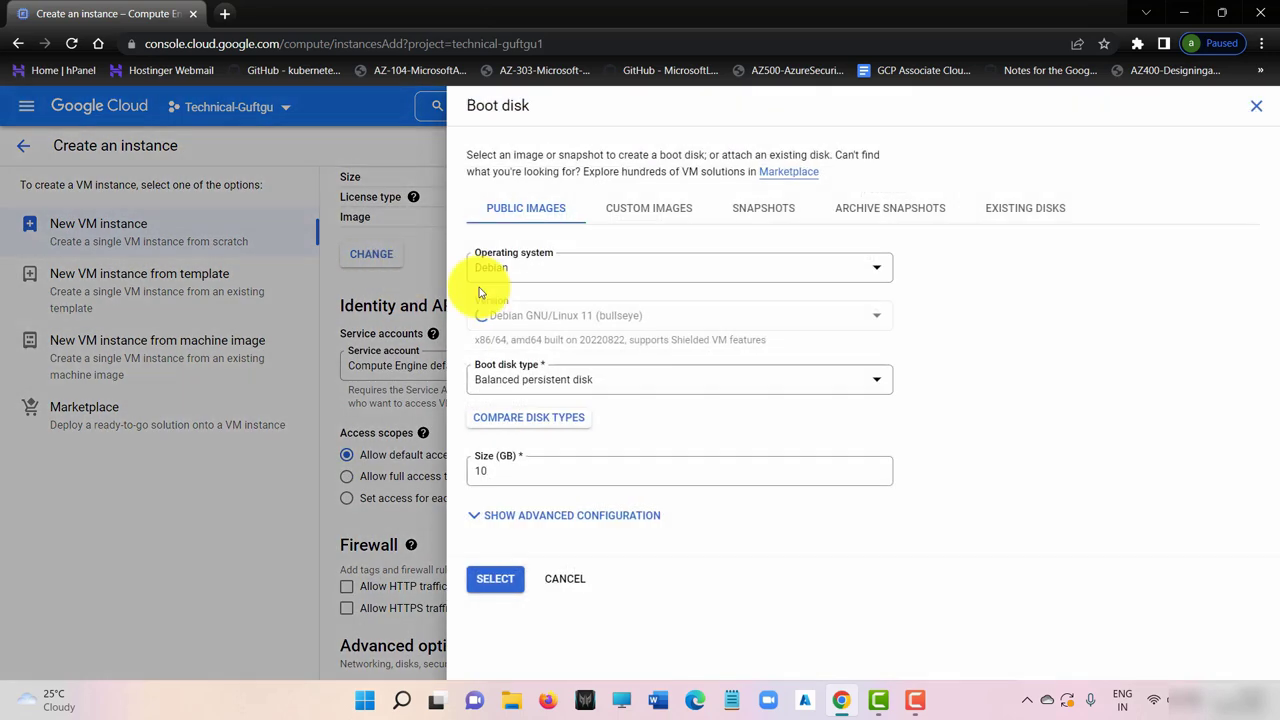
click(603, 264)
scroll(605, 425, down, 5)
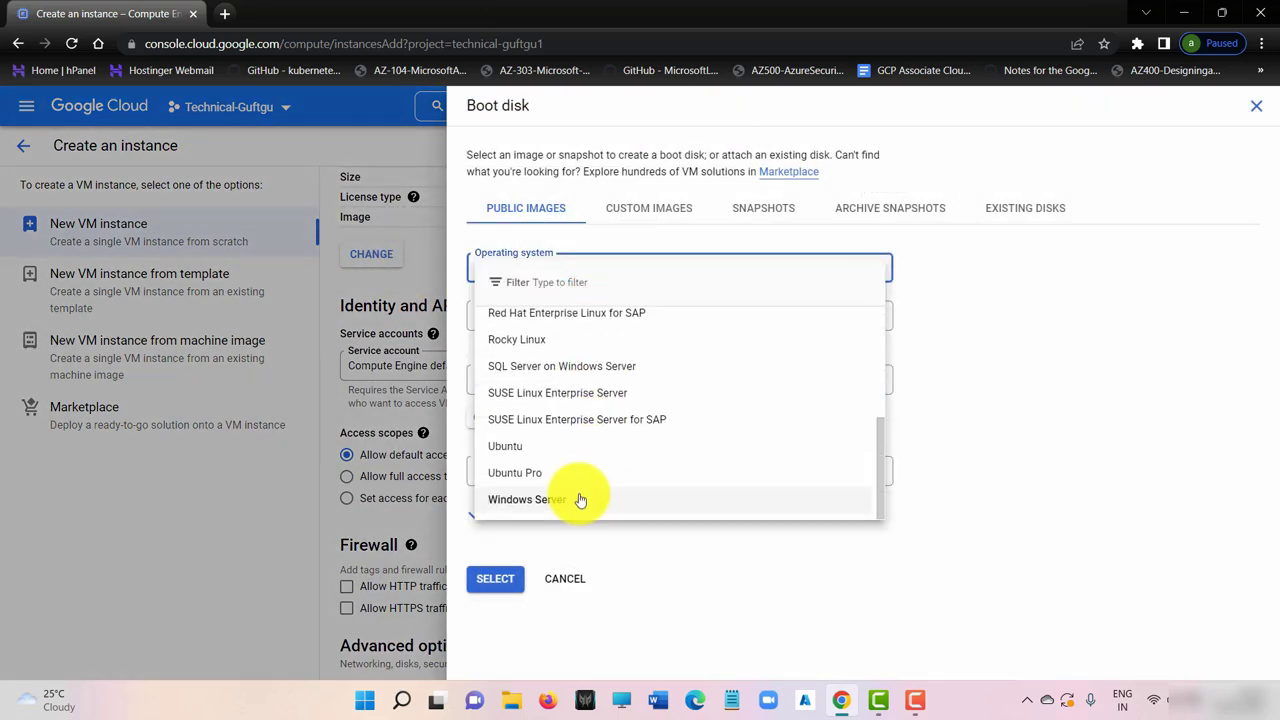
click(580, 497)
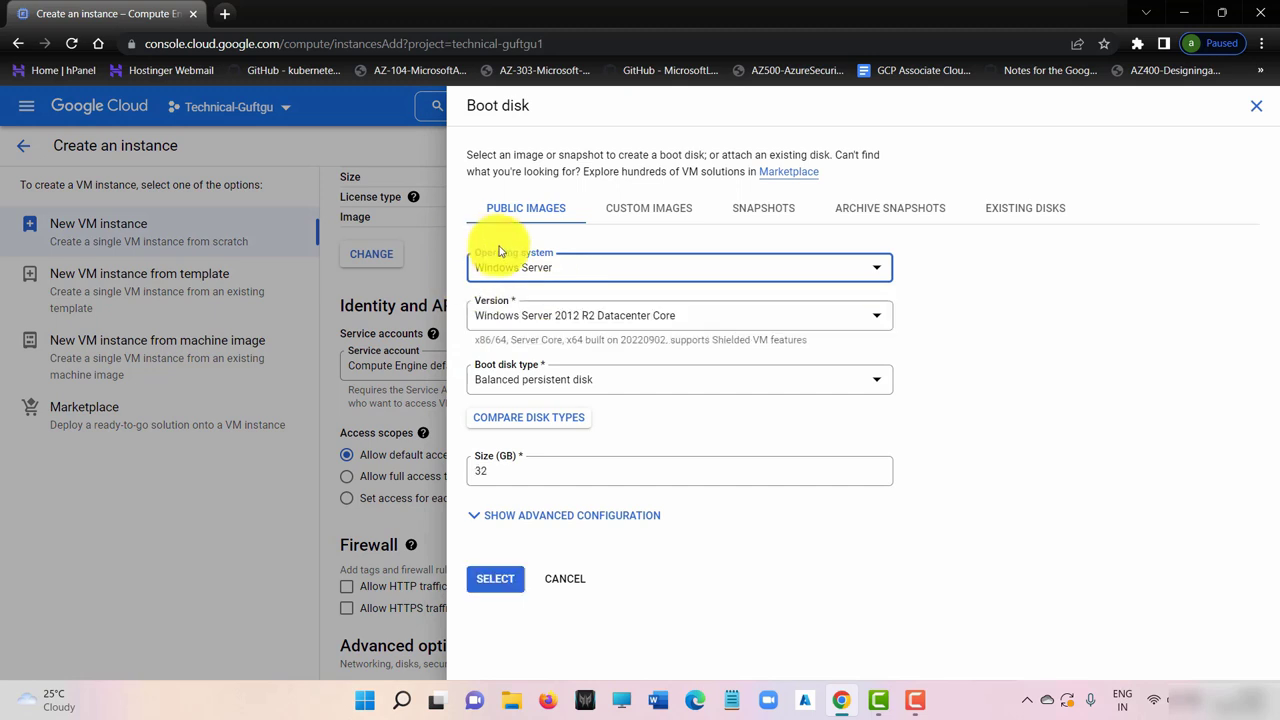
click(563, 315)
click(594, 488)
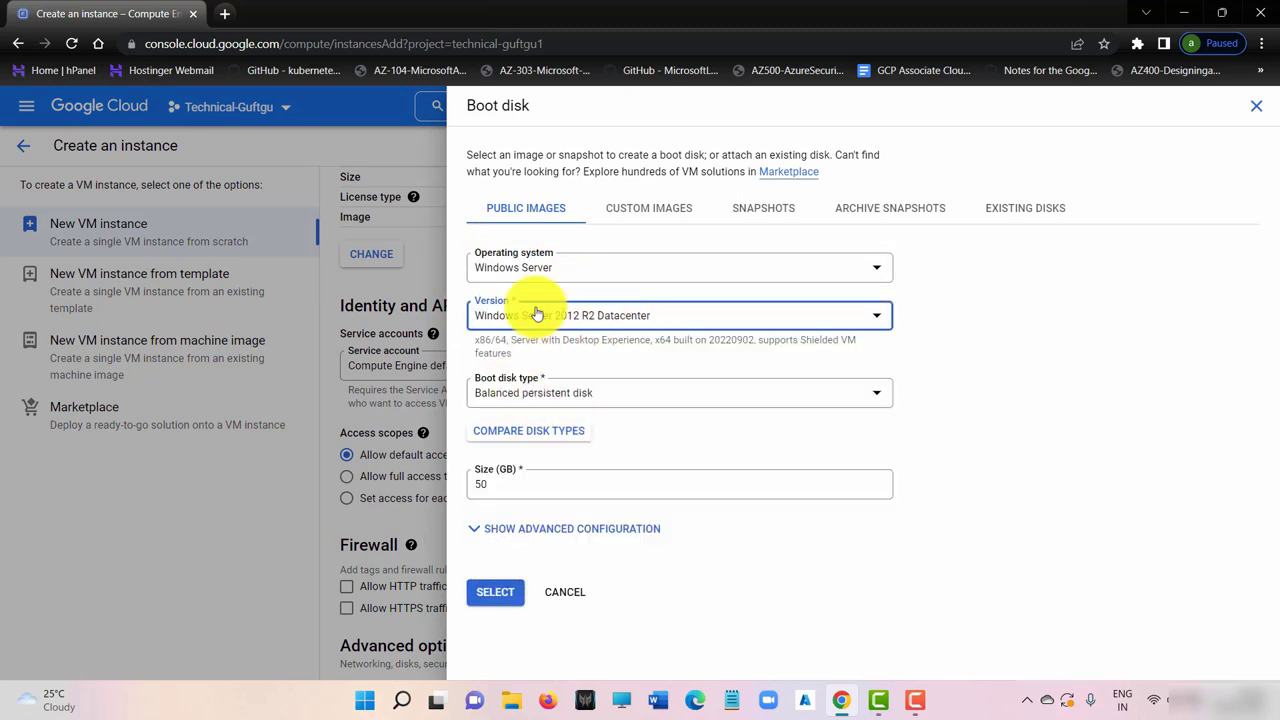
click(493, 593)
Step: Edit the default network interface of private-vm to use the myvpc network with the private-subnet IPv4 (10.0.2.0/24) subnetwork
scroll(490, 350, down, 2)
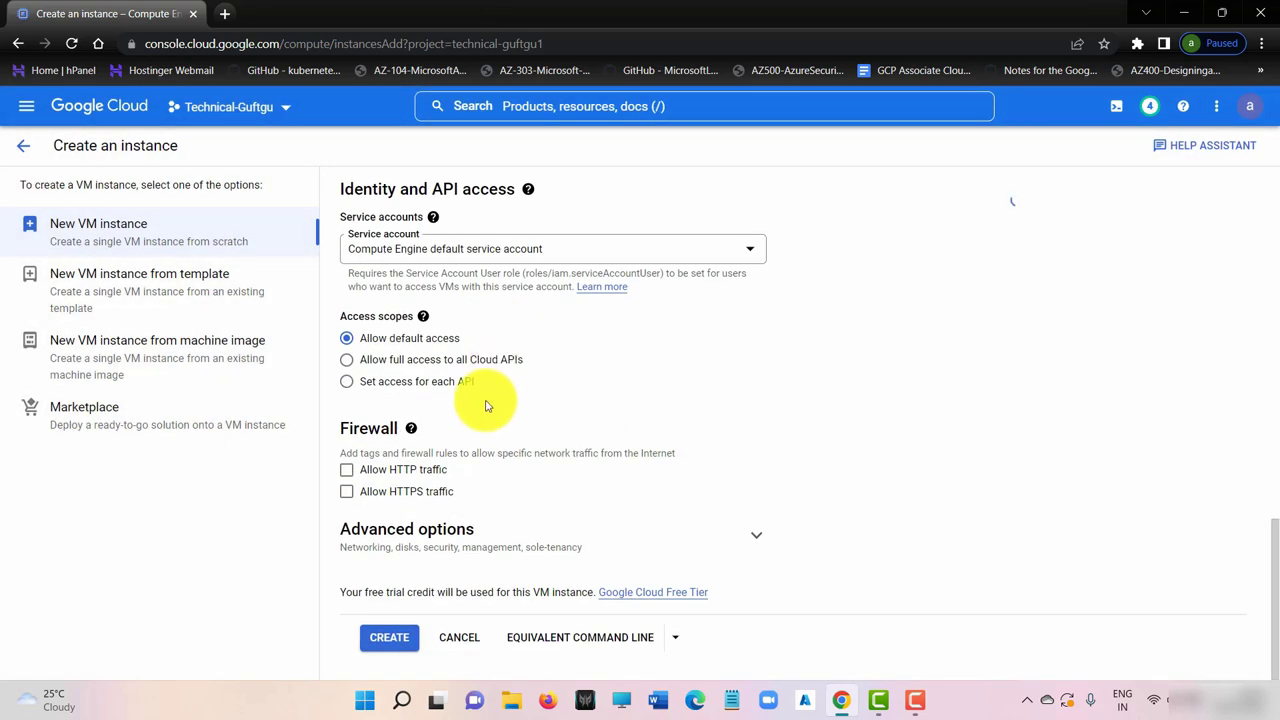
click(423, 540)
scroll(520, 390, down, 3)
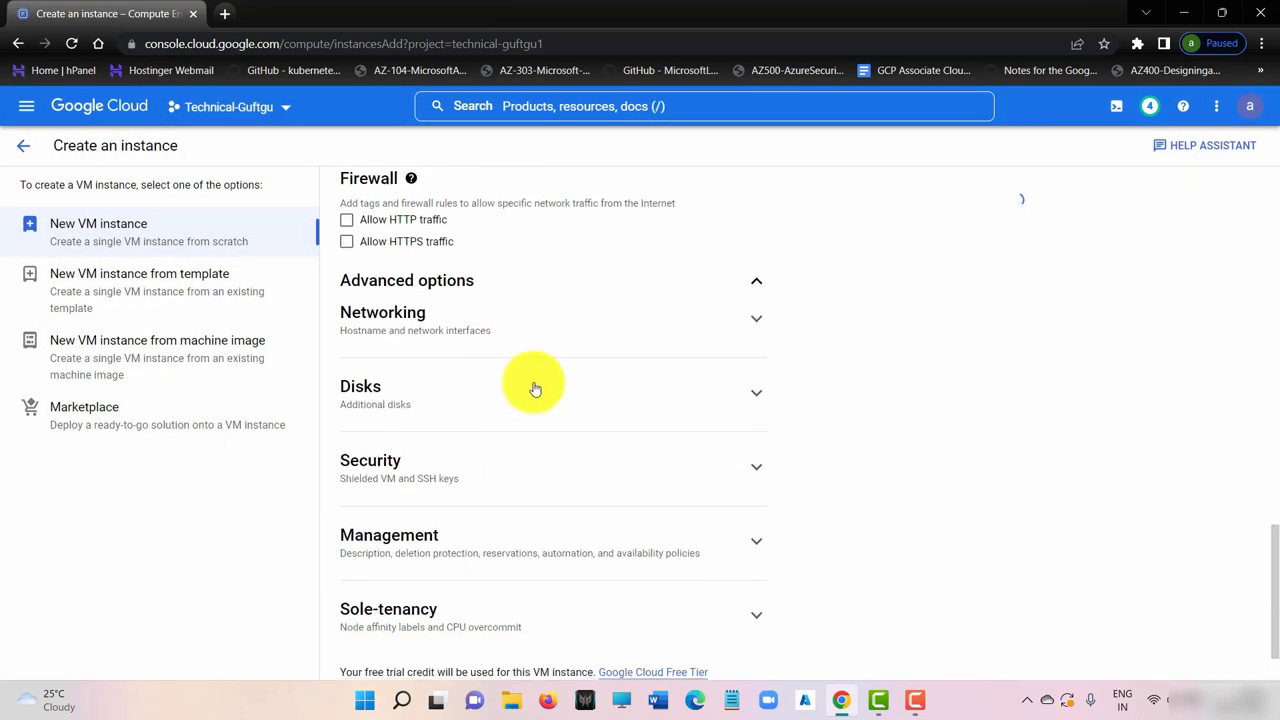
click(560, 320)
scroll(522, 384, down, 4)
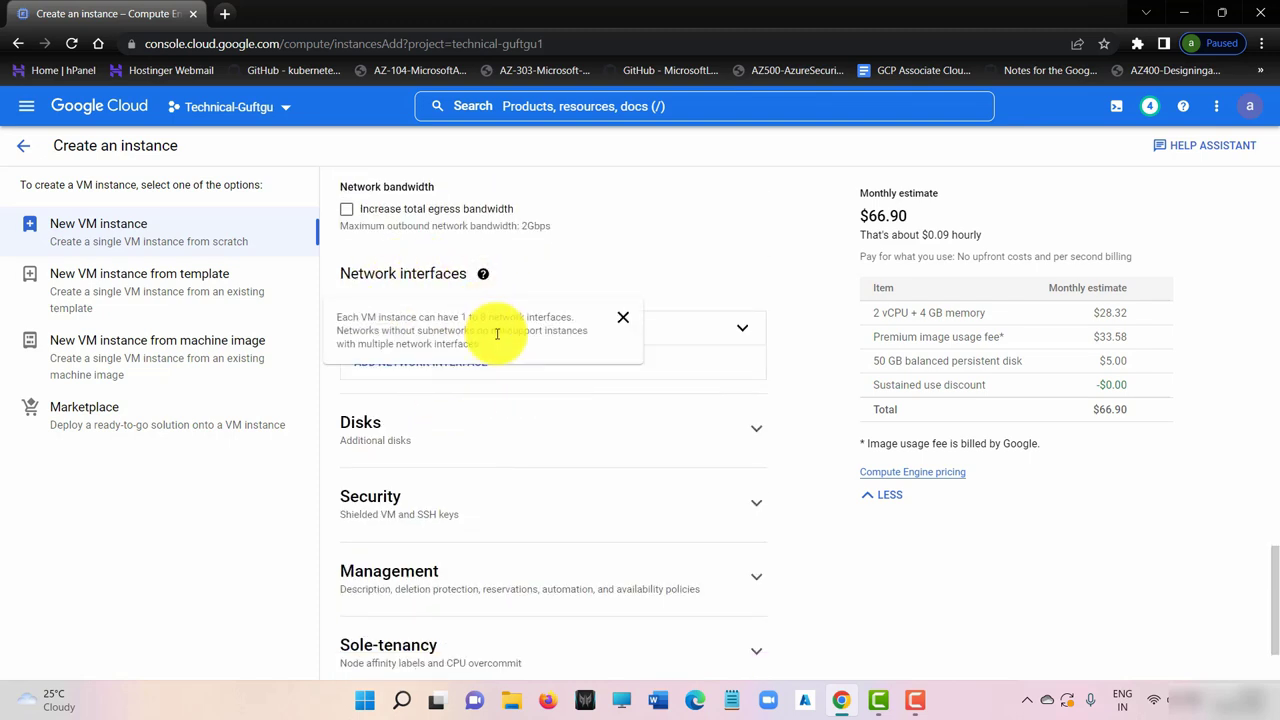
click(687, 334)
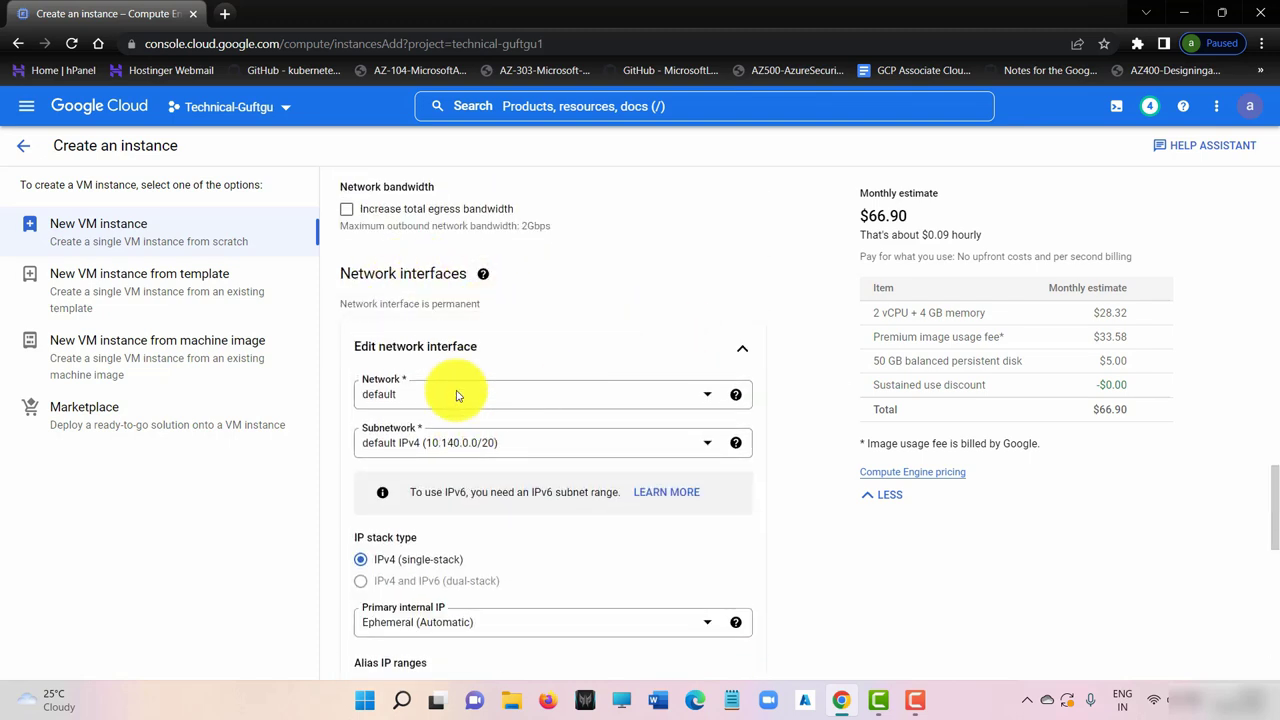
click(392, 392)
click(392, 481)
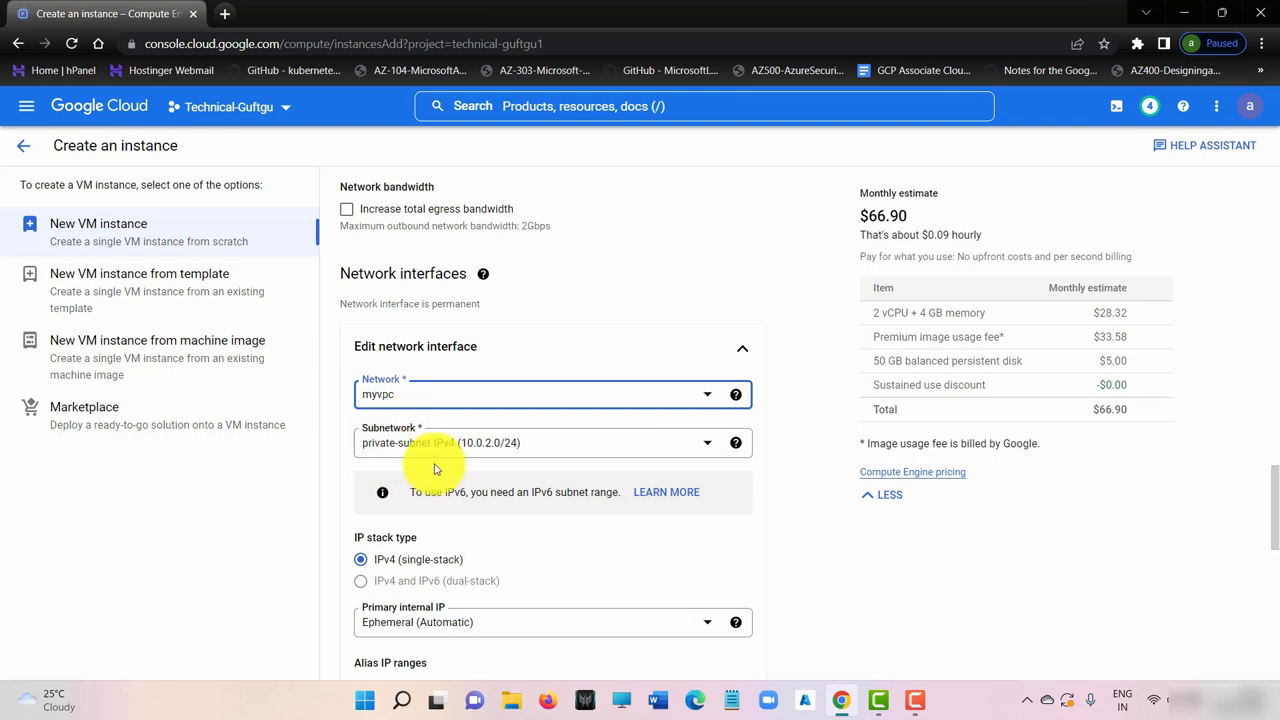
Step: Set the external IPv4 address of private-vm to None and create the instance
scroll(420, 460, down, 5)
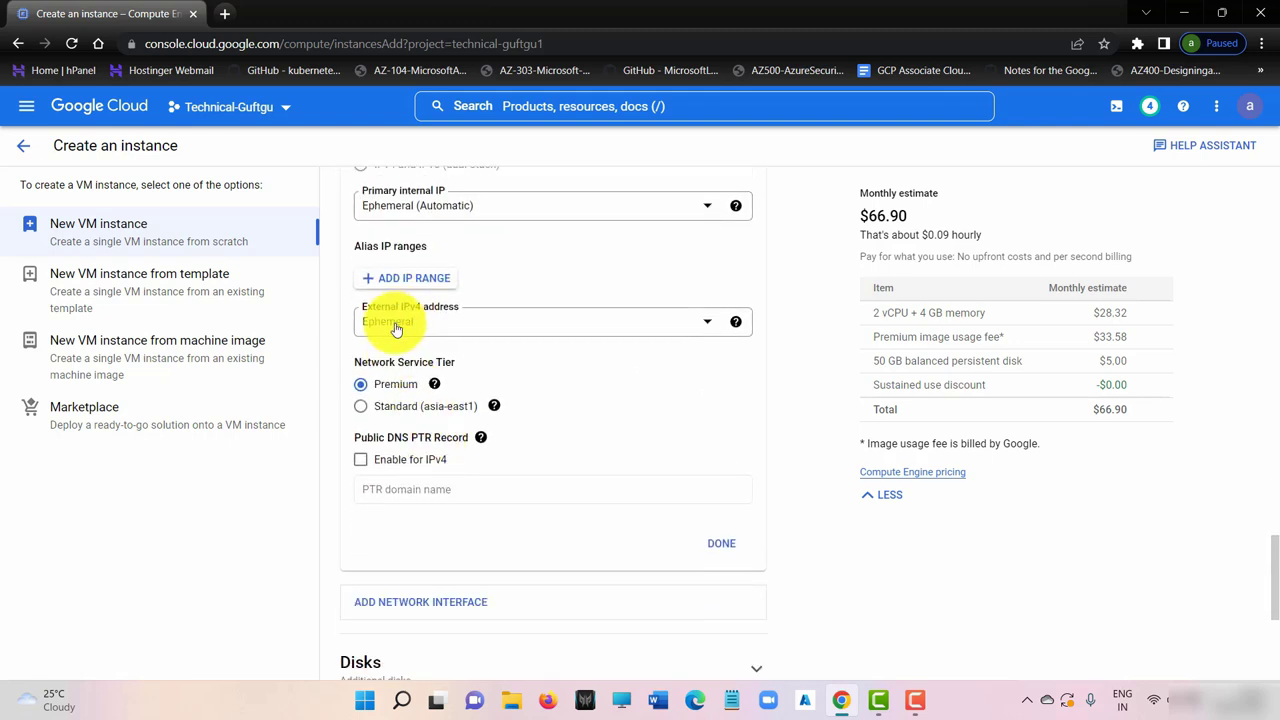
click(462, 322)
click(412, 379)
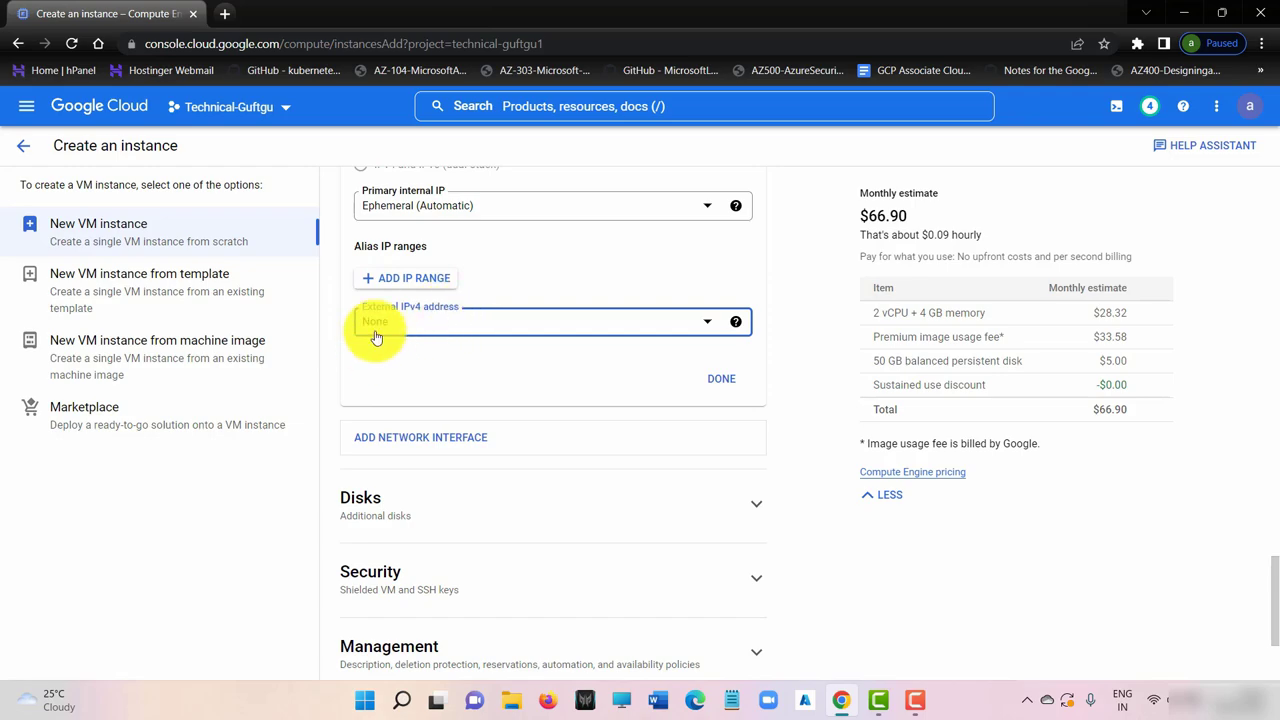
scroll(428, 449, down, 2)
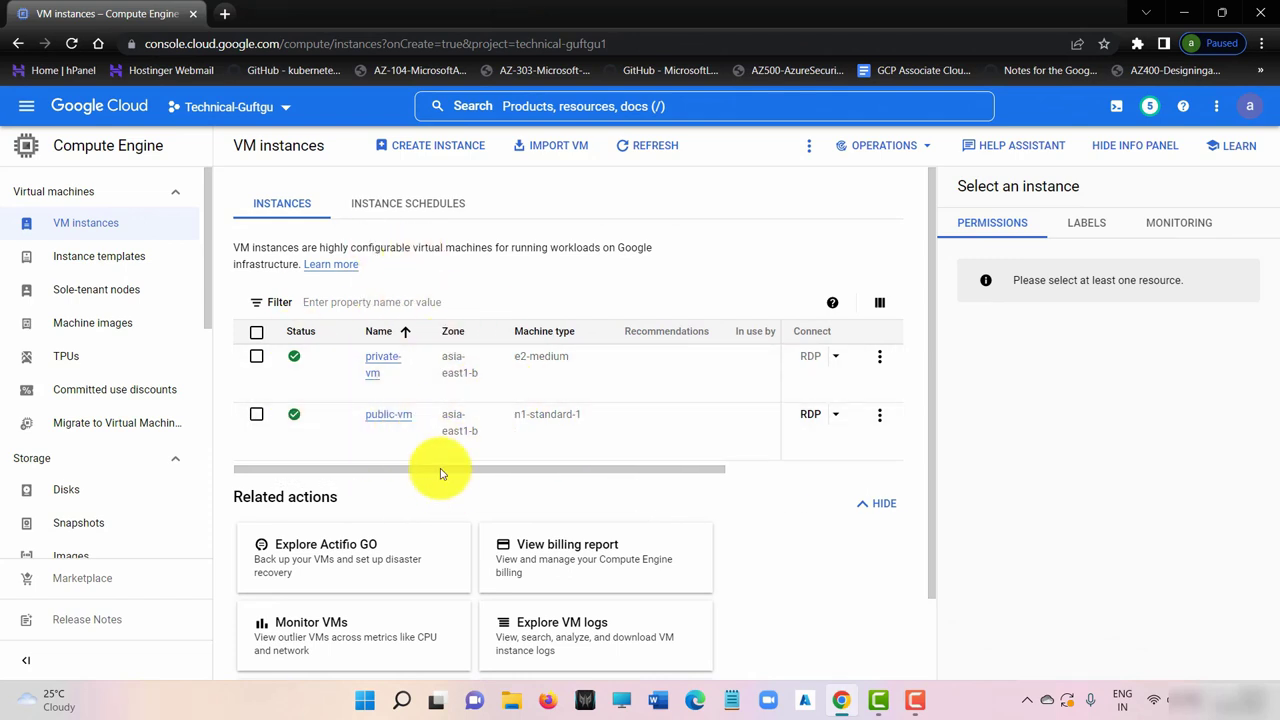
Step: Open the Windows password setup for public-vm and copy its account username into a blank Notepad document
drag(486, 471, 651, 471)
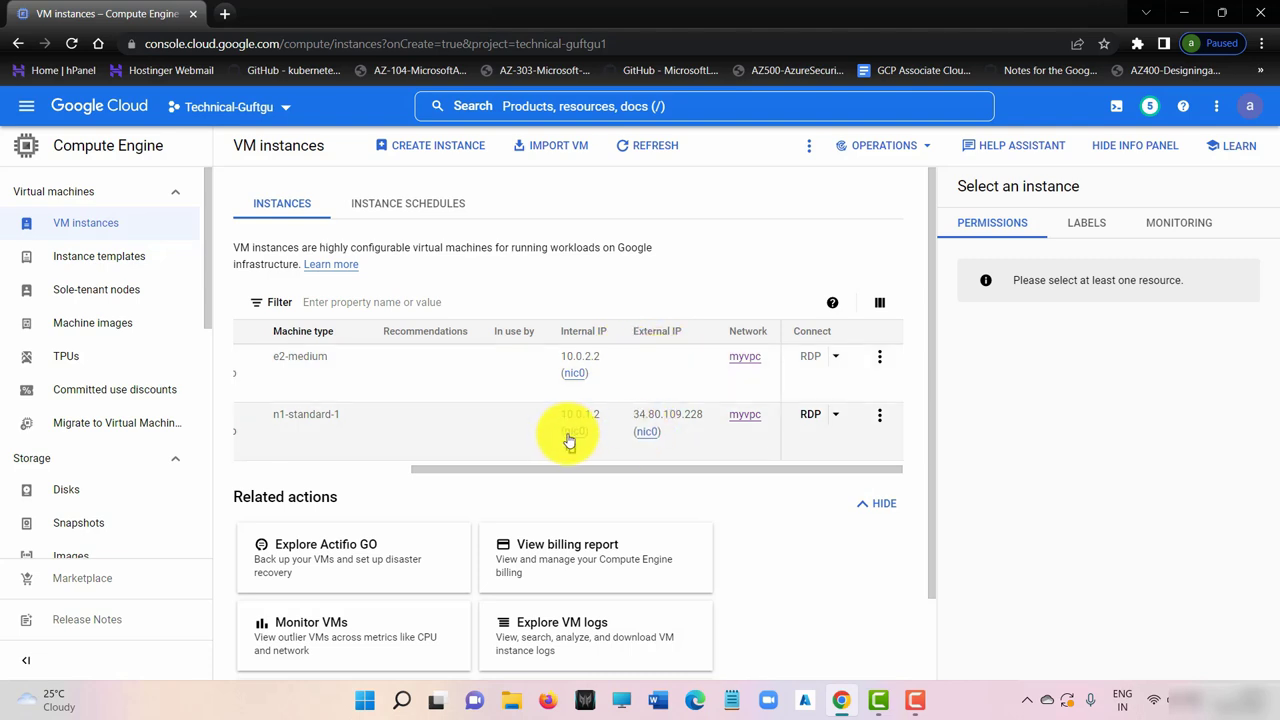
drag(569, 465, 300, 457)
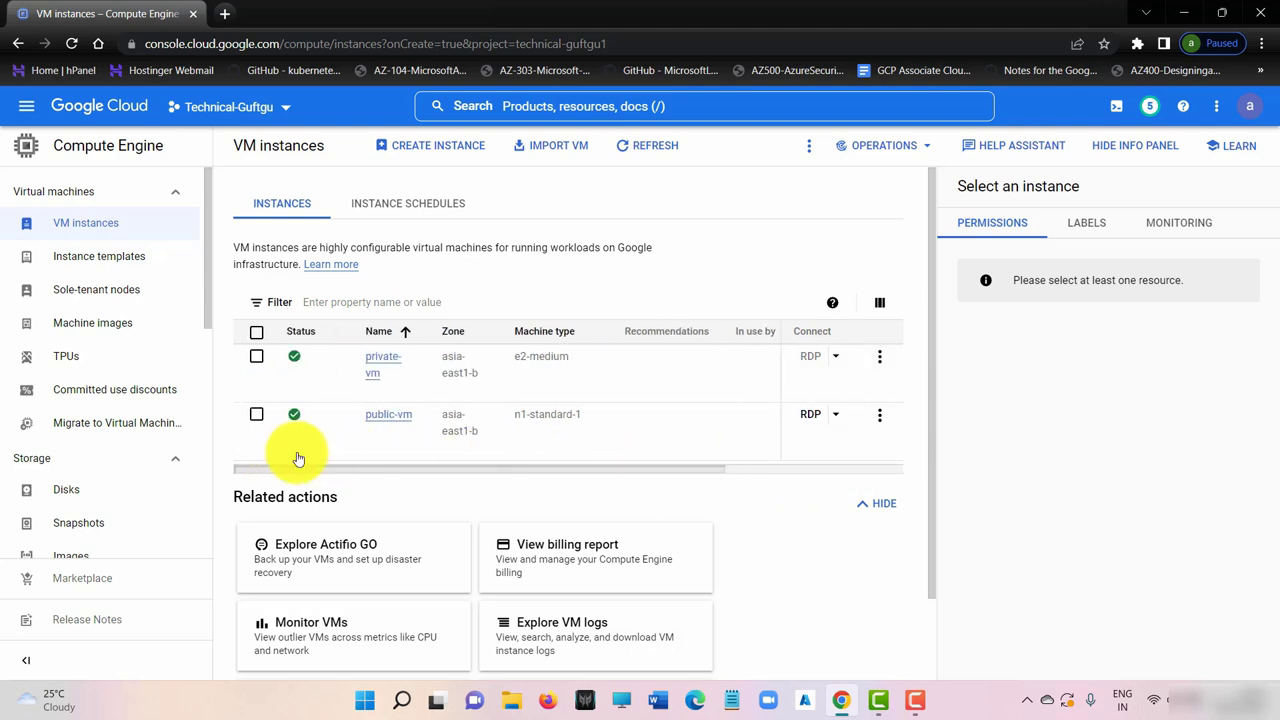
drag(443, 468, 771, 471)
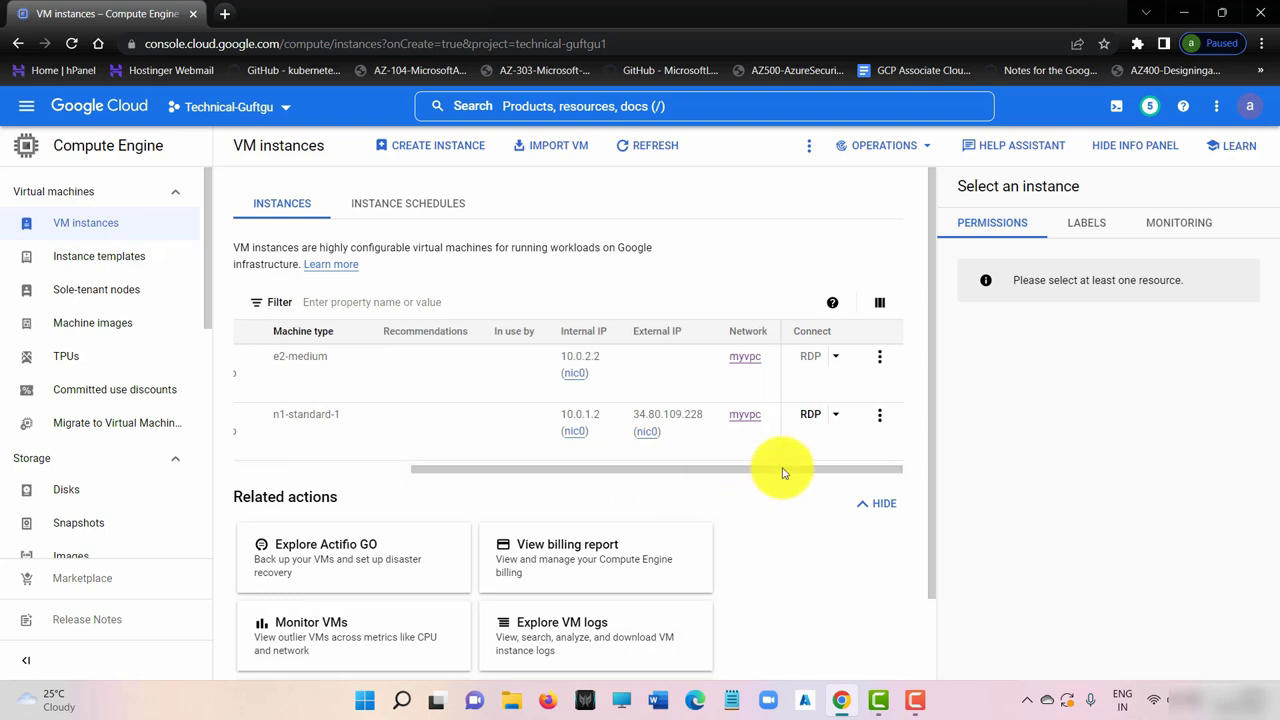
click(835, 415)
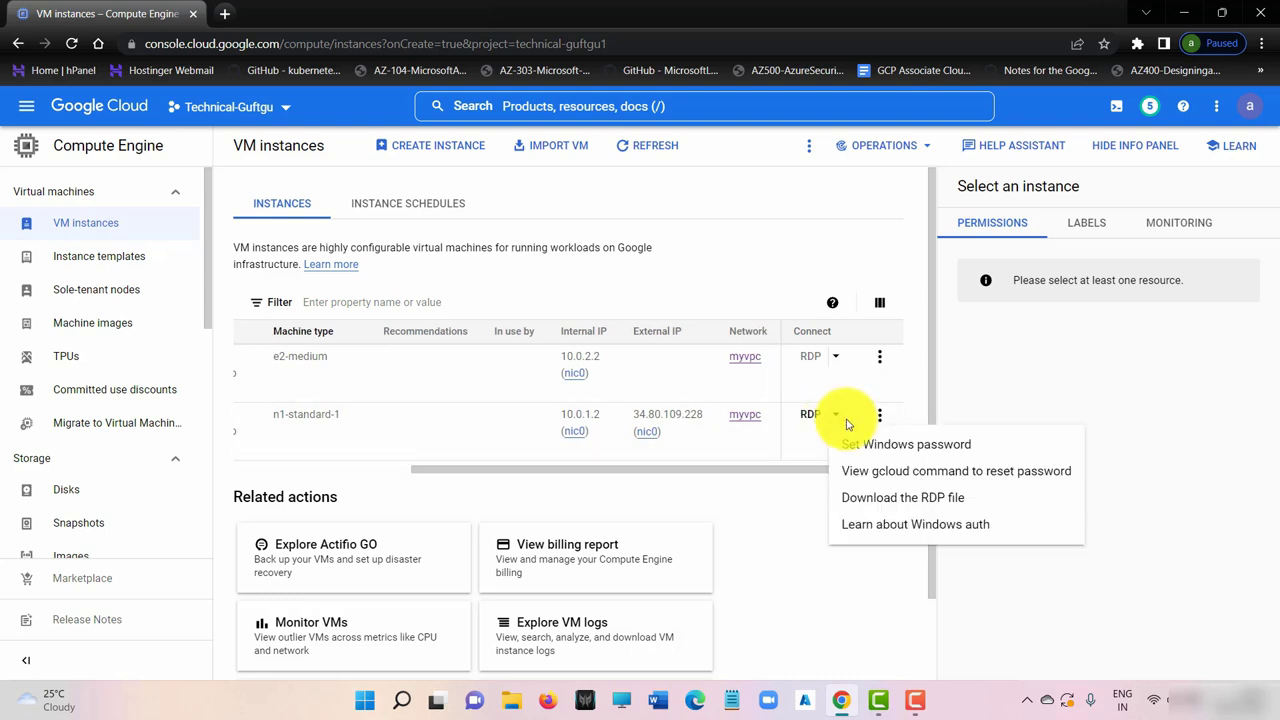
click(906, 447)
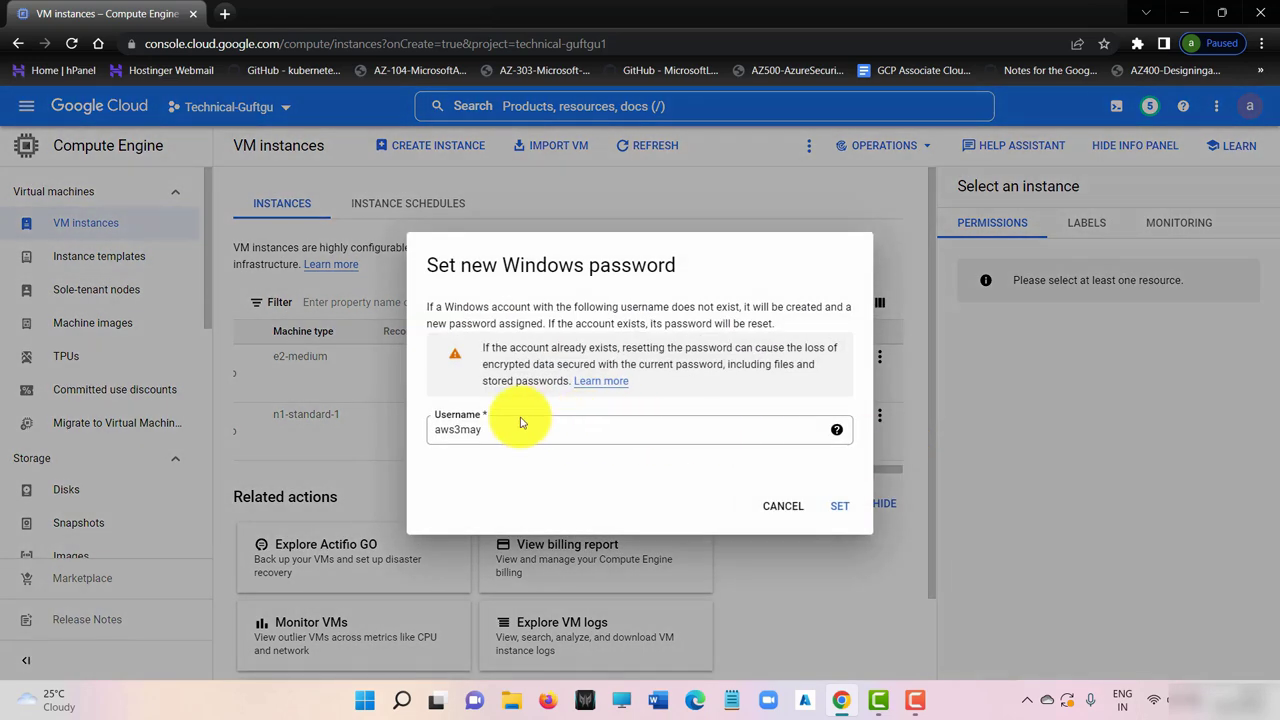
drag(484, 429, 429, 429)
key(ctrl+c)
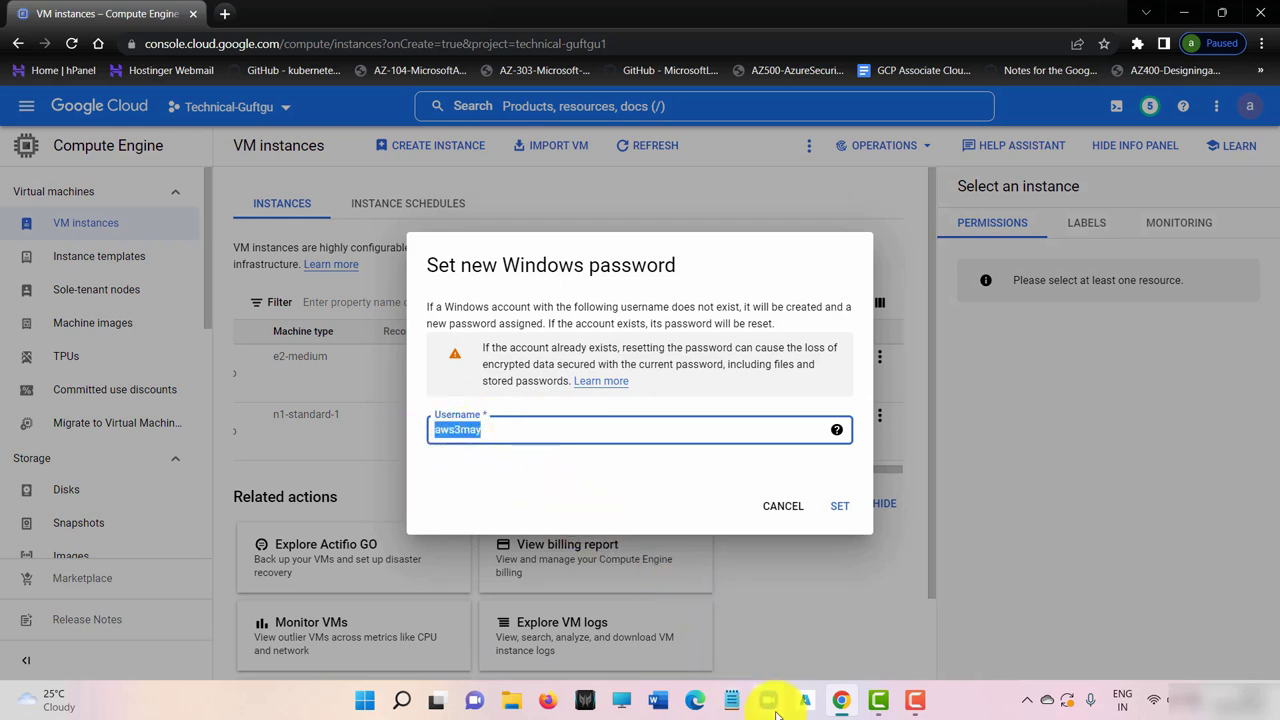
click(735, 700)
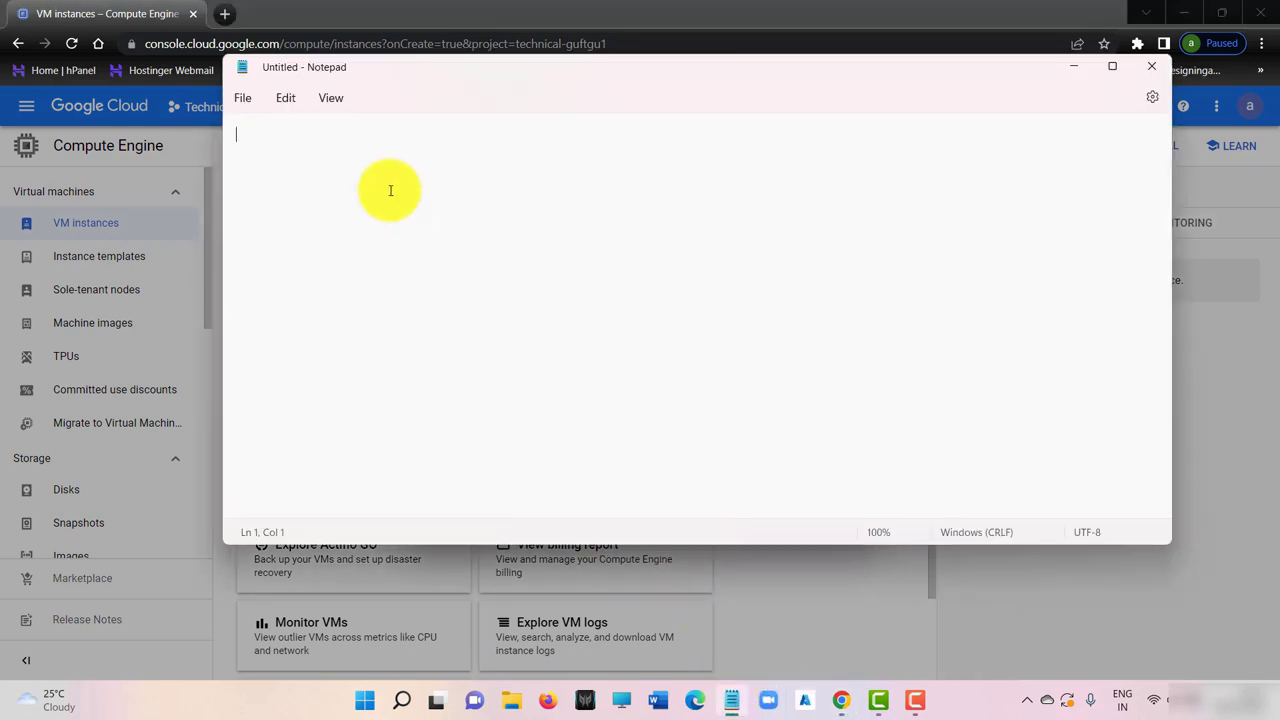
key(ctrl+v)
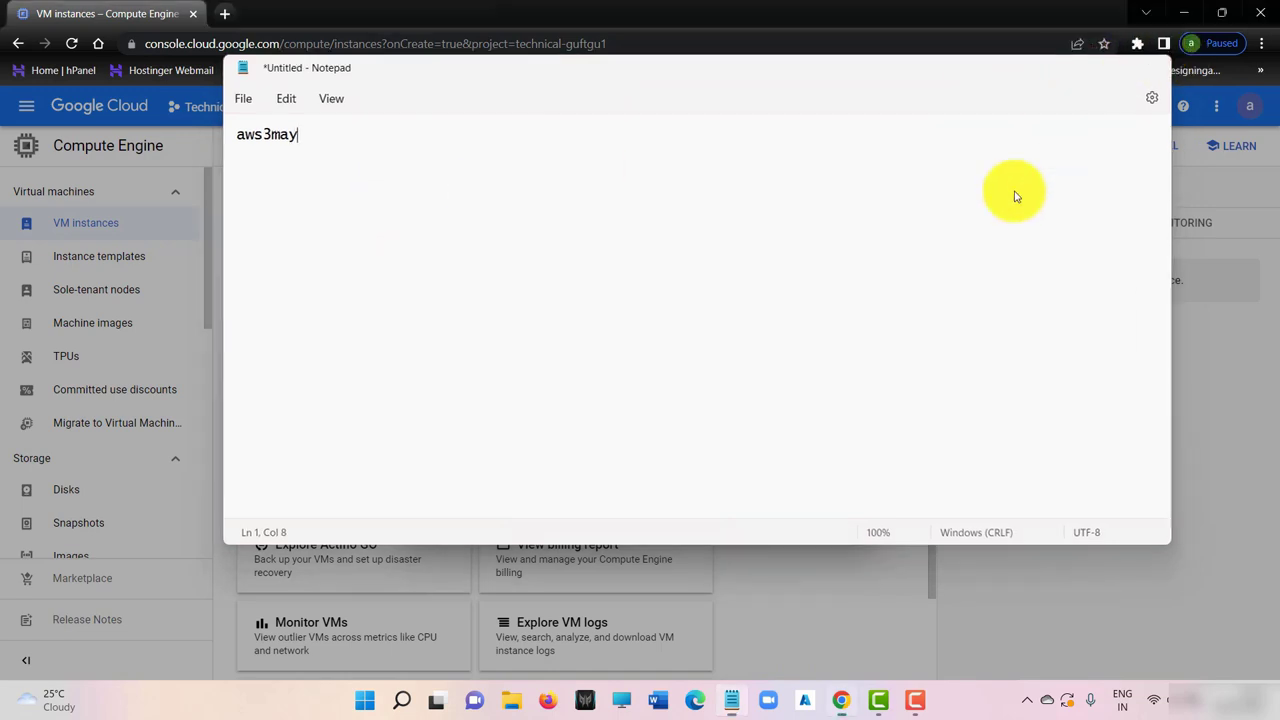
Step: Set a new Windows password for public-vm, paste the generated password beside the username in Notepad, and close the password dialog
key(alt+Tab)
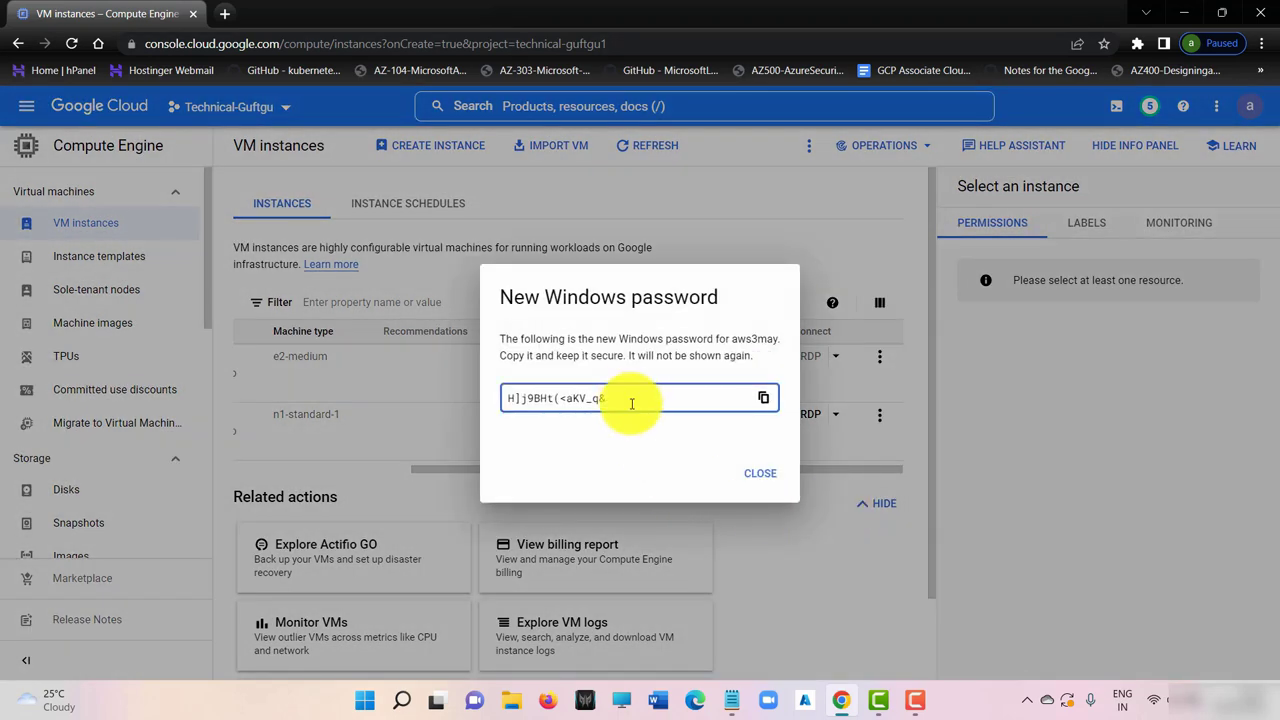
click(762, 399)
click(736, 701)
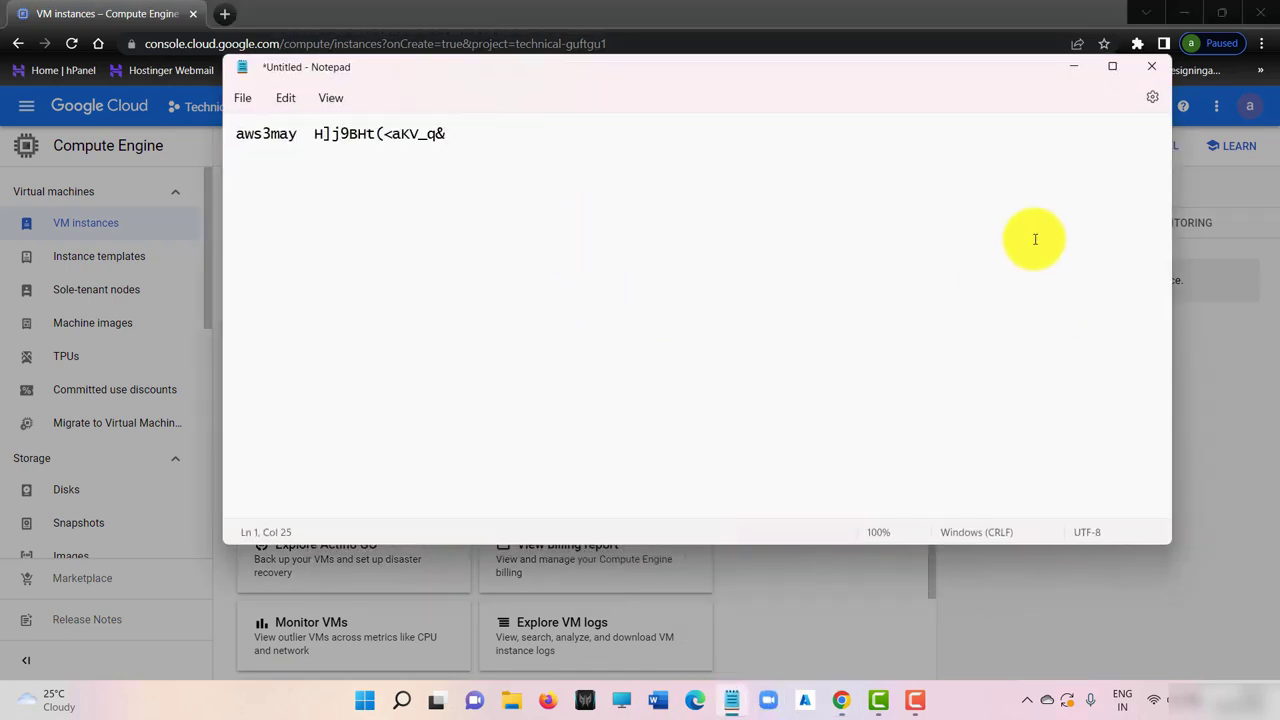
click(1073, 66)
click(762, 476)
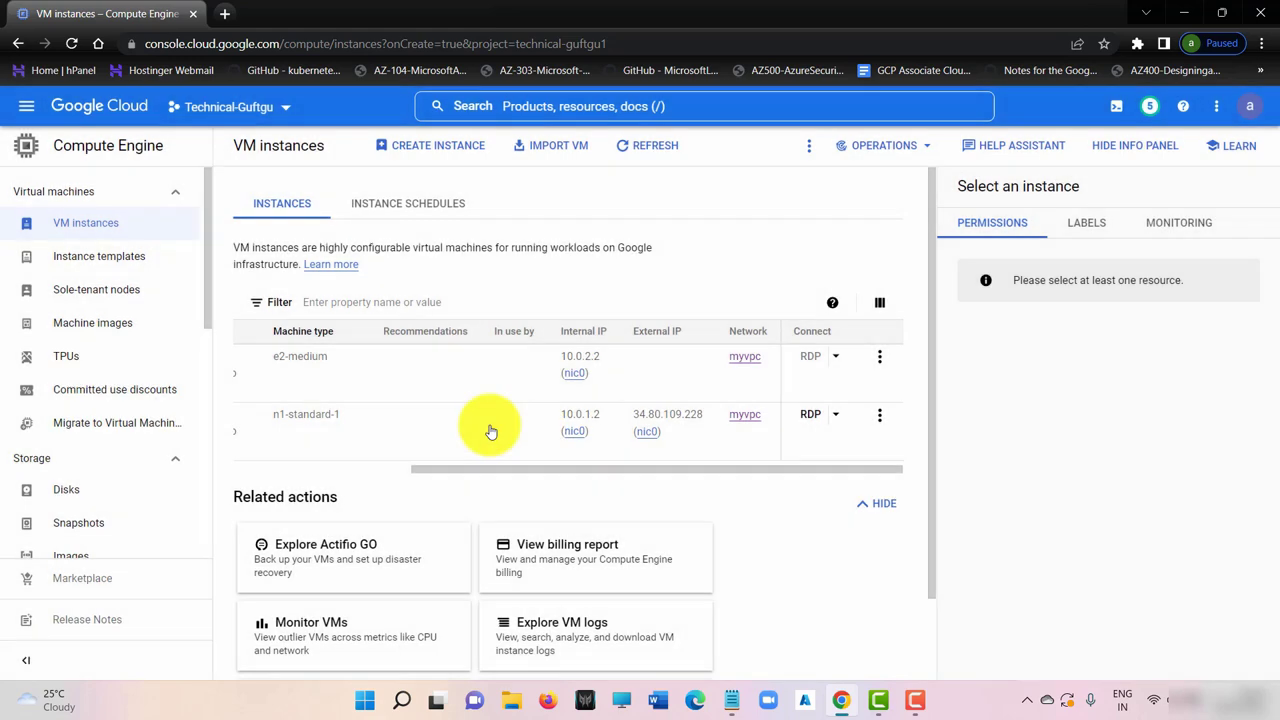
Step: Set a new Windows password for private-vm and paste the generated password on a separate line in Notepad
drag(520, 480, 737, 437)
click(833, 357)
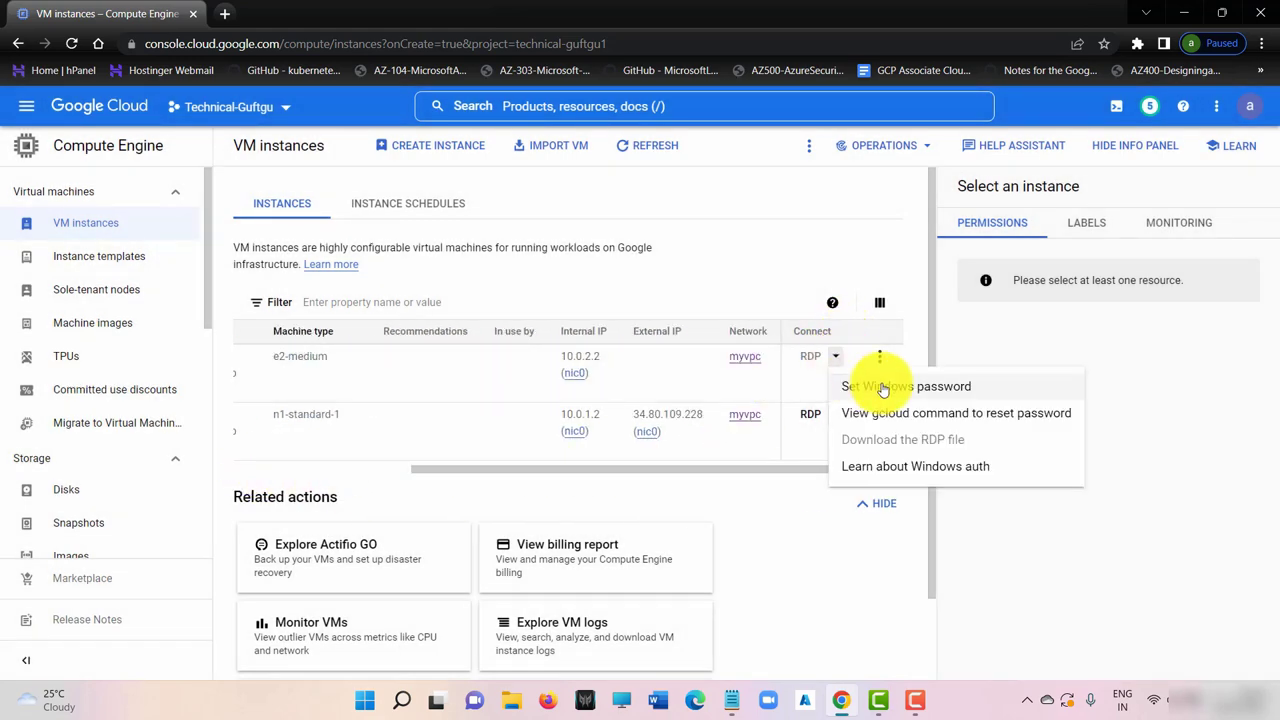
click(895, 388)
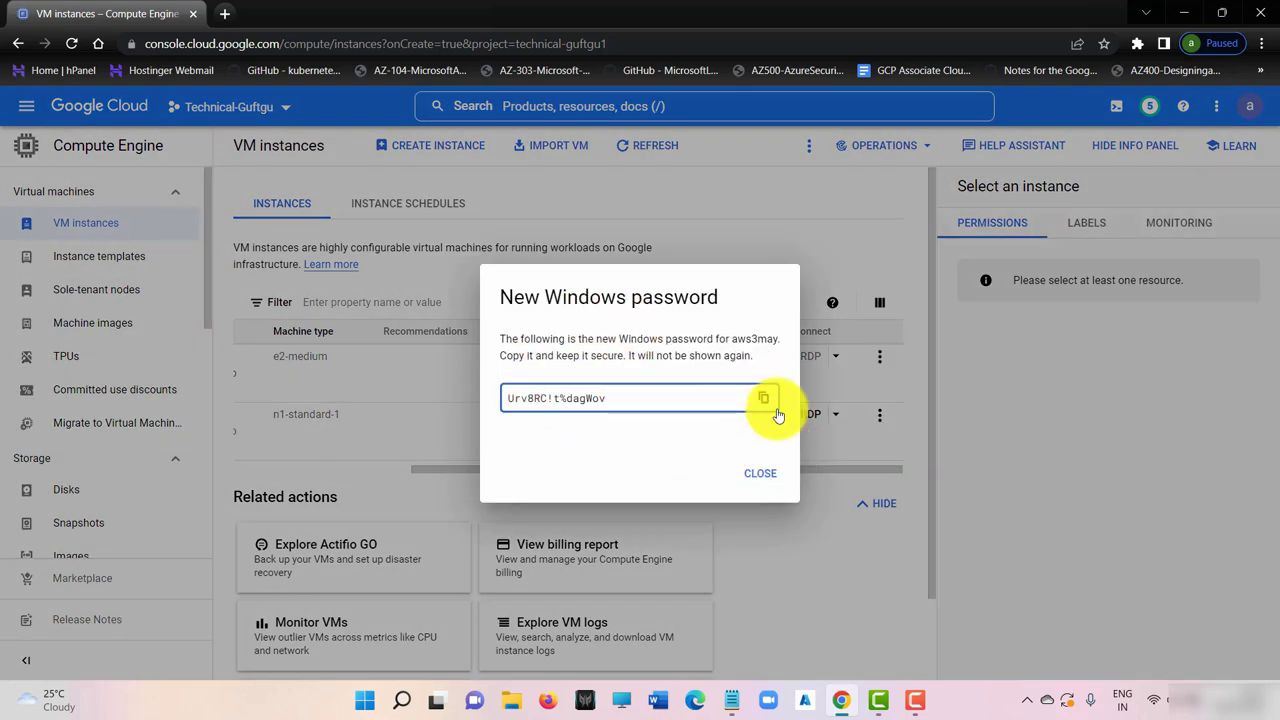
click(764, 400)
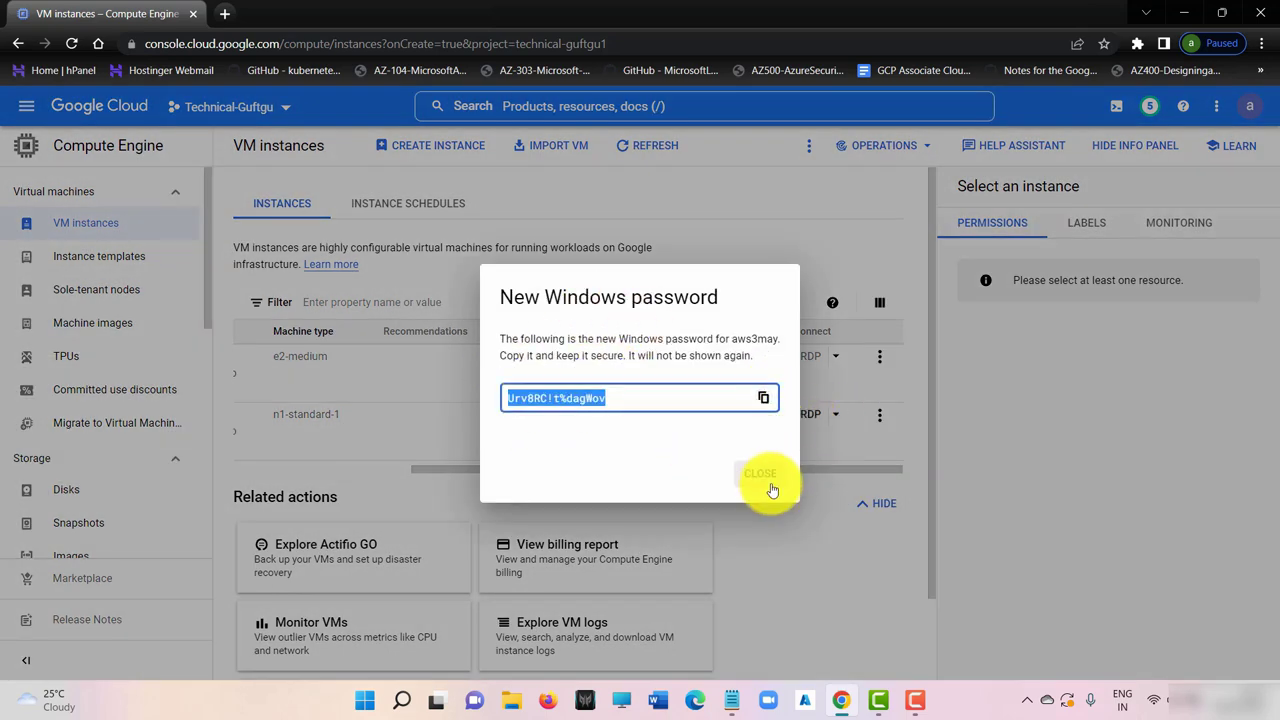
click(731, 700)
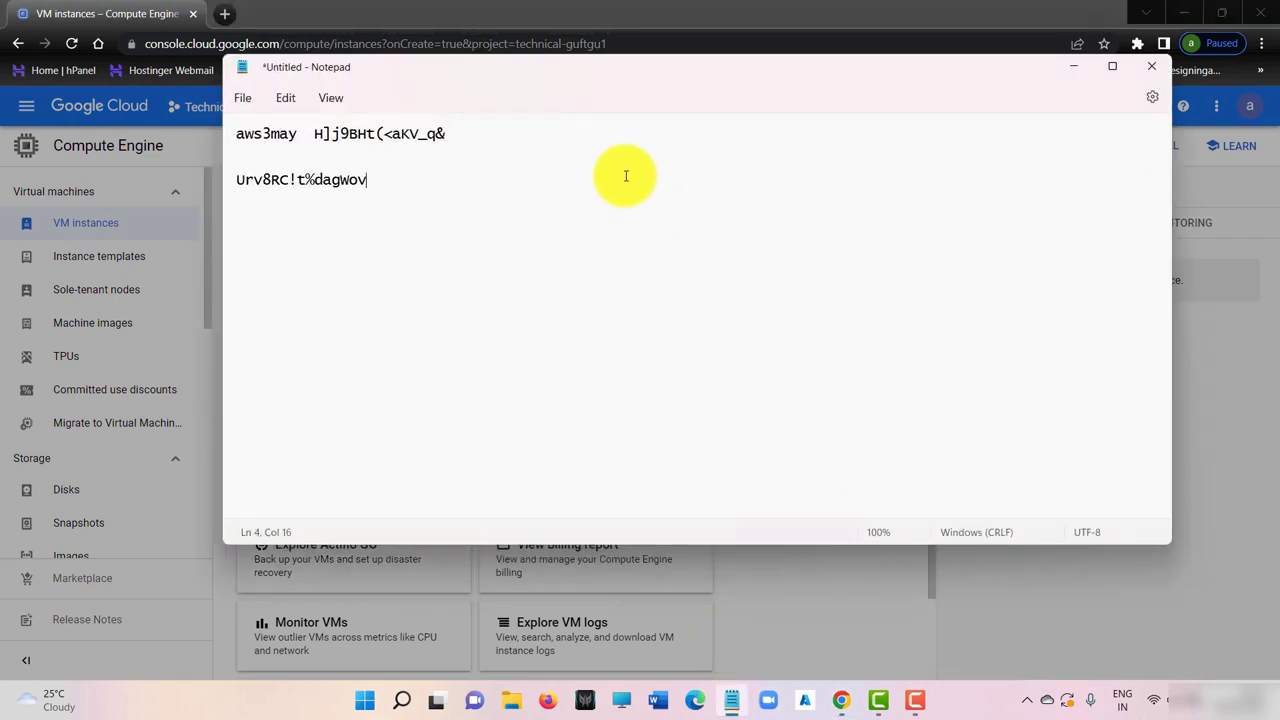
Step: Close the new Windows password dialog for private-vm and download the RDP file for public-vm
click(1073, 66)
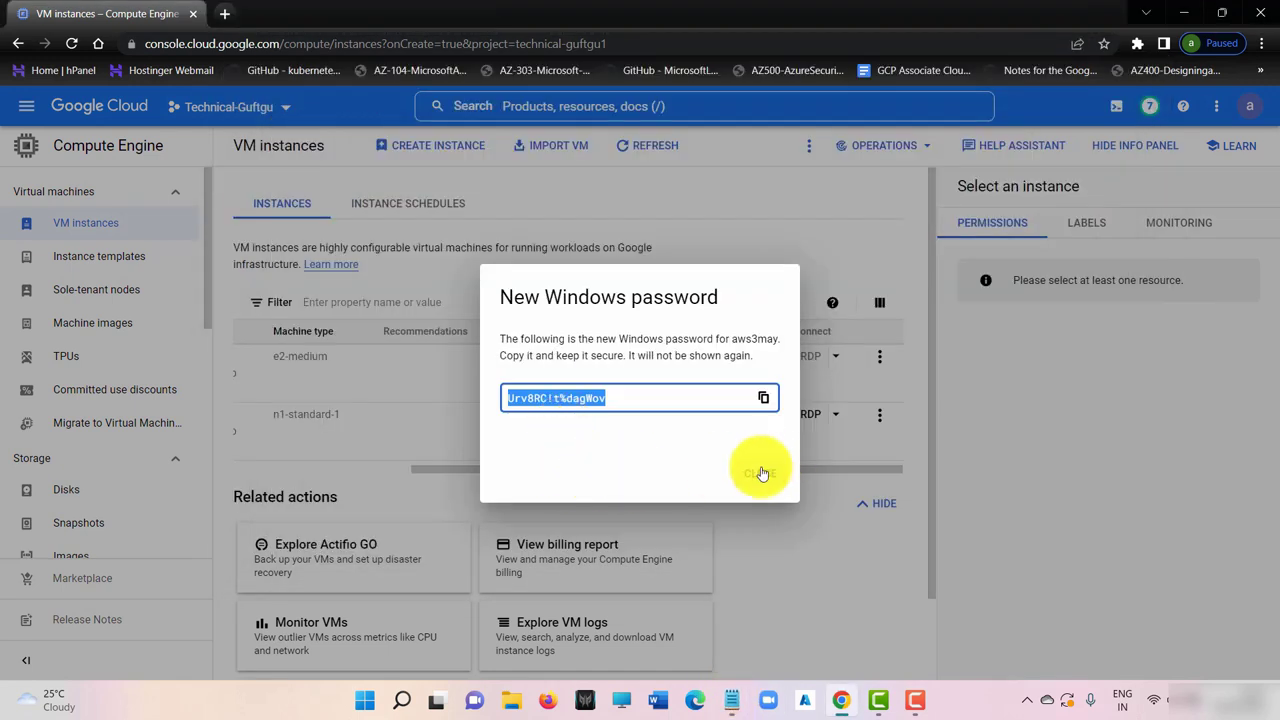
click(762, 473)
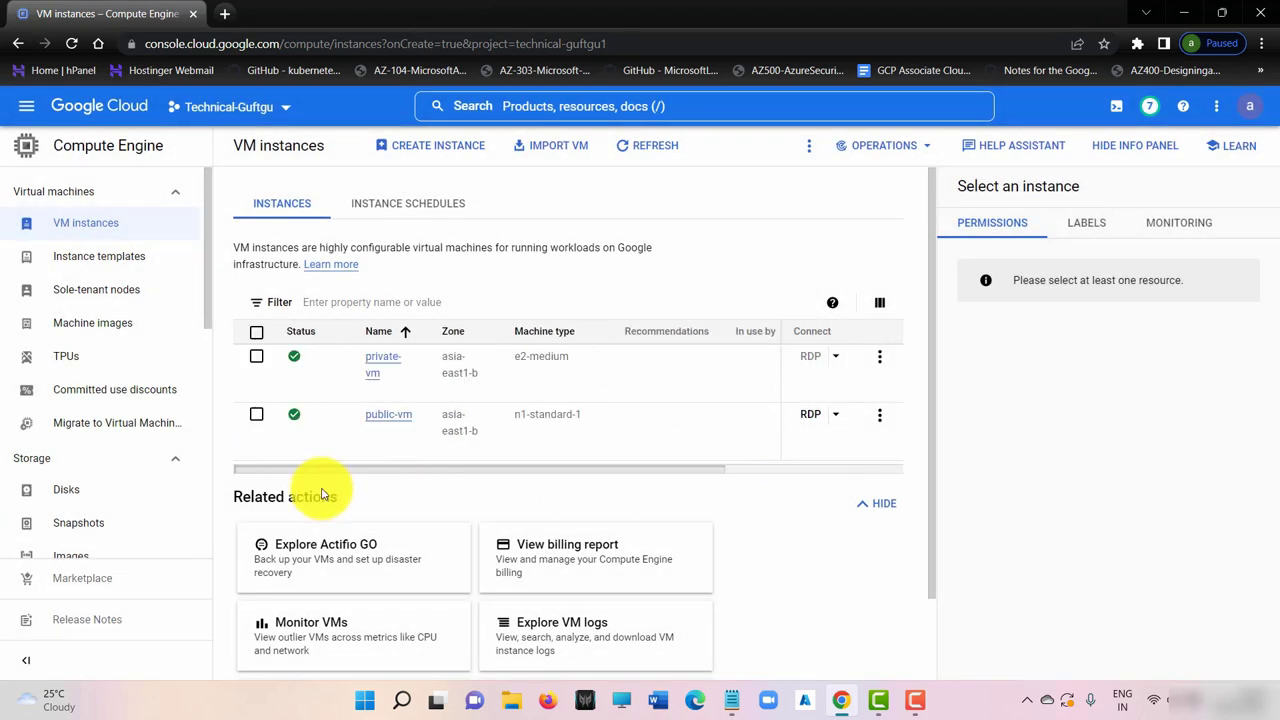
click(257, 414)
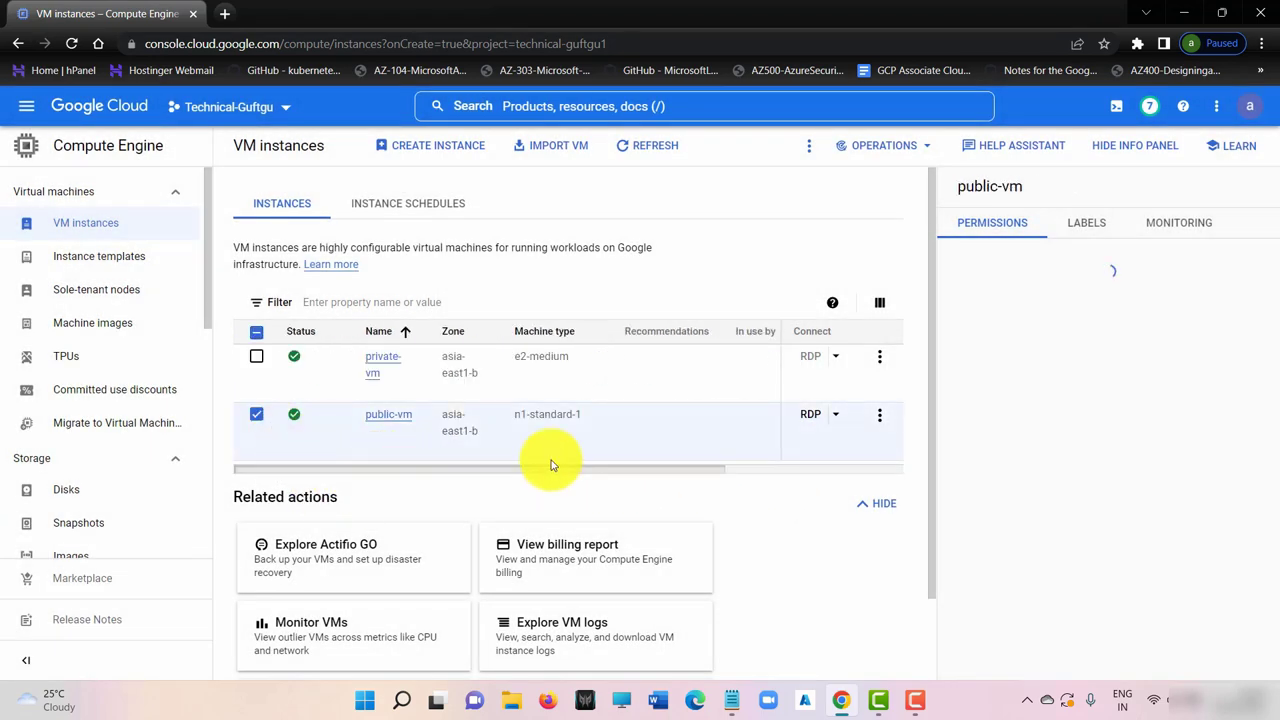
drag(557, 466, 836, 424)
click(810, 414)
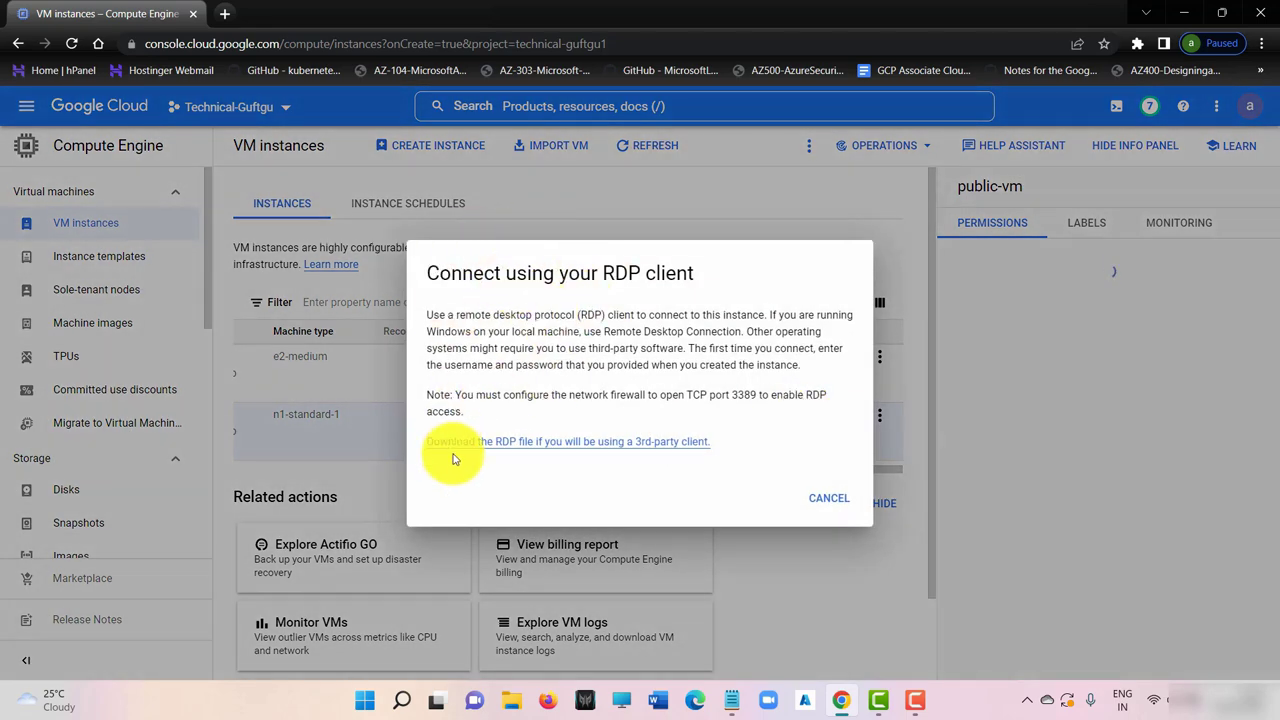
click(528, 447)
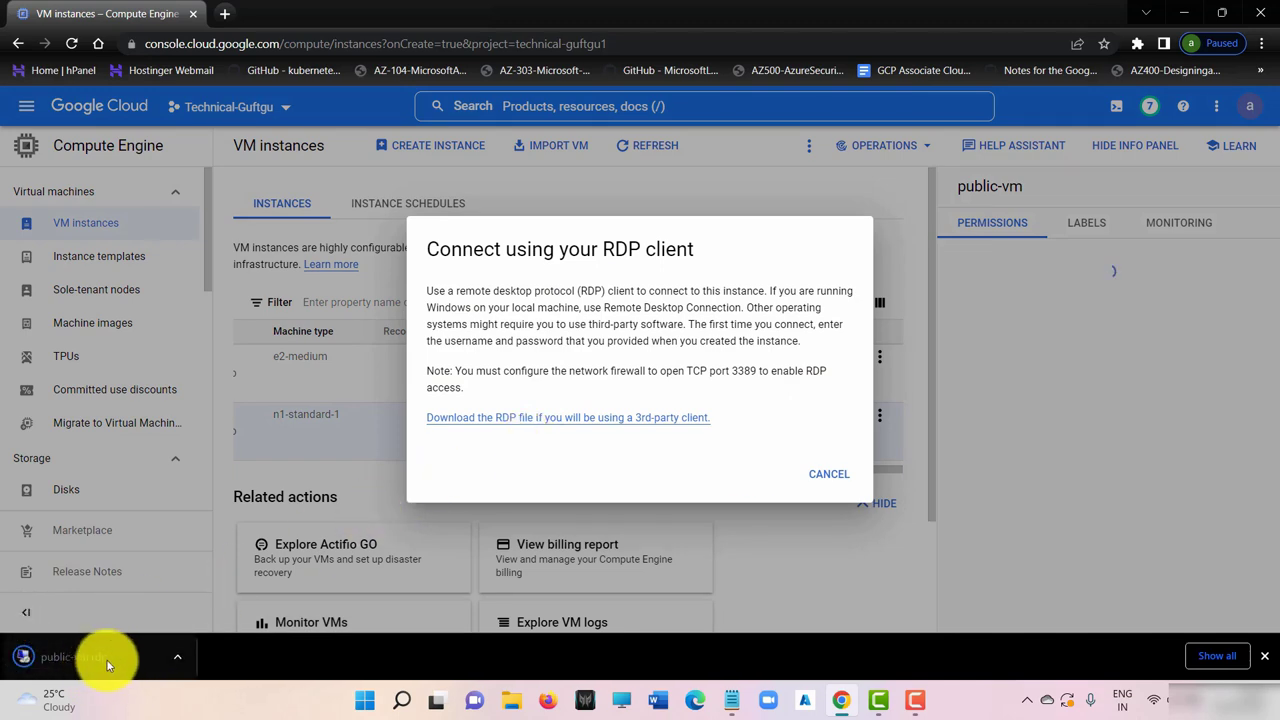
Step: Open the downloaded public-vm.rdp file, sign in with the public-vm password copied from Notepad, and accept the certificate to connect
click(106, 660)
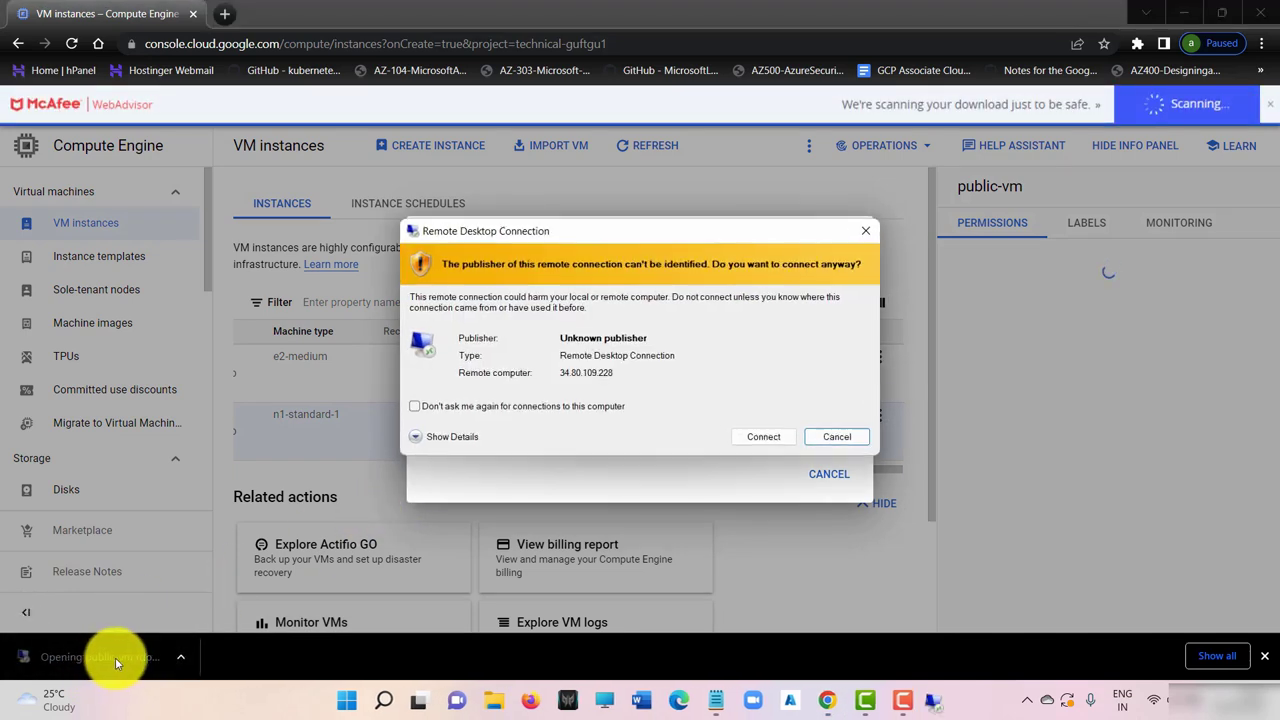
click(766, 437)
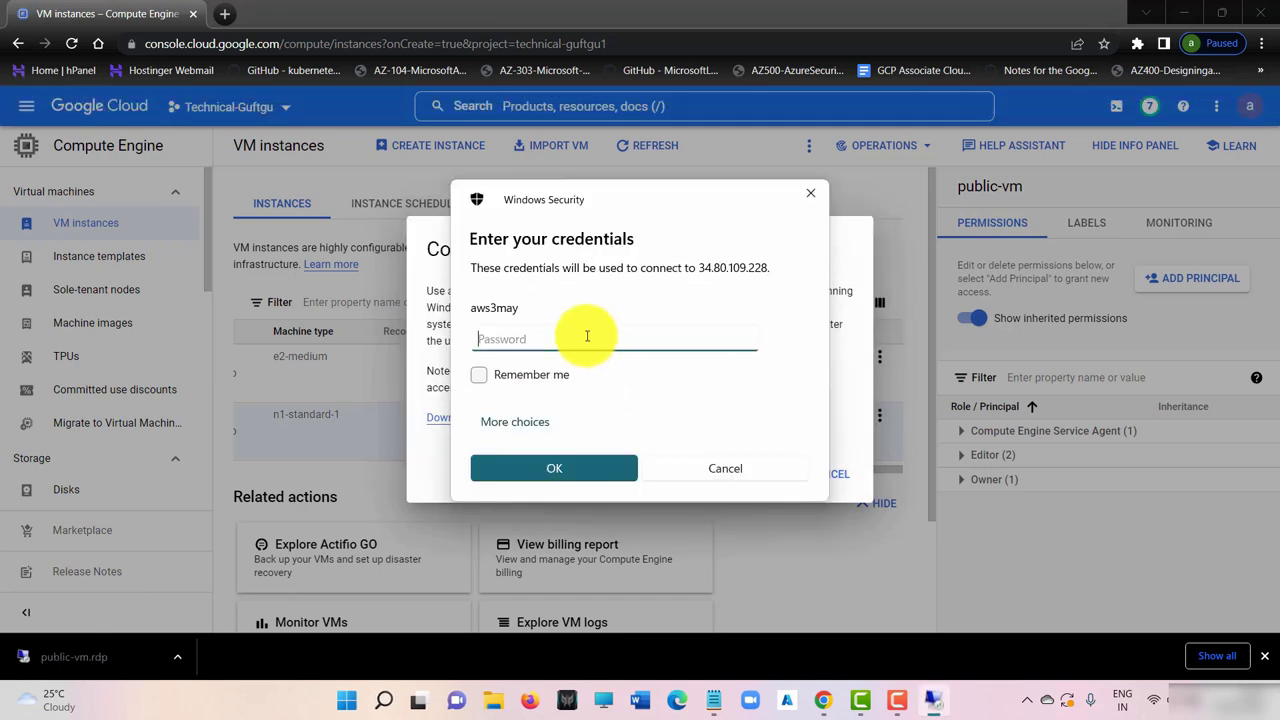
click(716, 700)
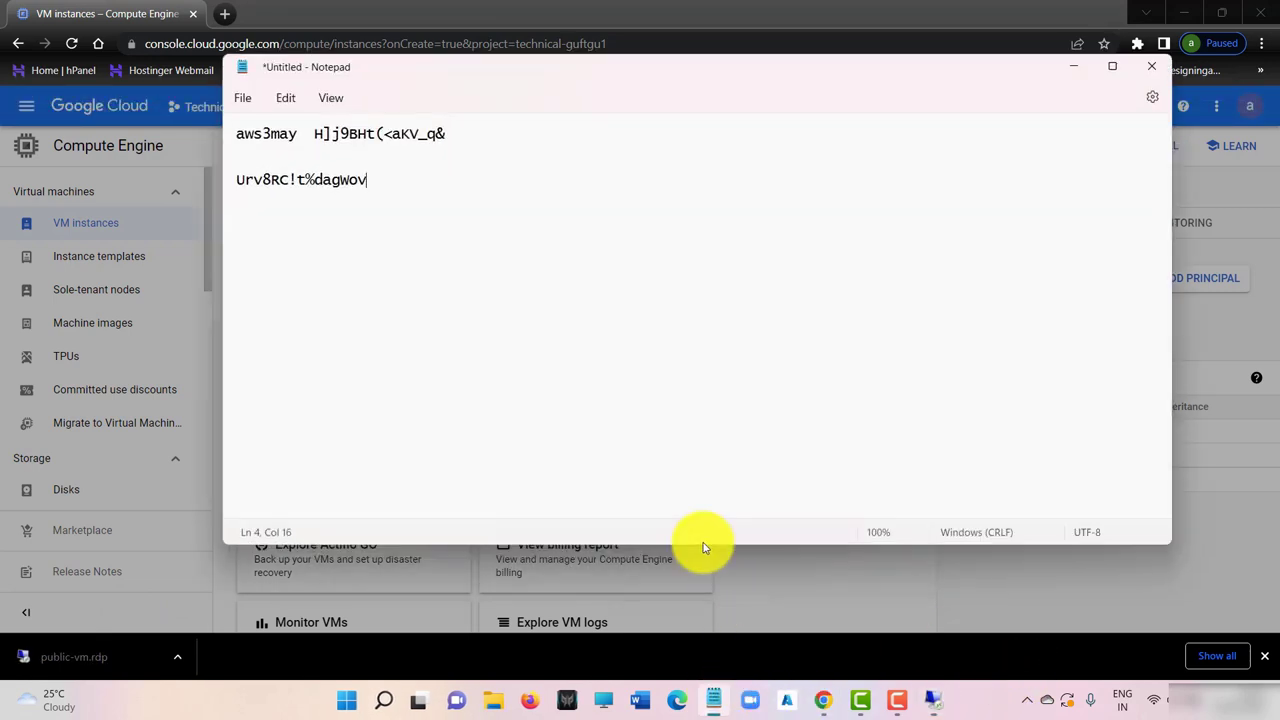
drag(446, 134, 313, 134)
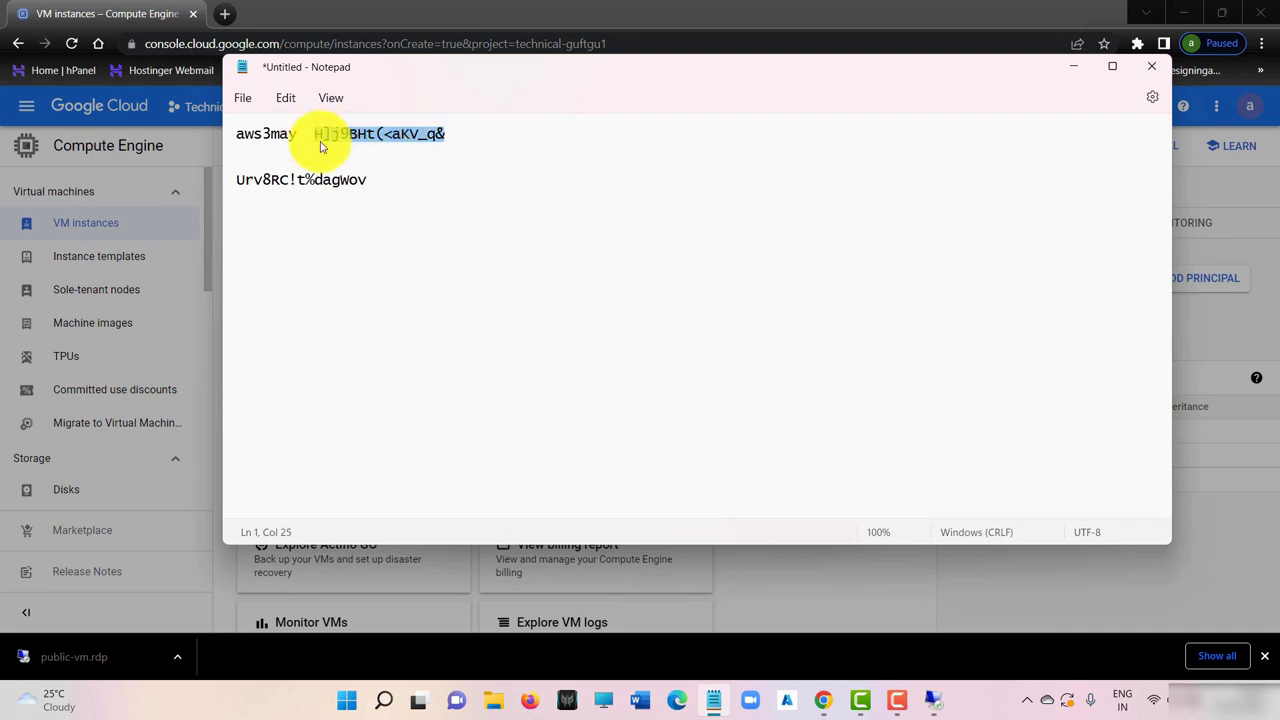
click(1073, 66)
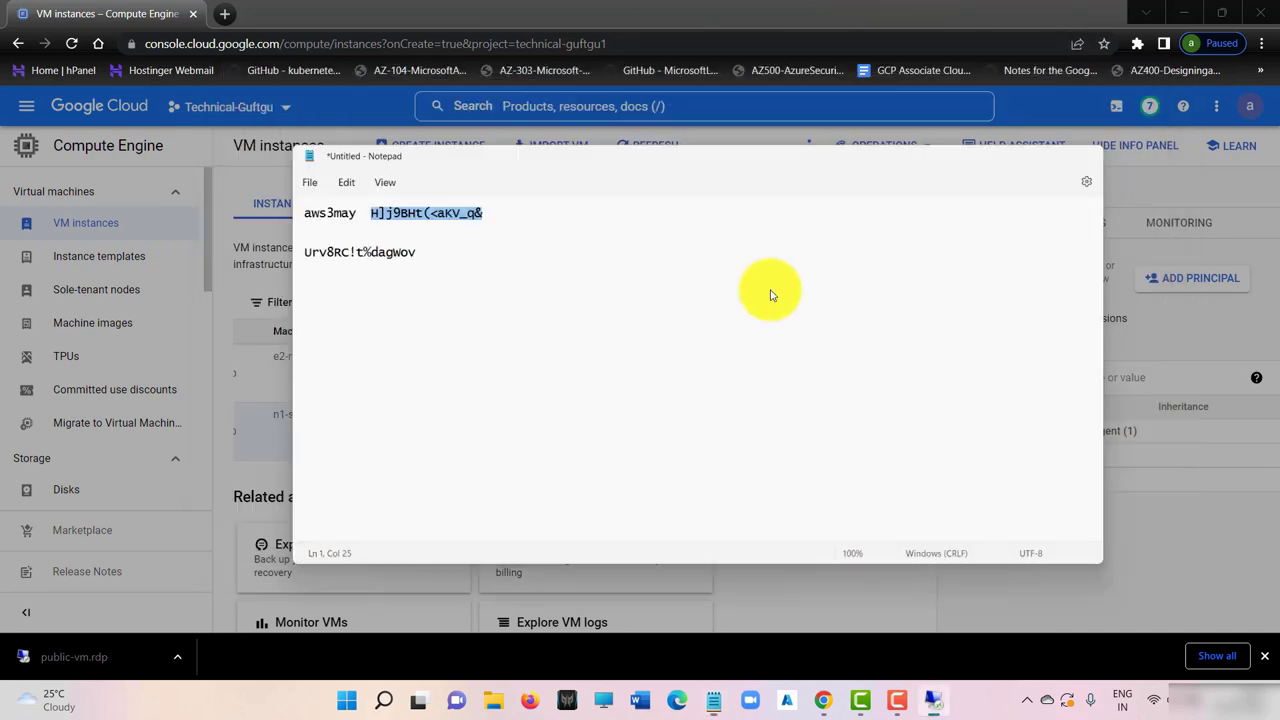
key(ctrl+v)
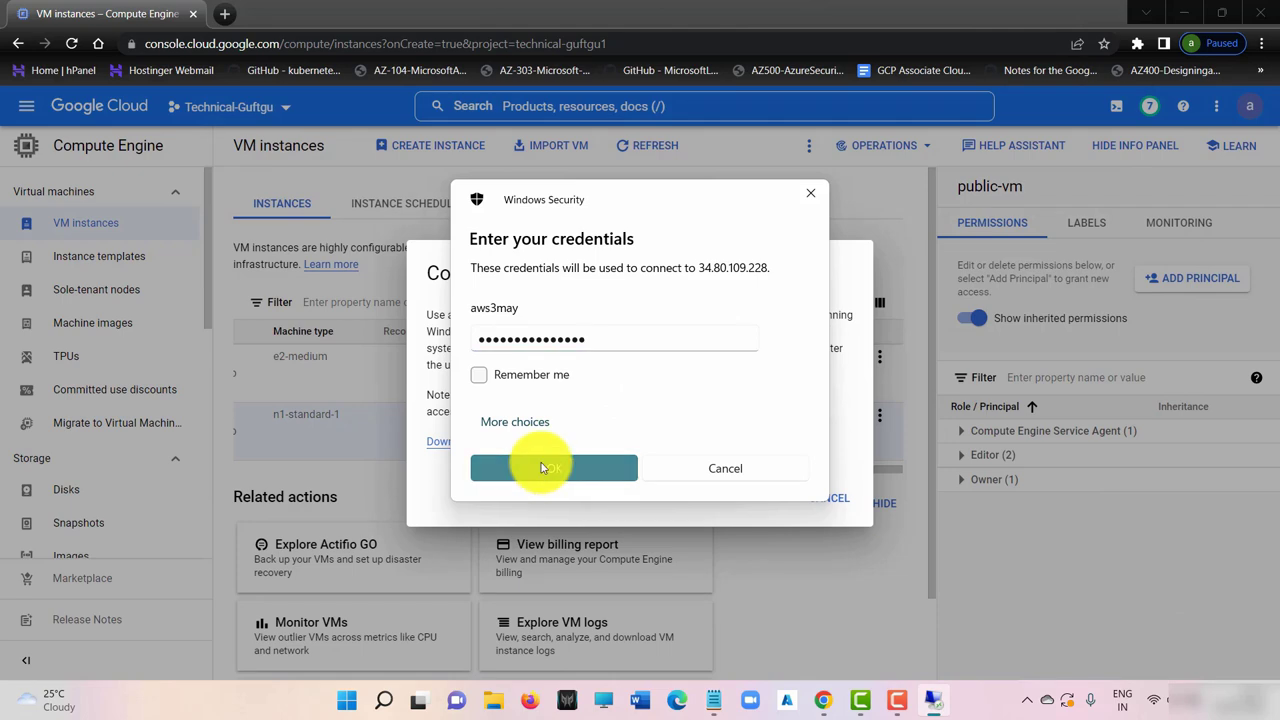
click(543, 466)
click(711, 486)
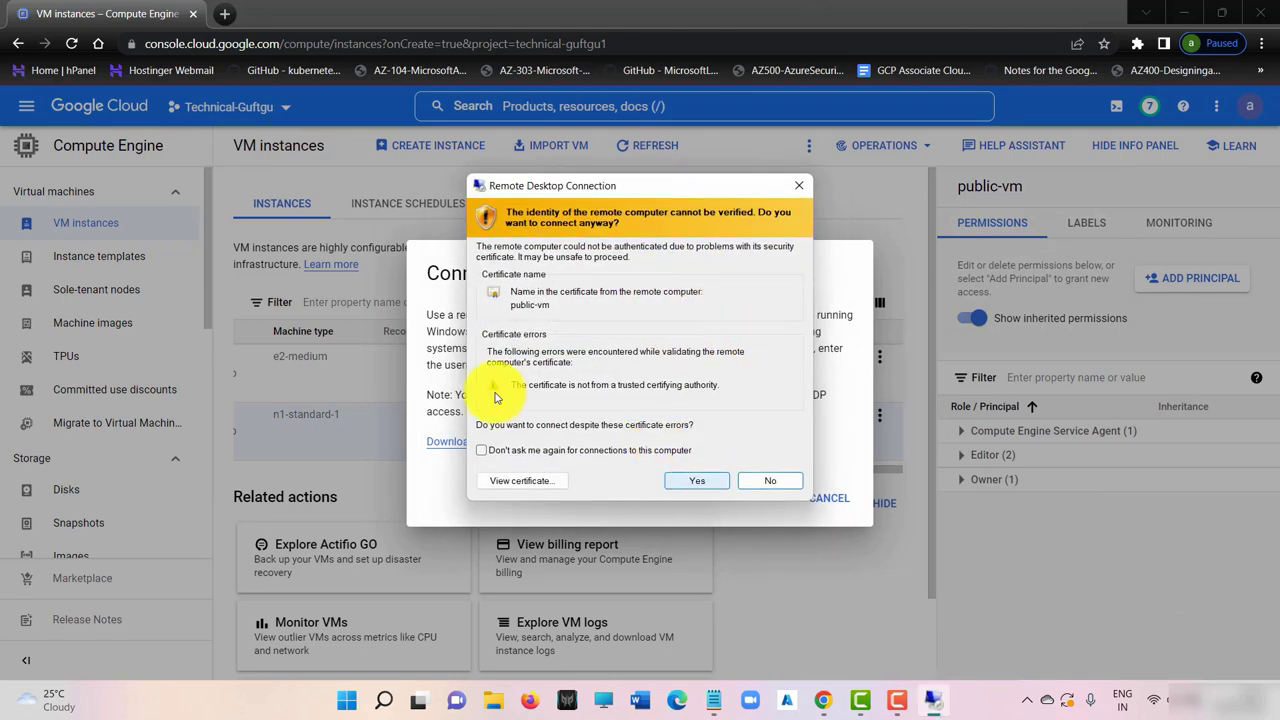
click(692, 484)
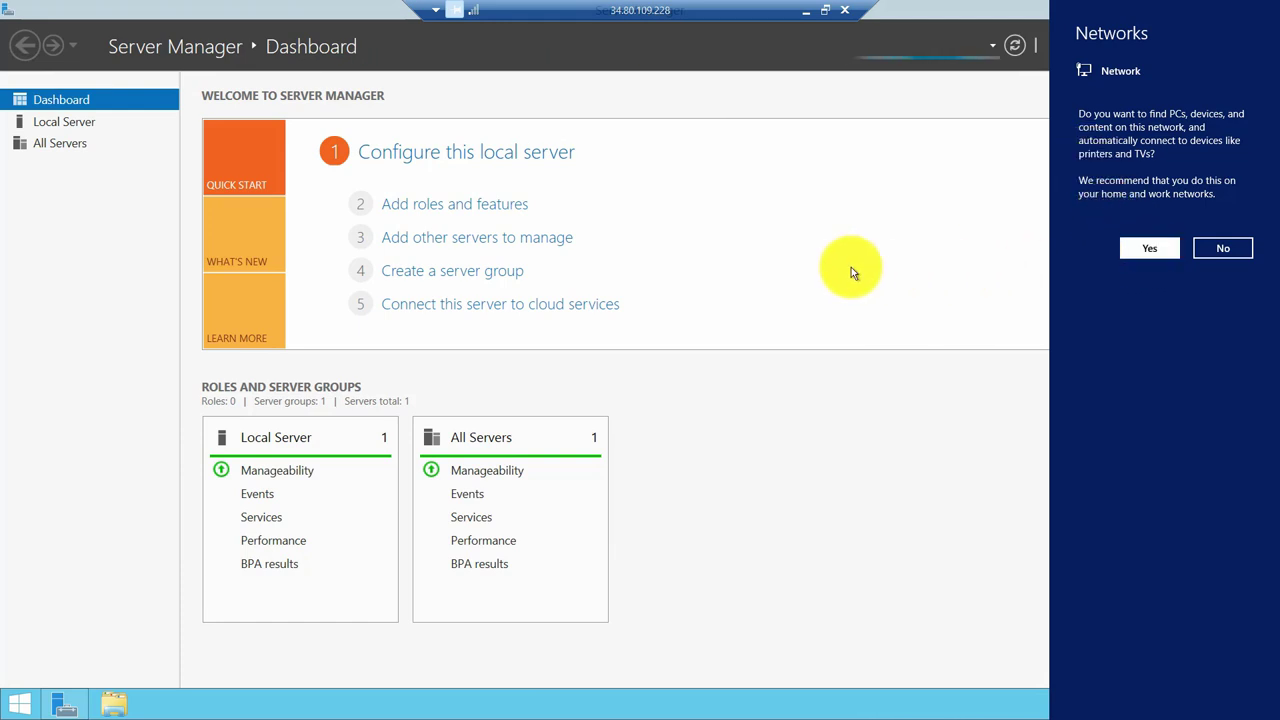
Step: Dismiss the Networks prompt and minimize Server Manager on public-vm, then close the RDP client dialog in the Google Cloud console
click(684, 183)
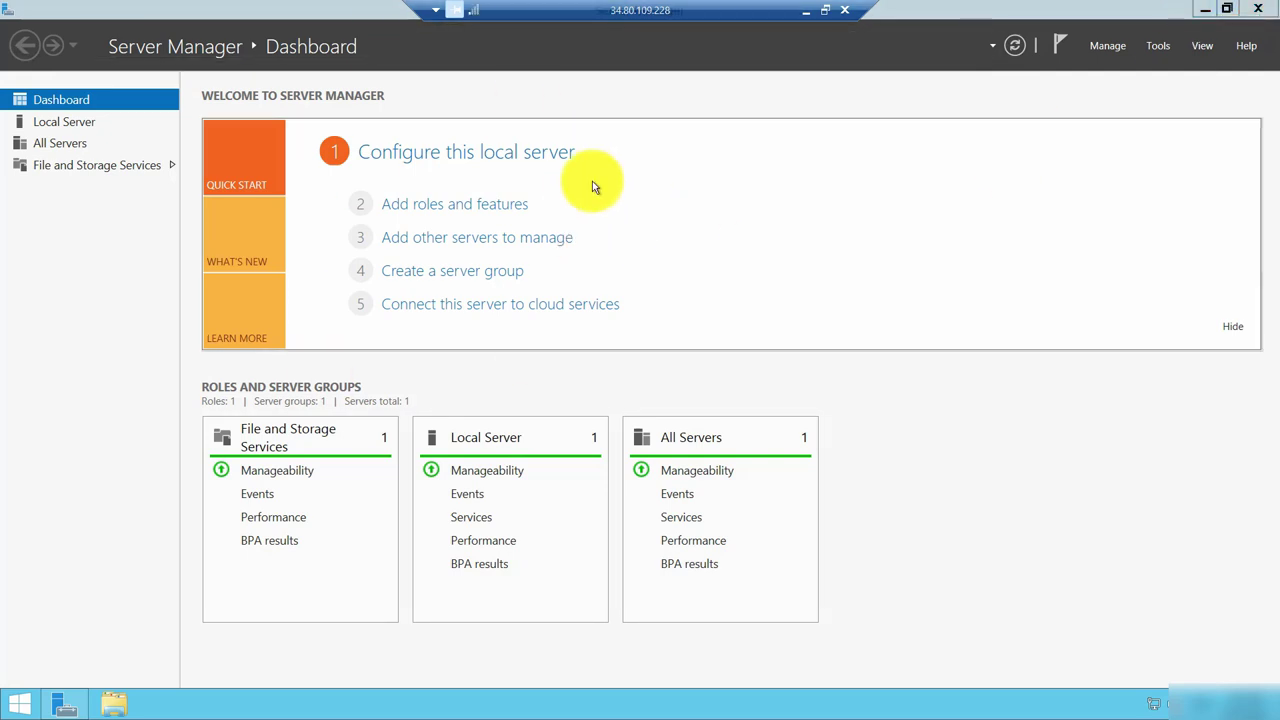
click(1203, 14)
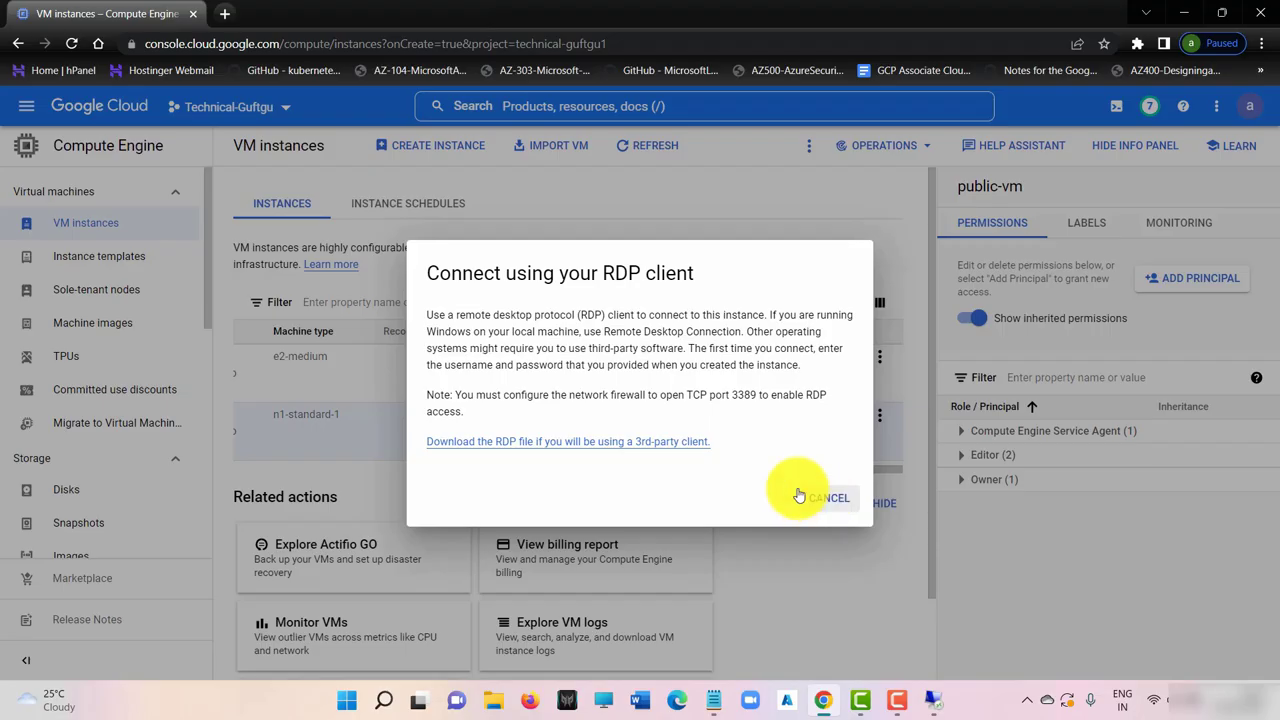
click(829, 498)
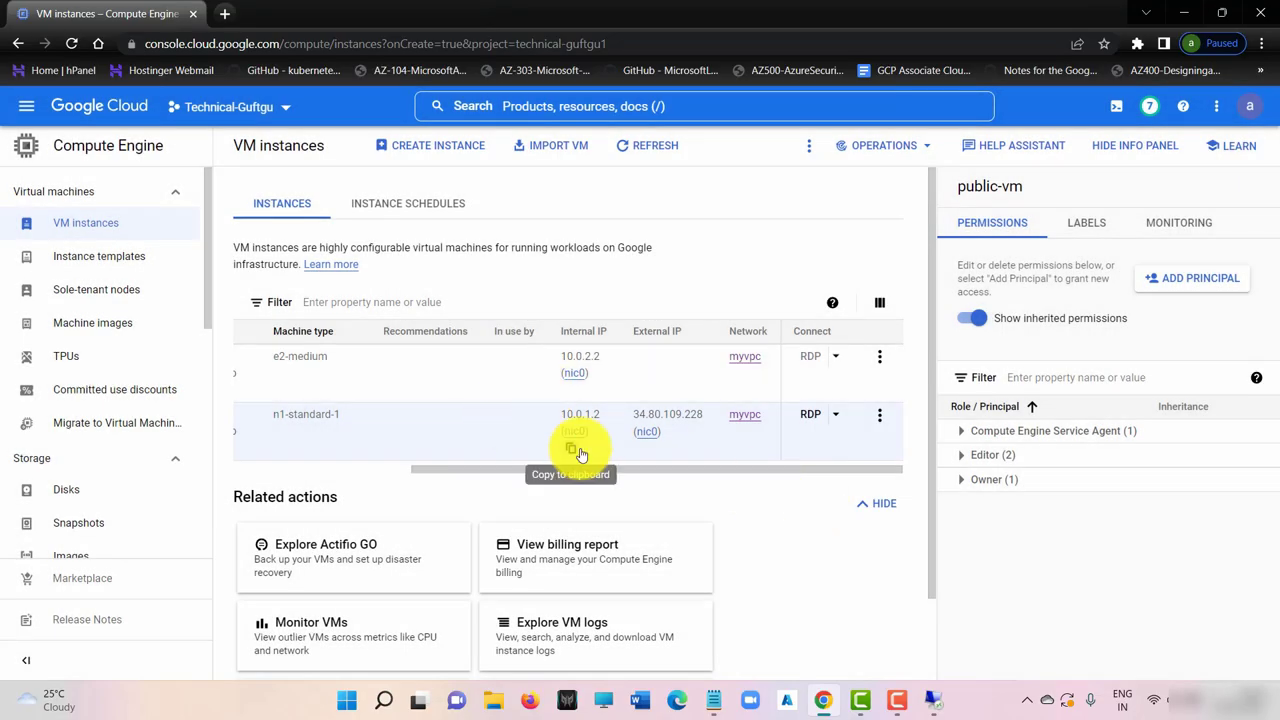
Step: Review the private-vm password and the shared account username saved in Notepad
click(713, 700)
drag(417, 175, 227, 187)
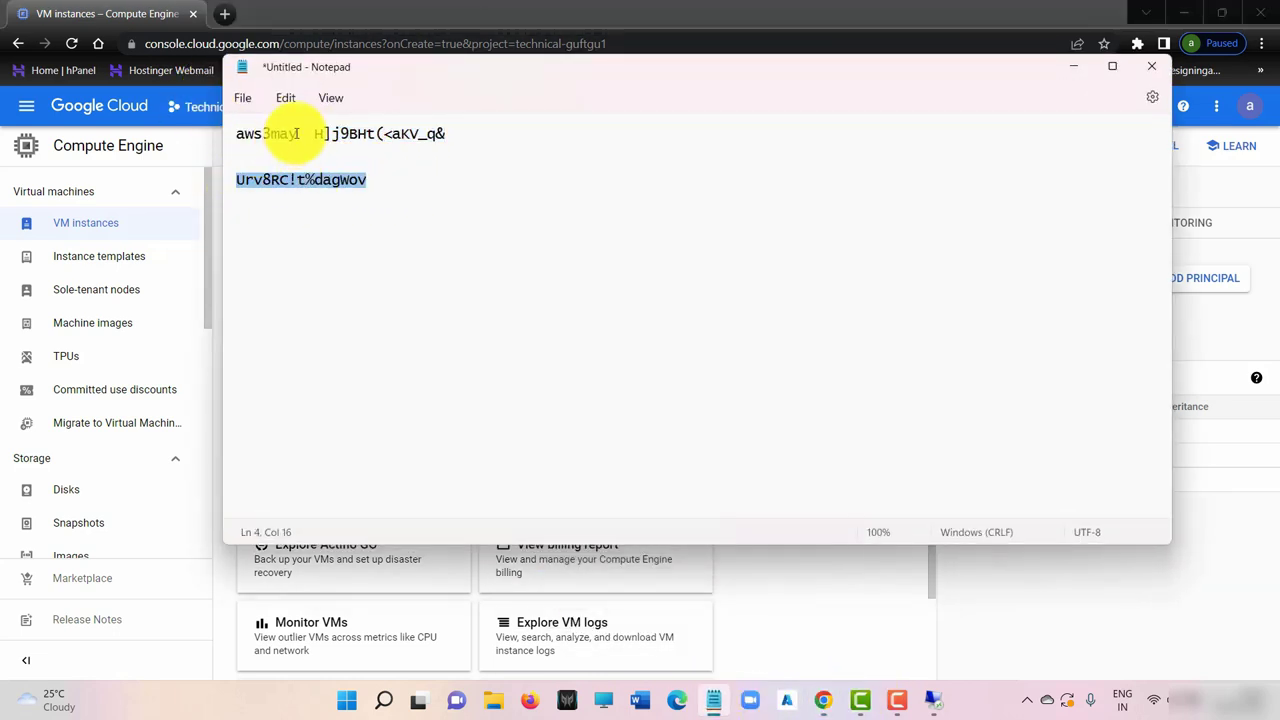
drag(300, 133, 214, 130)
click(1074, 66)
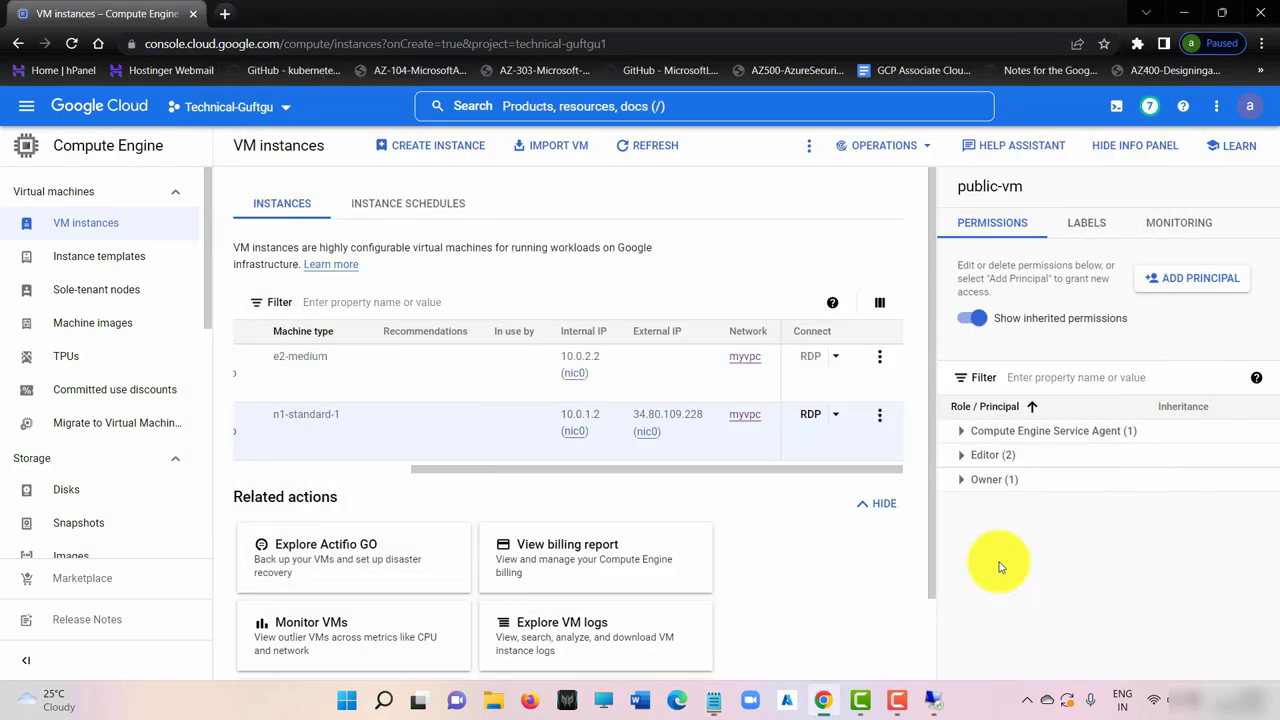
Step: In the public-vm remote session, search for "remote", open Remote Desktop Connection, and expand its options
click(932, 700)
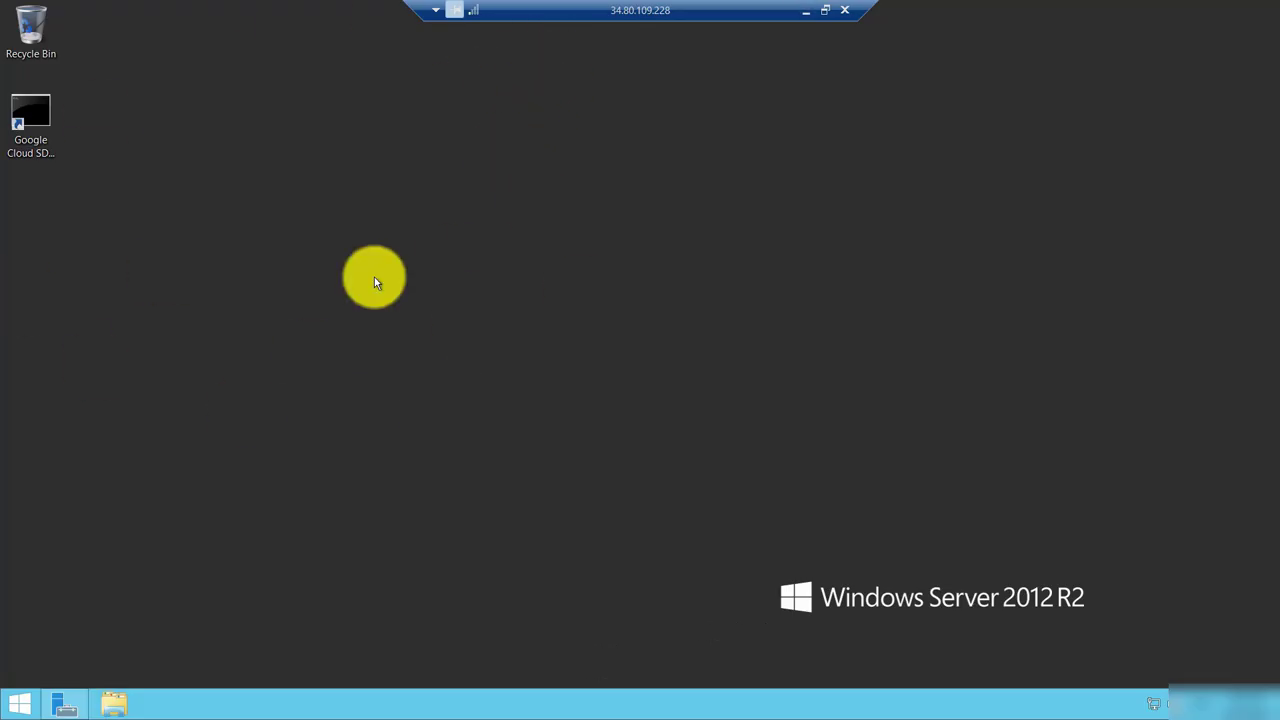
click(16, 712)
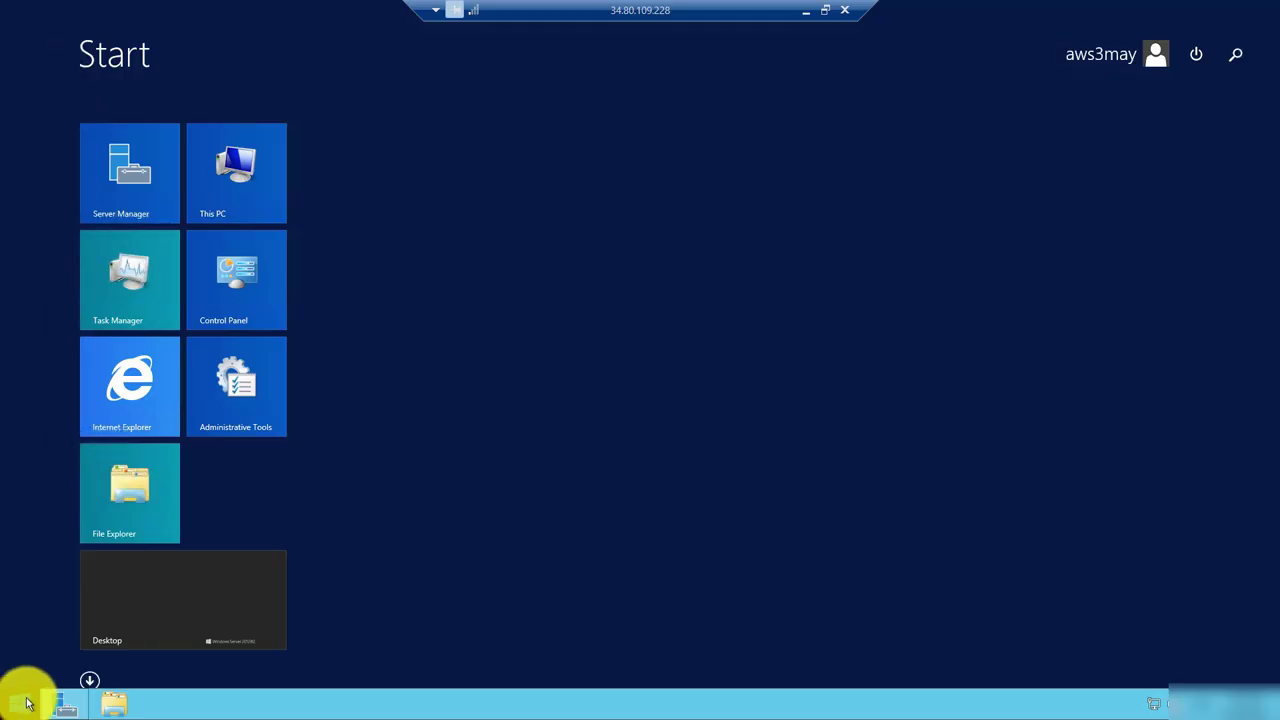
click(1236, 54)
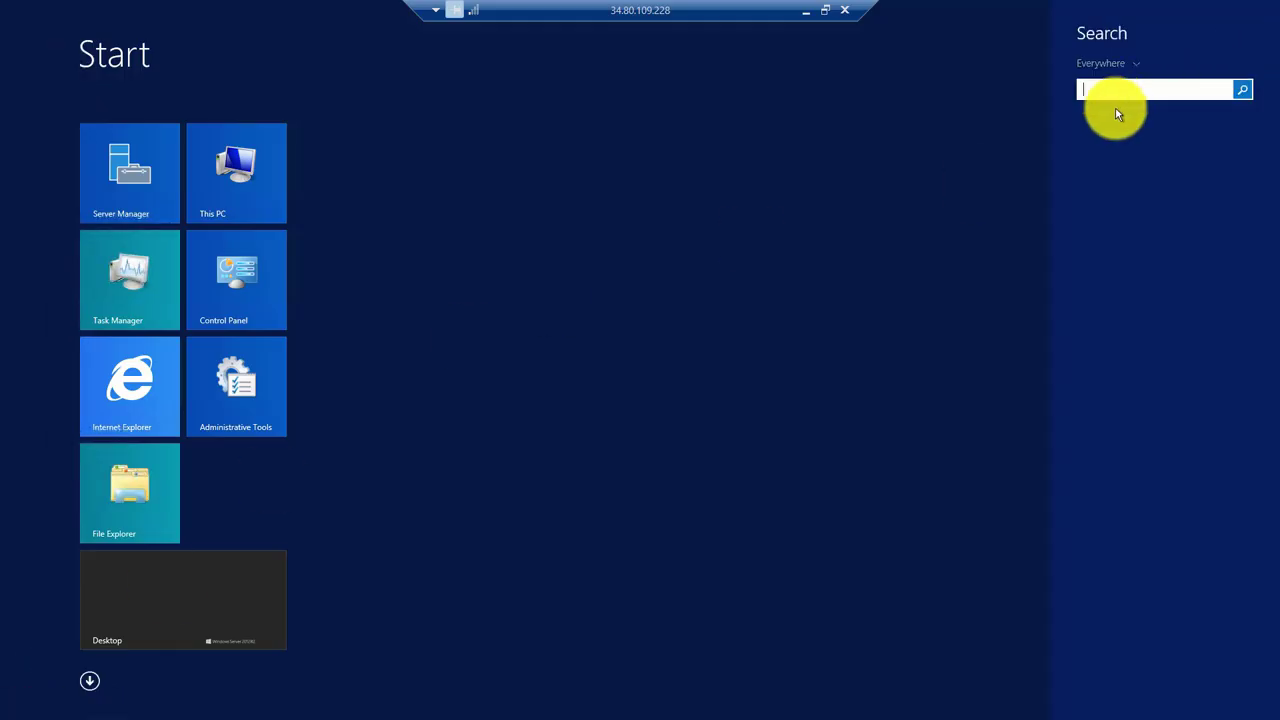
text(remor)
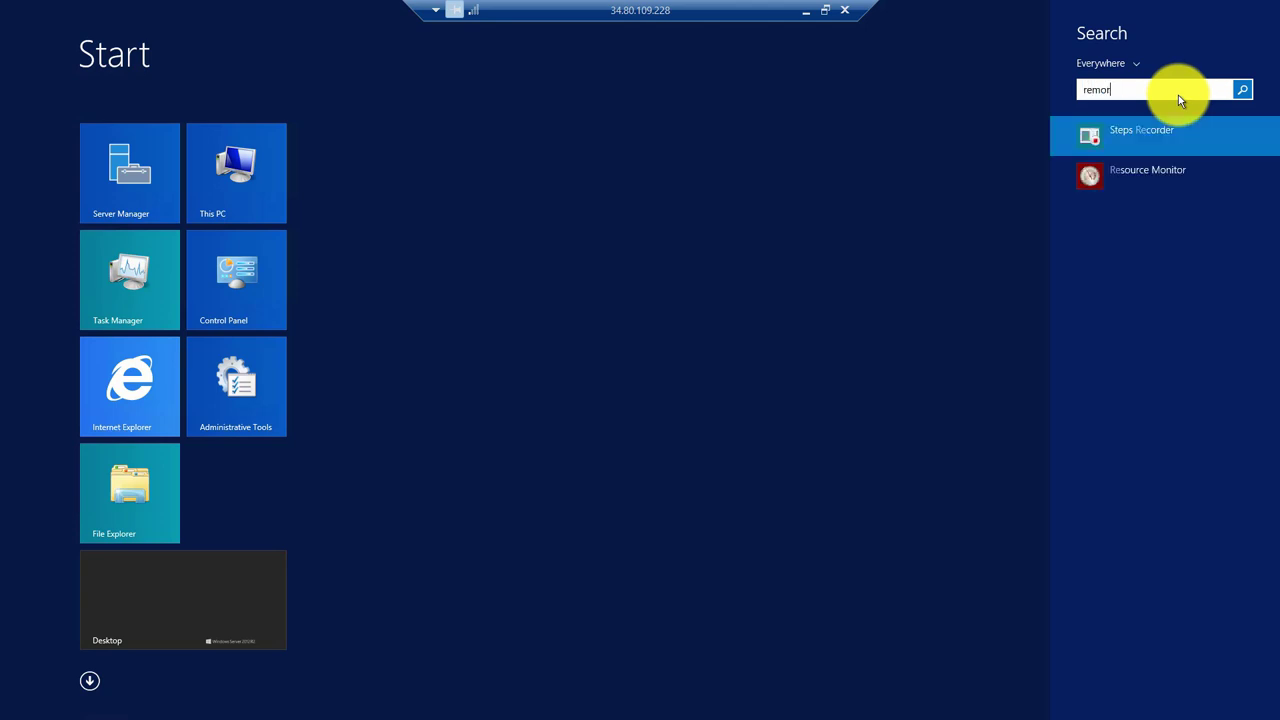
key(BackSpace)
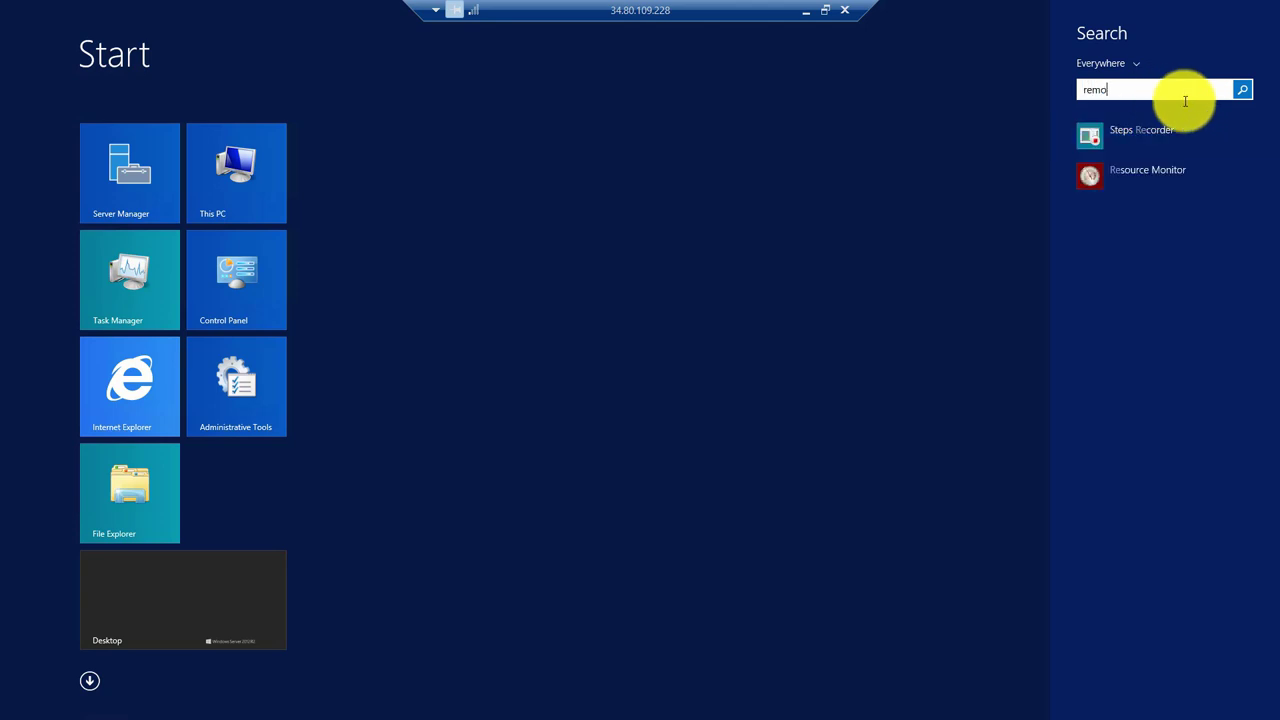
text(te)
key(Down)
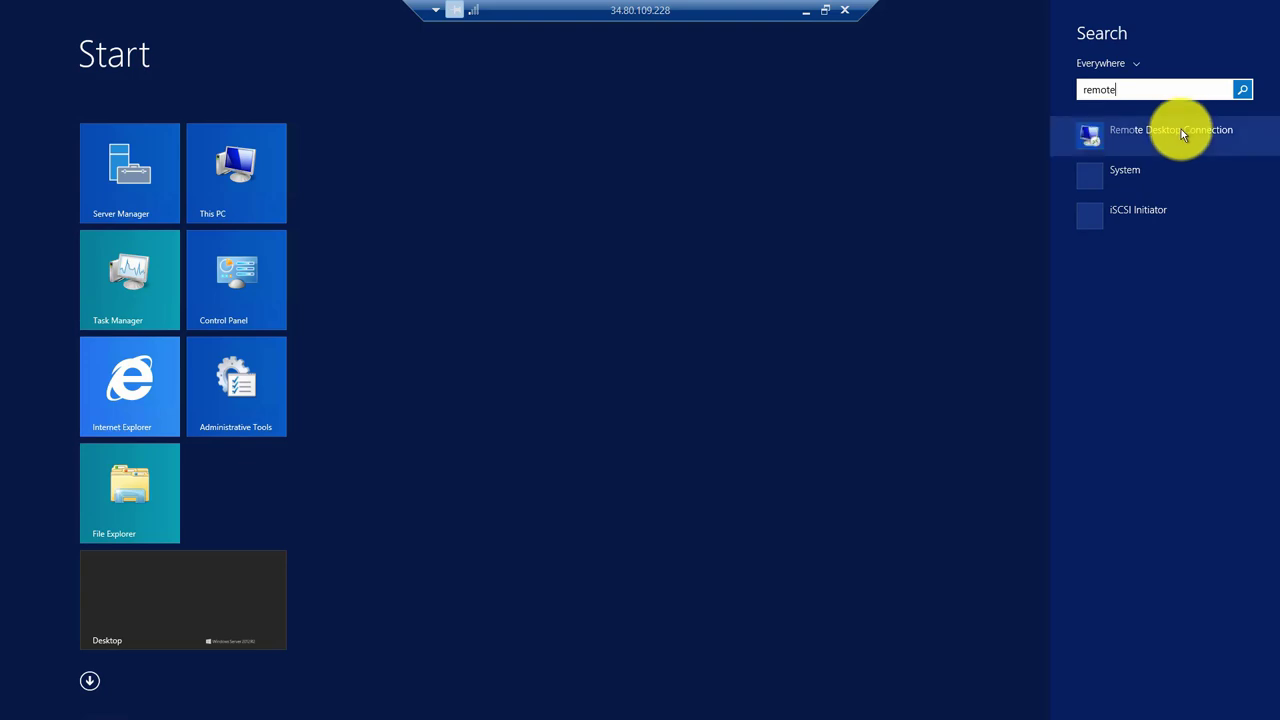
click(1181, 129)
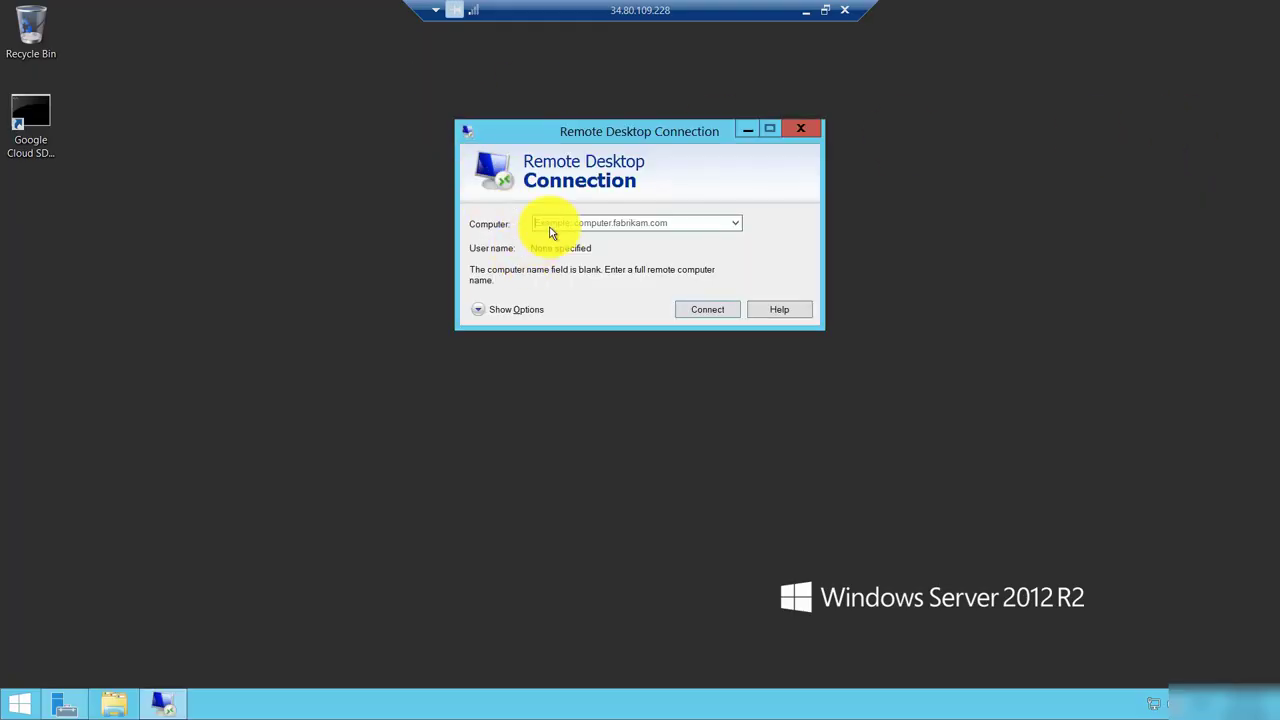
click(505, 310)
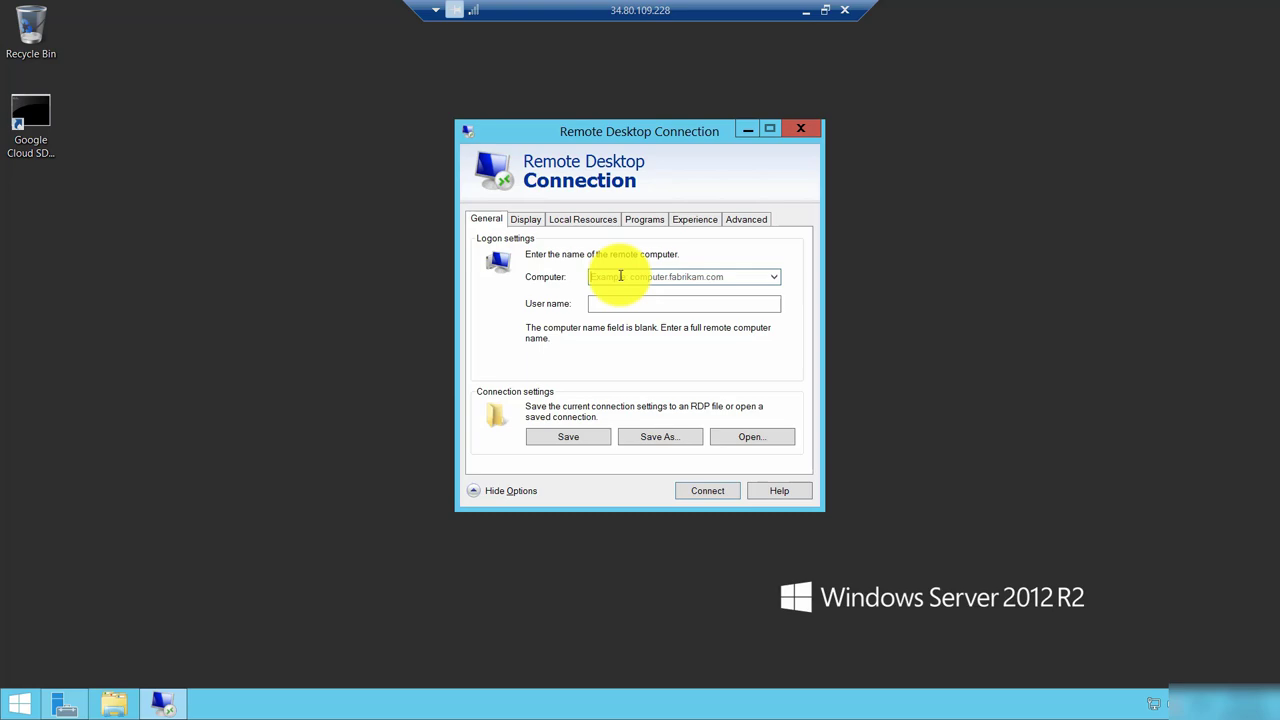
Step: Look up private-vm's internal IP in the VM instances list and enter 10.0.2.2 as the computer in Remote Desktop Connection
click(806, 10)
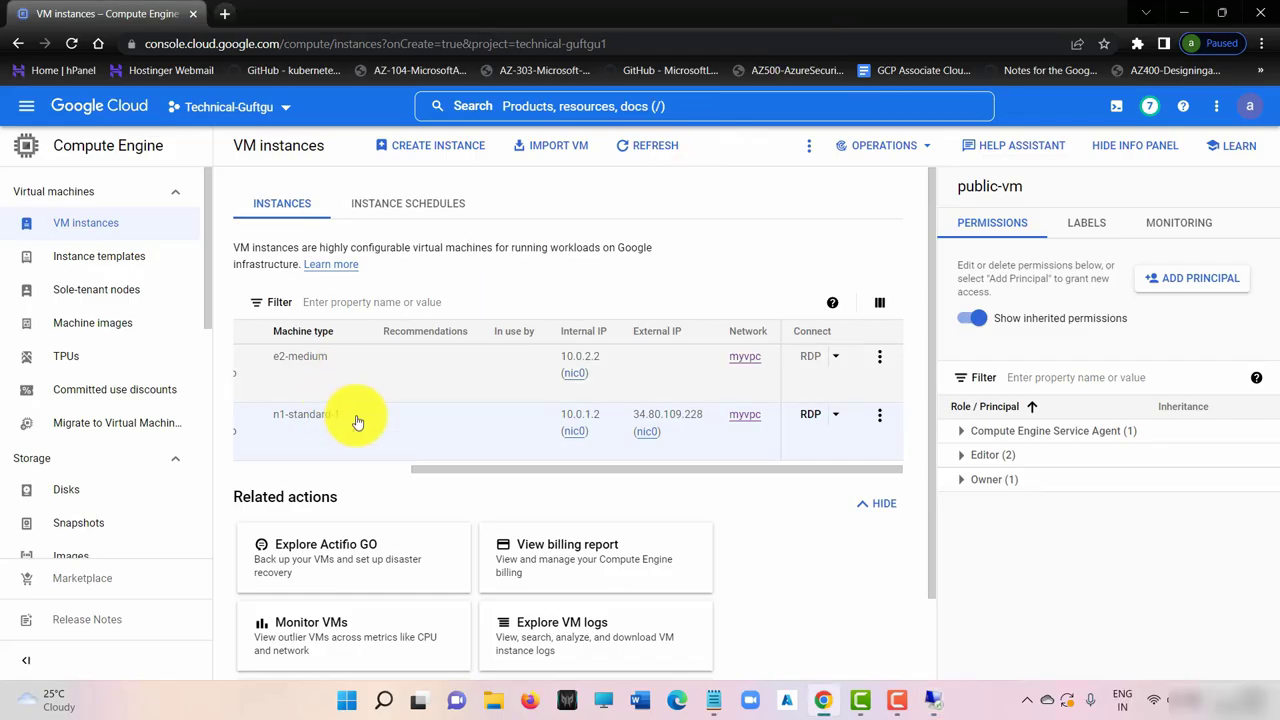
drag(471, 467, 520, 476)
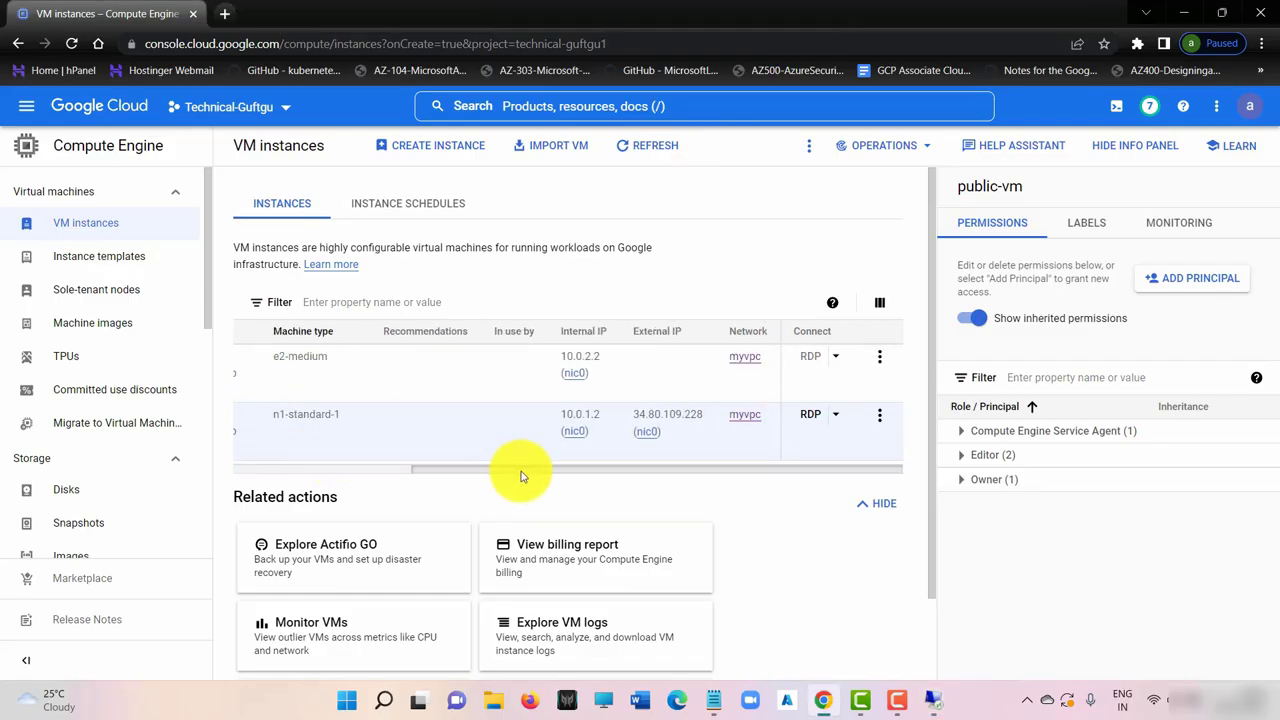
double_click(584, 356)
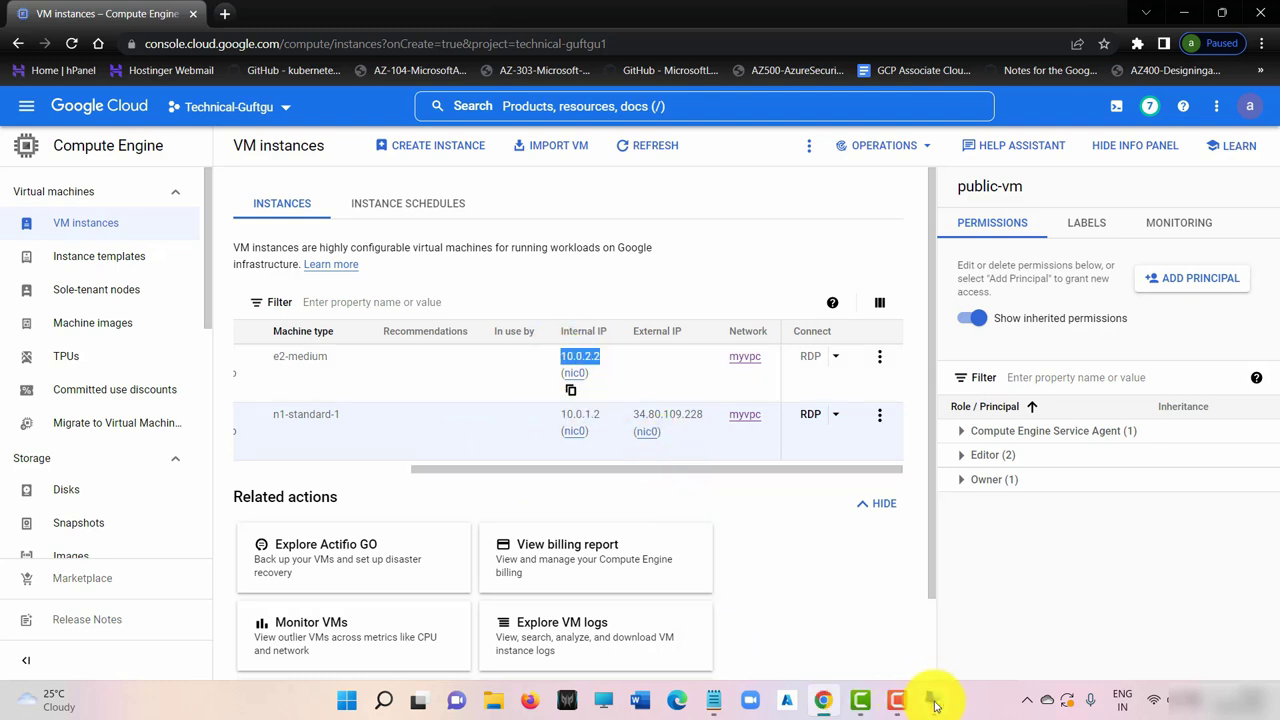
click(933, 702)
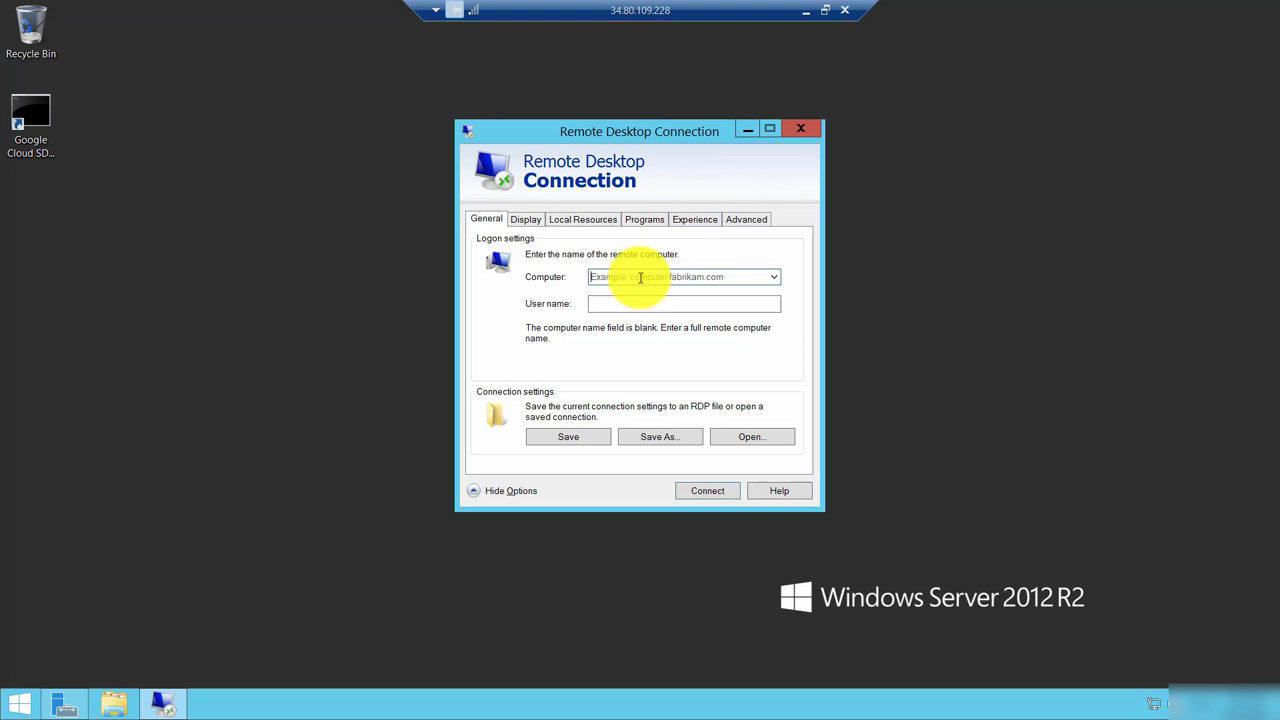
text(10.0.2.2)
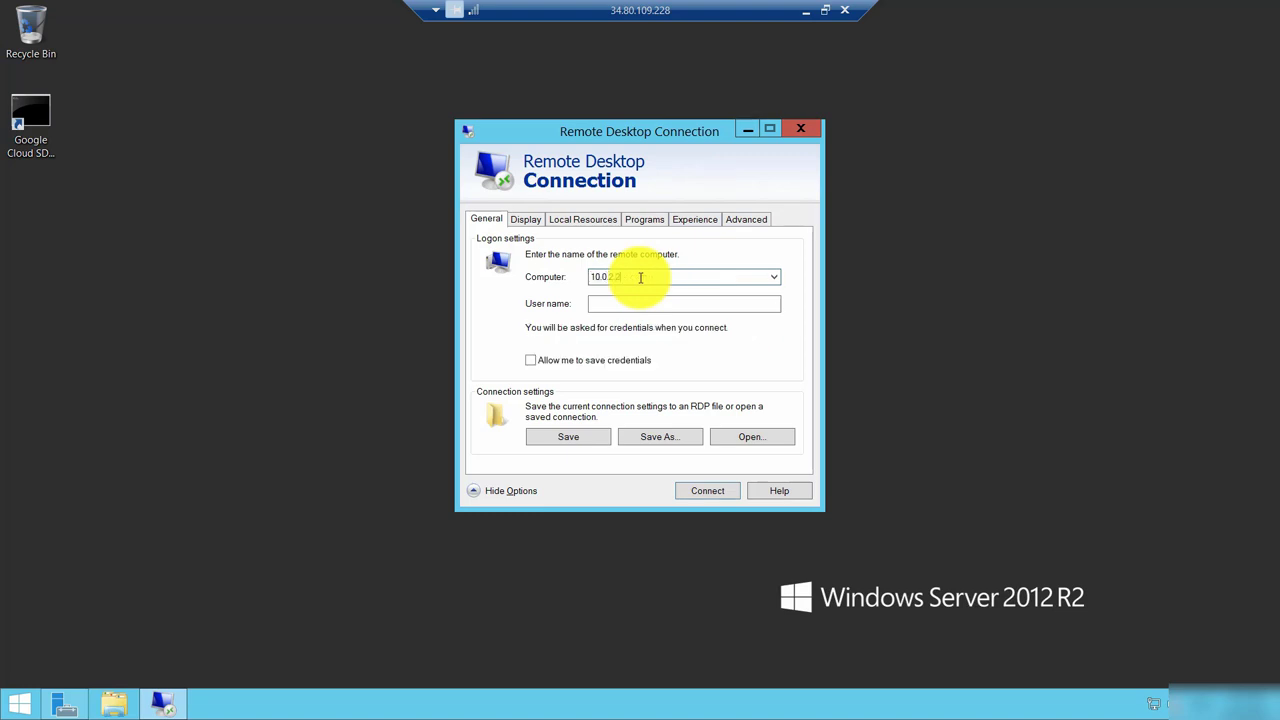
Step: Enter the shared account username in Remote Desktop Connection and start connecting to 10.0.2.2
click(618, 305)
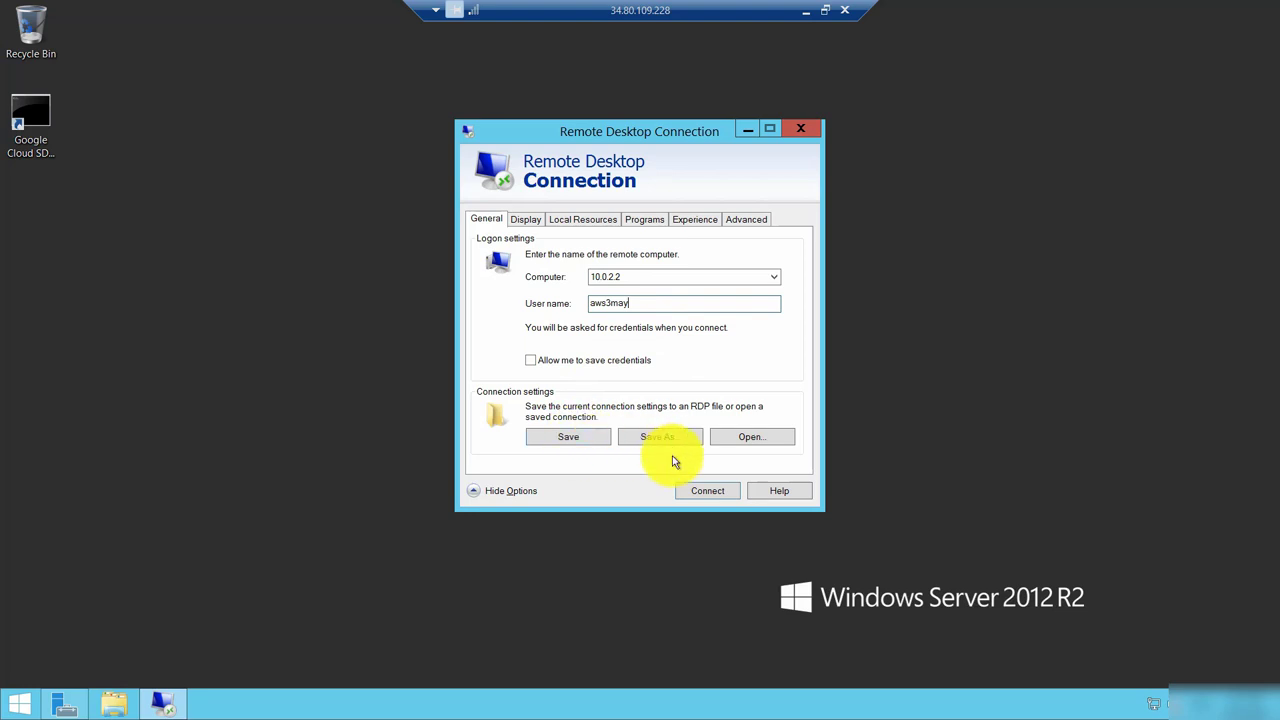
click(706, 494)
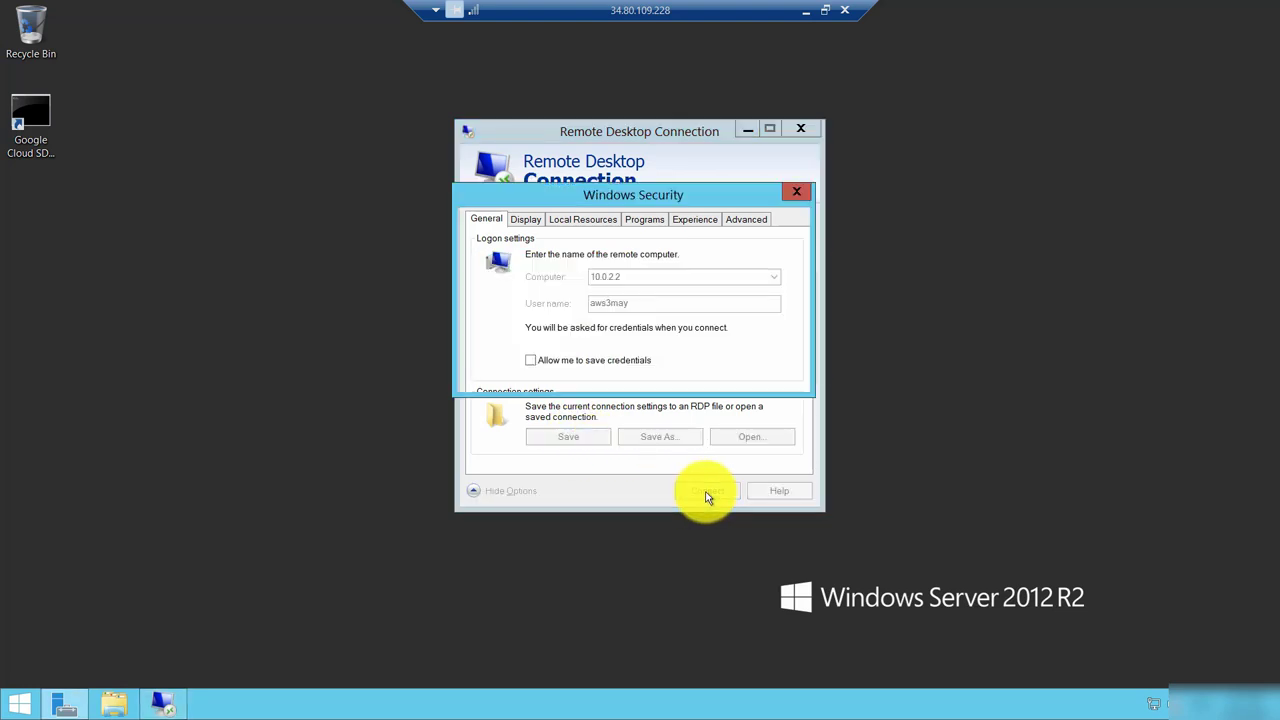
click(615, 252)
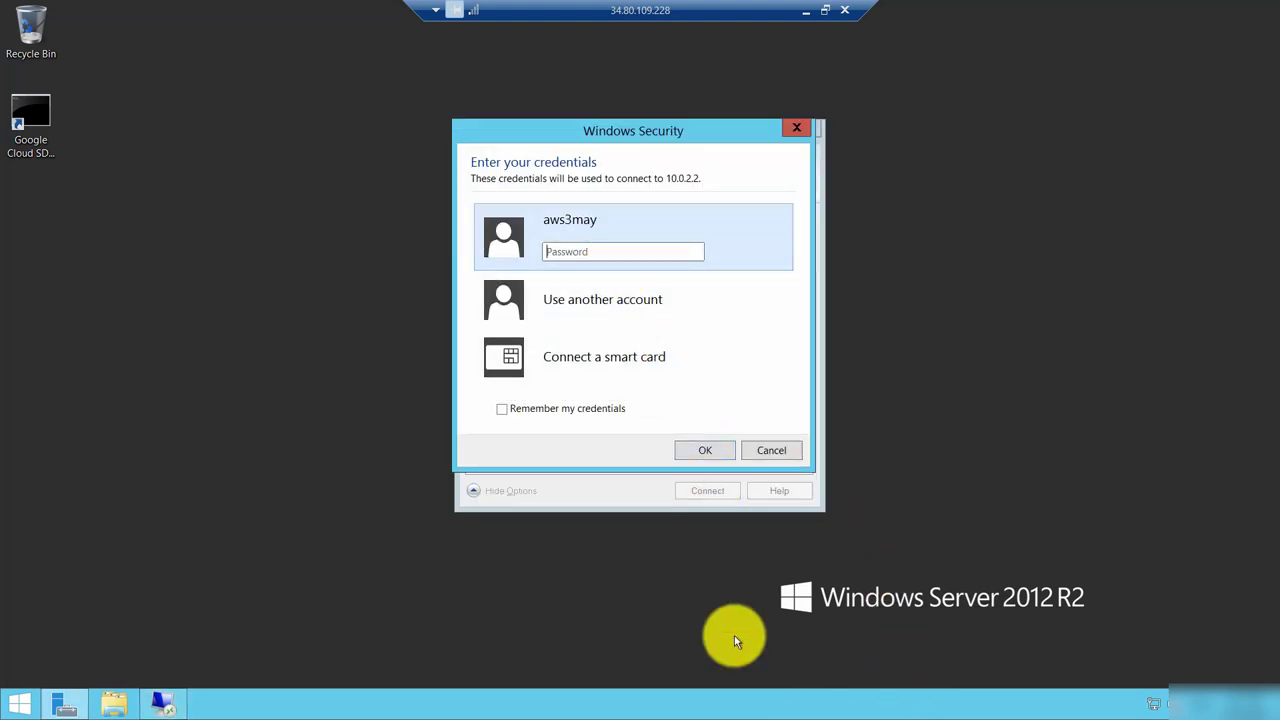
Step: Try to sign in to 10.0.2.2 with the password stored beside the username in Notepad, then close the credentials prompt
click(806, 10)
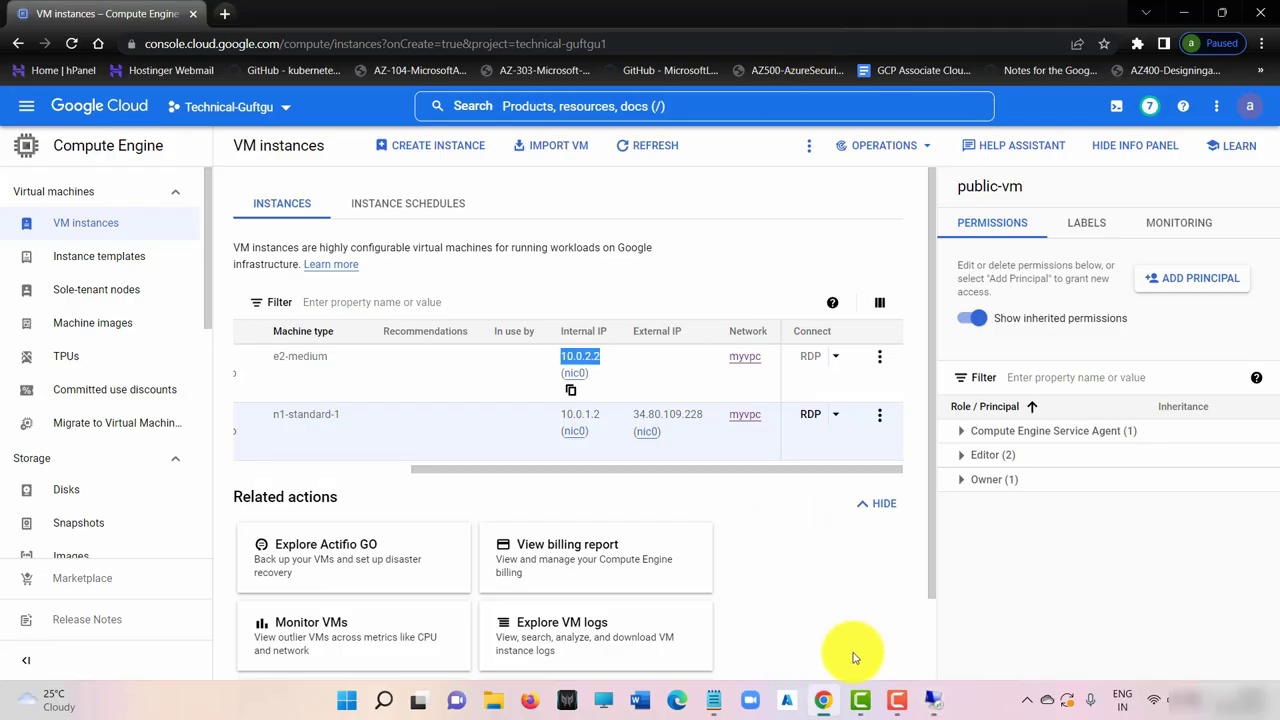
click(714, 699)
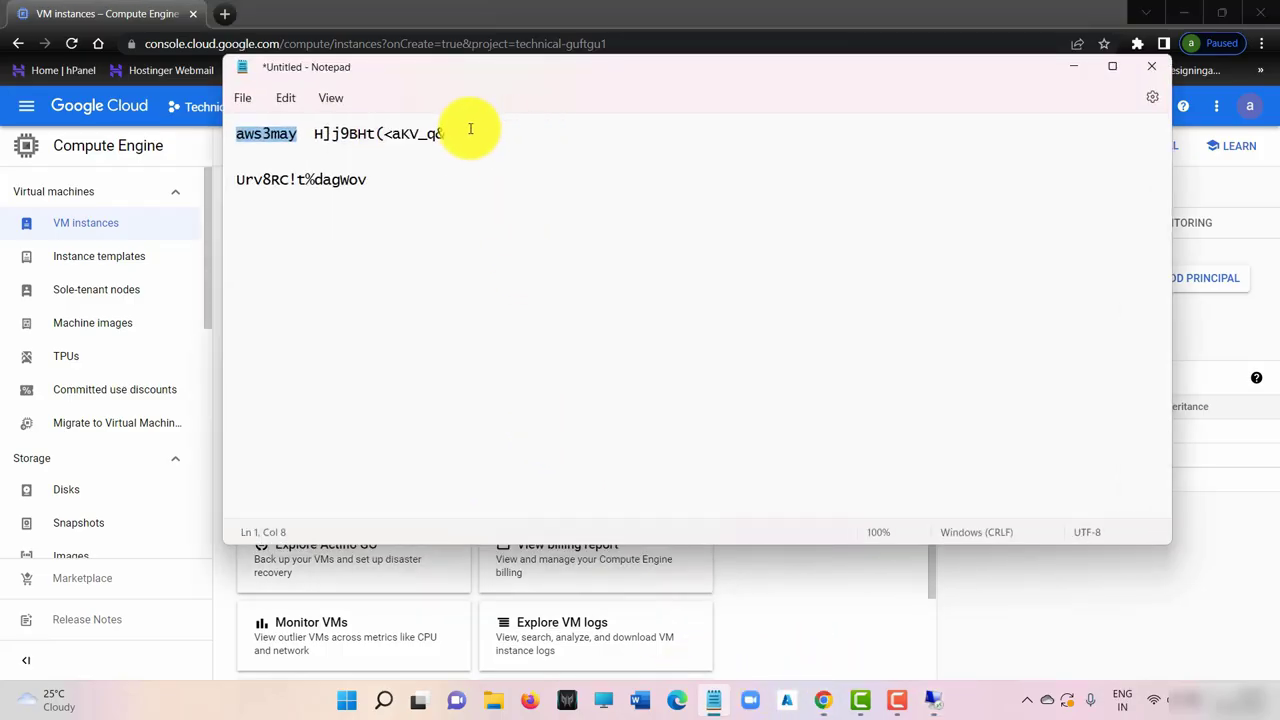
drag(448, 133, 316, 131)
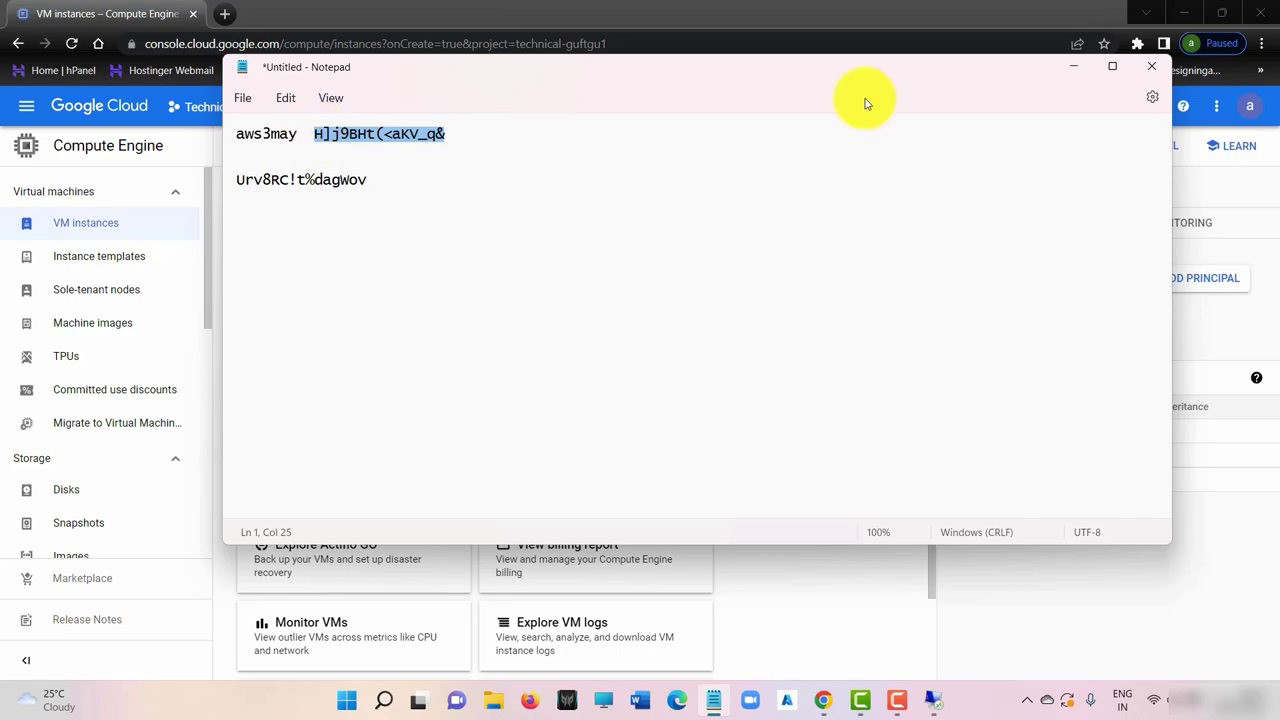
click(1071, 66)
click(936, 700)
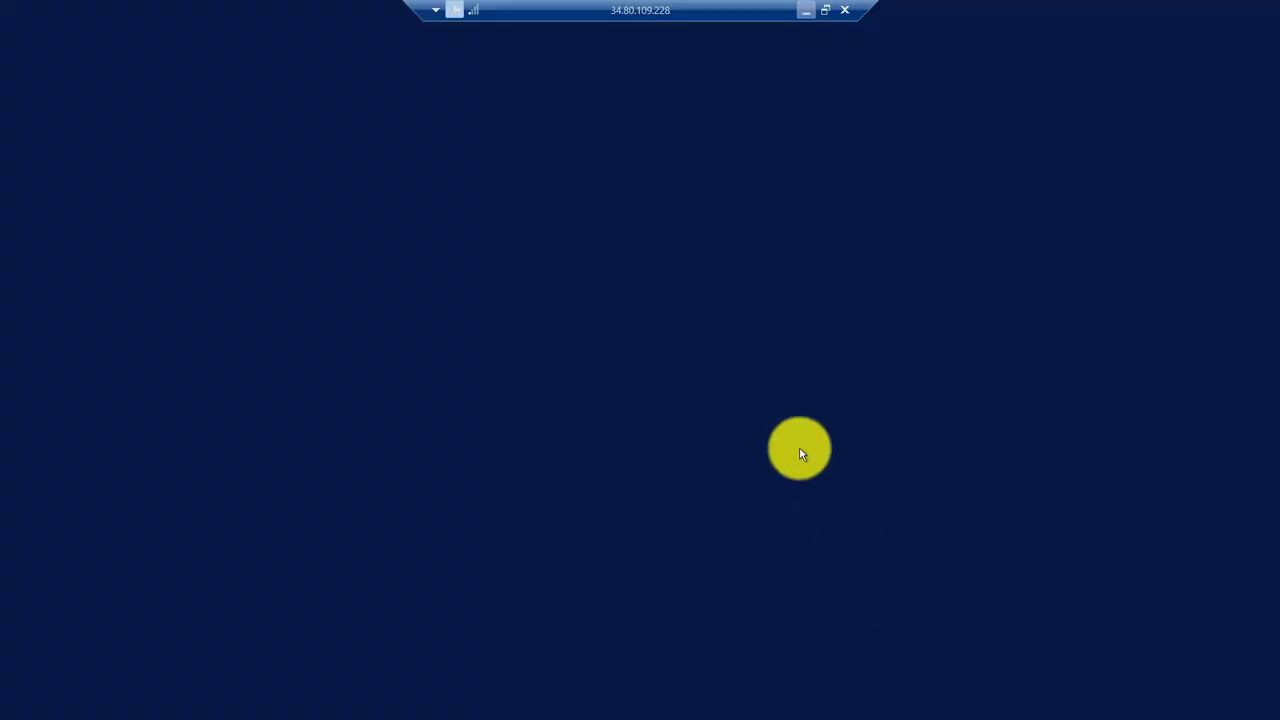
key(ctrl+v)
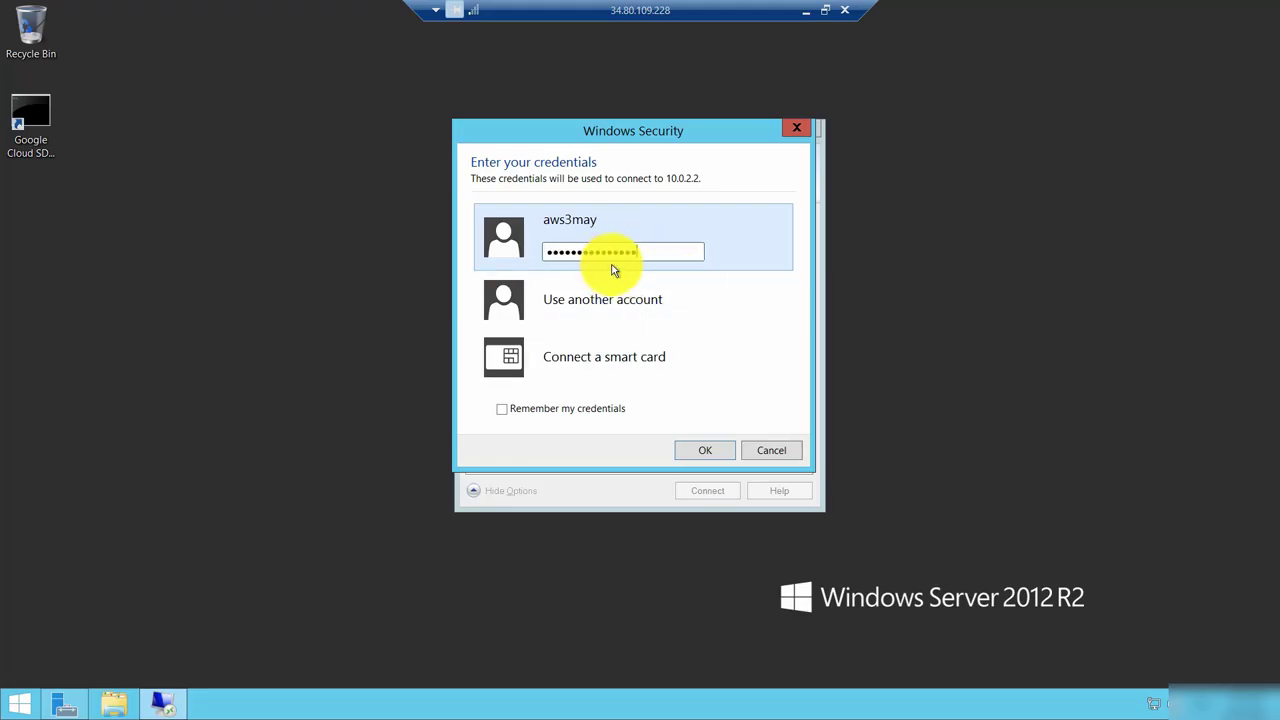
click(716, 450)
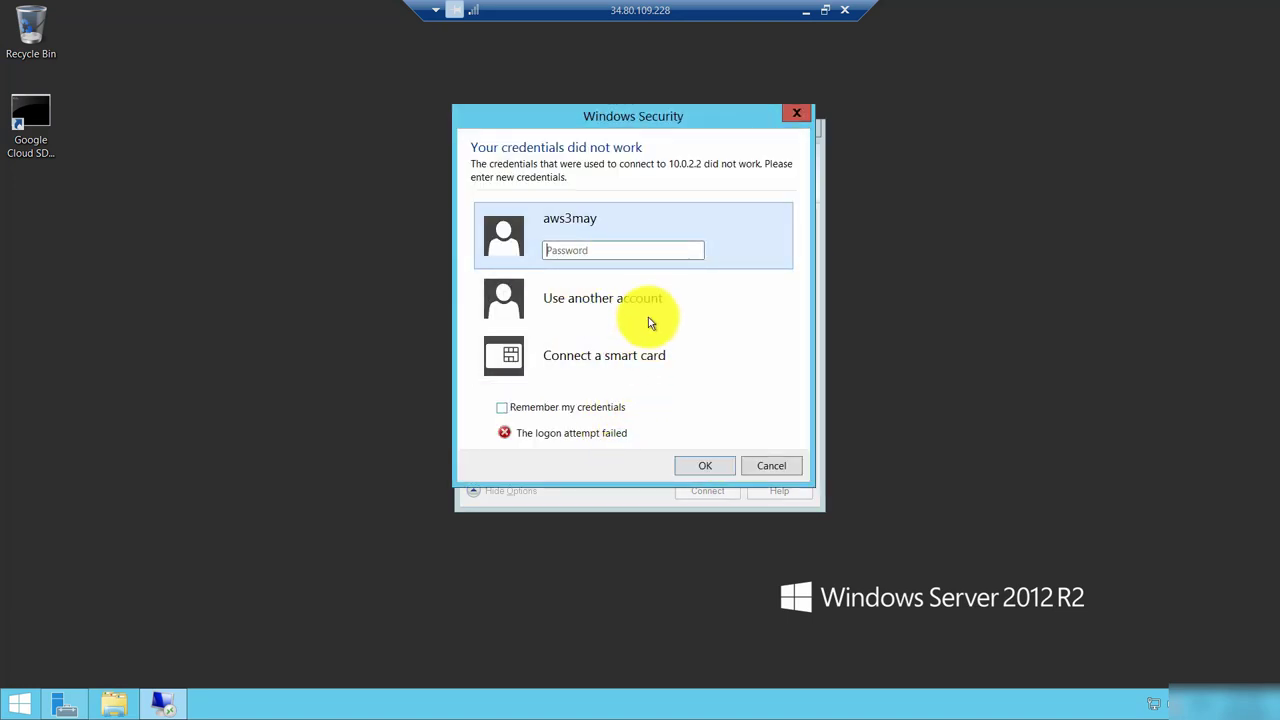
click(796, 112)
Step: Reconnect to 10.0.2.2 using the second account password saved in Notepad, and accept private-vm's untrusted certificate
click(806, 10)
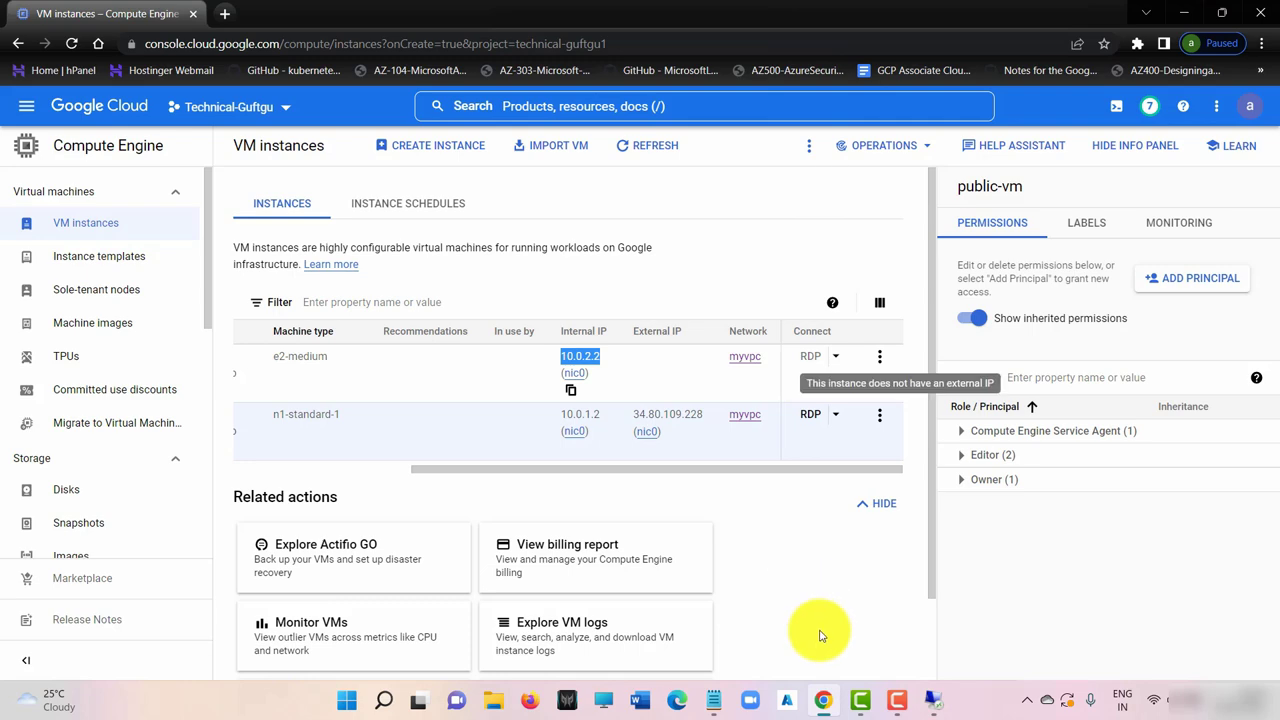
click(724, 705)
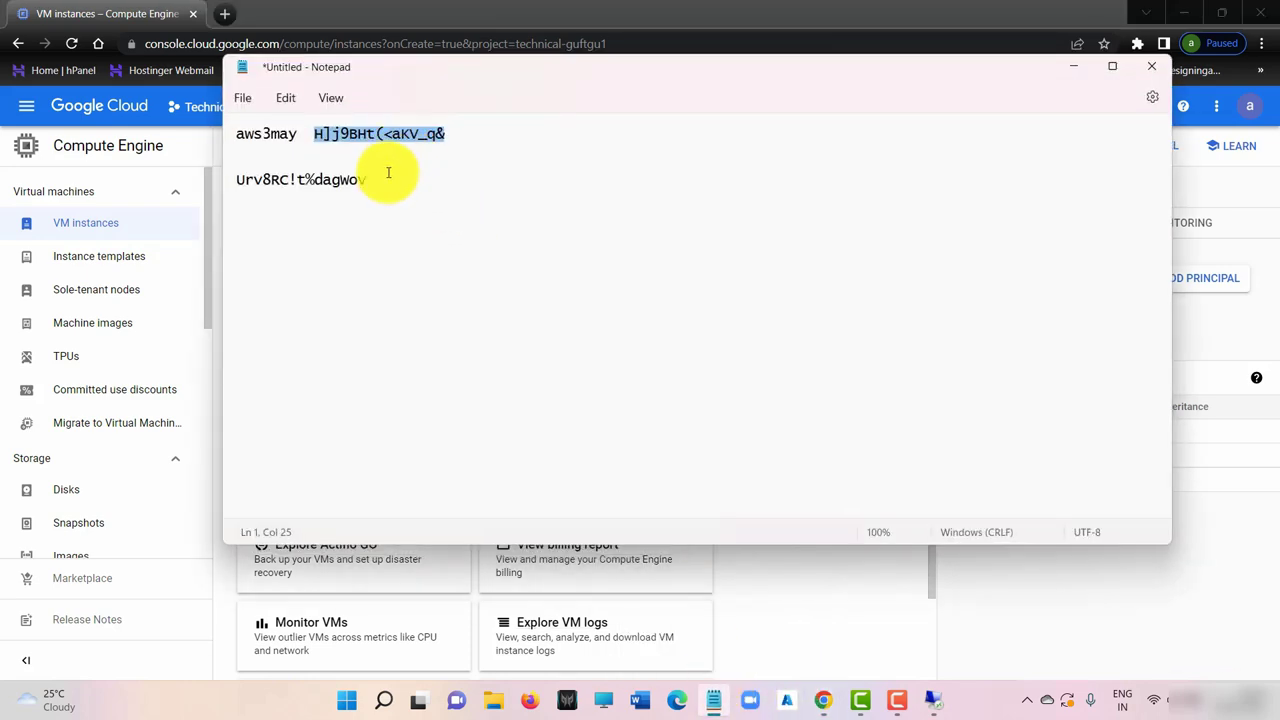
drag(368, 180, 227, 181)
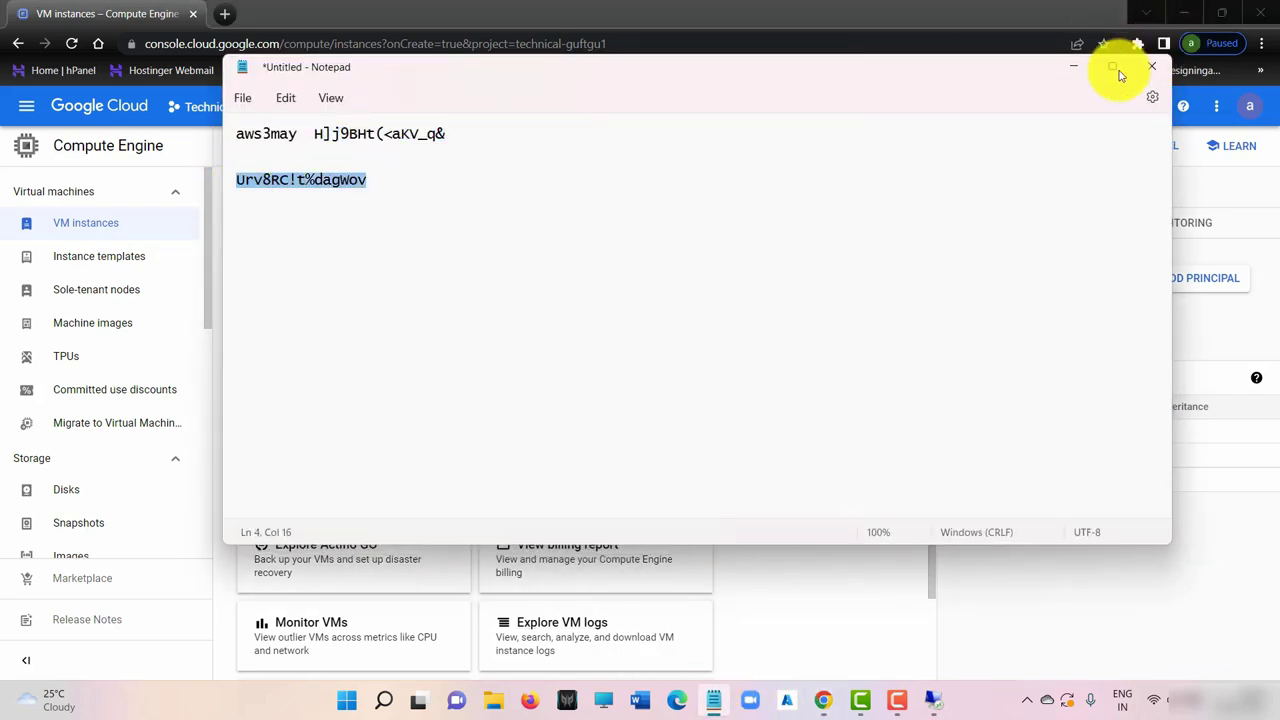
click(1072, 66)
click(930, 700)
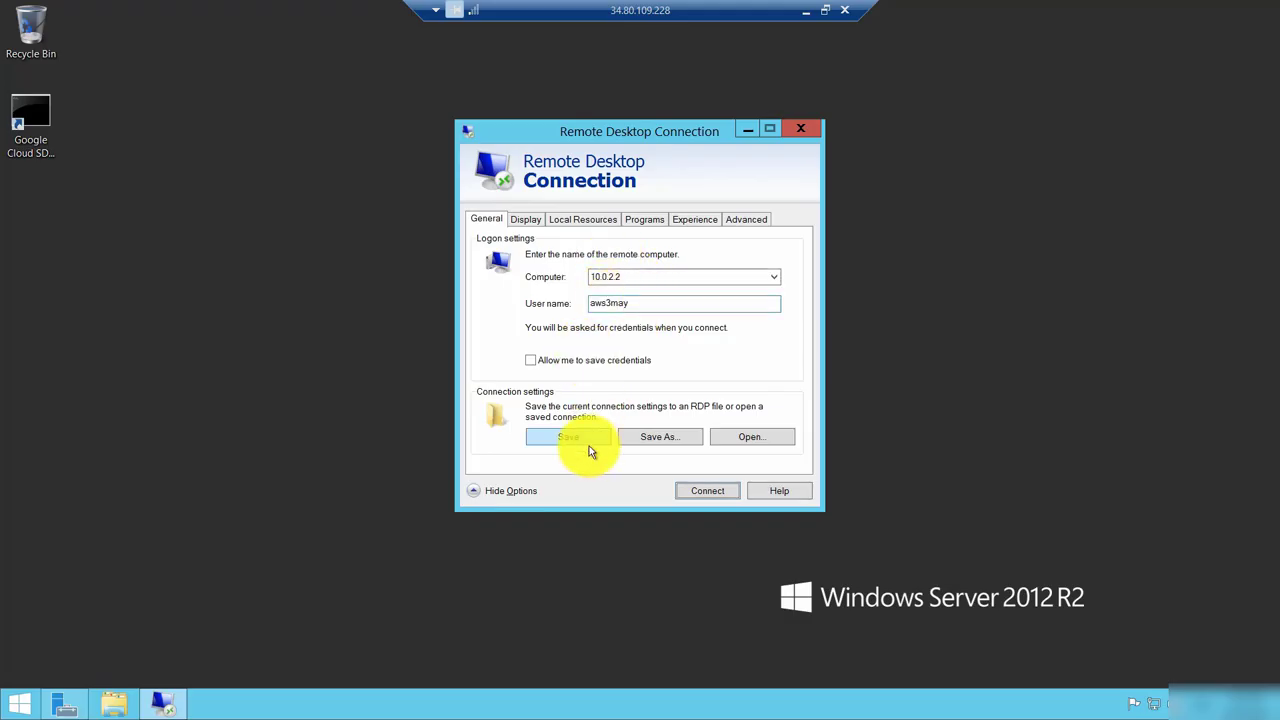
click(707, 490)
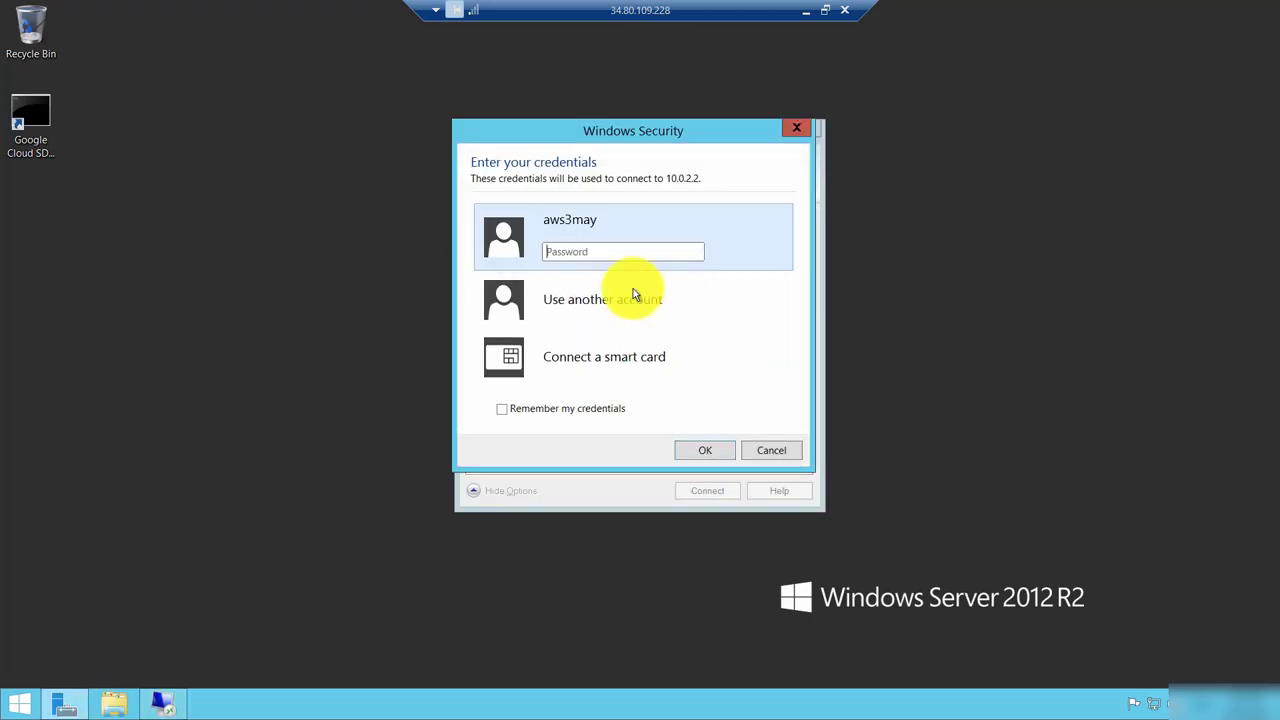
key(ctrl+v)
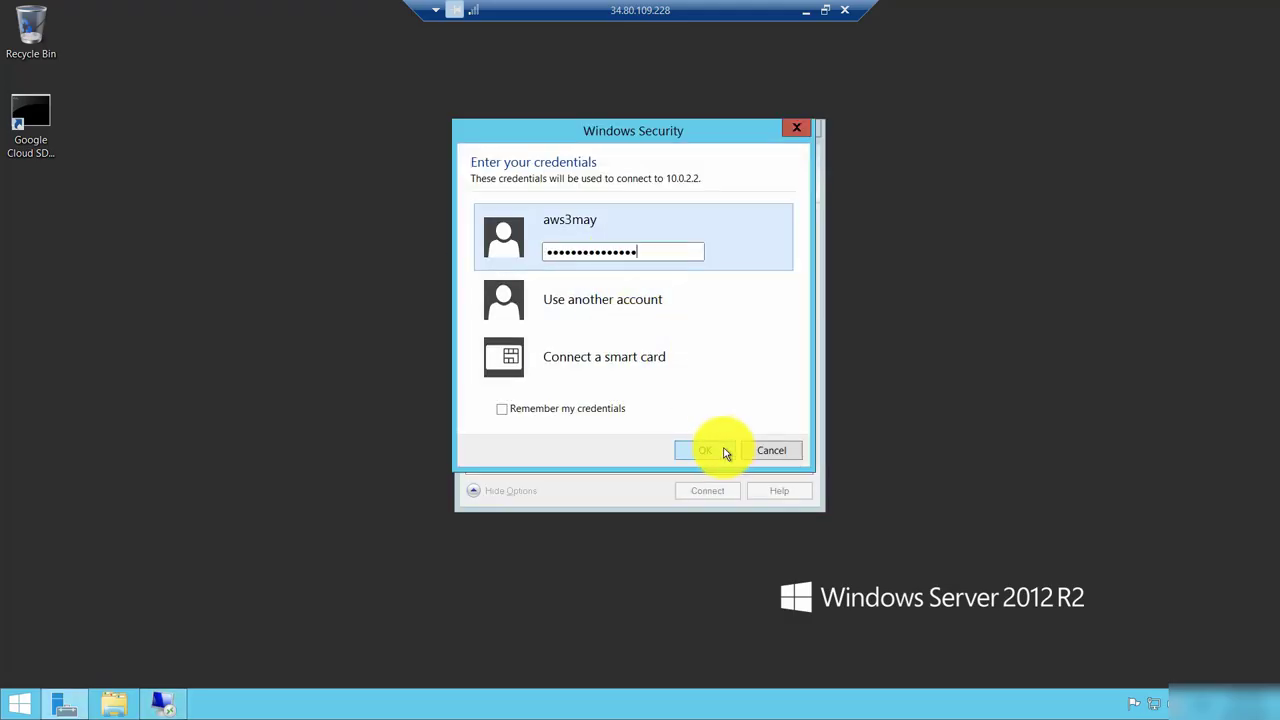
click(726, 449)
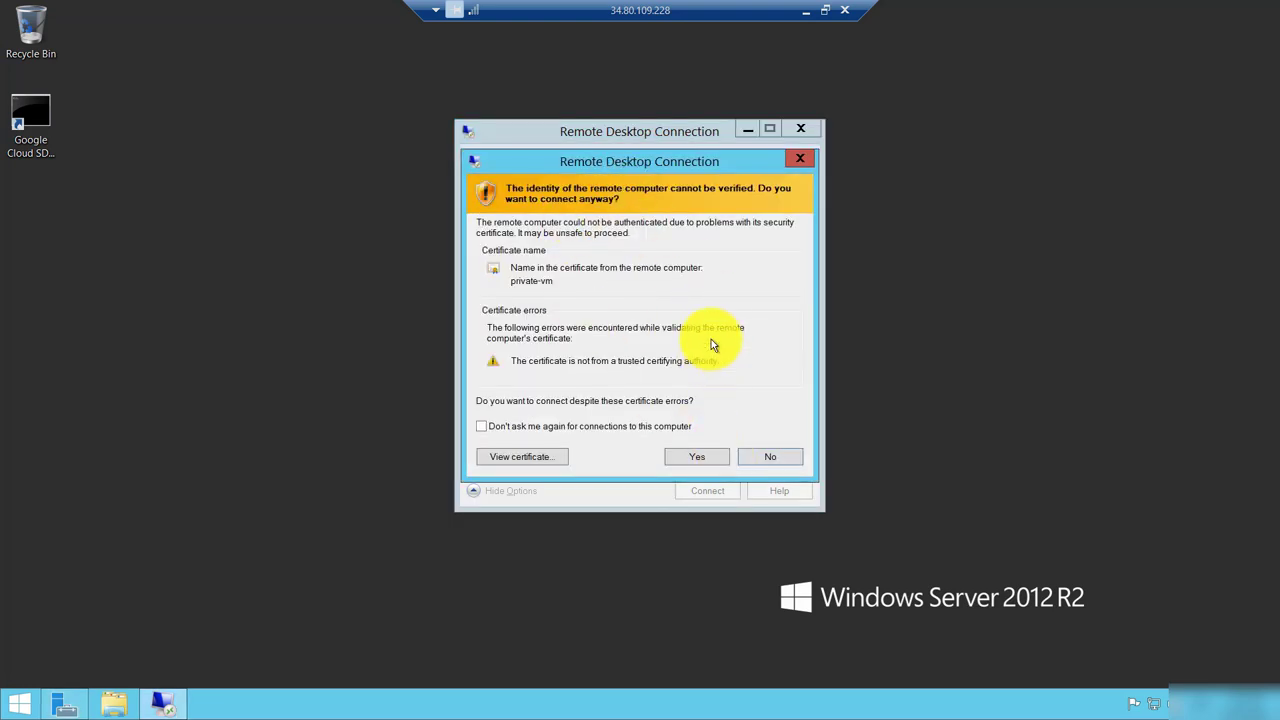
click(699, 460)
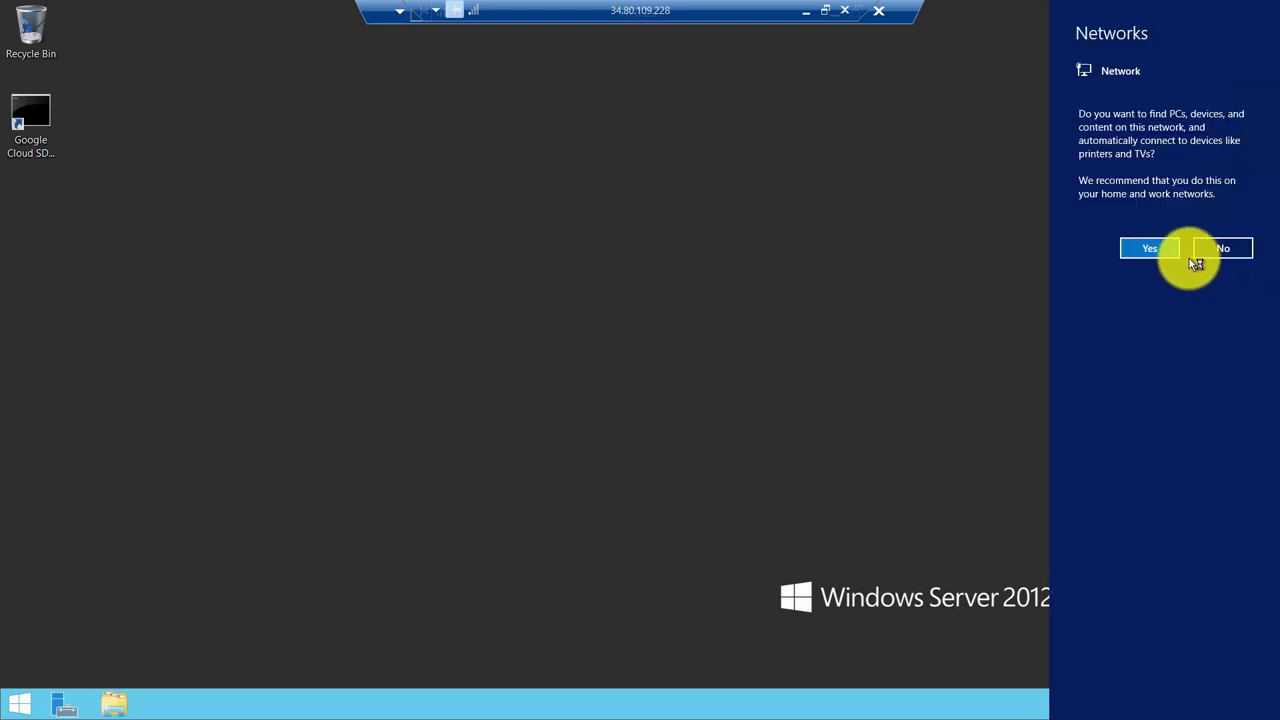
Step: Allow network discovery in the private-vm session and find and open Command Prompt
click(1151, 250)
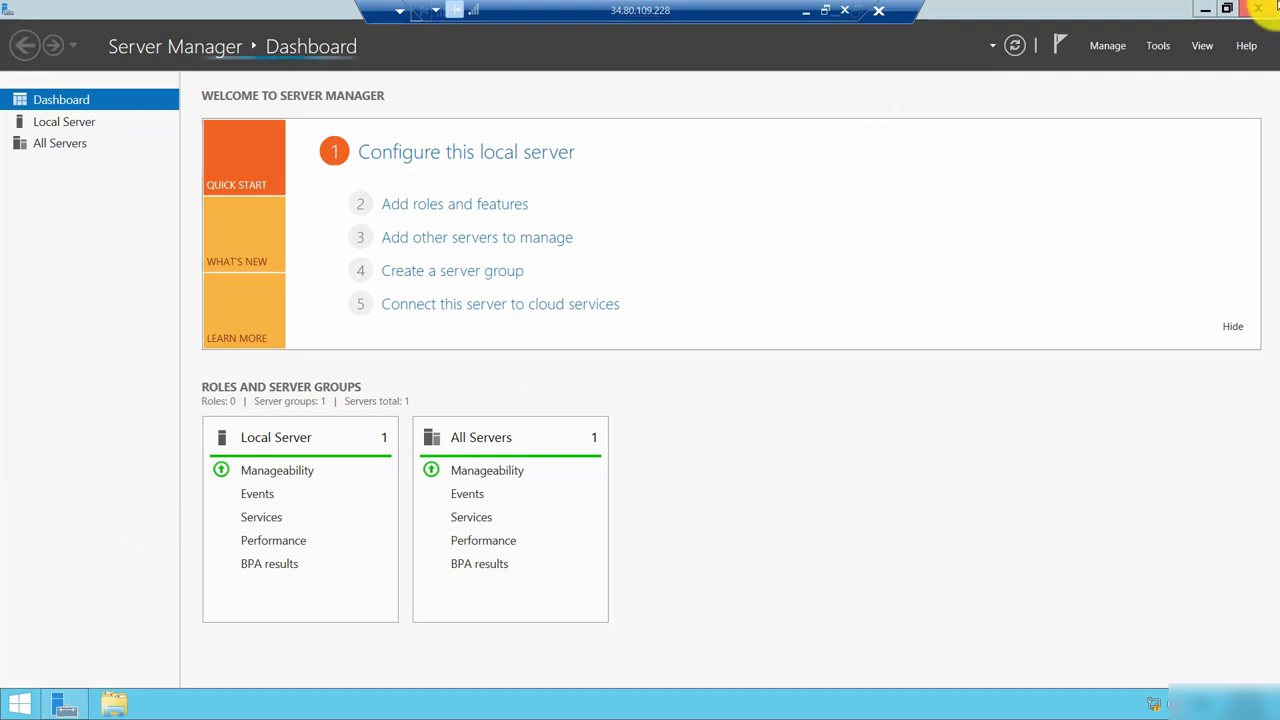
click(16, 706)
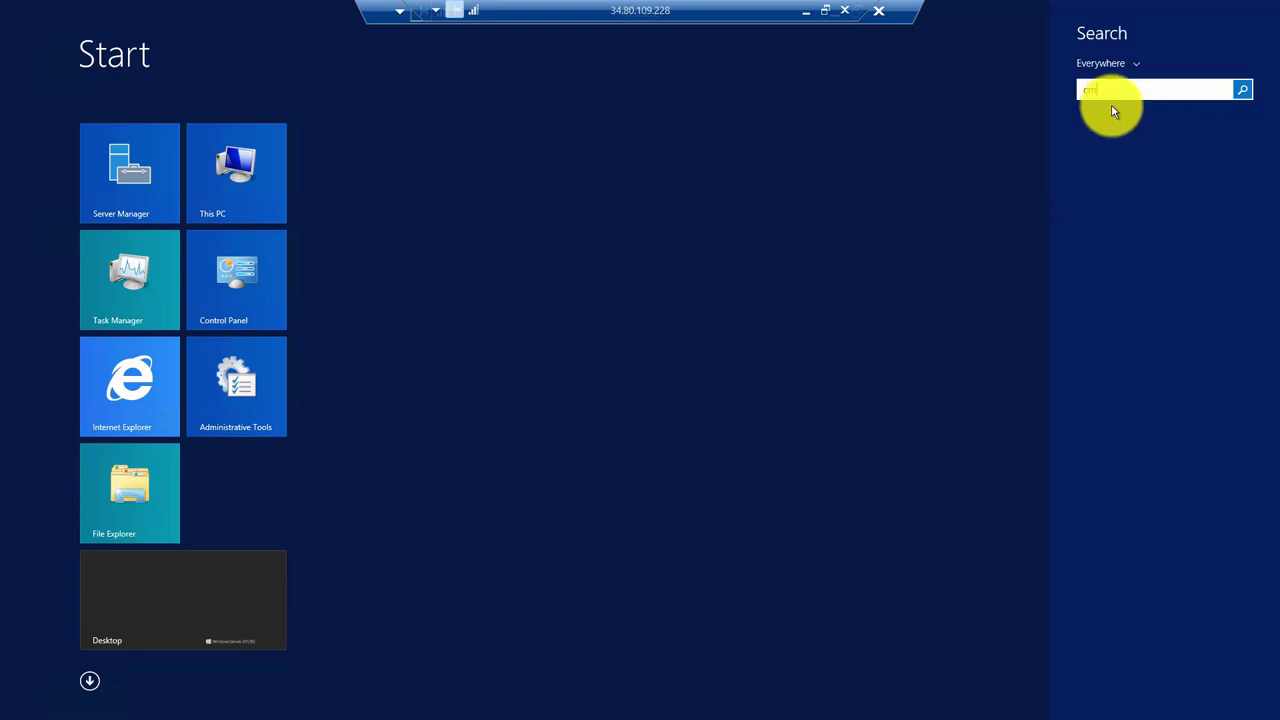
click(1091, 122)
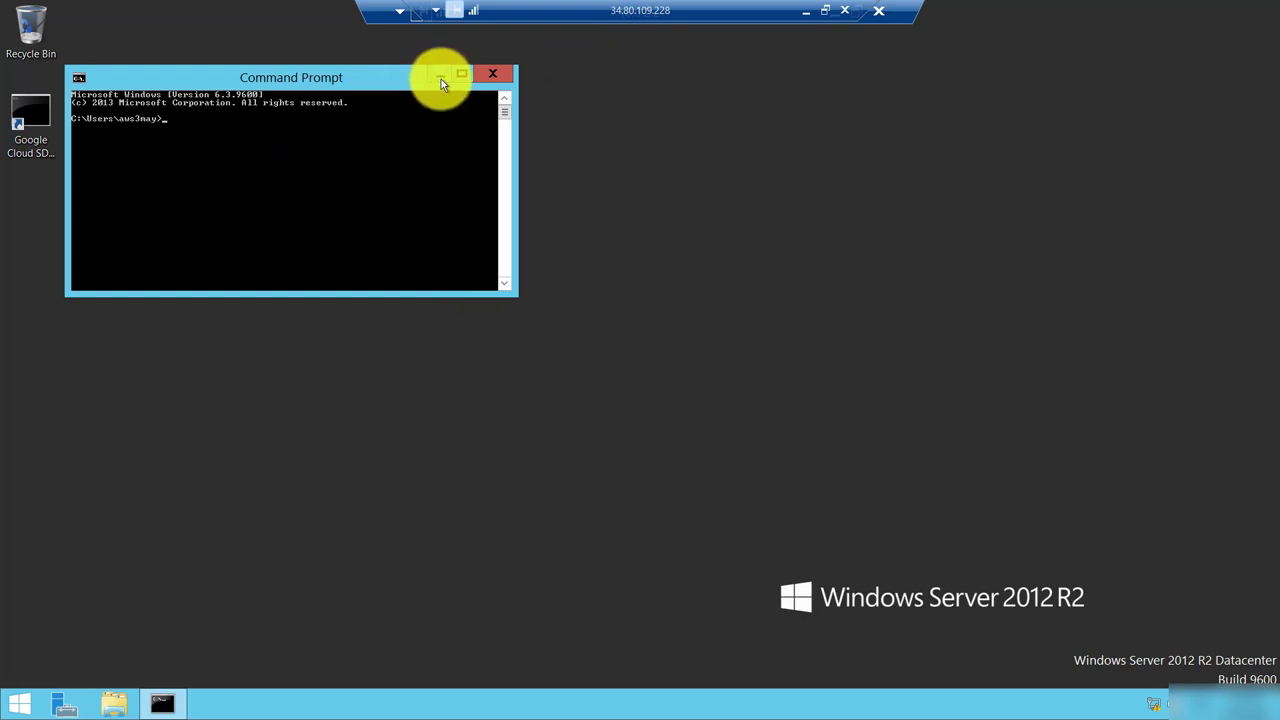
Step: Run ipconfig in private-vm's Command Prompt and enlarge the window to read the IP configuration
text(ipc)
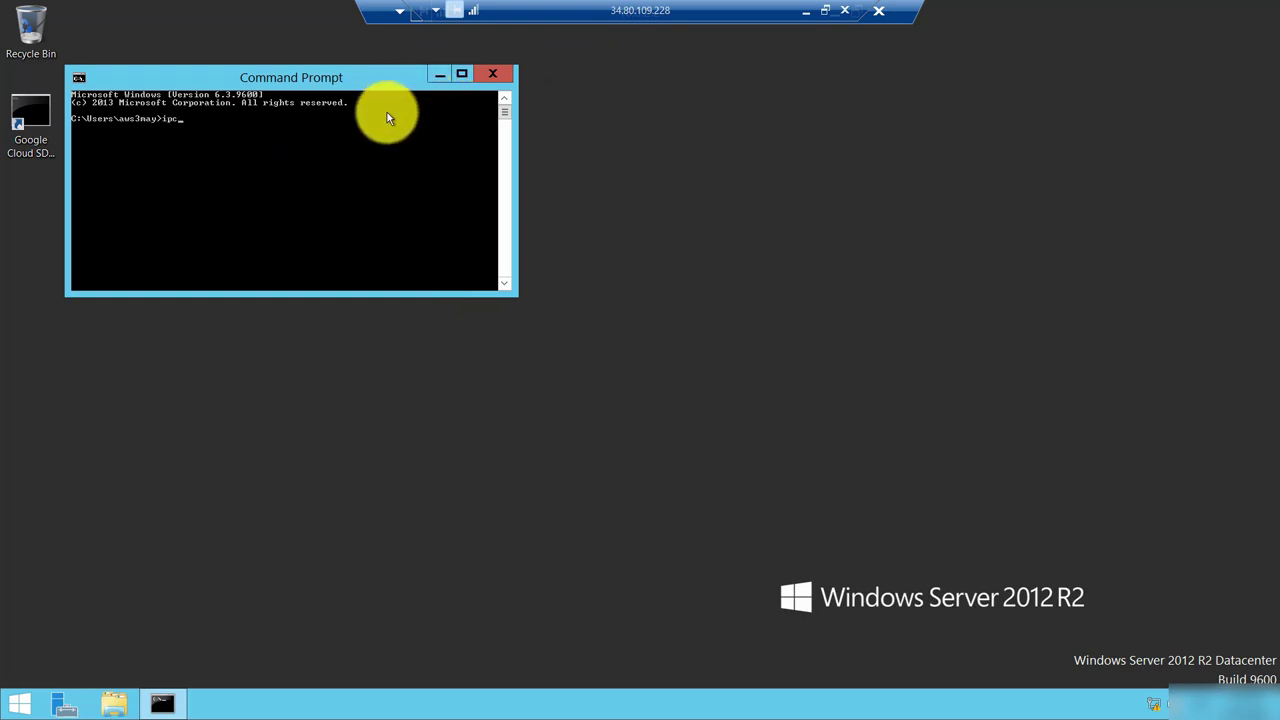
text(onfig)
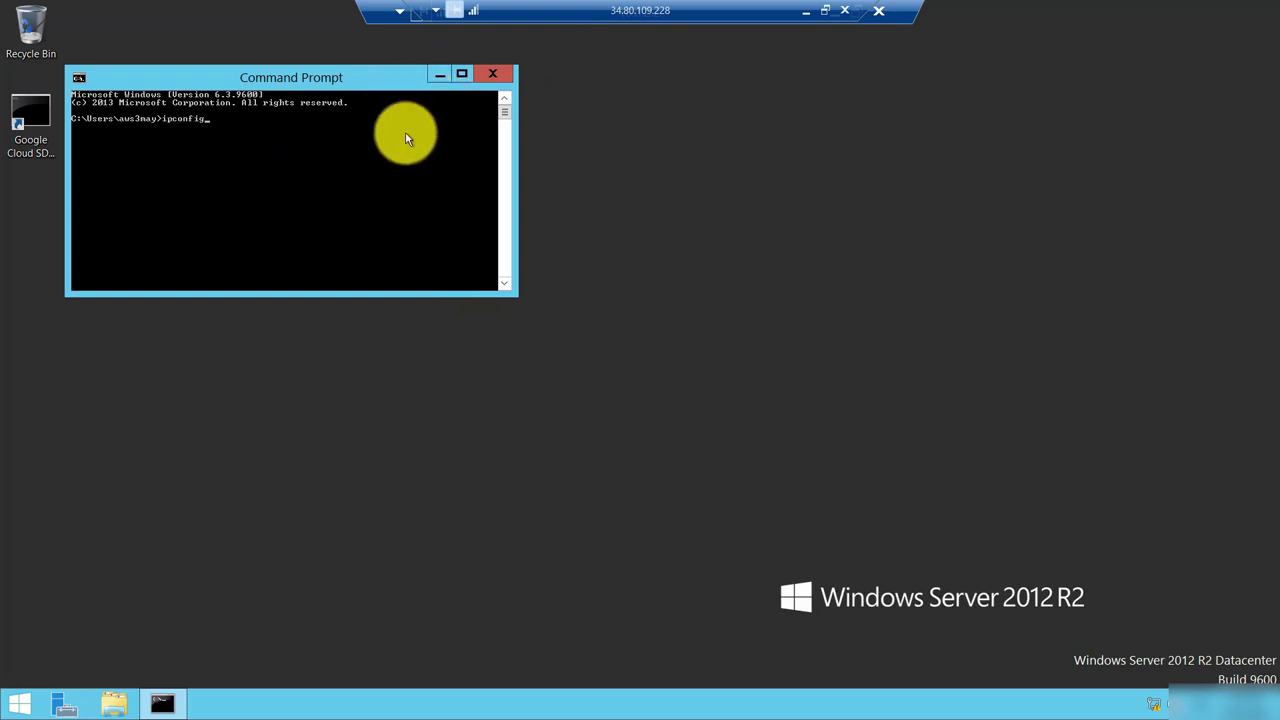
key(Return)
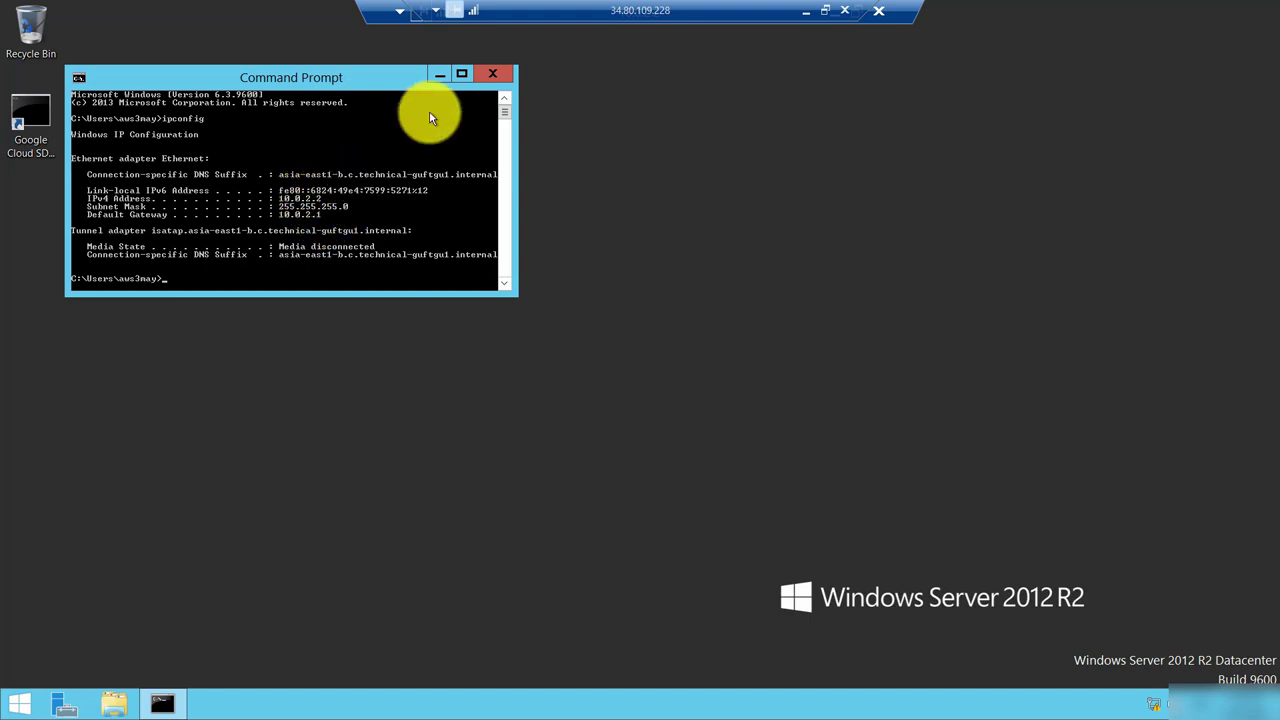
click(461, 77)
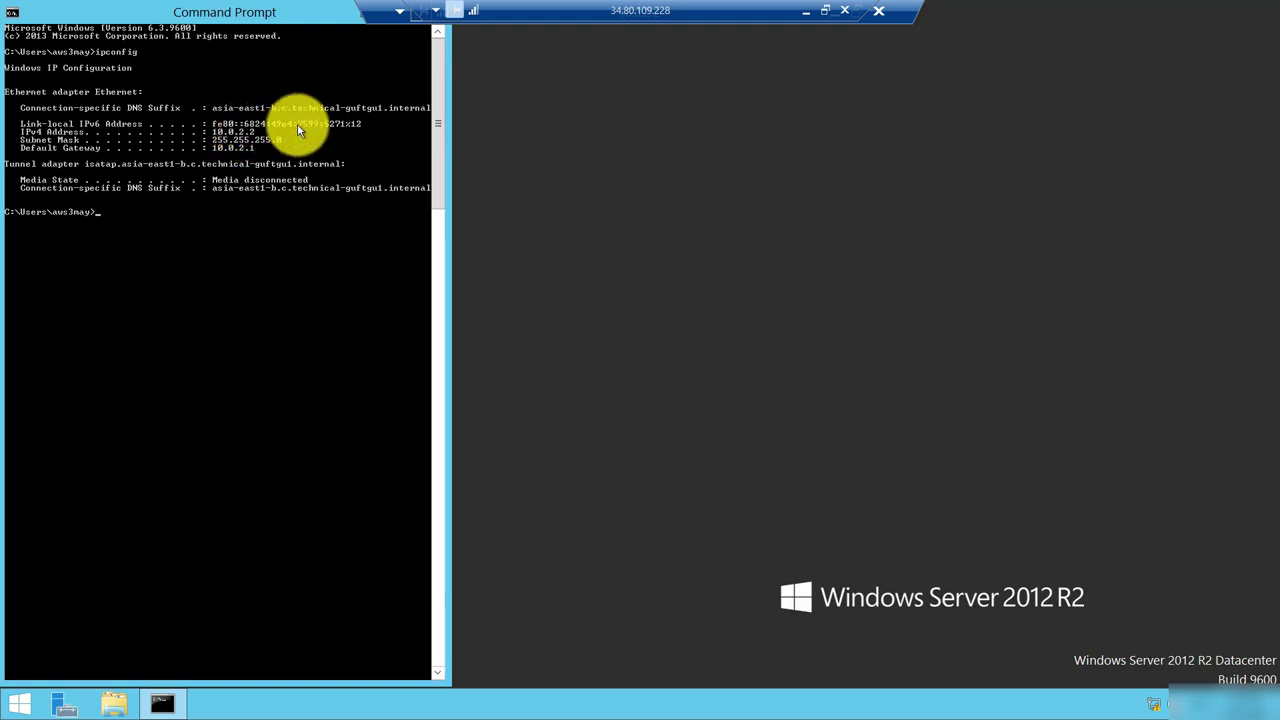
Step: In the Google Cloud console's VM instances list, check the internal IPs against the instance names
click(806, 11)
drag(561, 352, 592, 372)
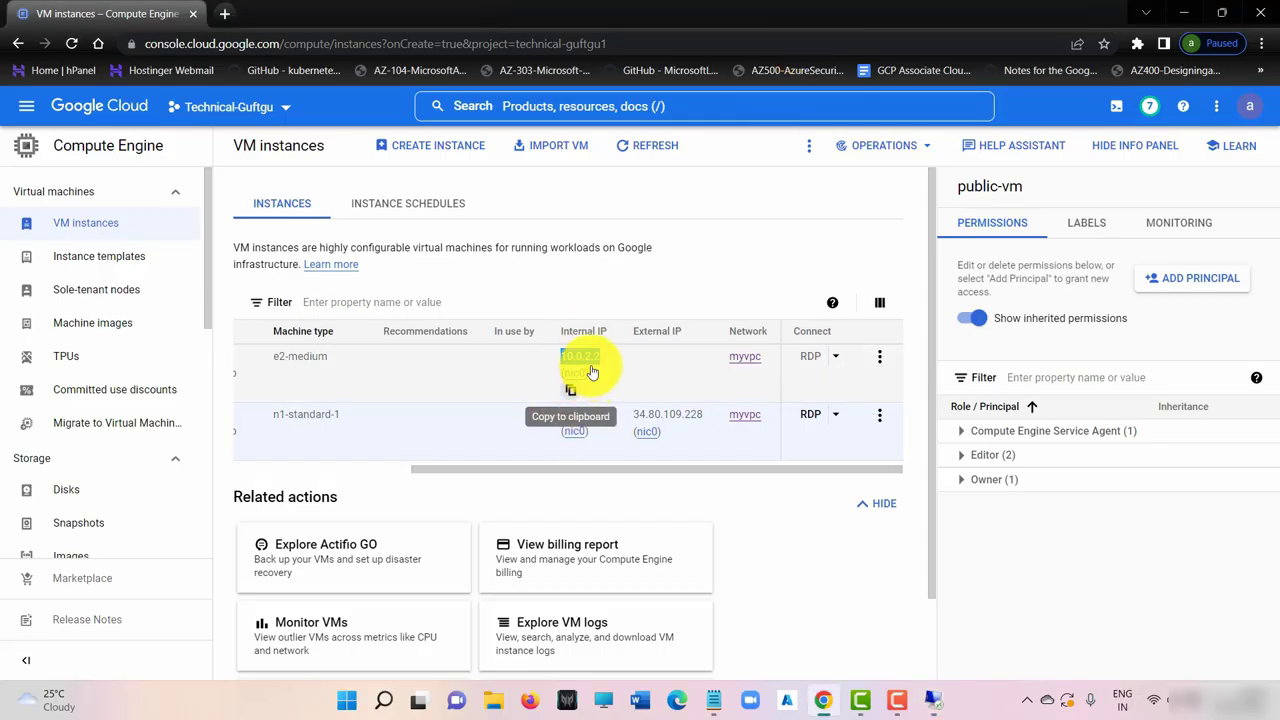
click(574, 474)
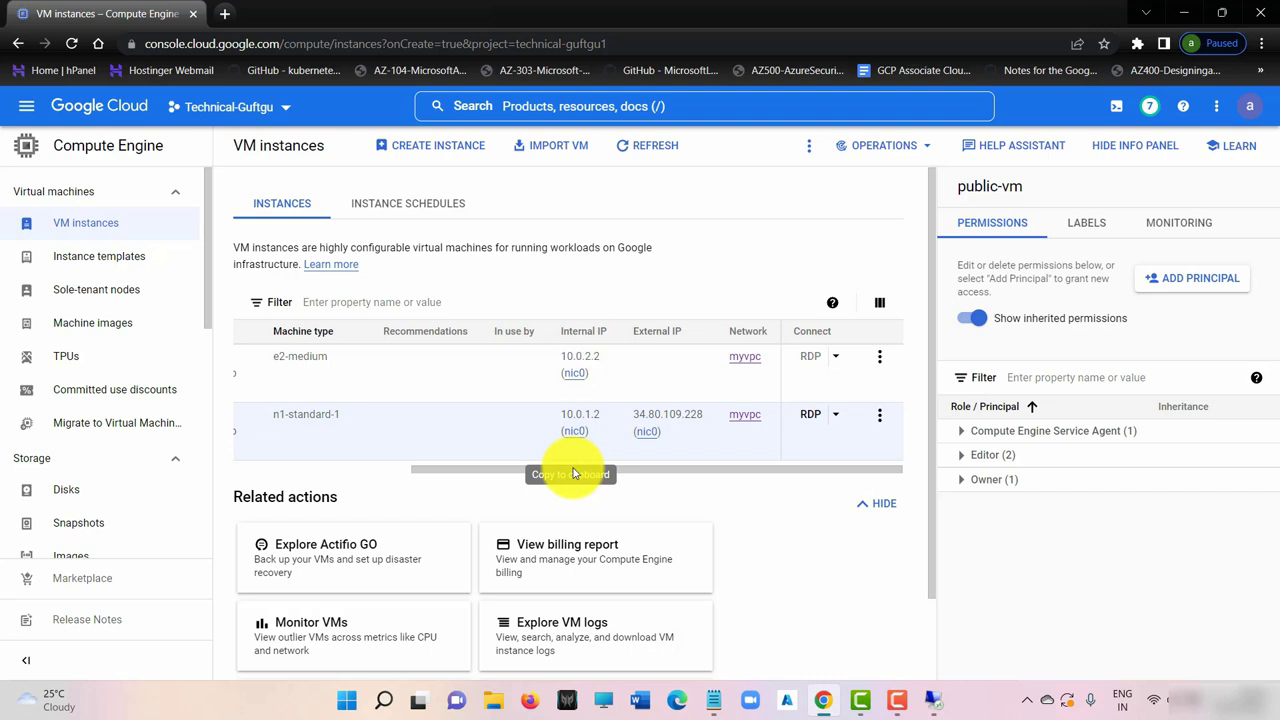
click(457, 471)
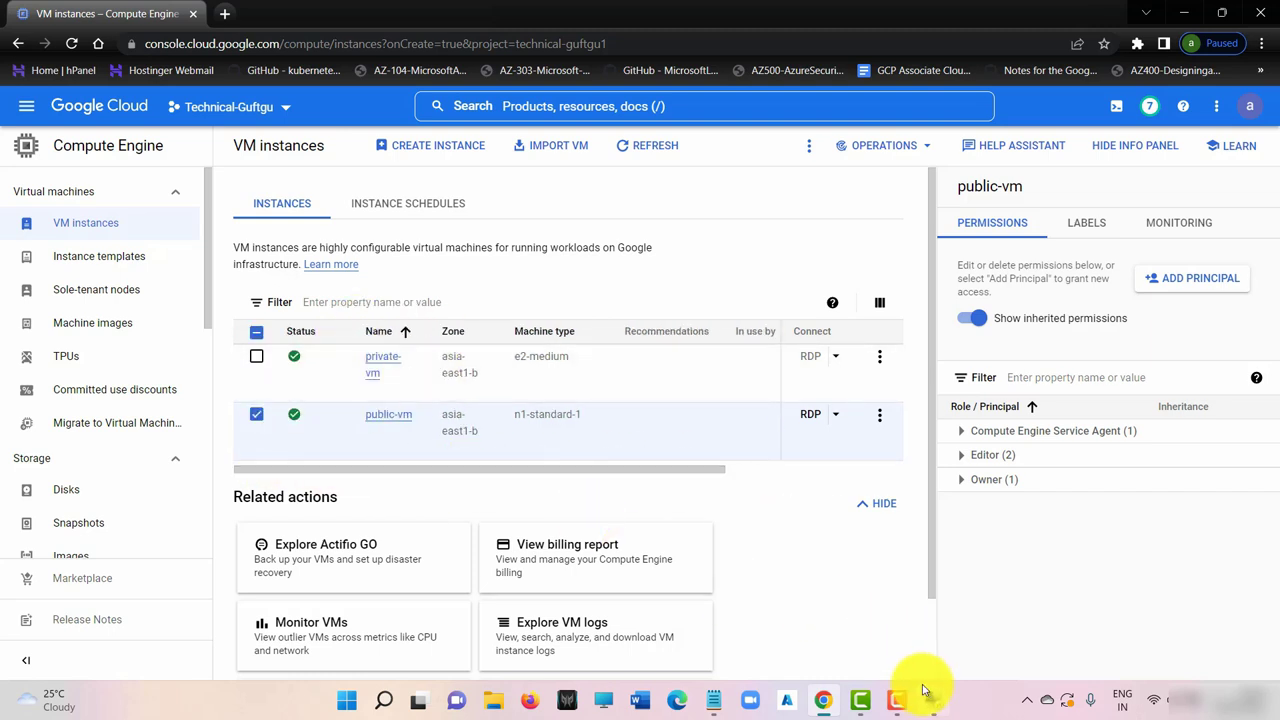
Step: Return to the private-vm session and ping google.com from Command Prompt to test internet access
click(925, 692)
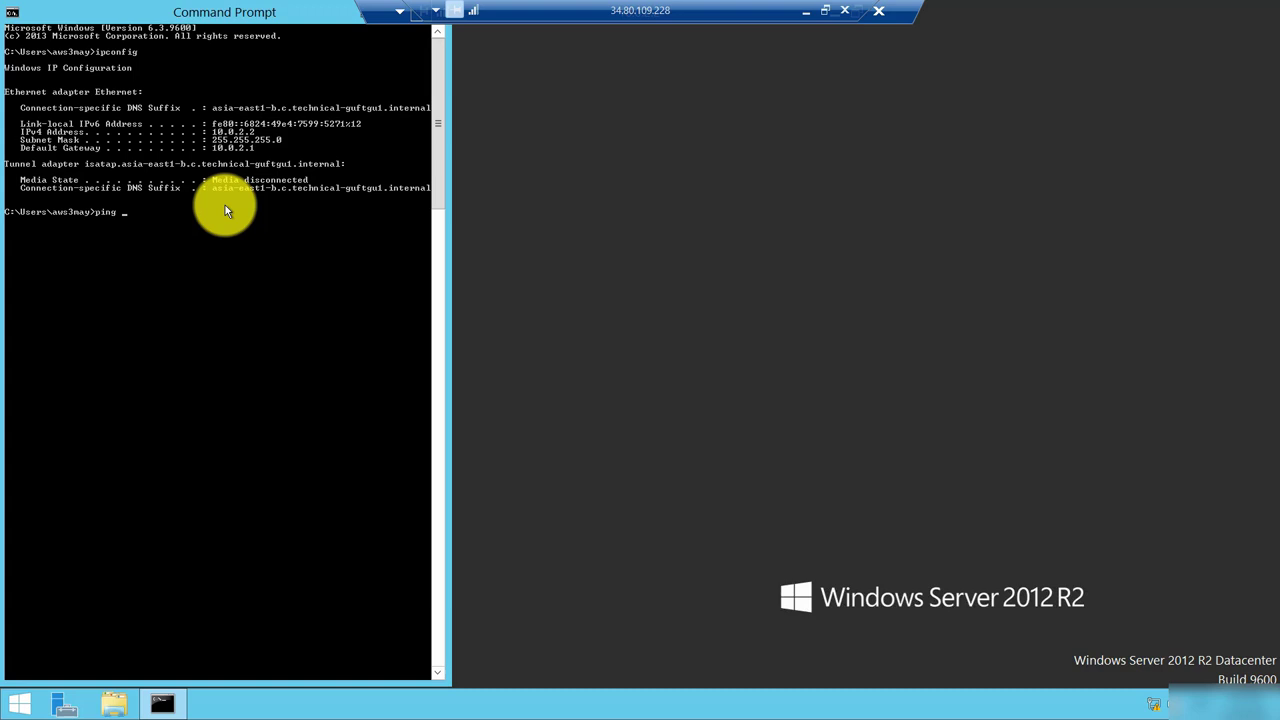
text(google.com)
key(Return)
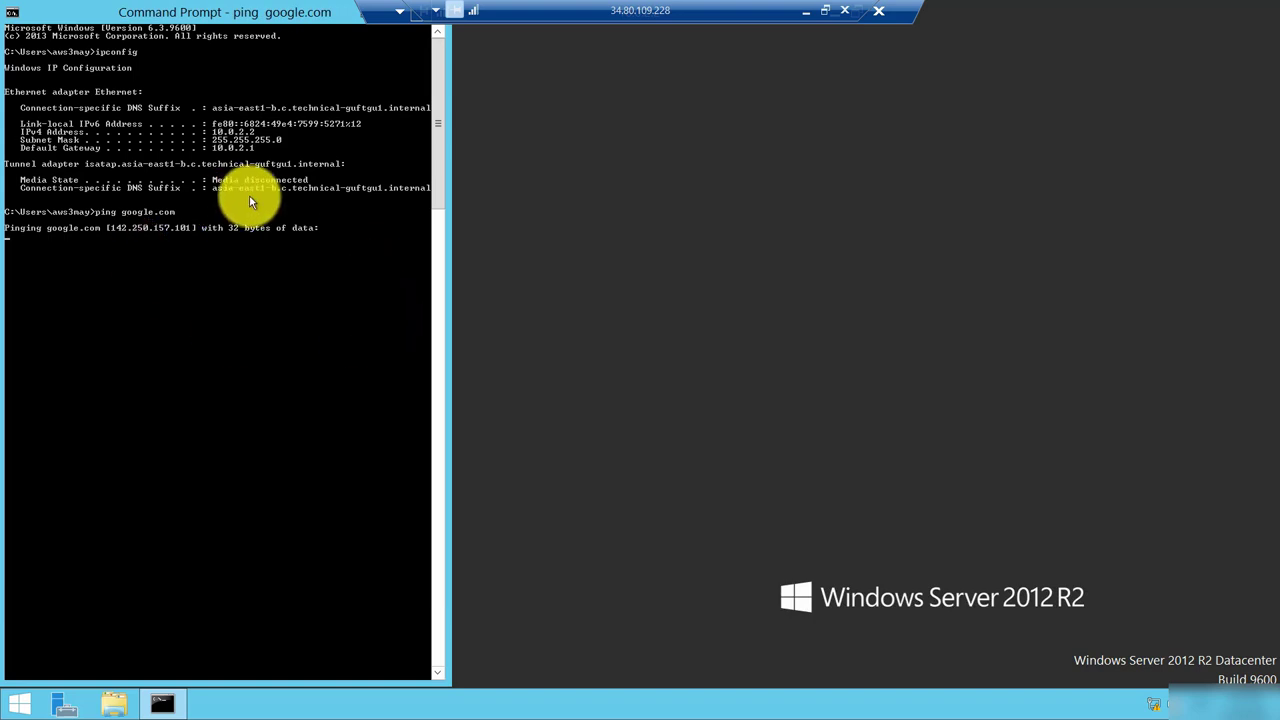
drag(381, 21, 606, 214)
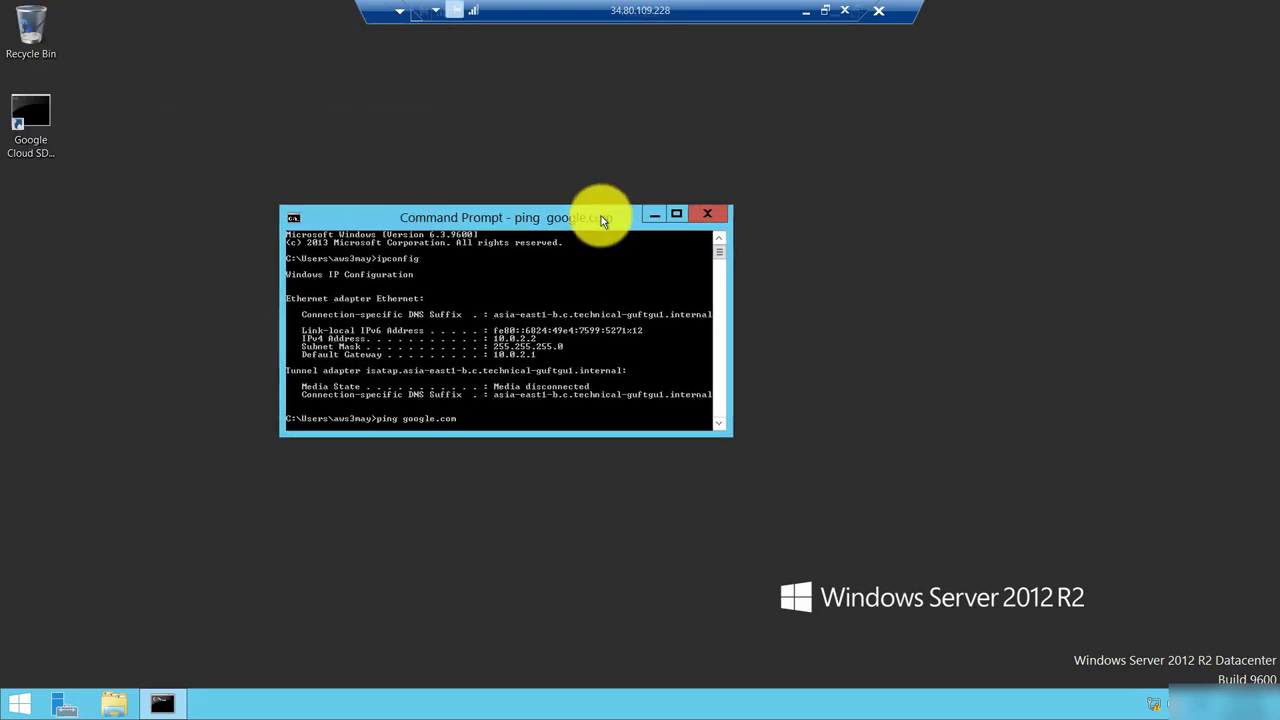
key(super+Left)
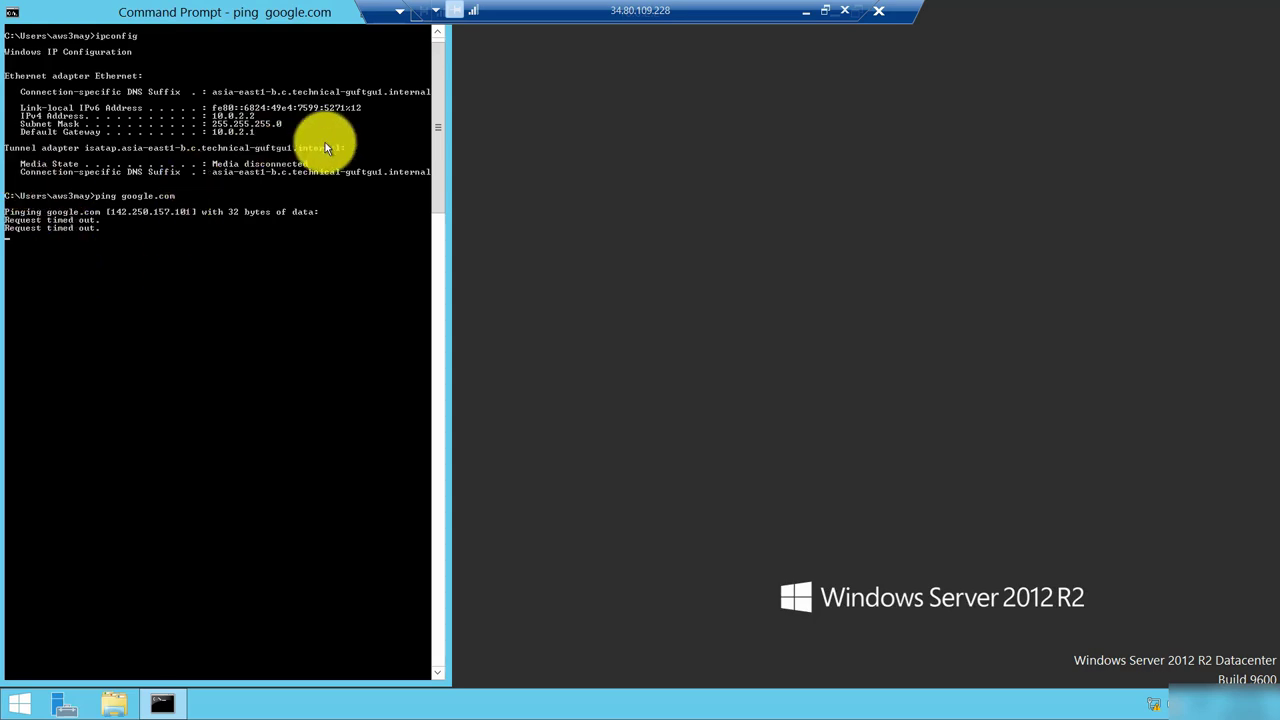
key(super+Down)
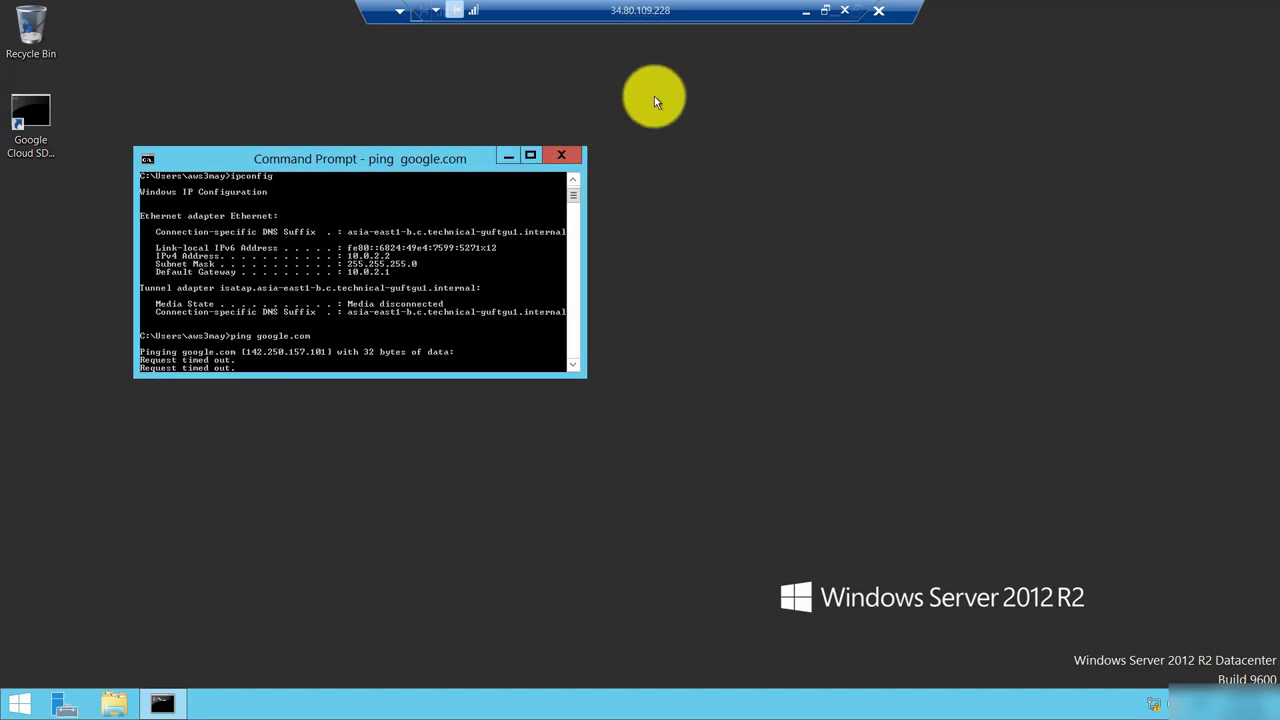
Step: Switch to the Google Cloud console, open the VPC network IP addresses page and start reserving an external static address named nat-ip
click(806, 12)
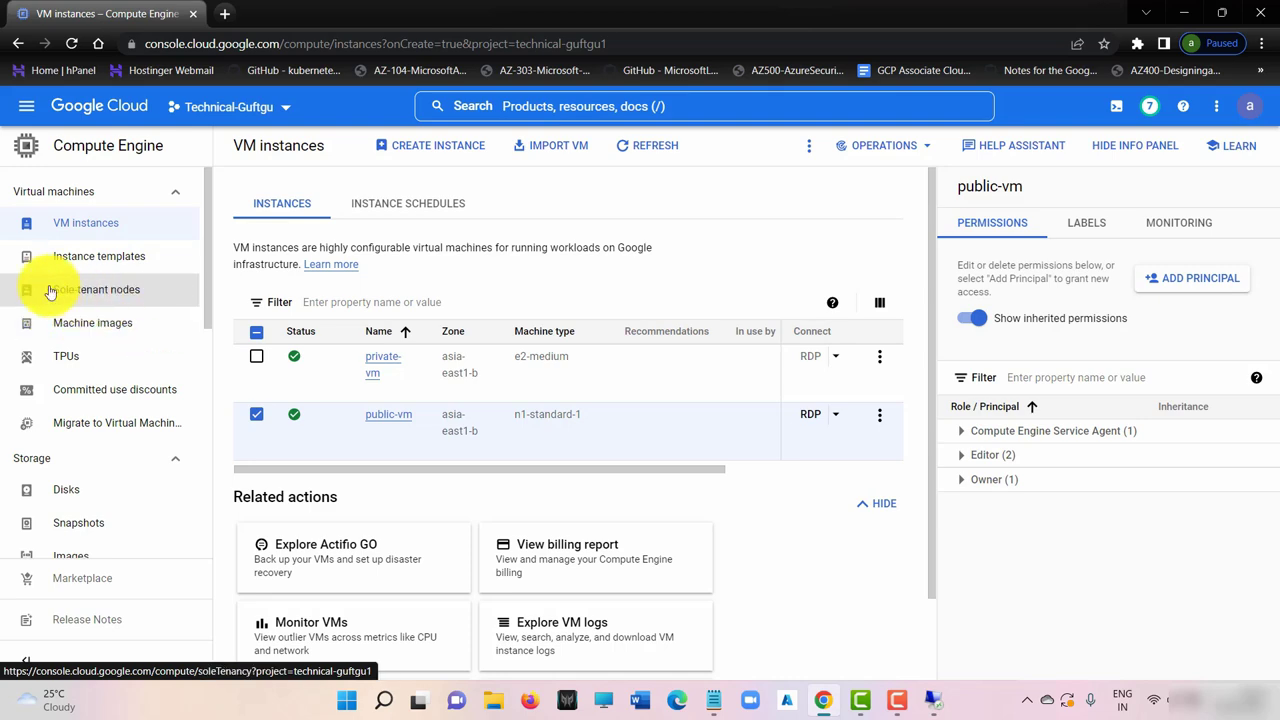
click(26, 106)
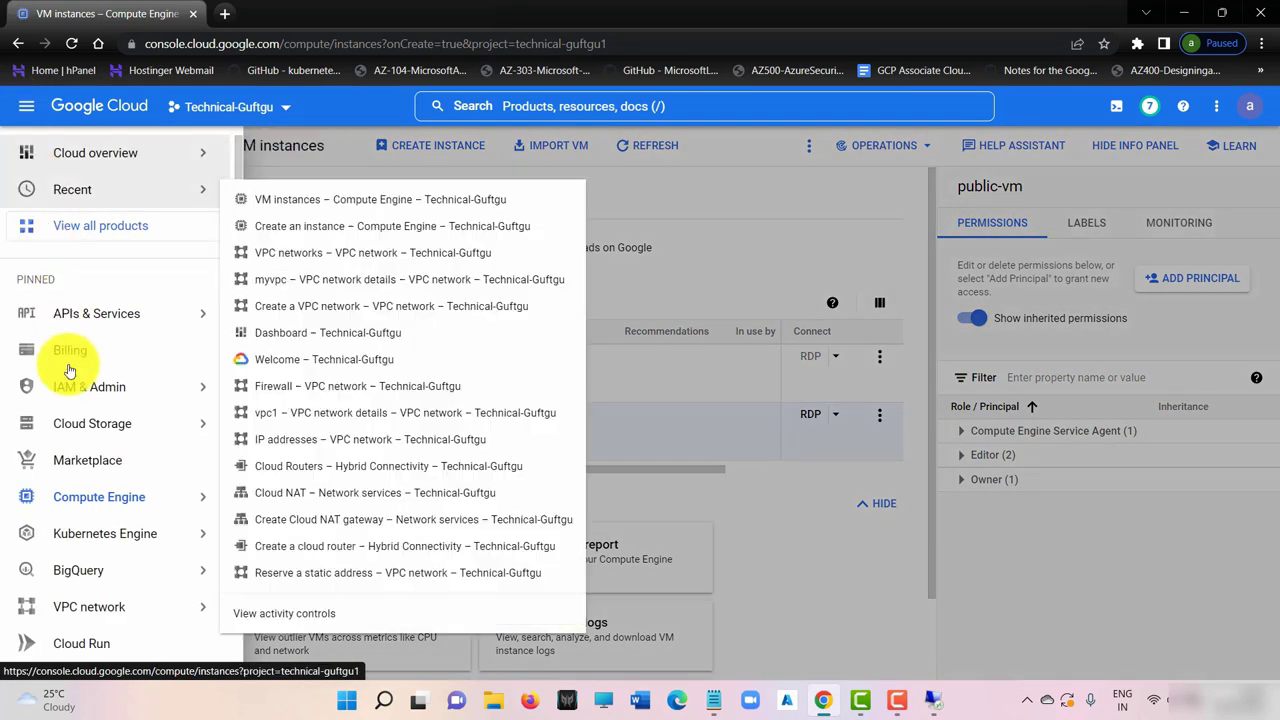
mouse_move(106, 608)
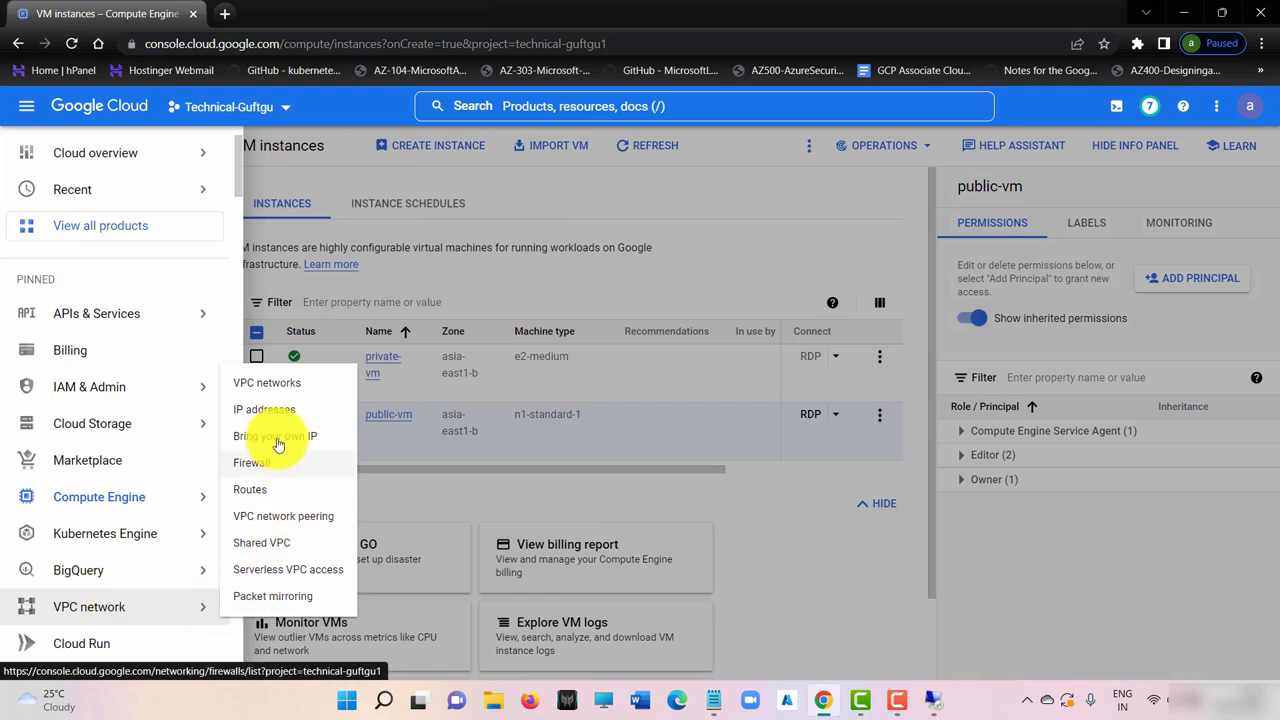
click(297, 410)
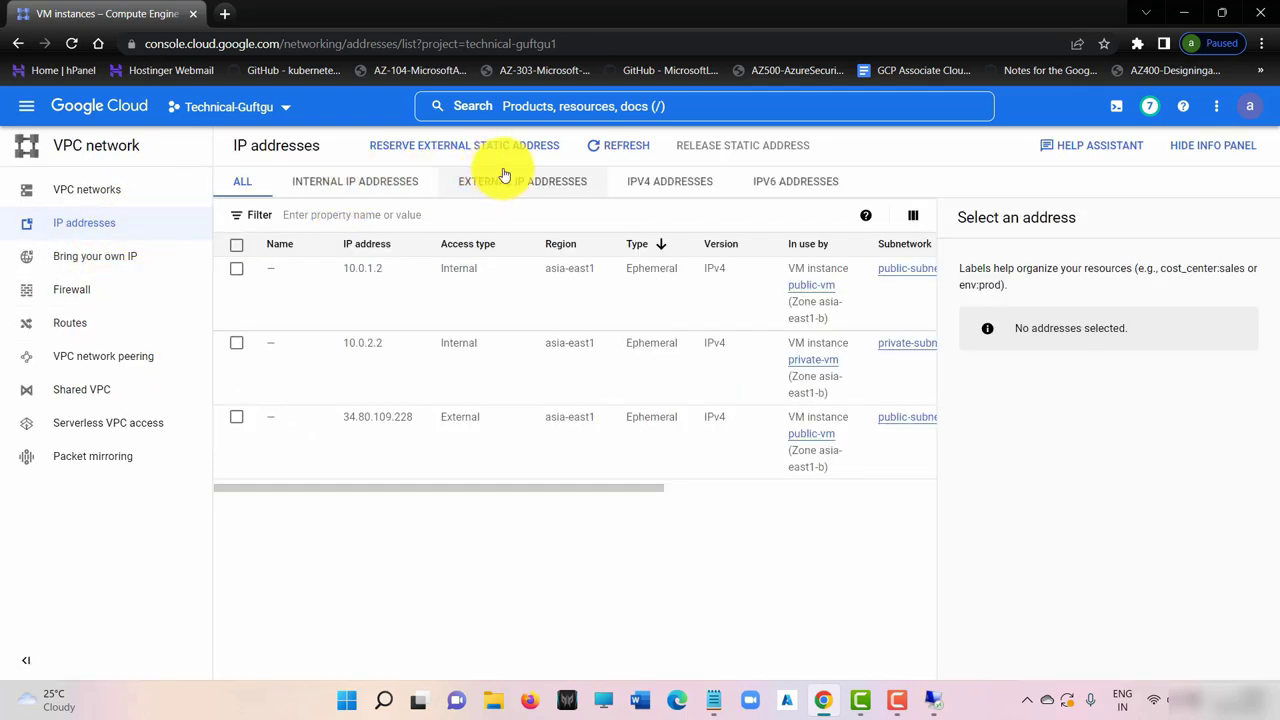
click(452, 147)
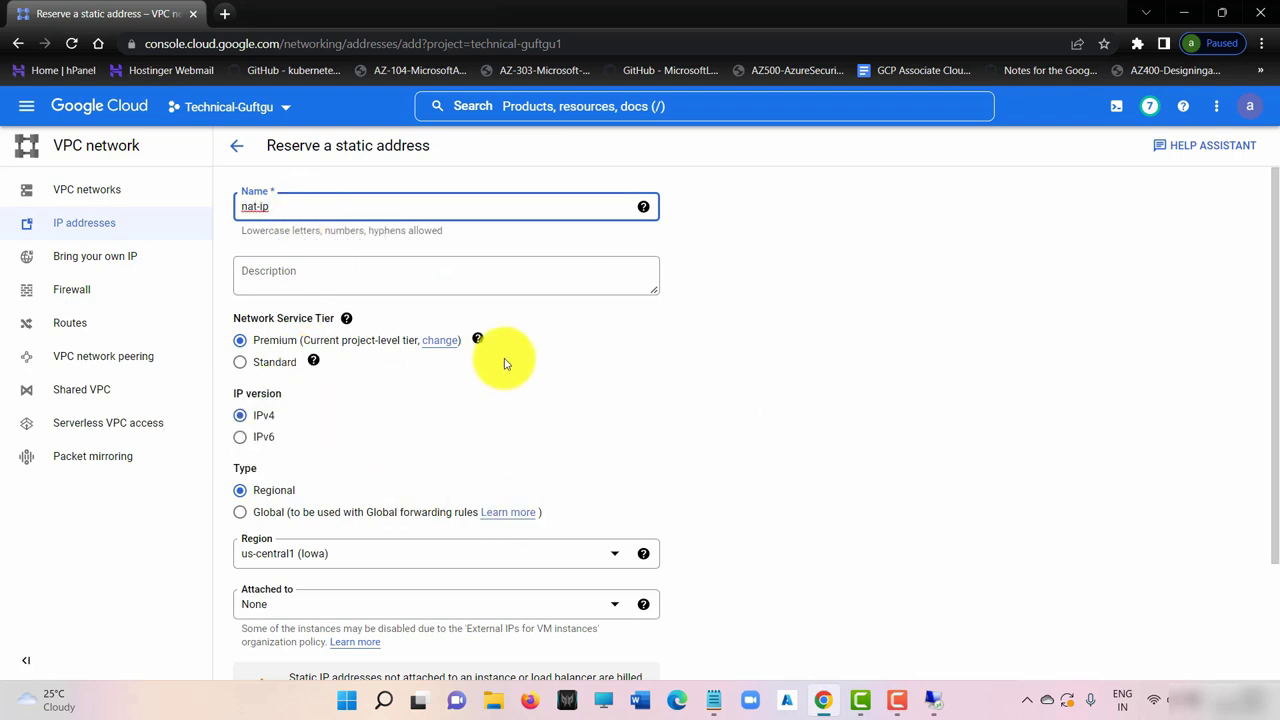
Step: Set the static address's region to asia-east1 (Taiwan), keep it attached to None and reserve it
scroll(419, 447, down, 3)
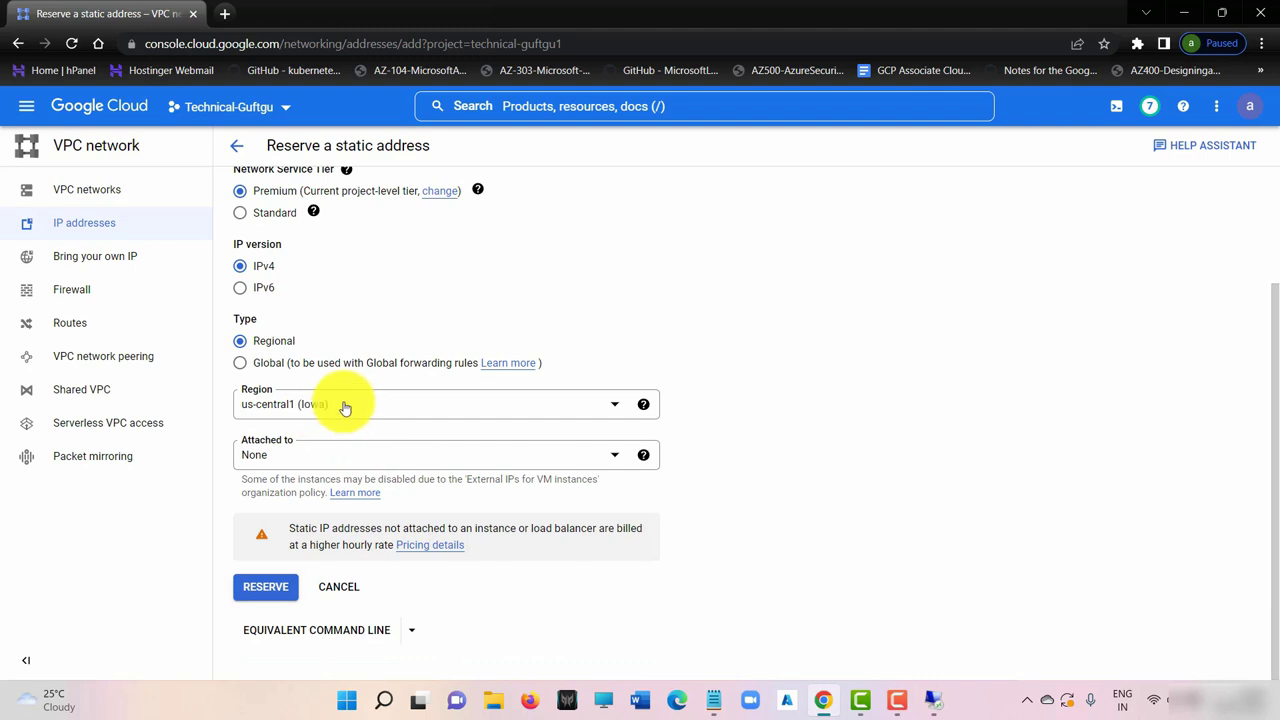
click(344, 405)
scroll(343, 551, down, 3)
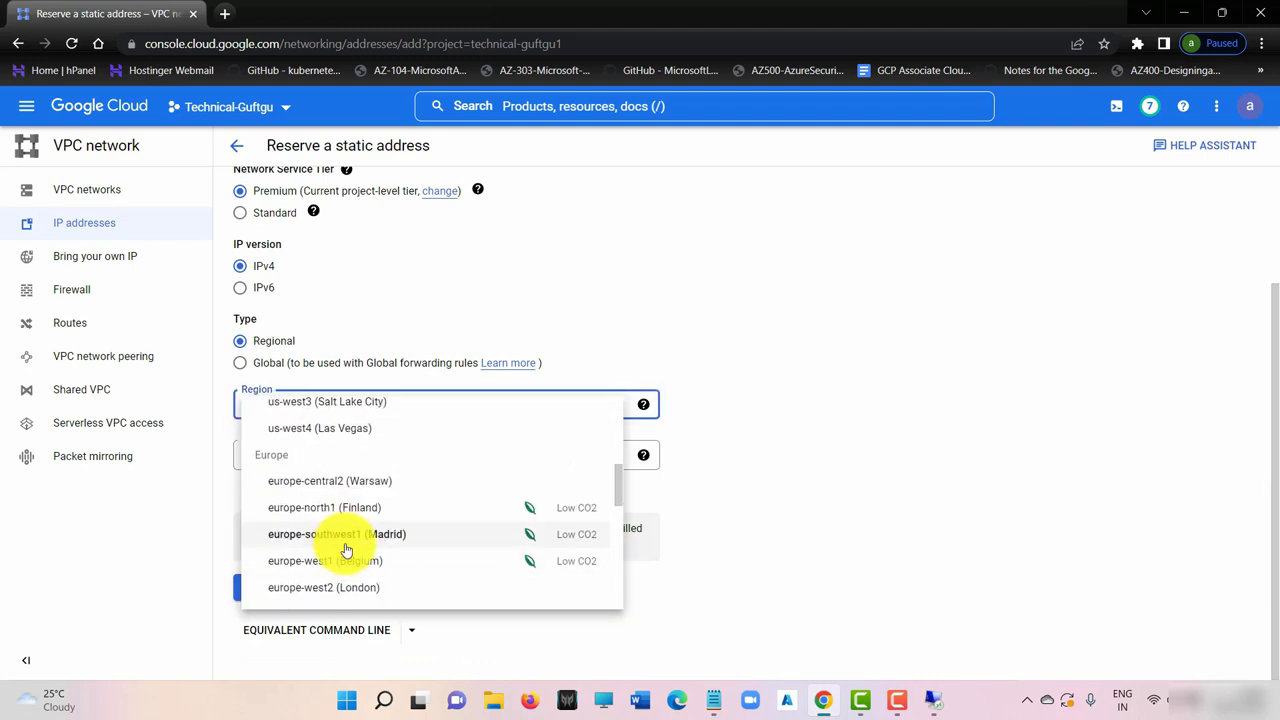
scroll(345, 545, down, 5)
scroll(337, 491, up, 2)
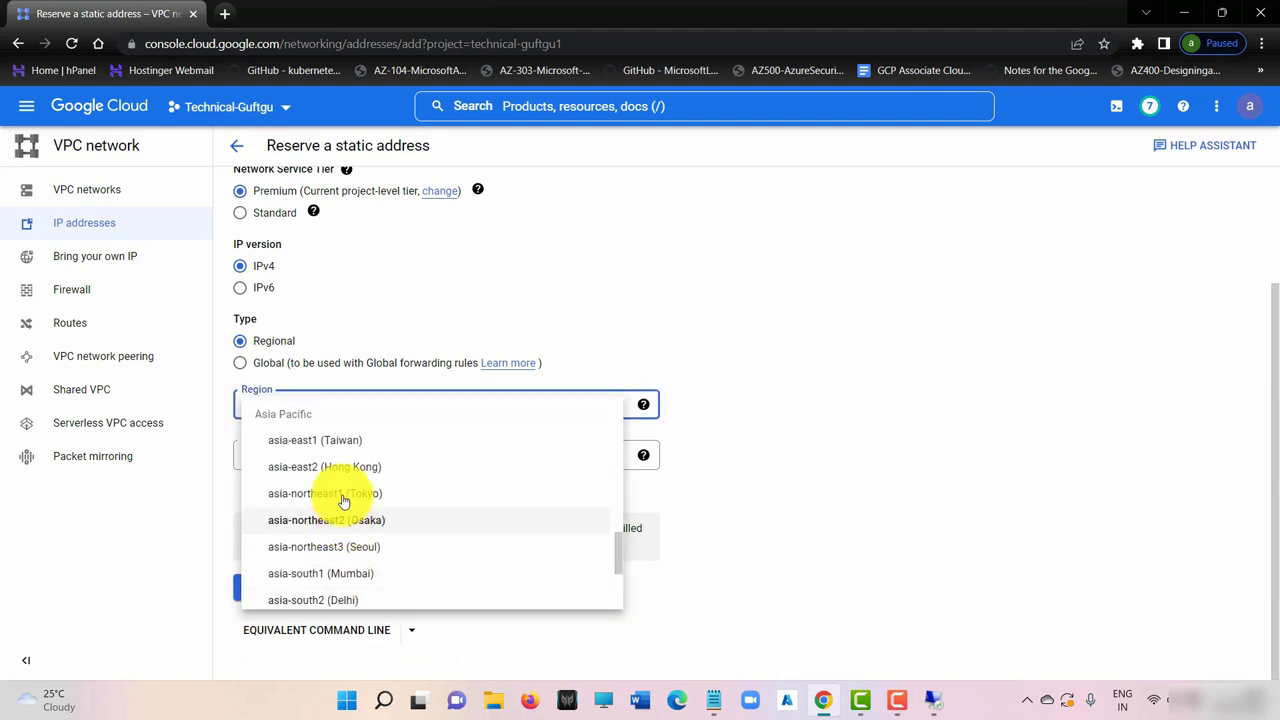
click(342, 445)
click(357, 456)
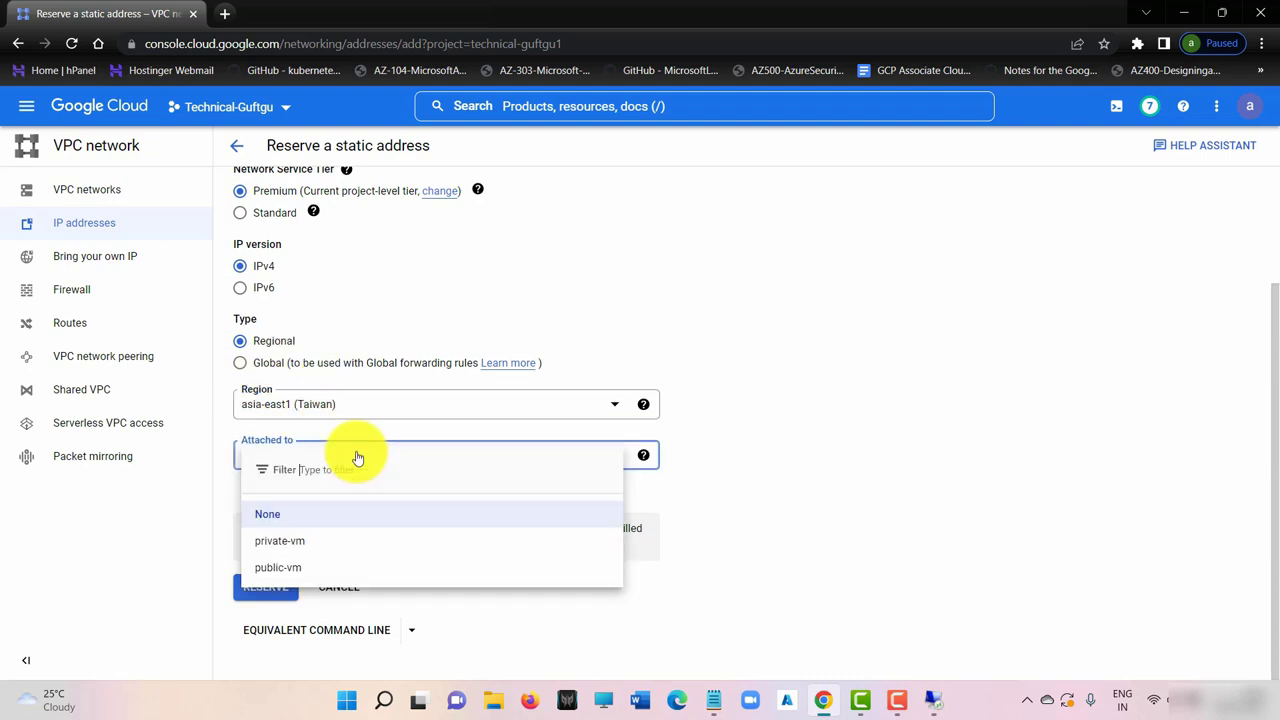
click(310, 519)
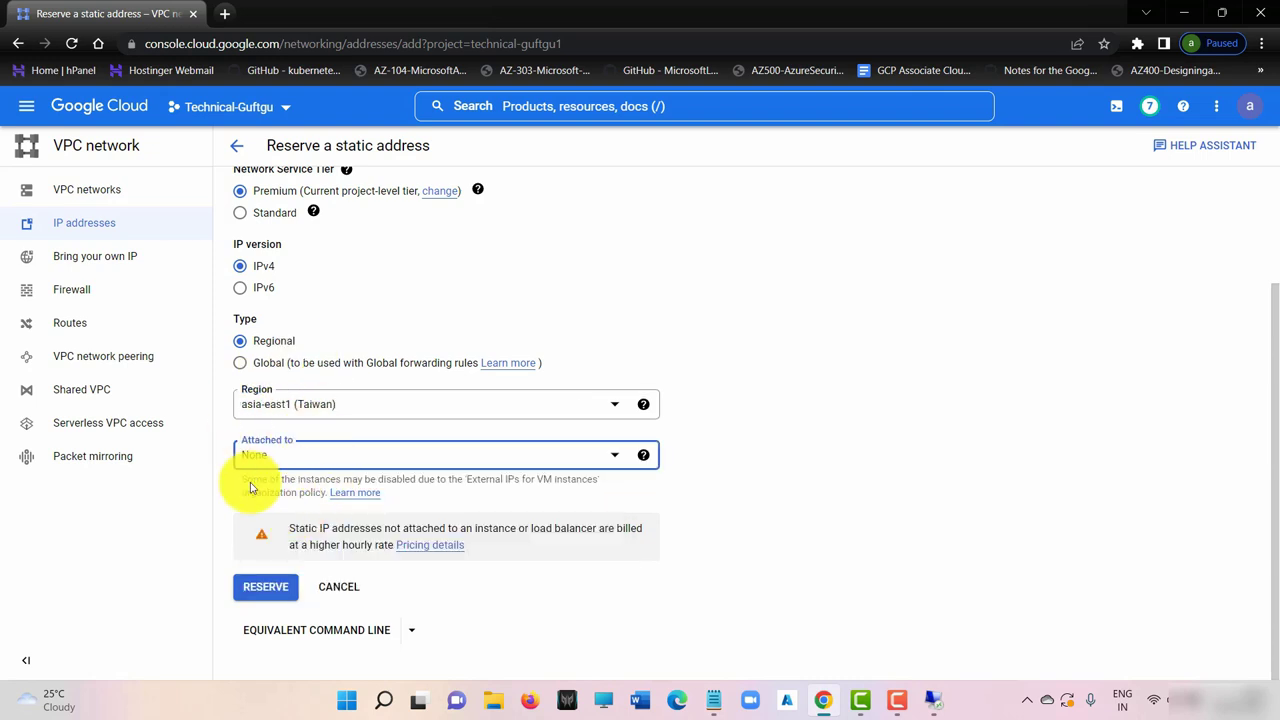
click(264, 590)
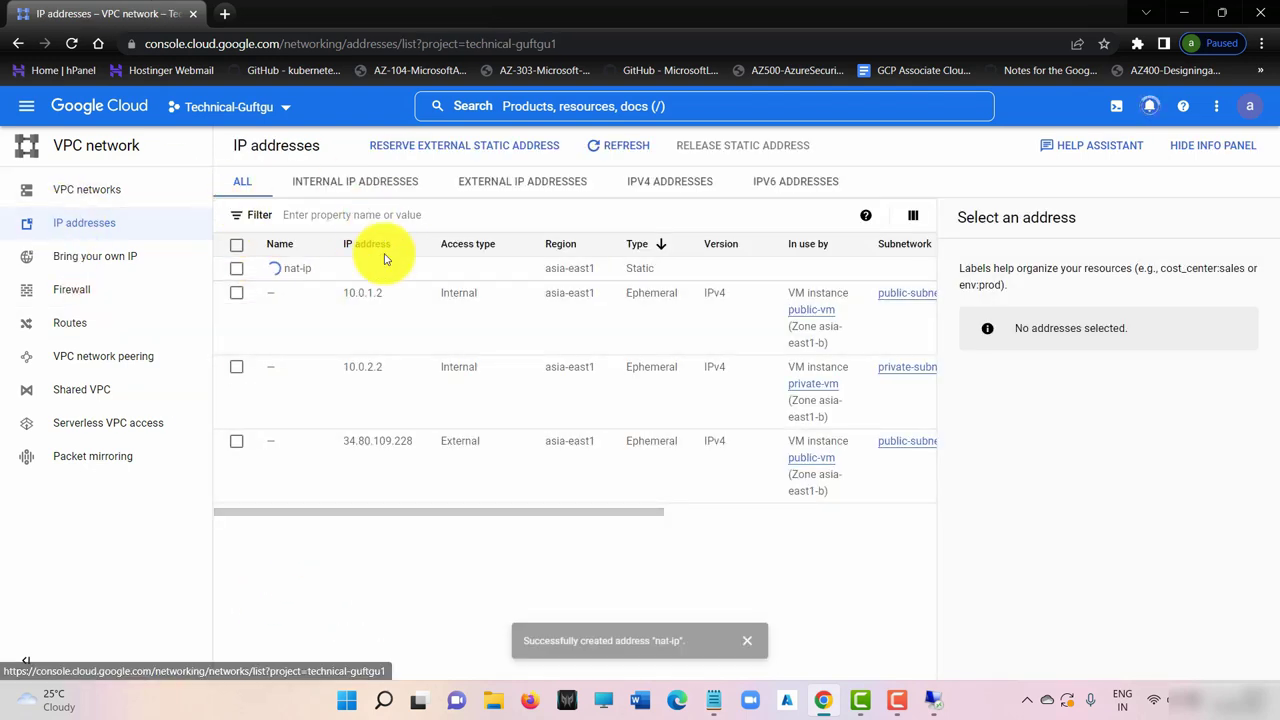
Step: Open the Cloud Routers page of Hybrid Connectivity and start creating a router
click(26, 106)
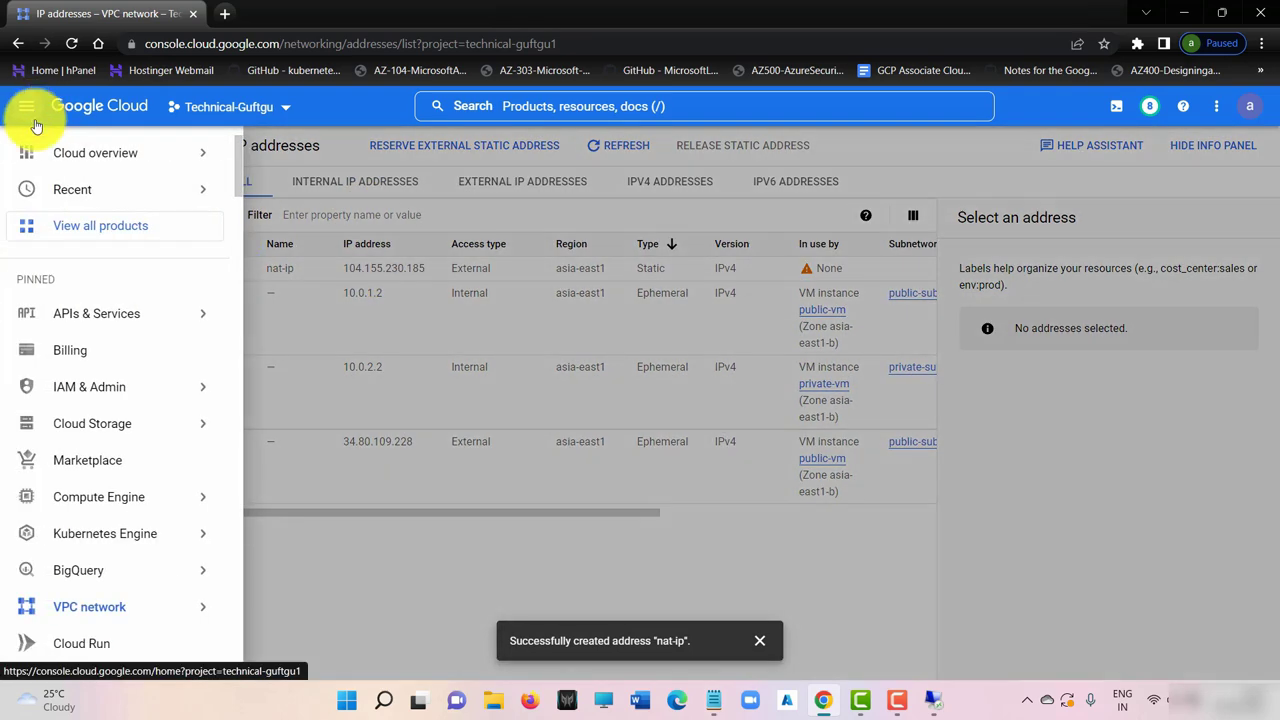
mouse_move(43, 147)
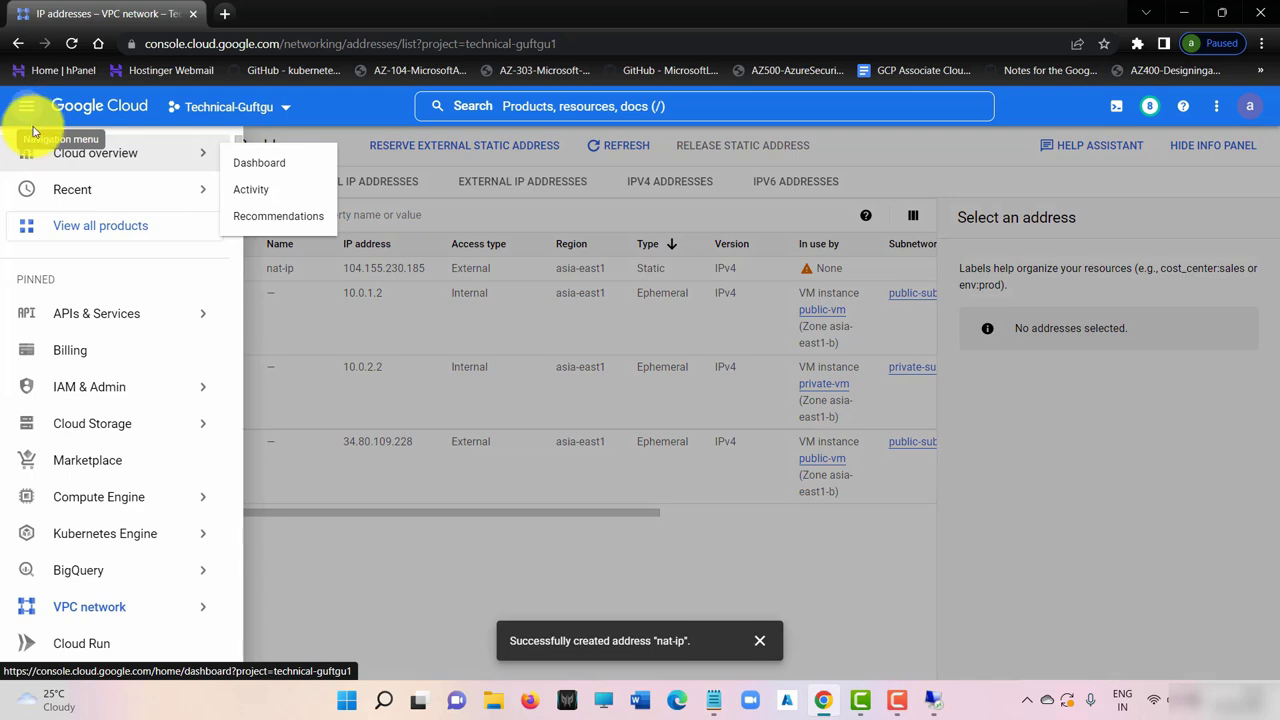
mouse_move(109, 606)
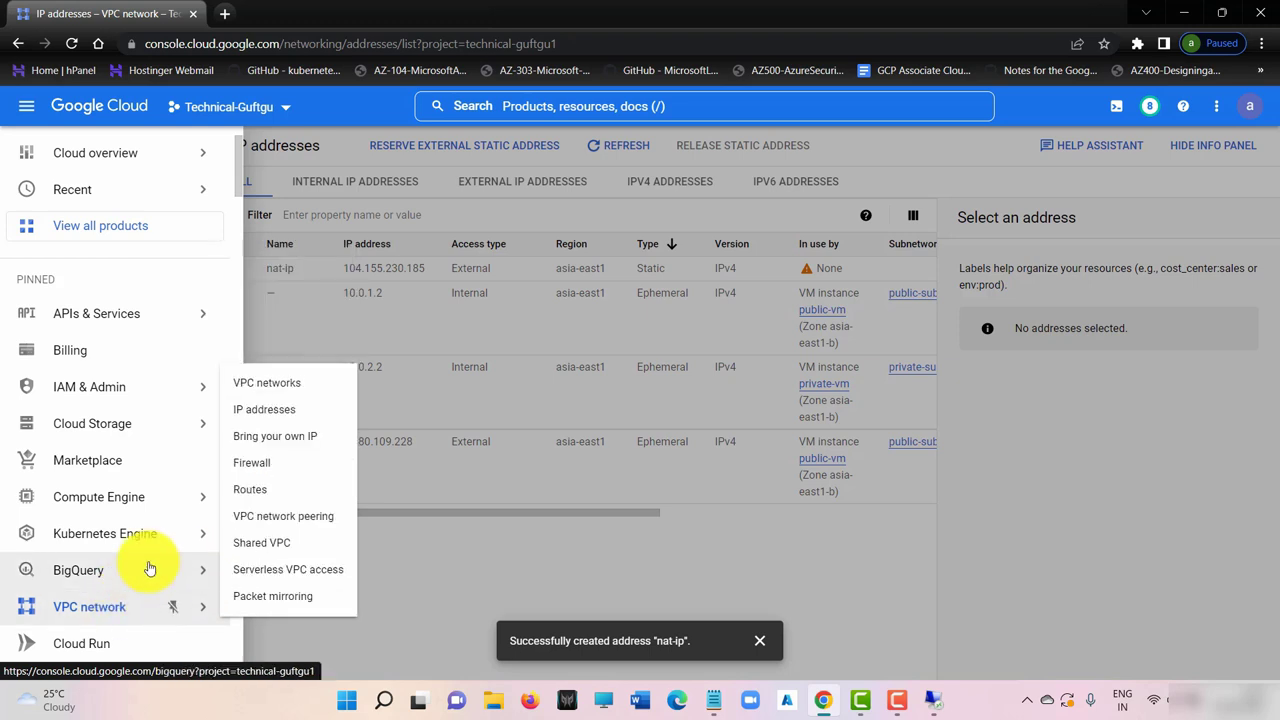
mouse_move(140, 534)
scroll(140, 625, down, 3)
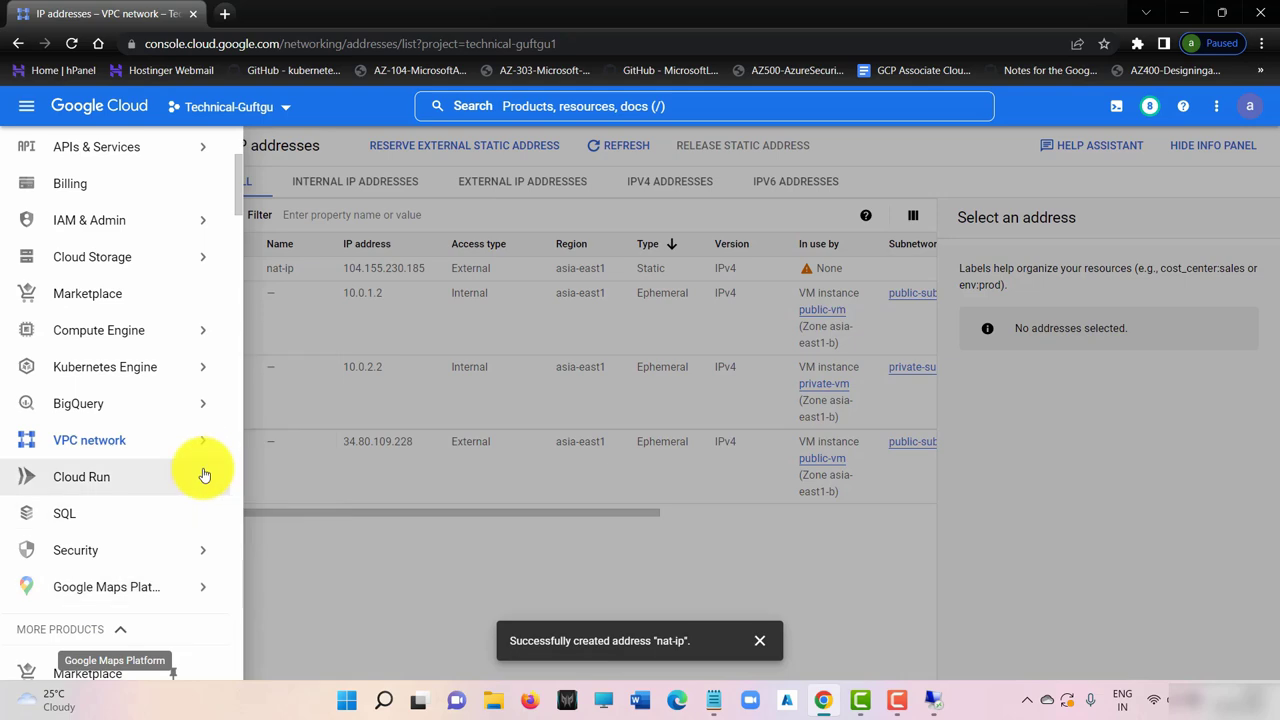
scroll(200, 488, down, 5)
scroll(200, 505, down, 7)
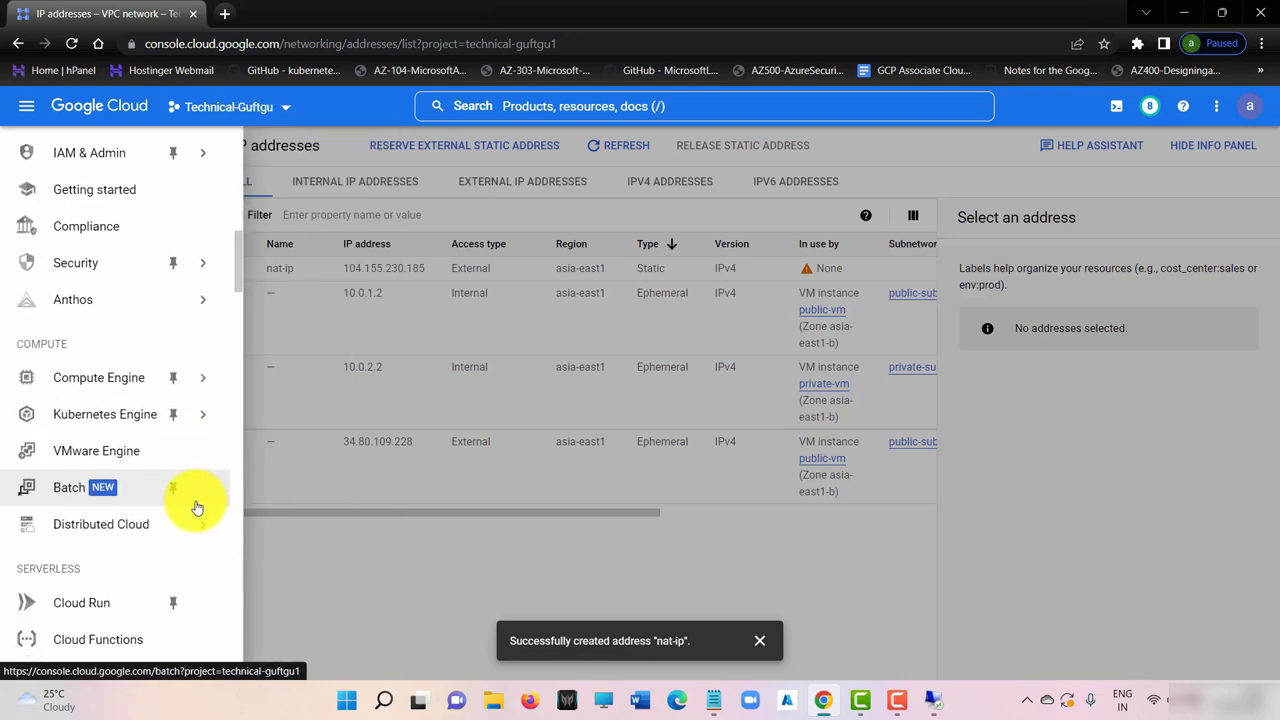
scroll(197, 510, down, 10)
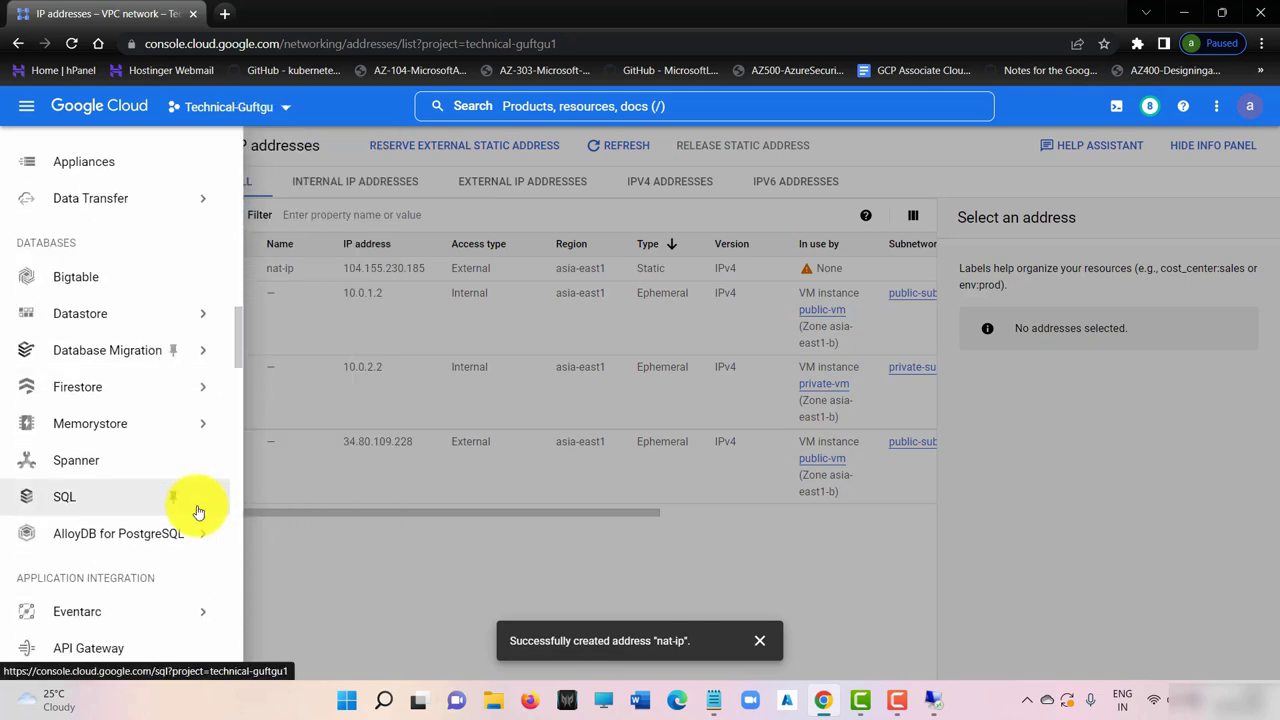
scroll(197, 510, down, 3)
mouse_move(143, 412)
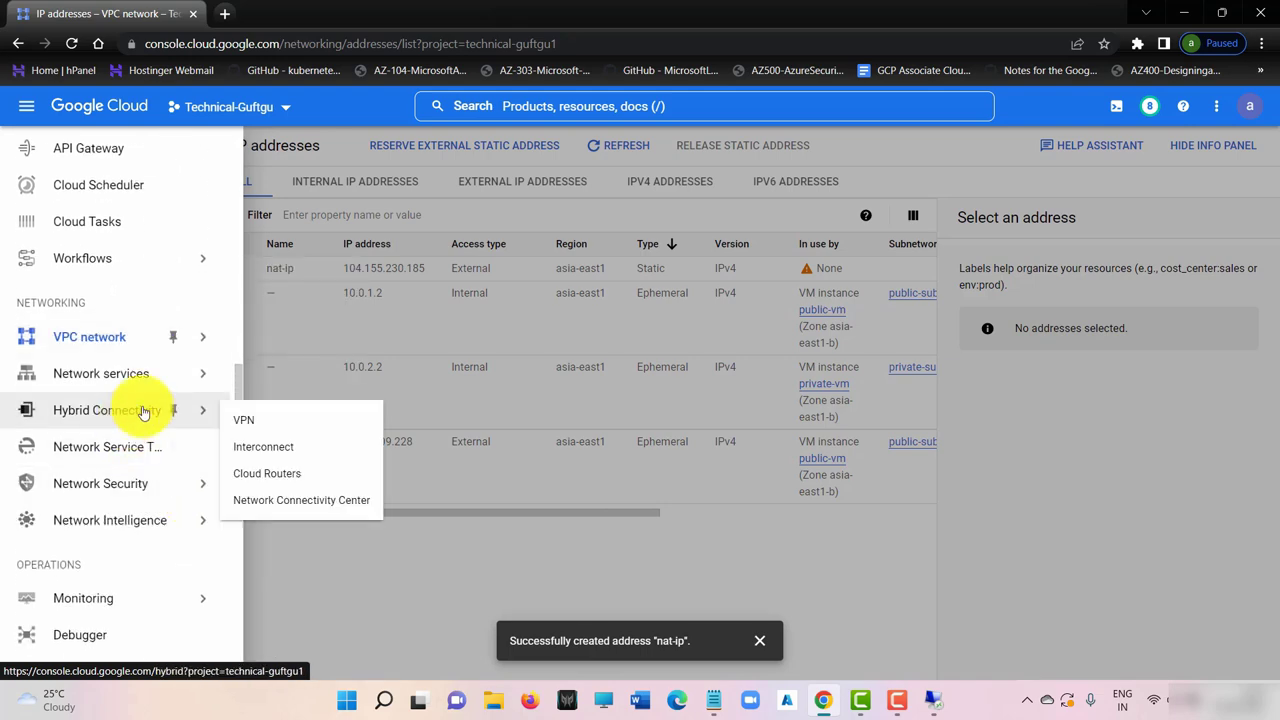
click(302, 479)
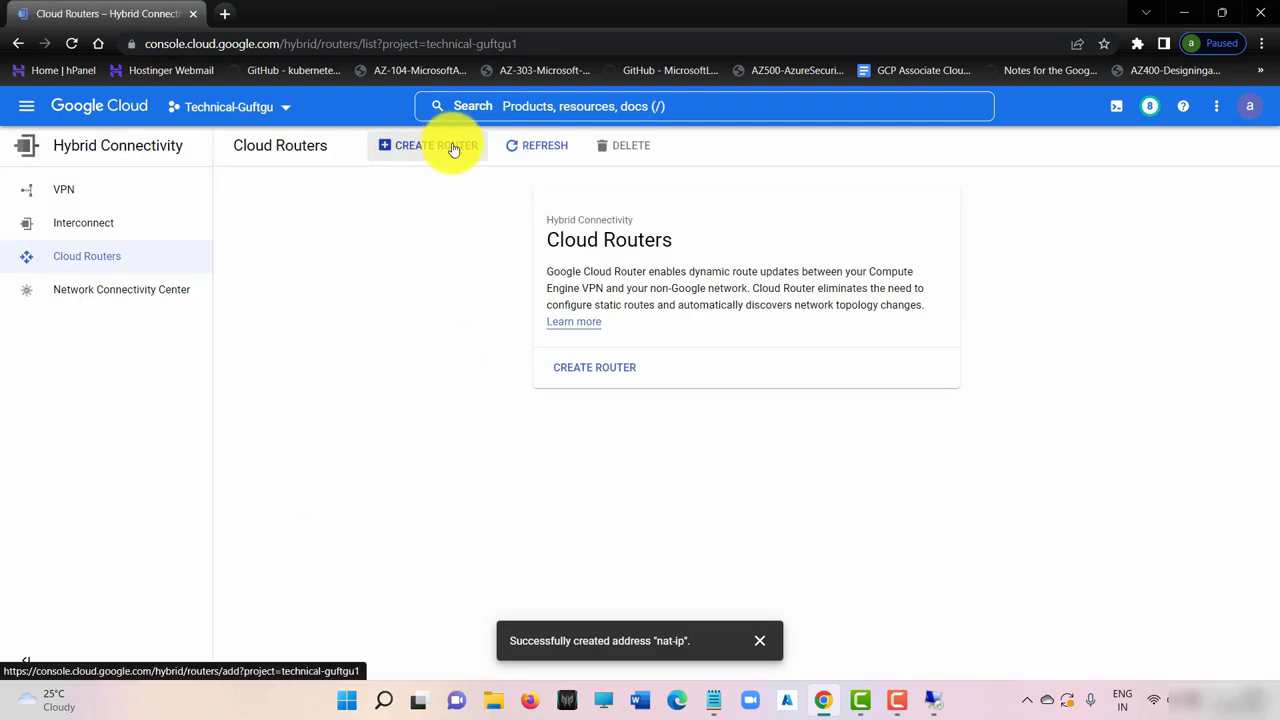
click(453, 148)
Step: Name the cloud router nat-router and assign it to the myvpc network
click(374, 252)
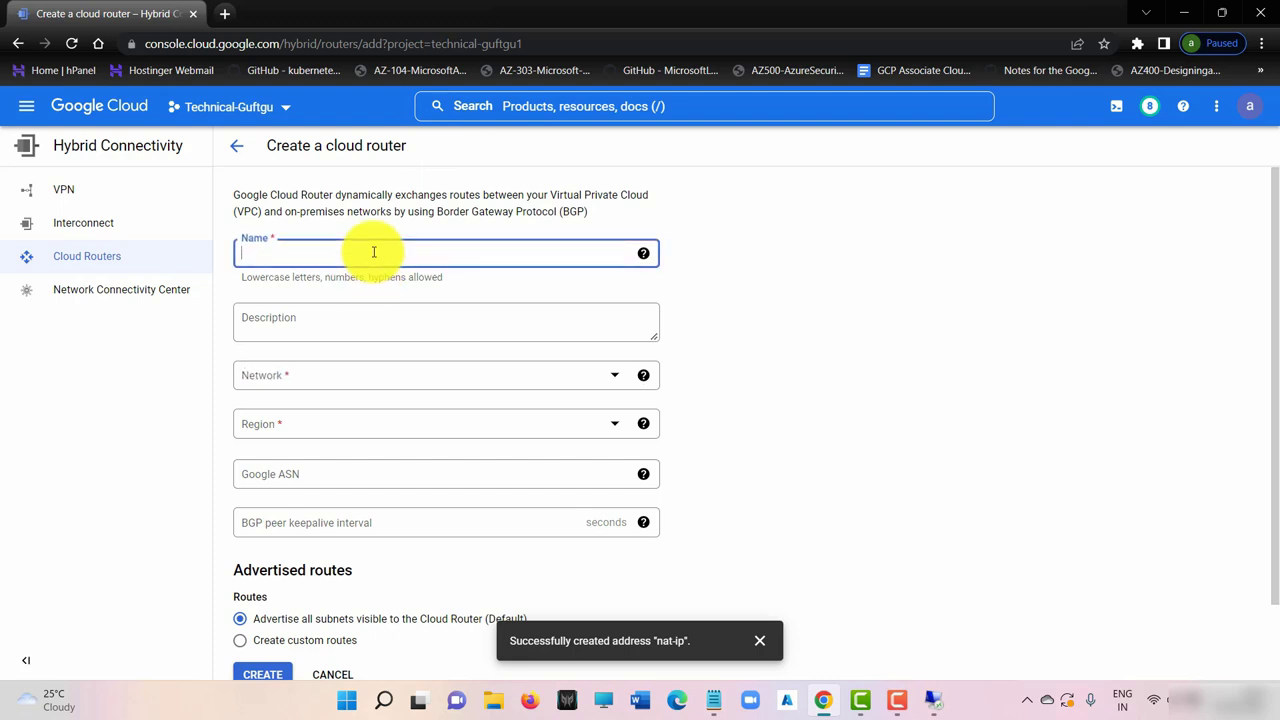
text(nat)
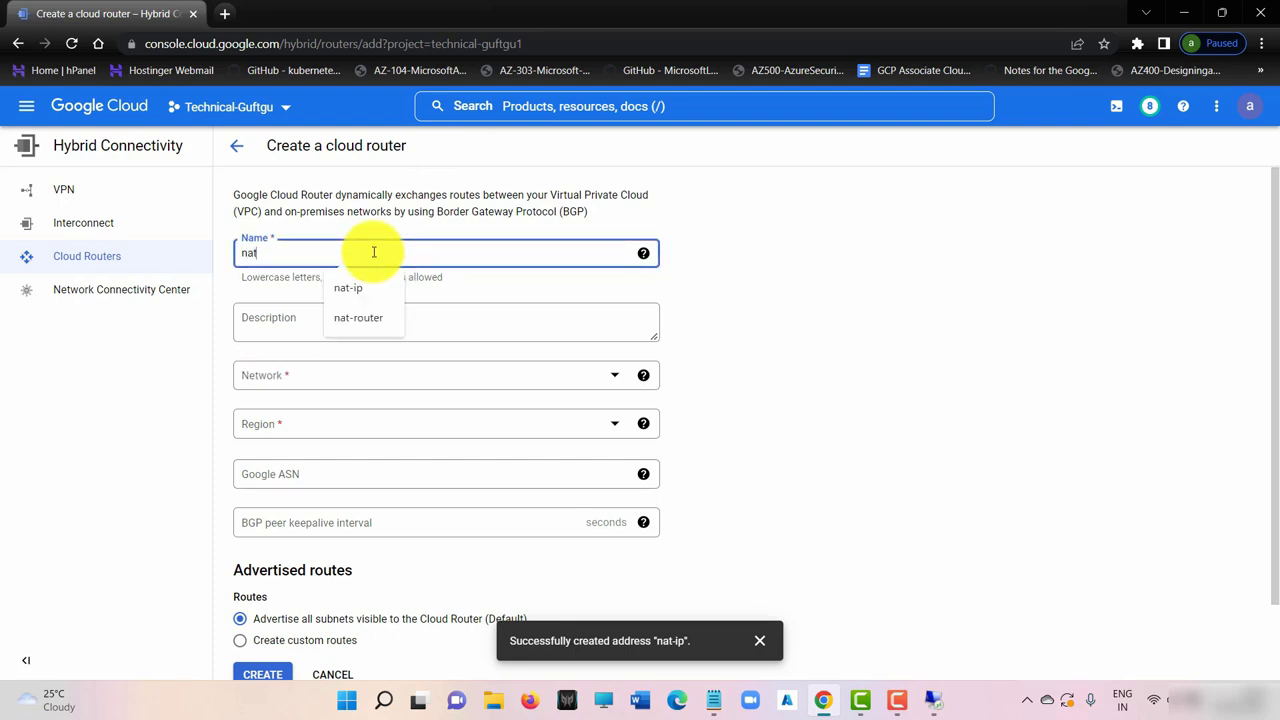
text(-router)
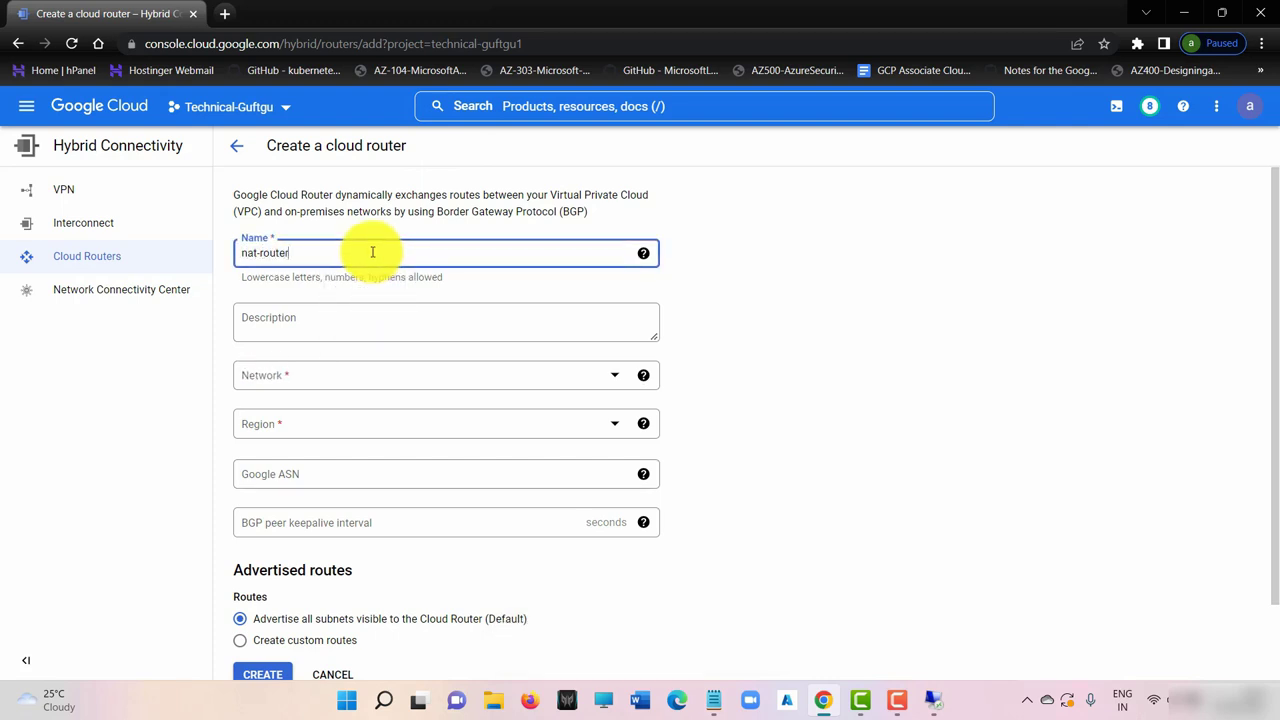
click(337, 377)
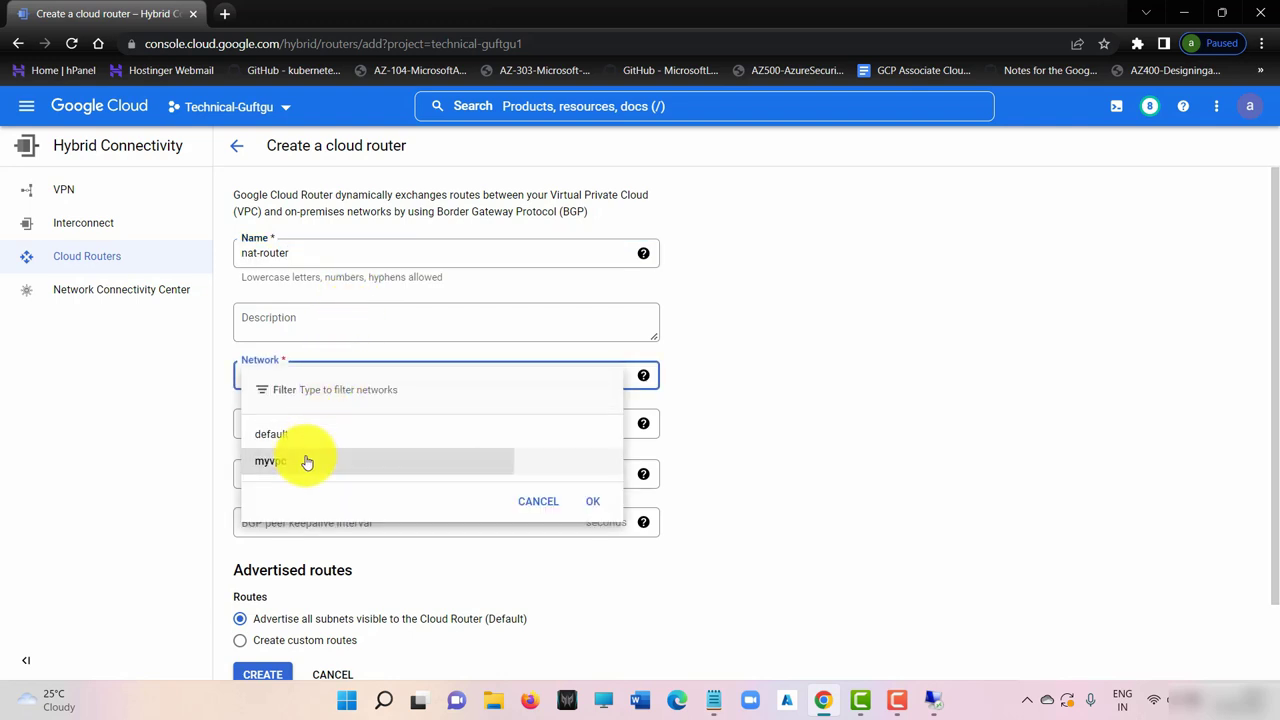
click(309, 460)
Step: Set the router's region to asia-east1 (Taiwan) and create it with the default advertised routes
click(372, 428)
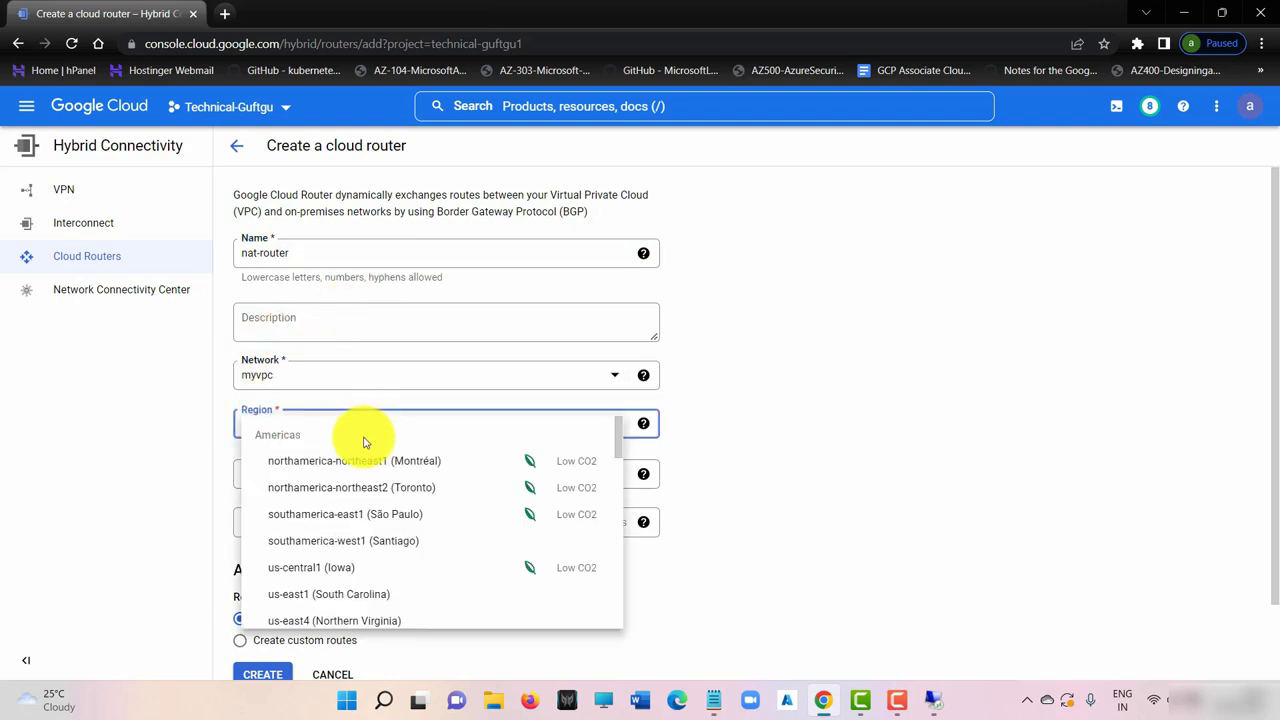
scroll(346, 528, down, 10)
click(336, 546)
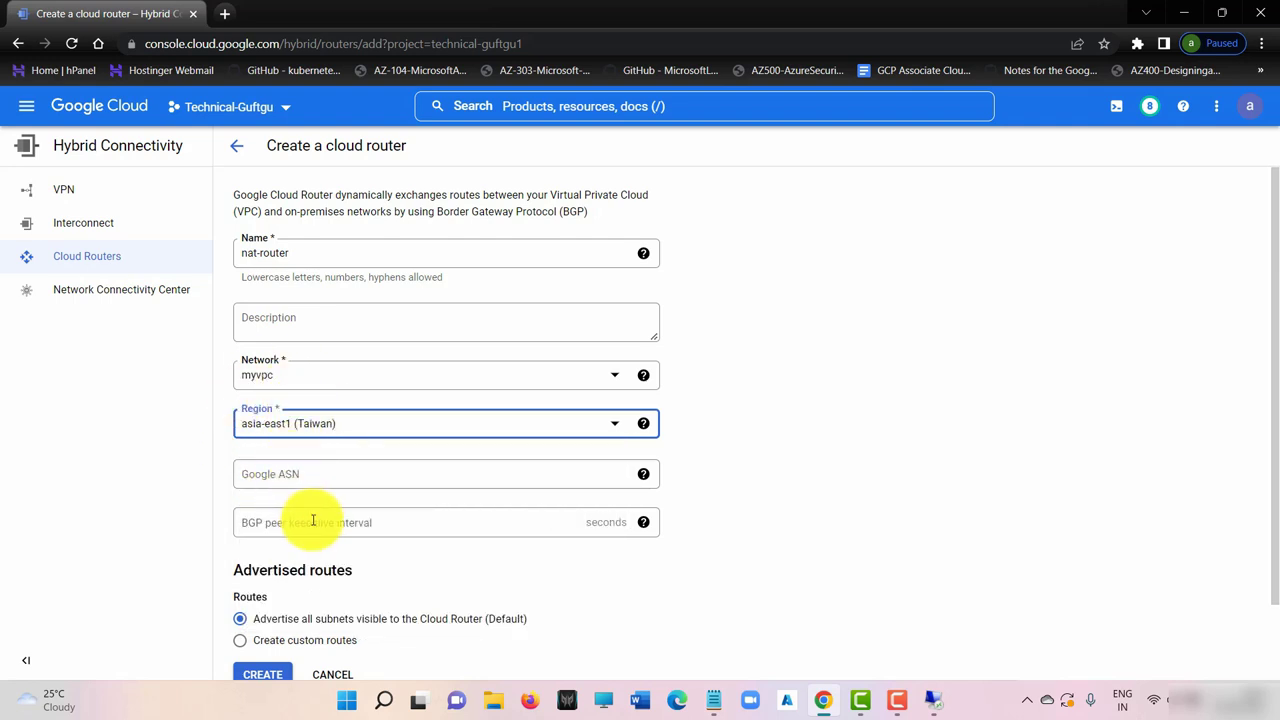
scroll(314, 525, down, 1)
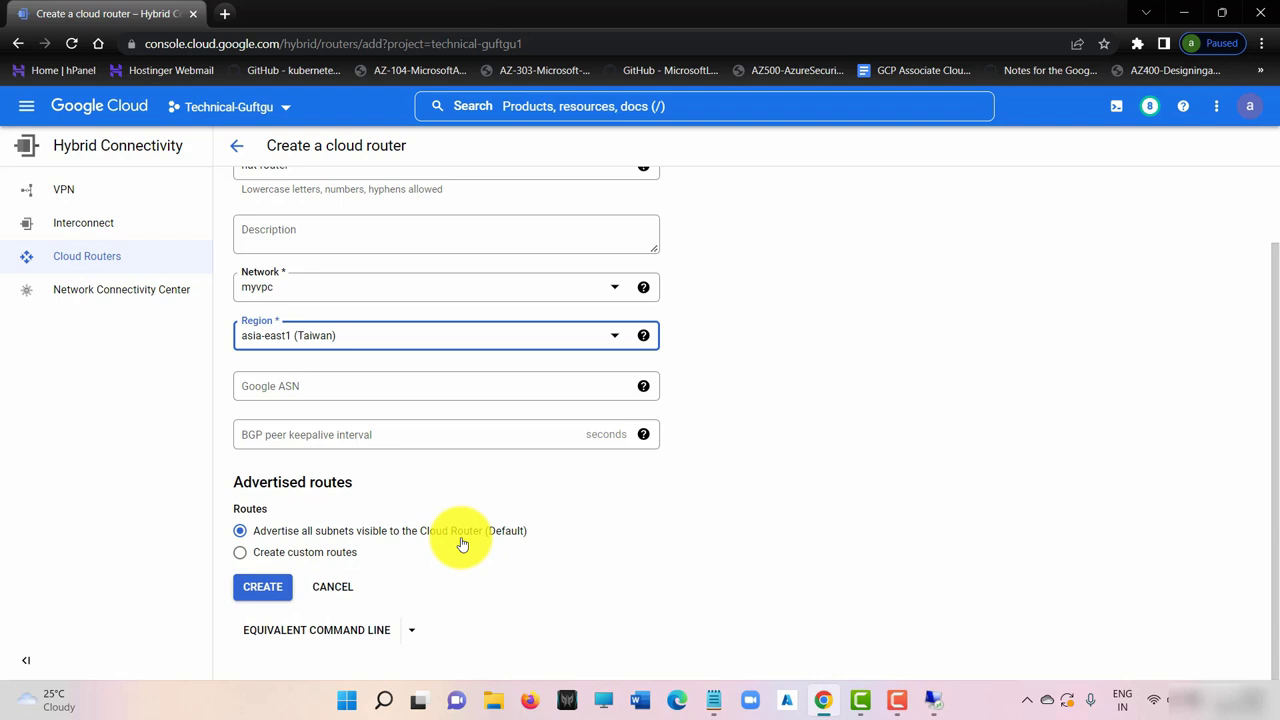
click(271, 591)
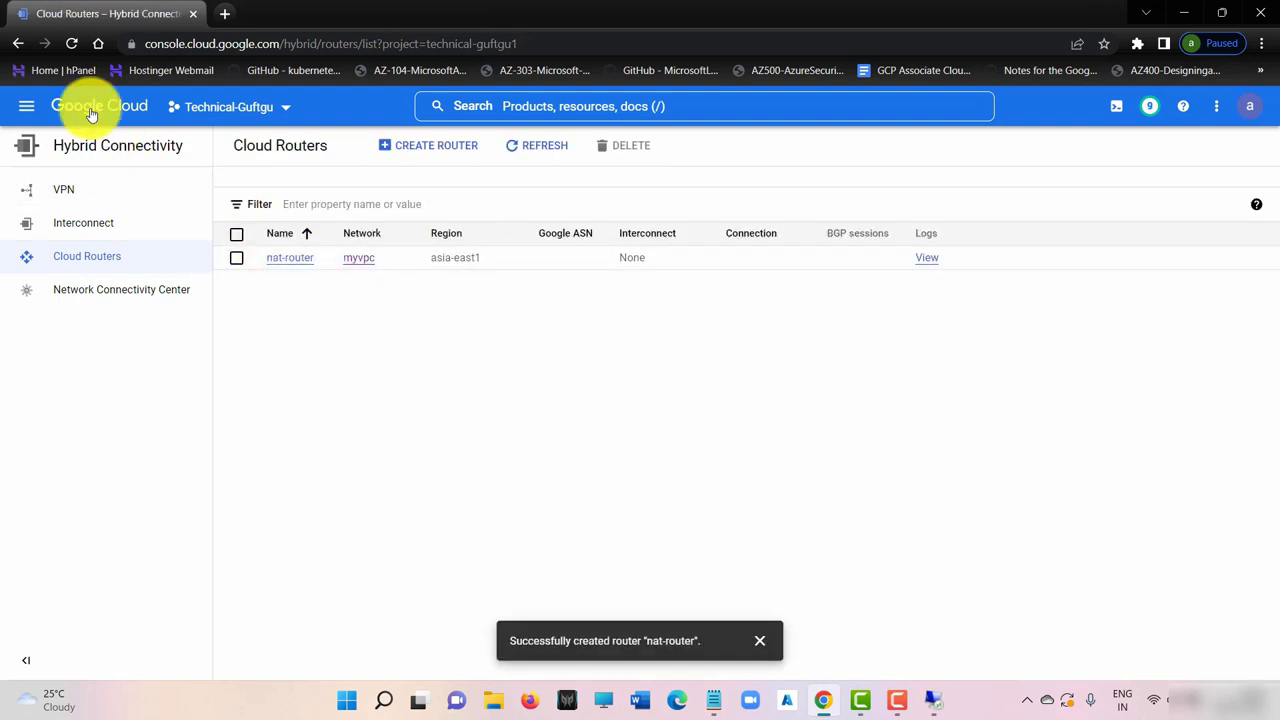
Step: Open the Cloud NAT page of Network services and start configuring a Cloud NAT gateway
click(27, 106)
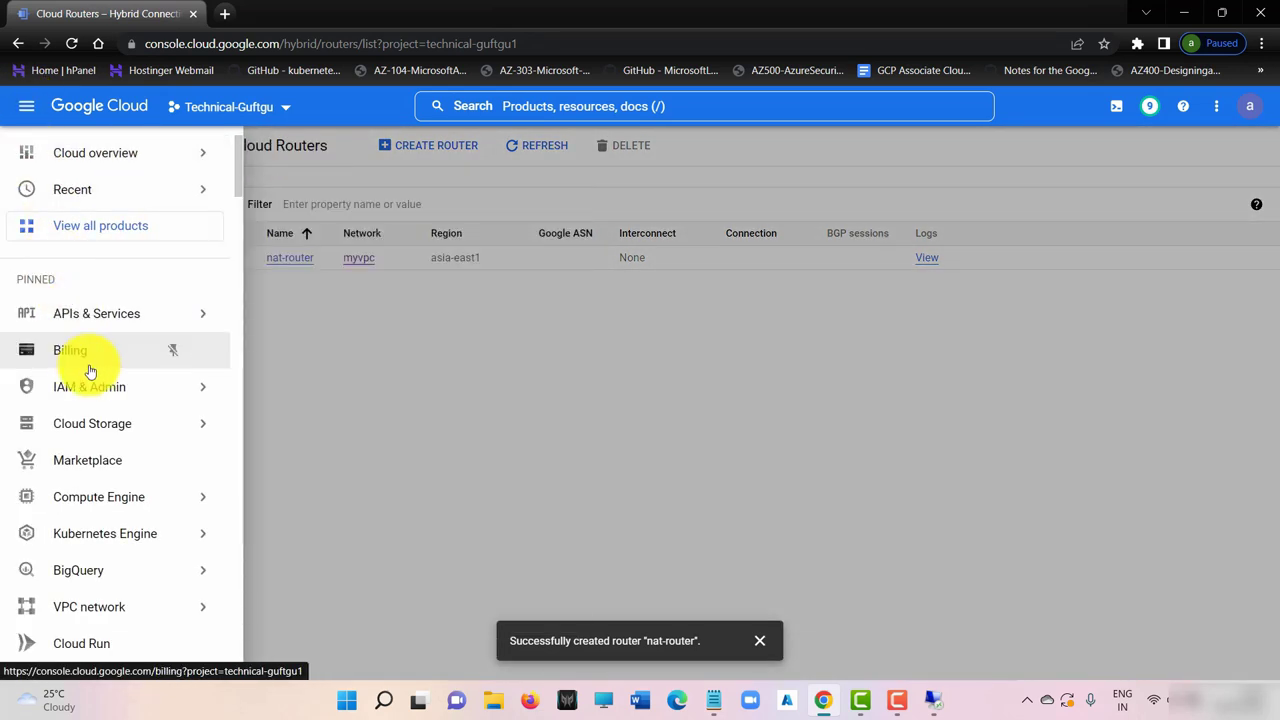
scroll(100, 457, down, 1)
scroll(100, 457, down, 10)
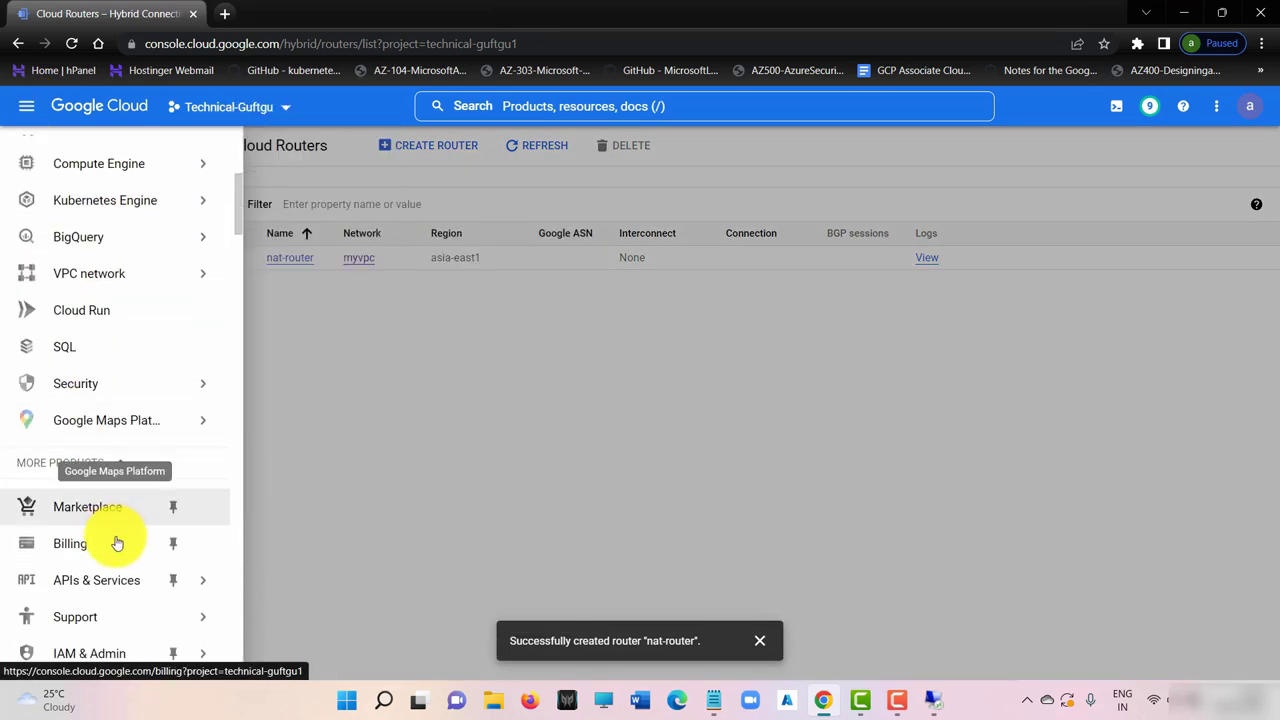
scroll(120, 457, down, 10)
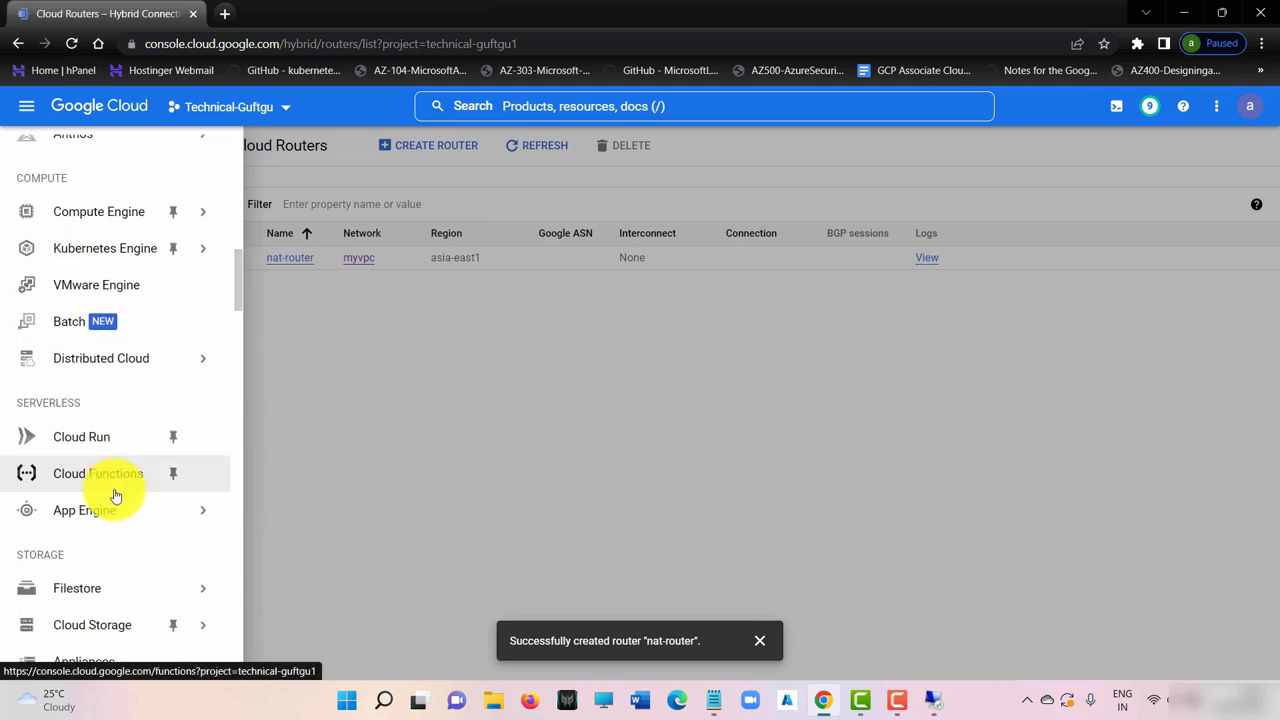
scroll(100, 457, down, 10)
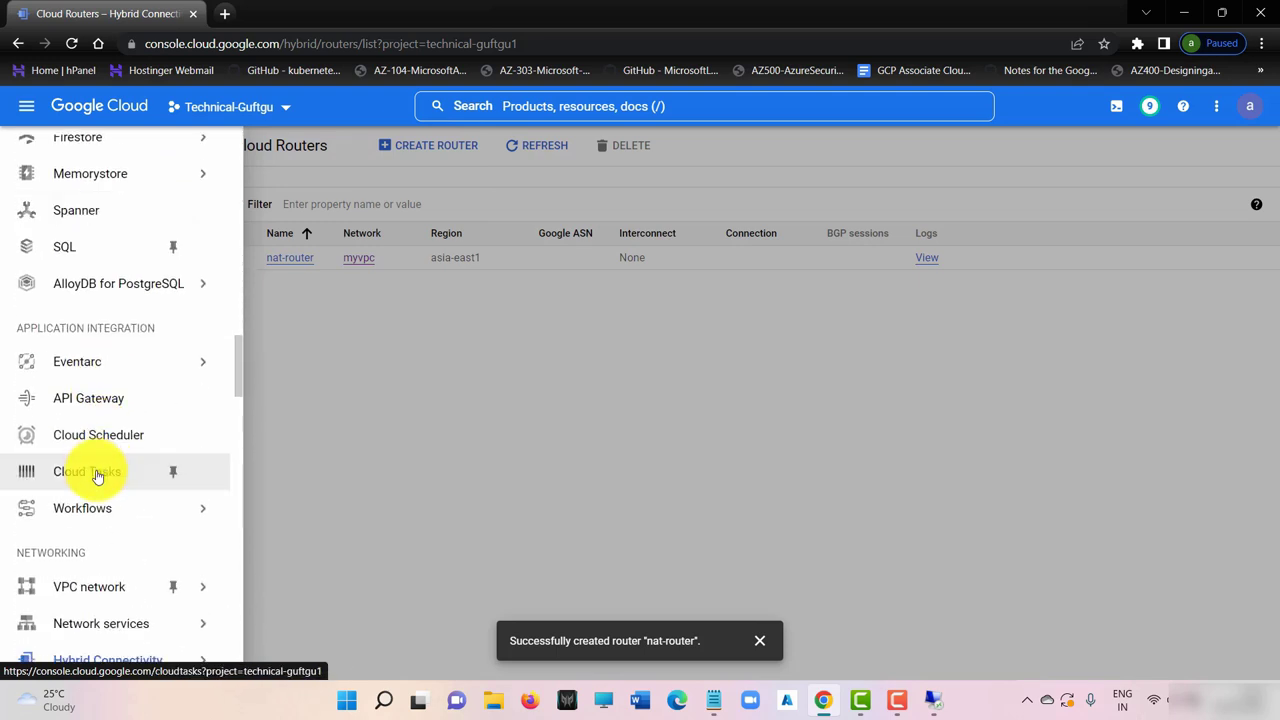
mouse_move(125, 420)
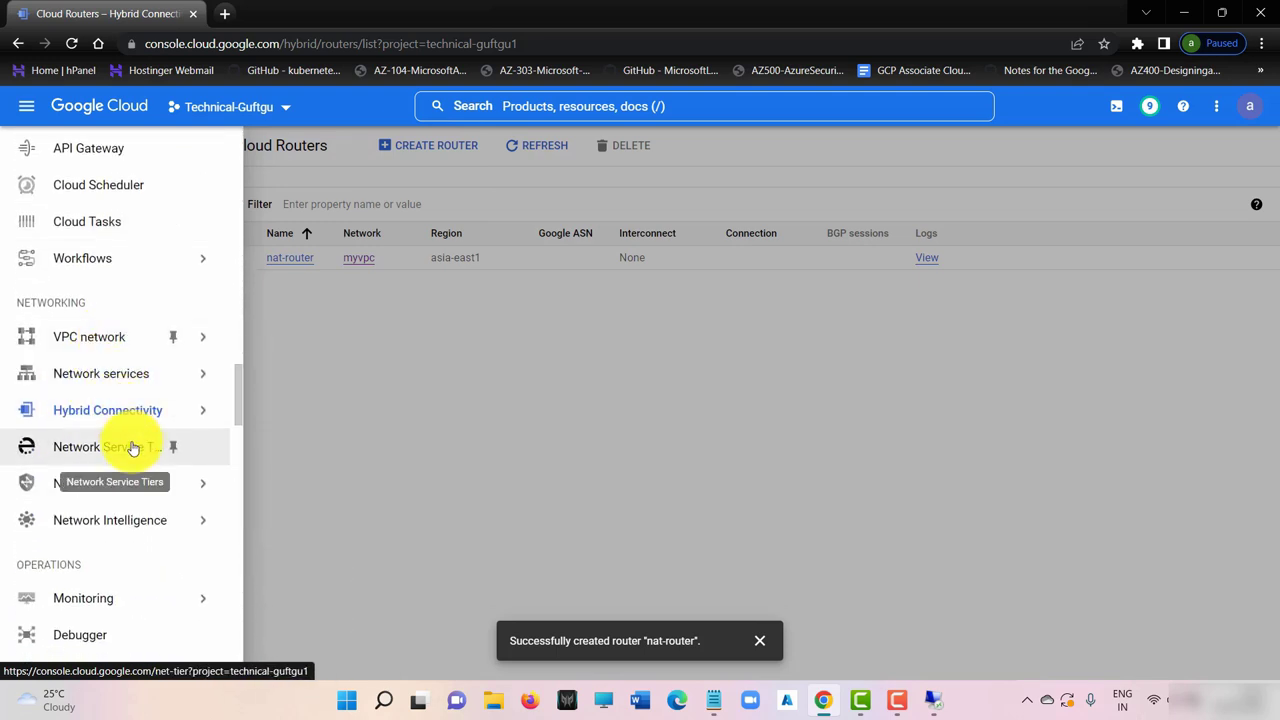
mouse_move(208, 378)
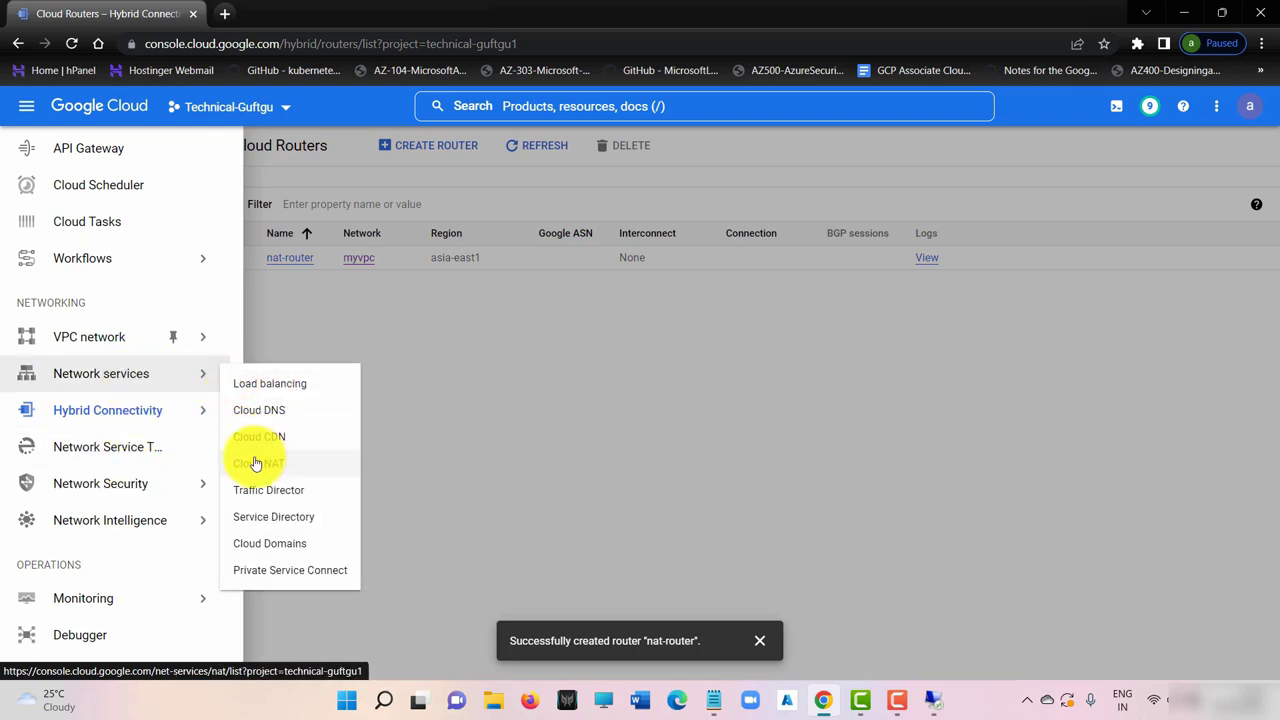
click(281, 466)
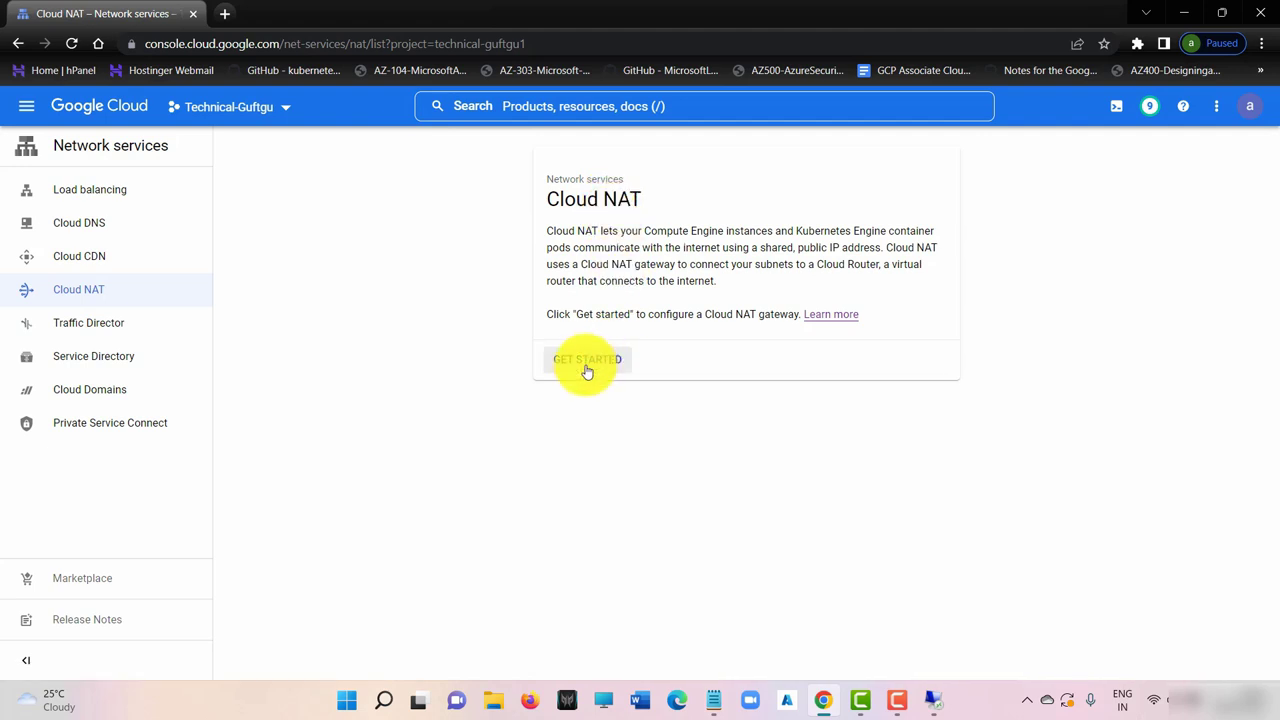
click(600, 362)
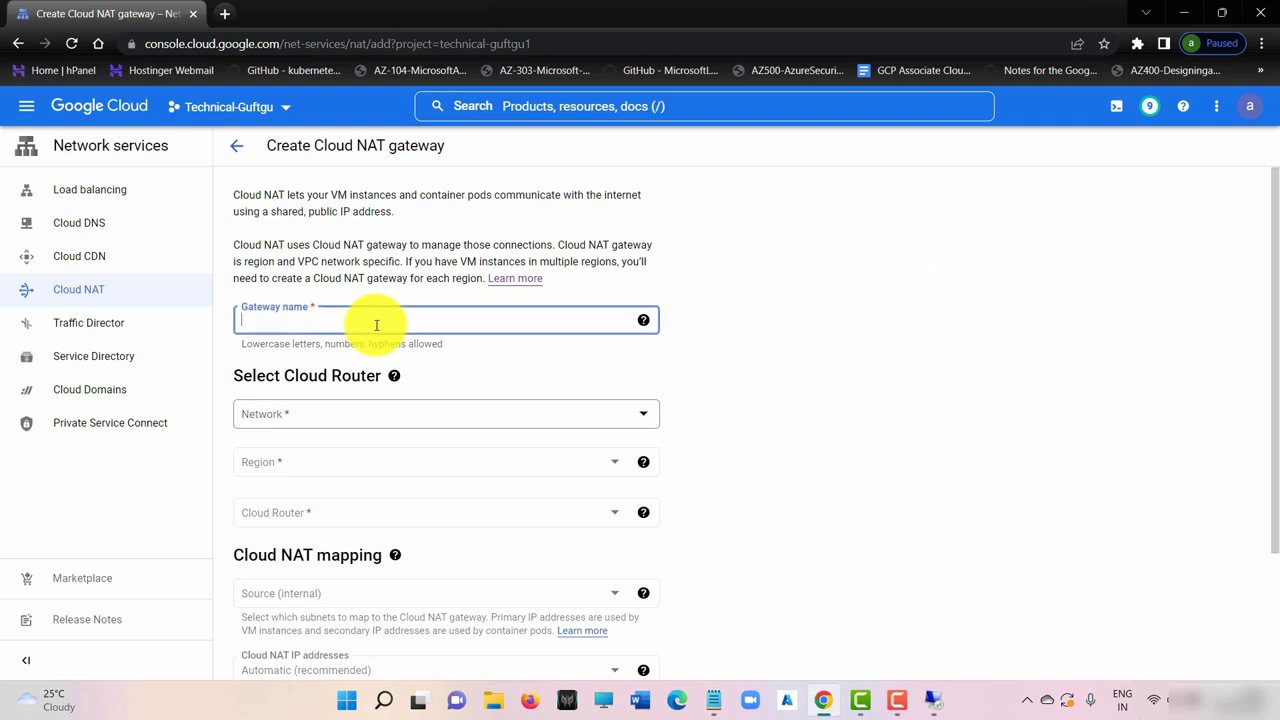
Step: Name the Cloud NAT gateway nat-gateway and assign it to the myvpc network
text(nat-gate)
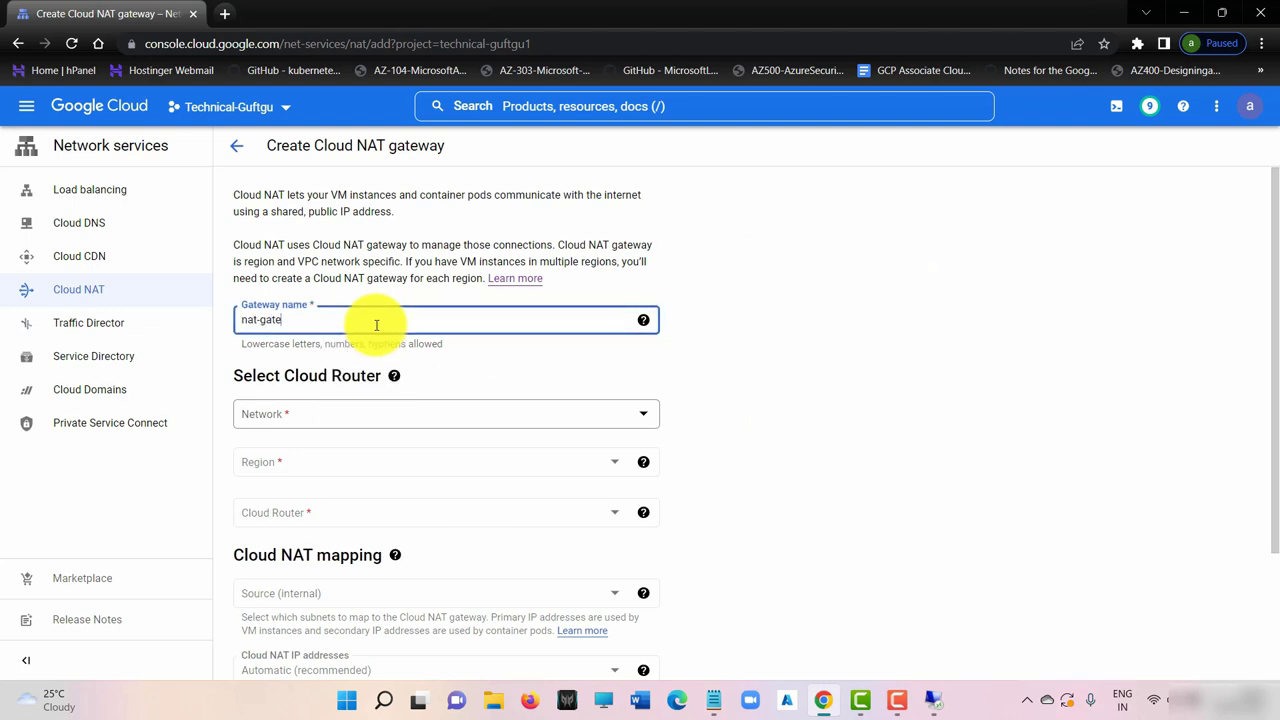
text(way)
click(355, 413)
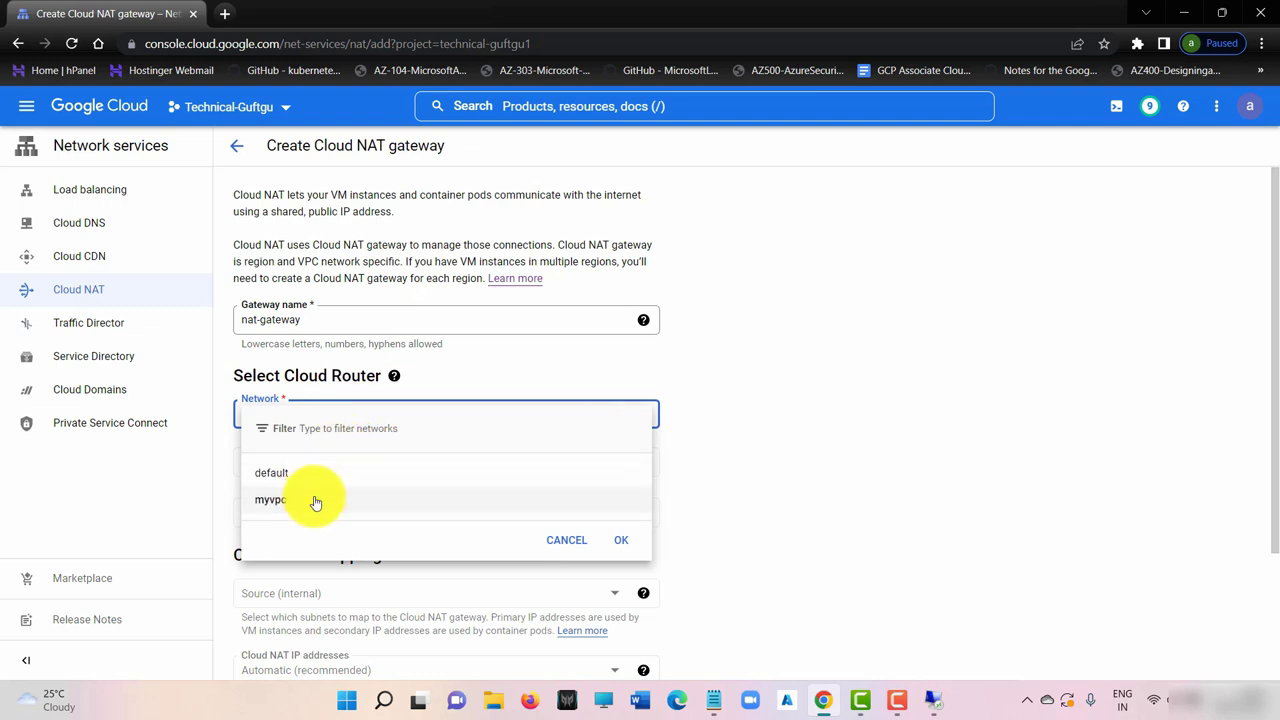
click(310, 505)
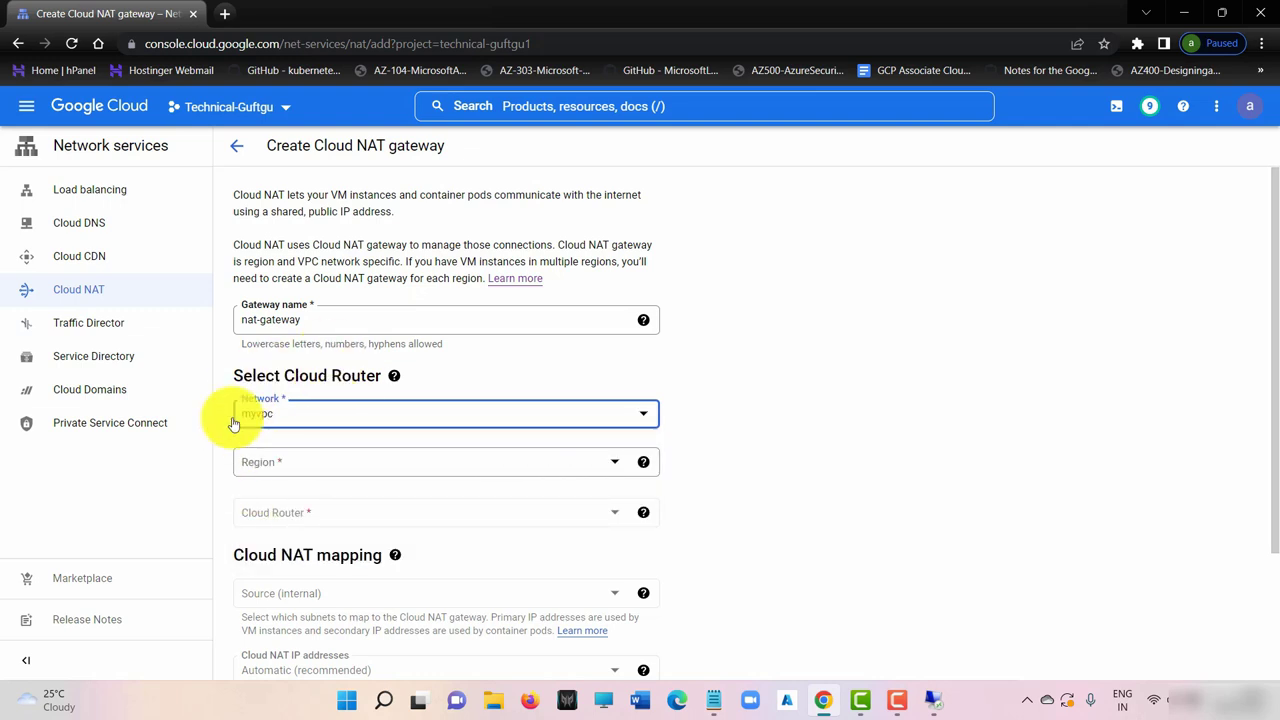
Step: Set the gateway's region to asia-east1 (Taiwan) and select nat-router as its Cloud Router
click(272, 462)
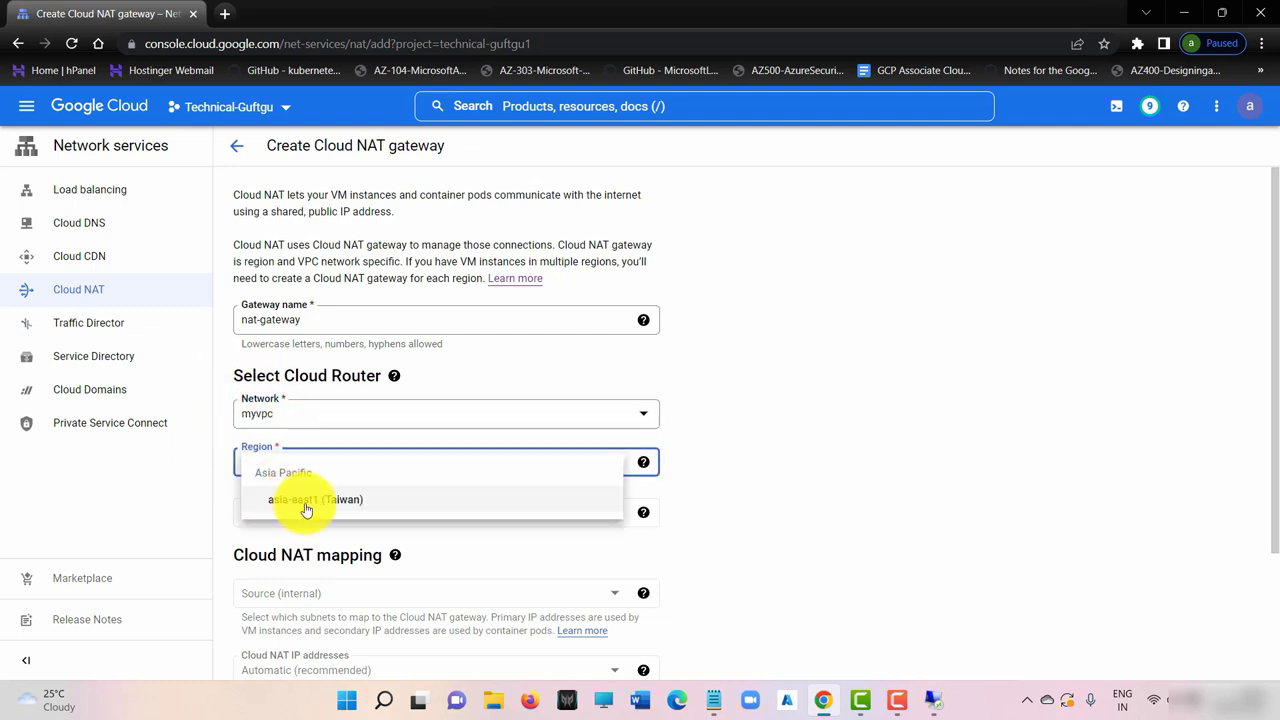
click(306, 505)
click(314, 530)
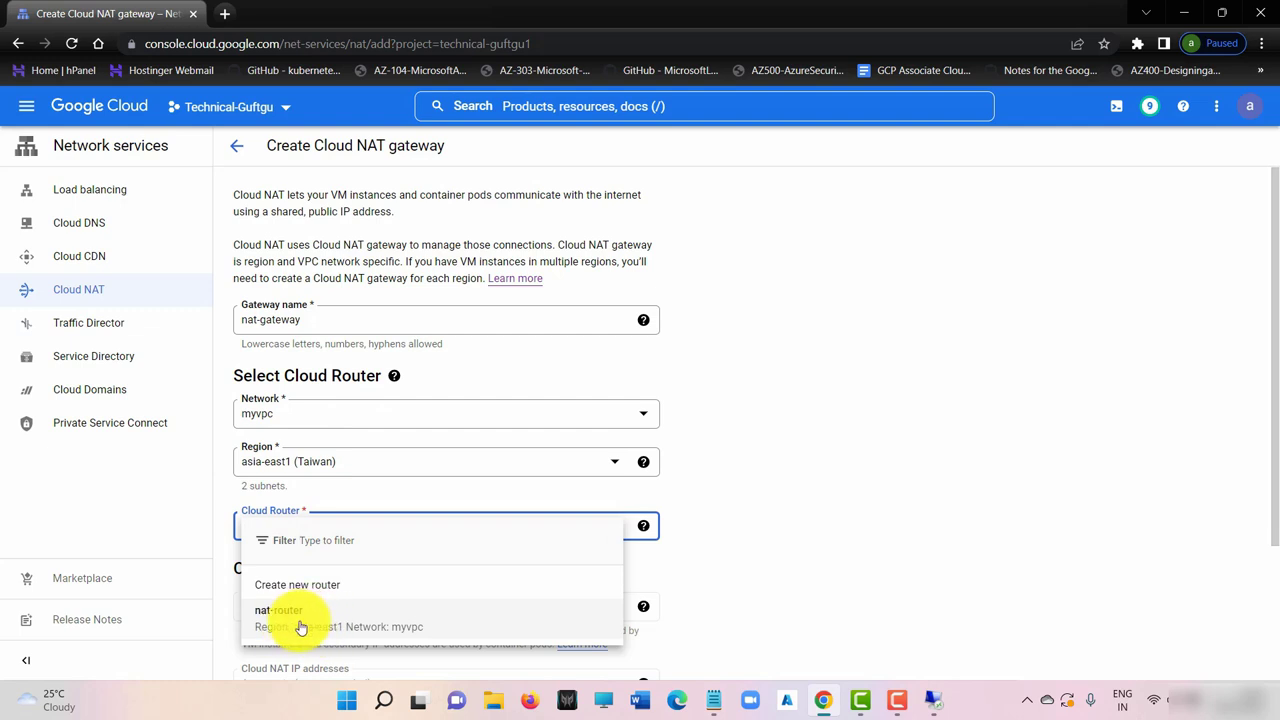
click(316, 633)
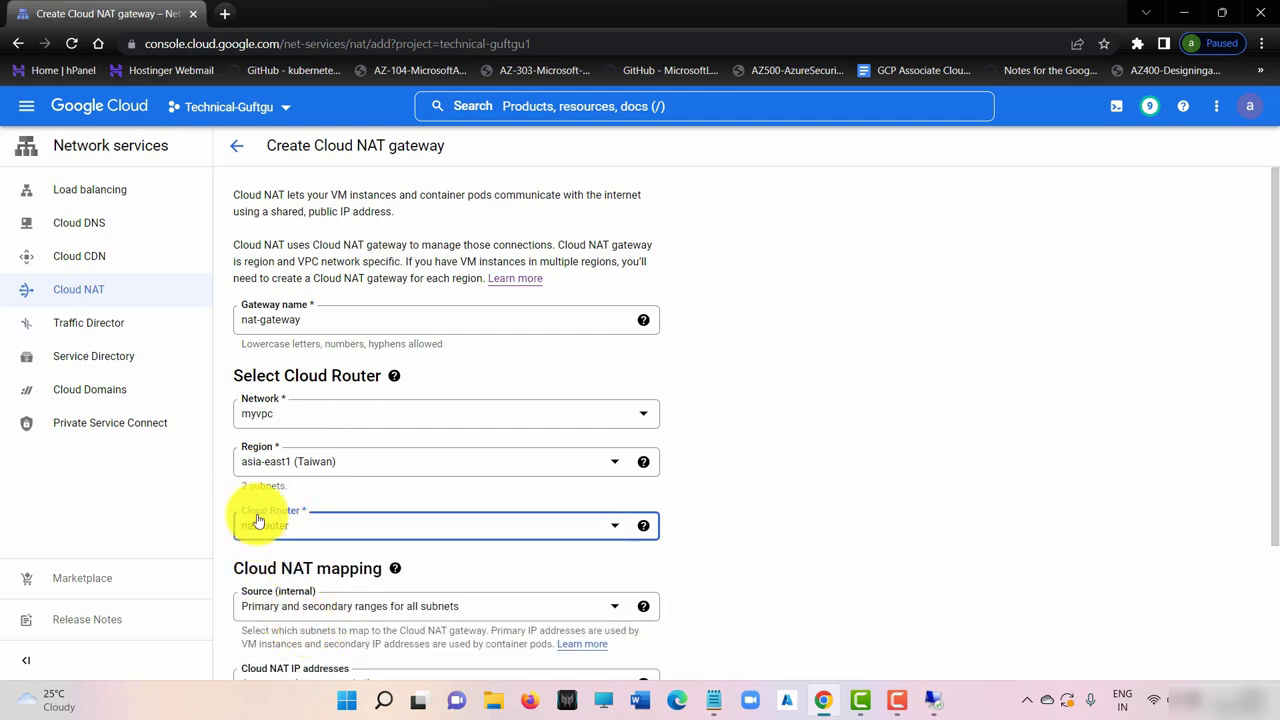
Step: Switch the Cloud NAT IP addresses to Manual and assign the reserved static address nat-ip as IP address 1
scroll(391, 478, down, 1)
scroll(391, 478, down, 3)
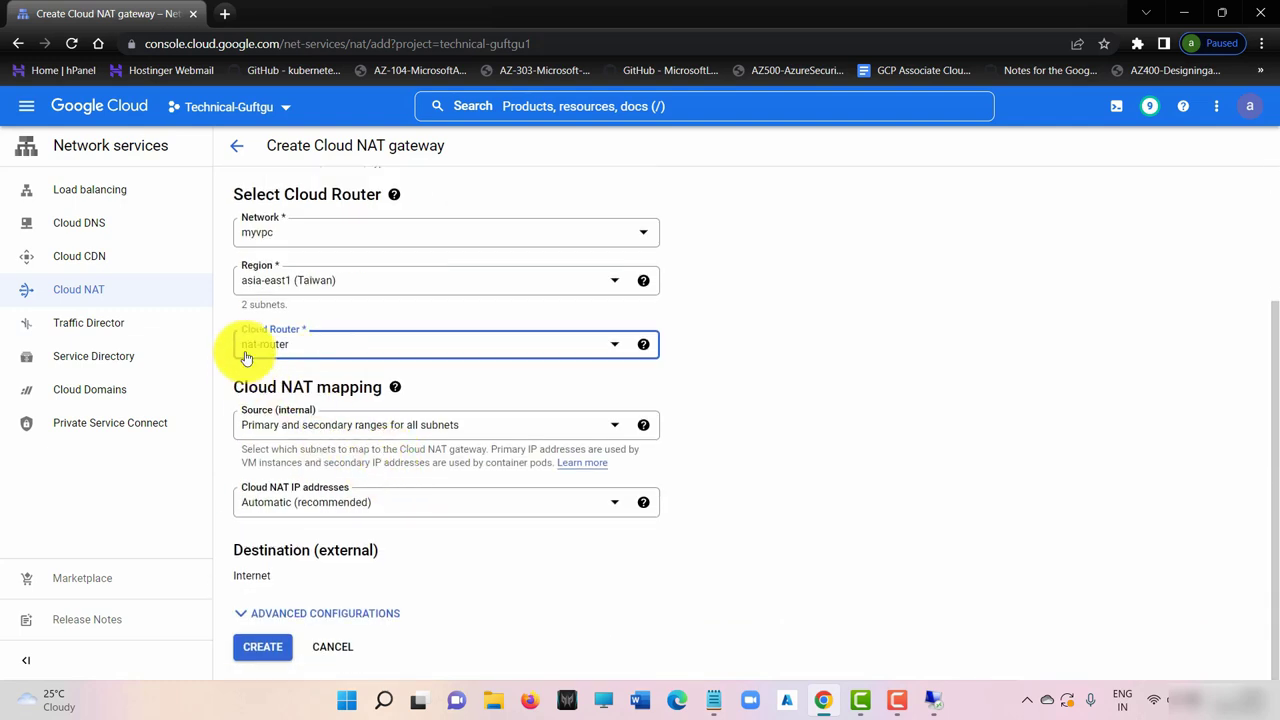
click(352, 504)
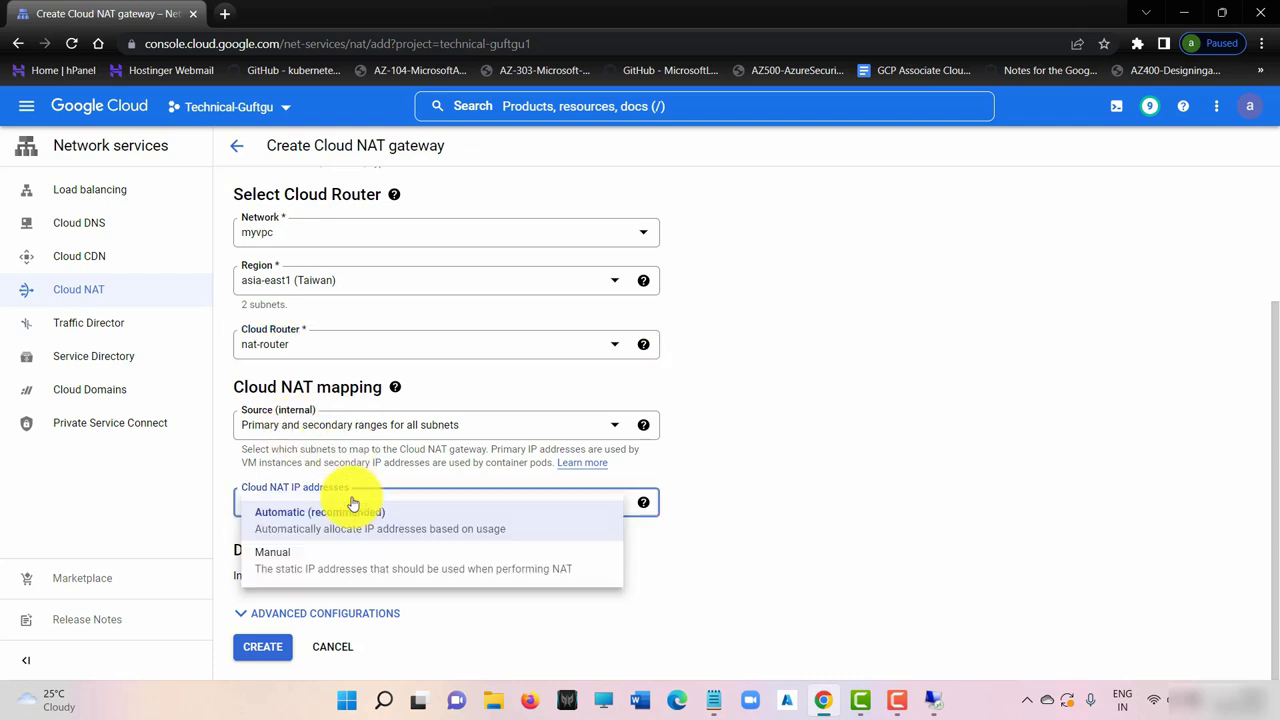
click(326, 576)
scroll(309, 496, down, 1)
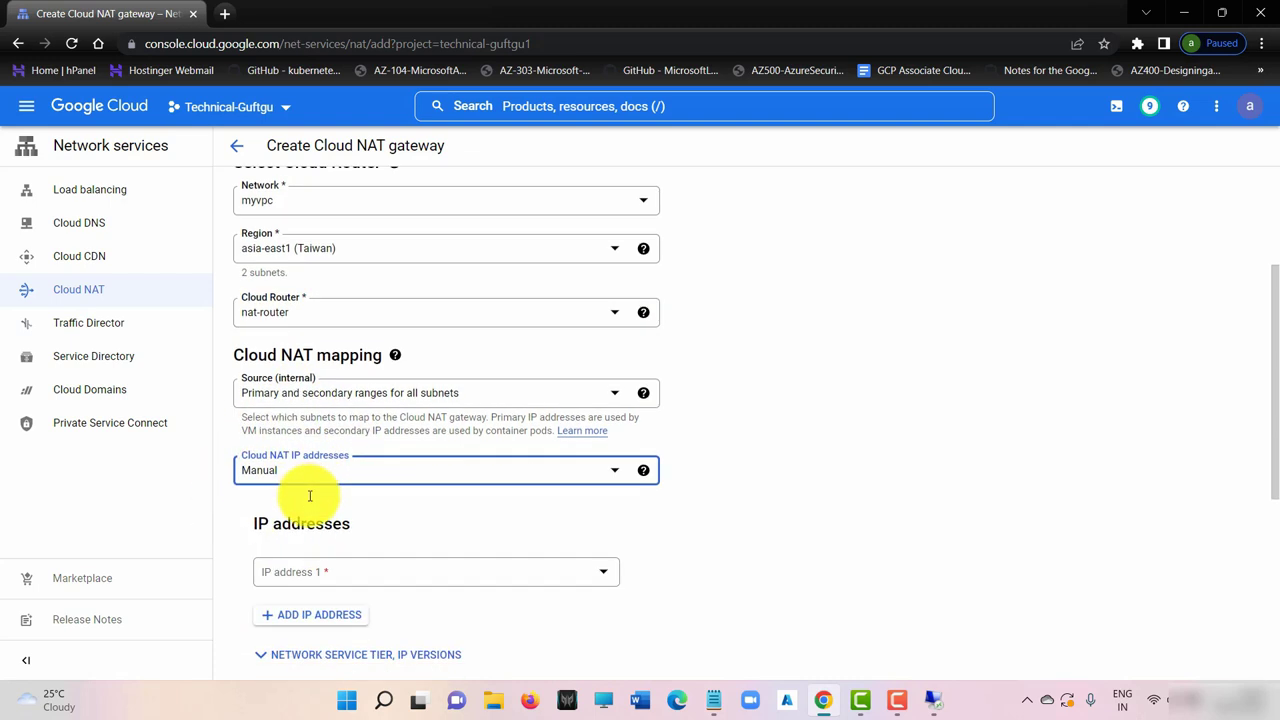
scroll(309, 496, down, 2)
click(366, 362)
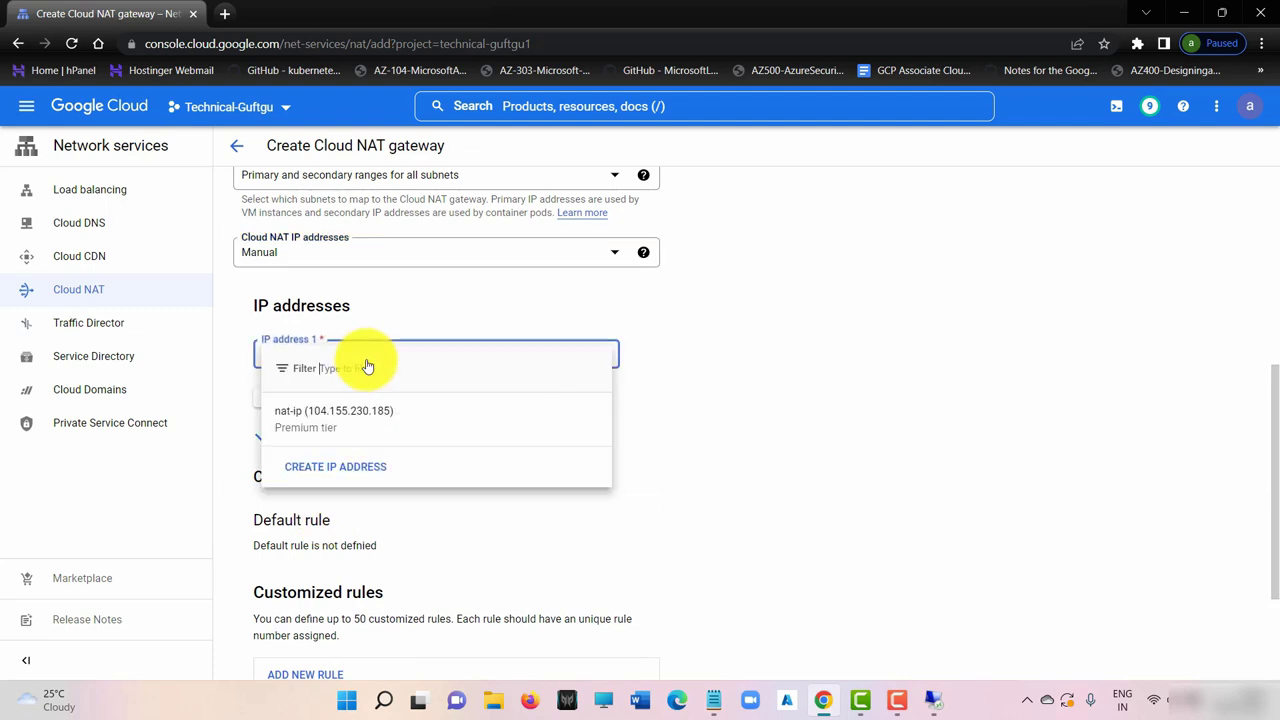
click(300, 416)
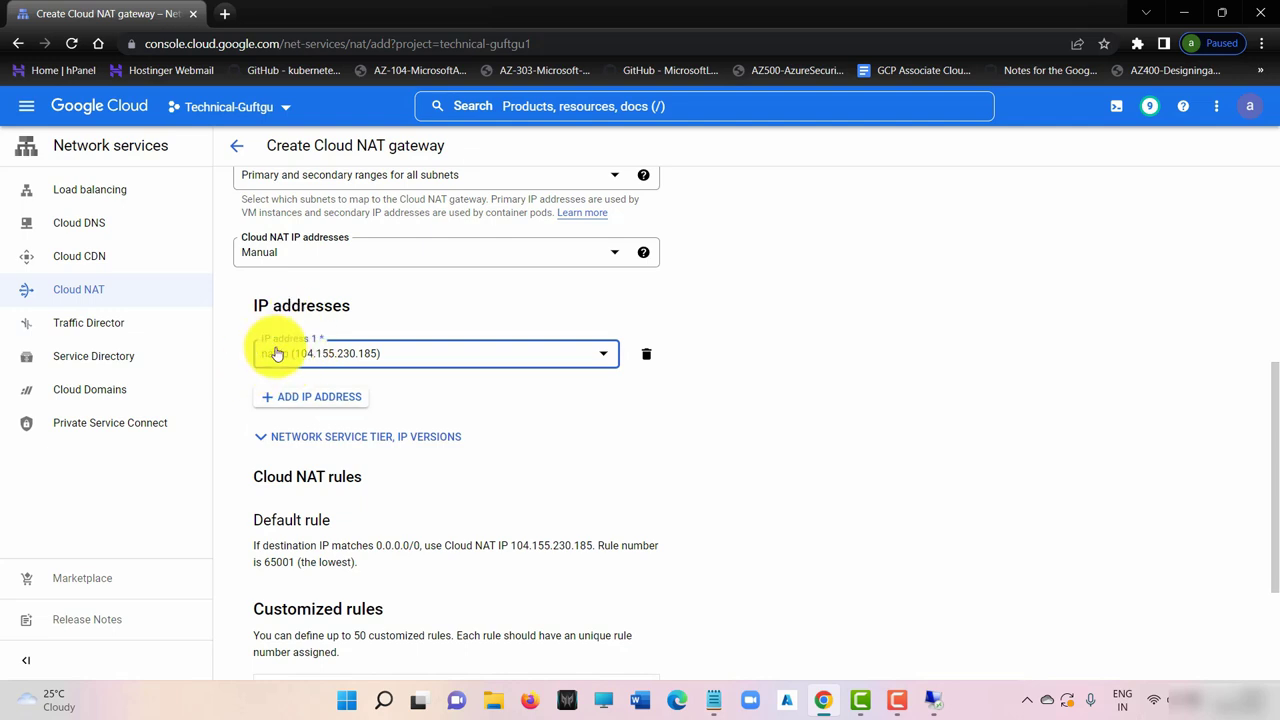
scroll(371, 405, down, 2)
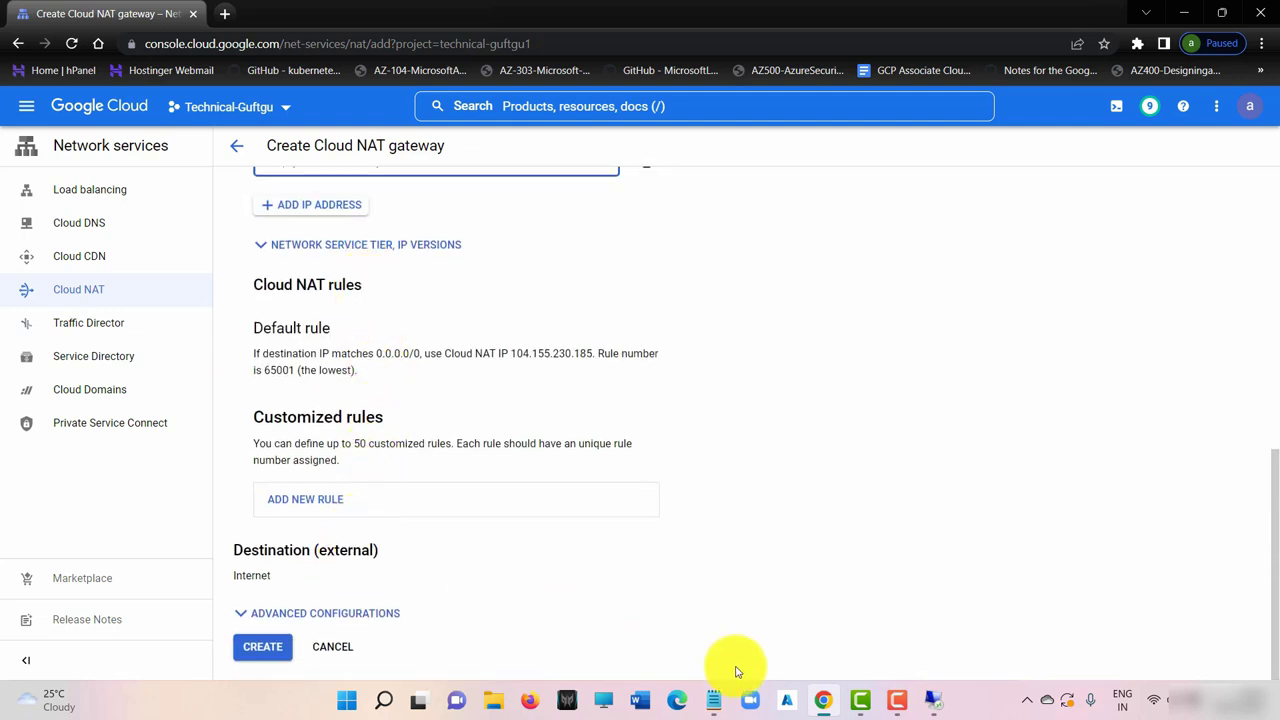
Step: Switch to the remote desktop session, enlarge the Command Prompt window and ping google.com from private-vm before creating the gateway
click(930, 702)
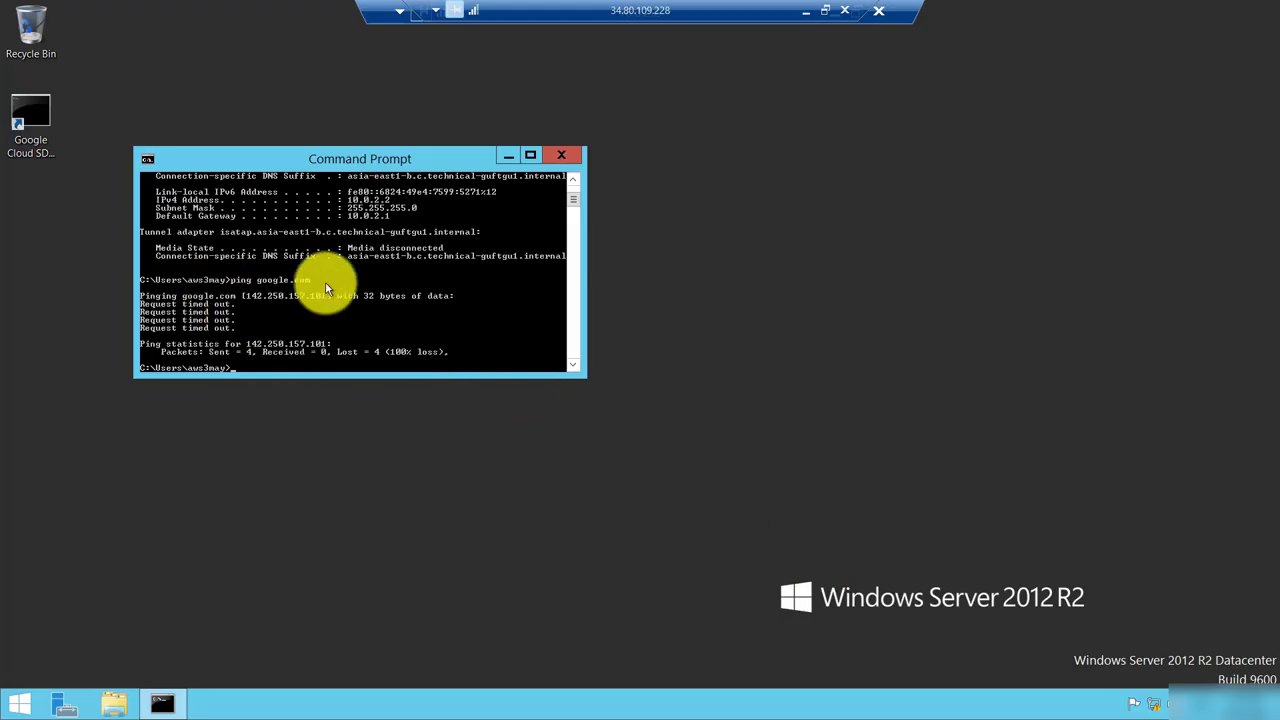
key(Up)
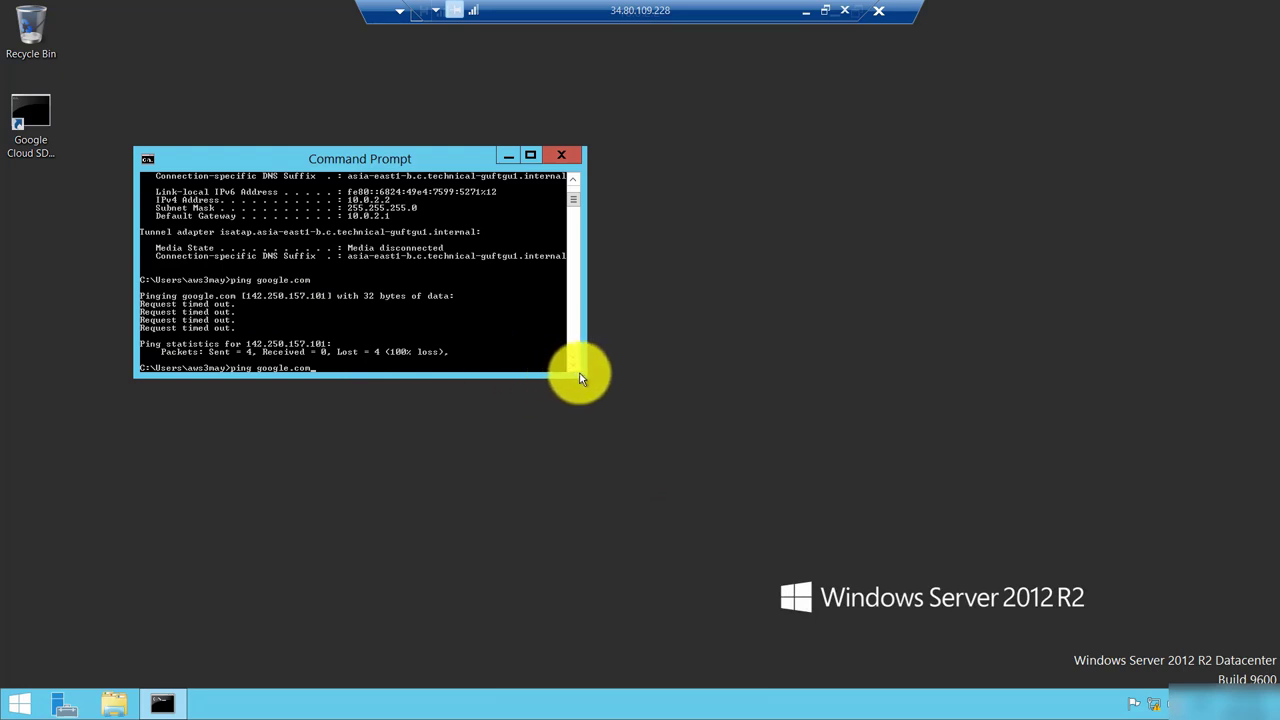
drag(585, 378, 886, 528)
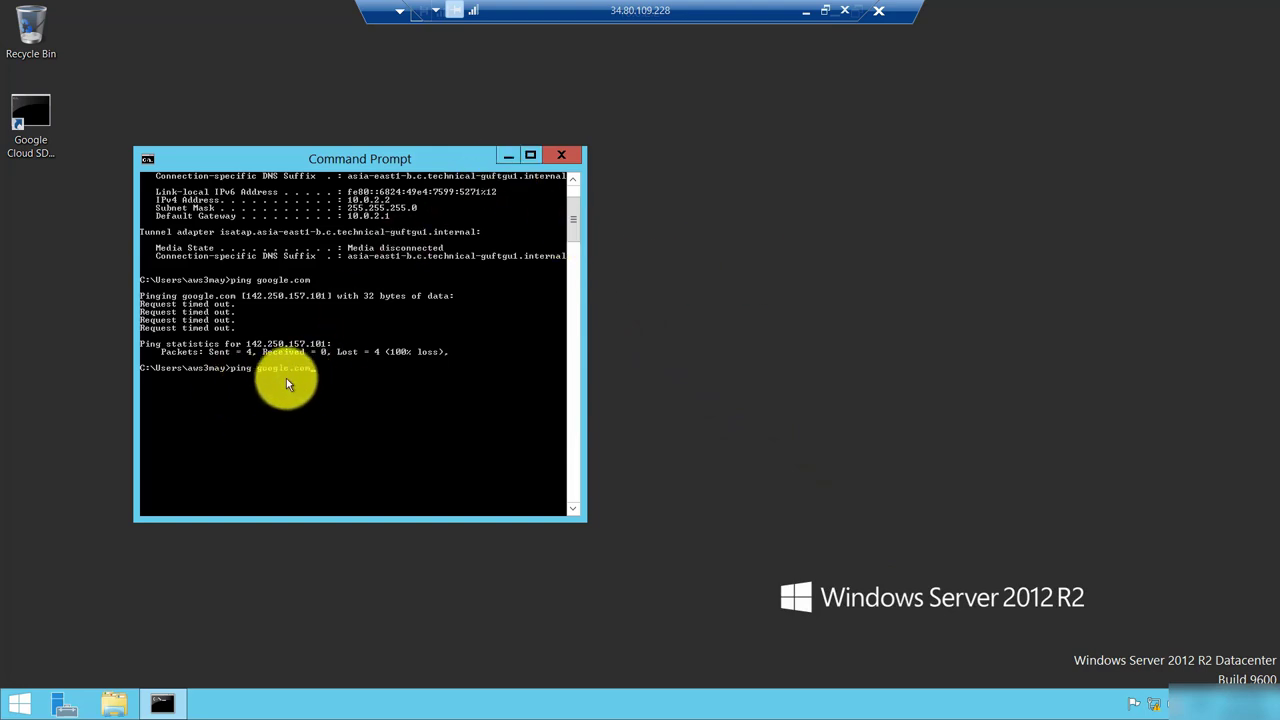
key(Return)
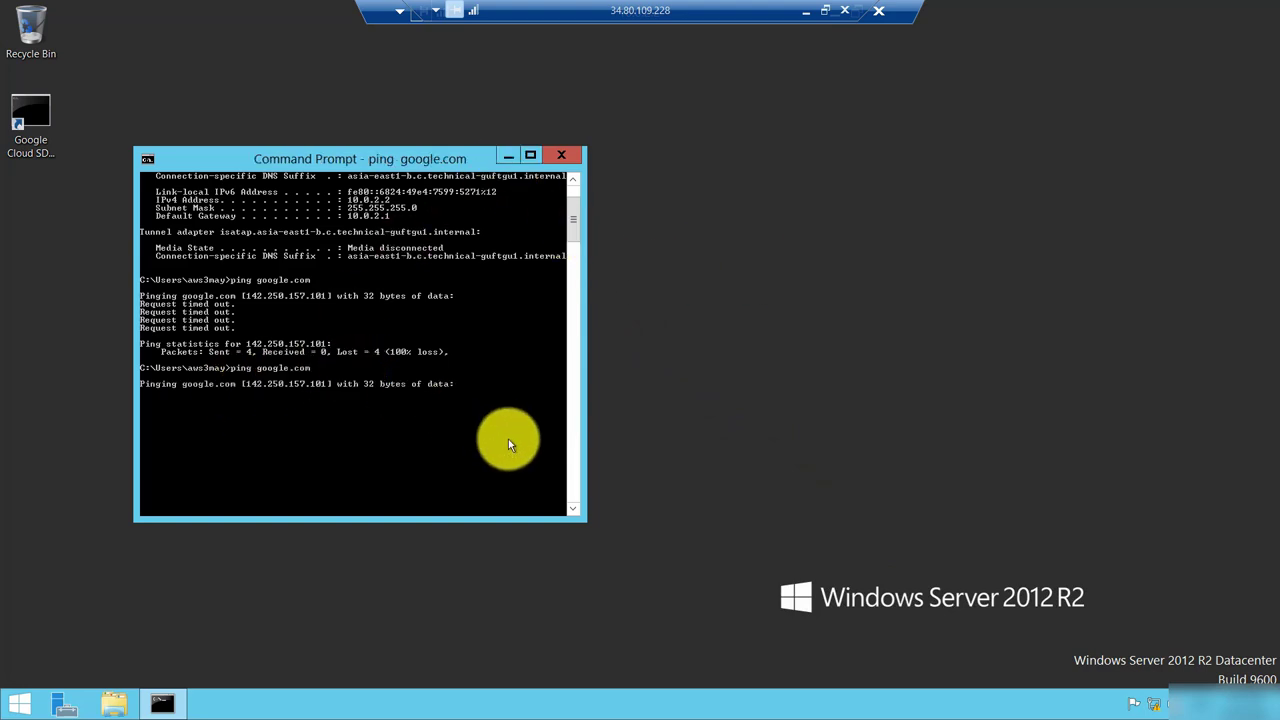
Step: Return to the Google Cloud console and create the nat-gateway Cloud NAT gateway
click(803, 10)
click(266, 650)
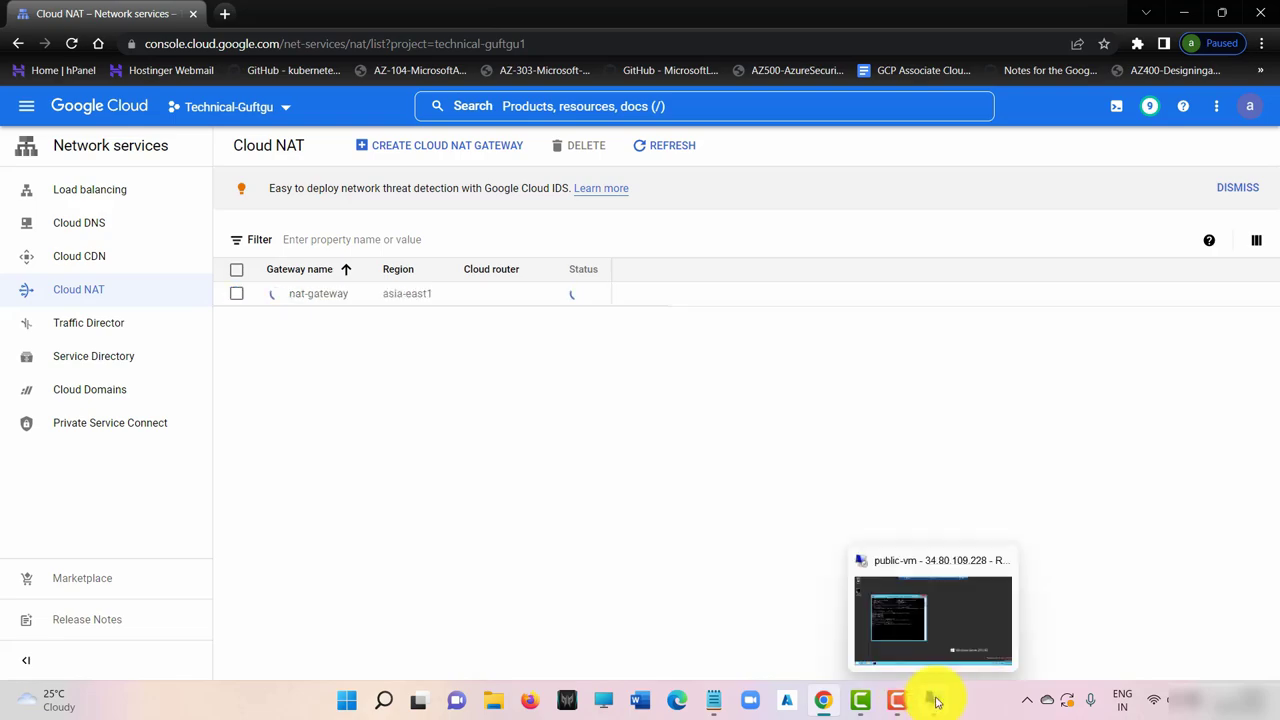
Step: Switch back to the remote desktop session and ping google.com repeatedly from private-vm to test the new NAT gateway
click(936, 701)
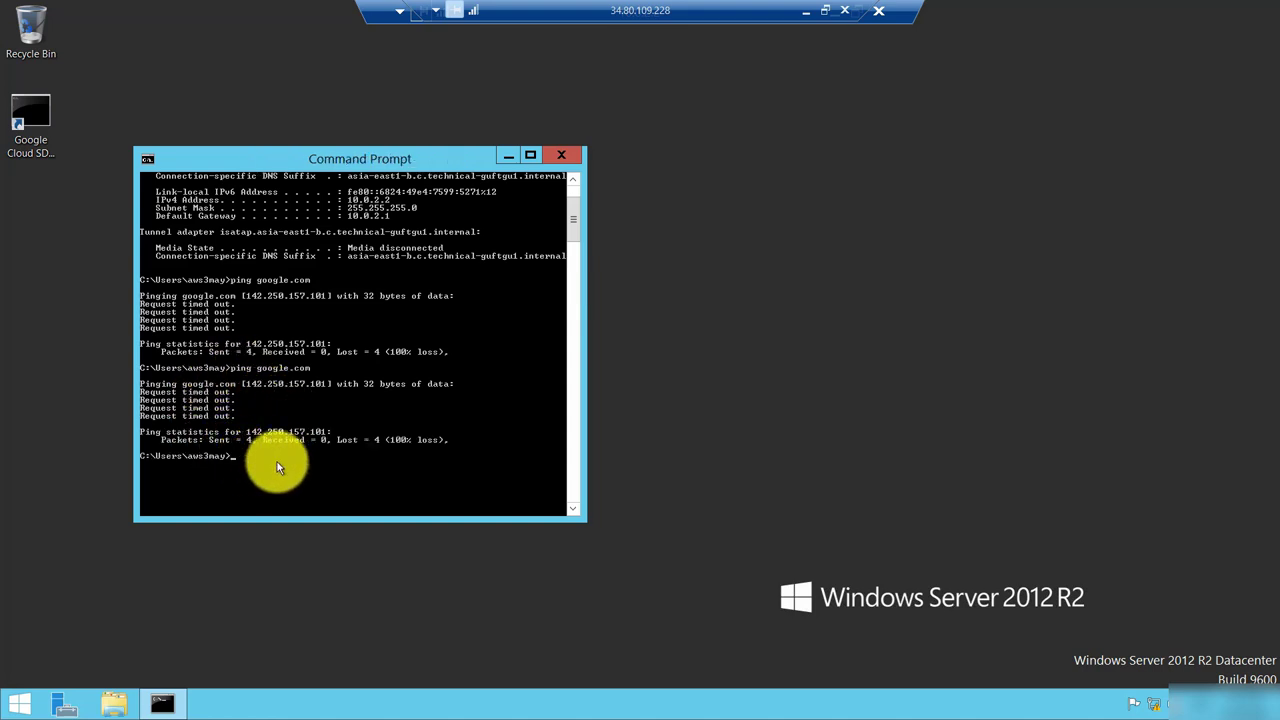
key(Return)
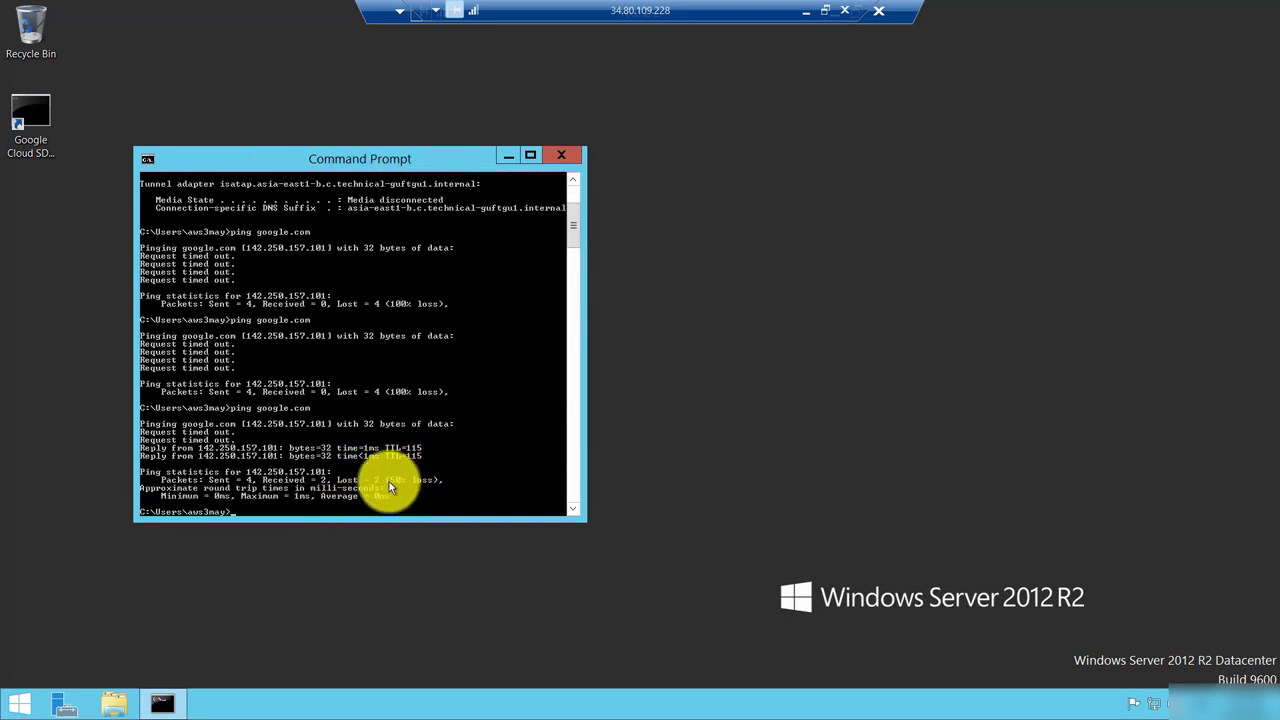
key(Up)
key(Return)
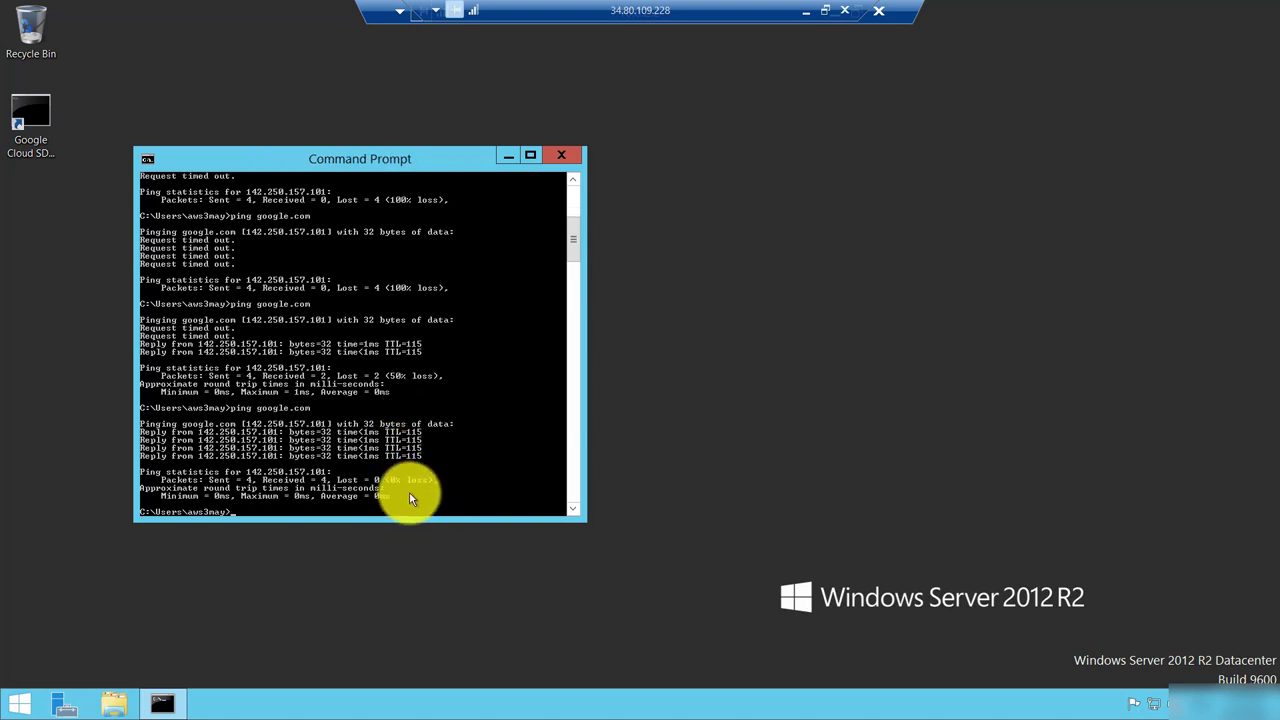
key(Up)
key(Return)
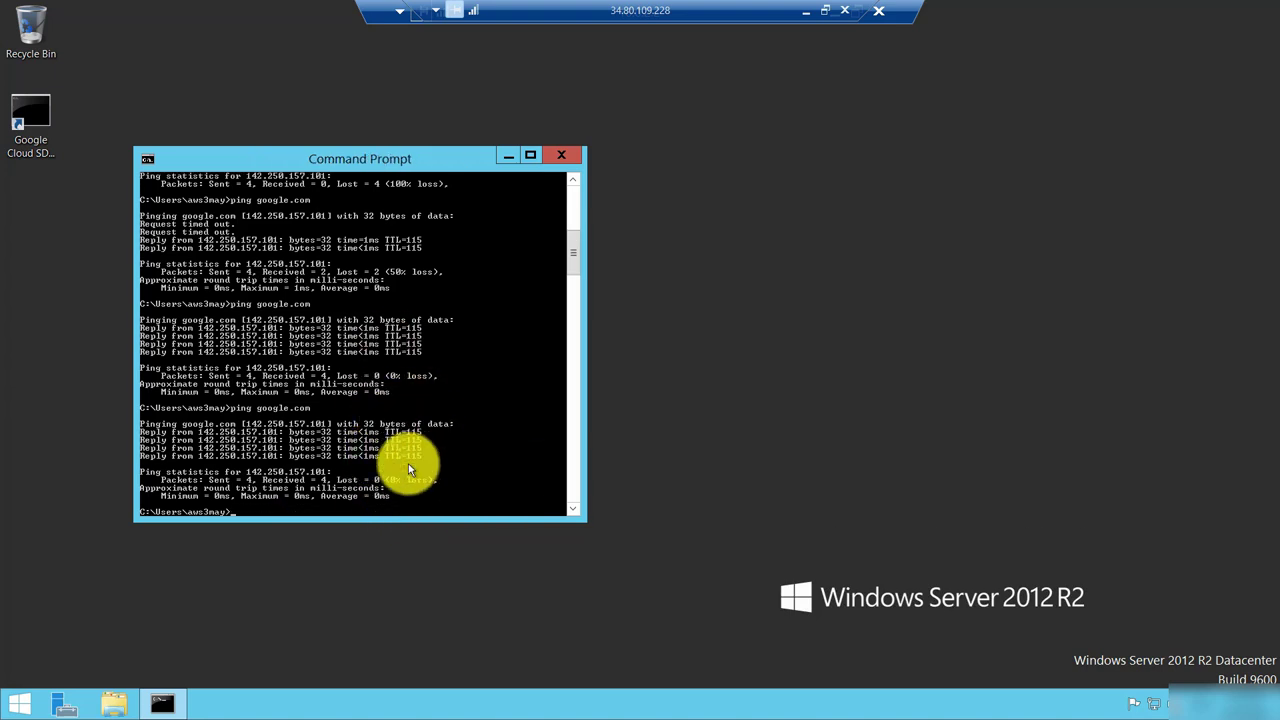
key(Up)
key(Return)
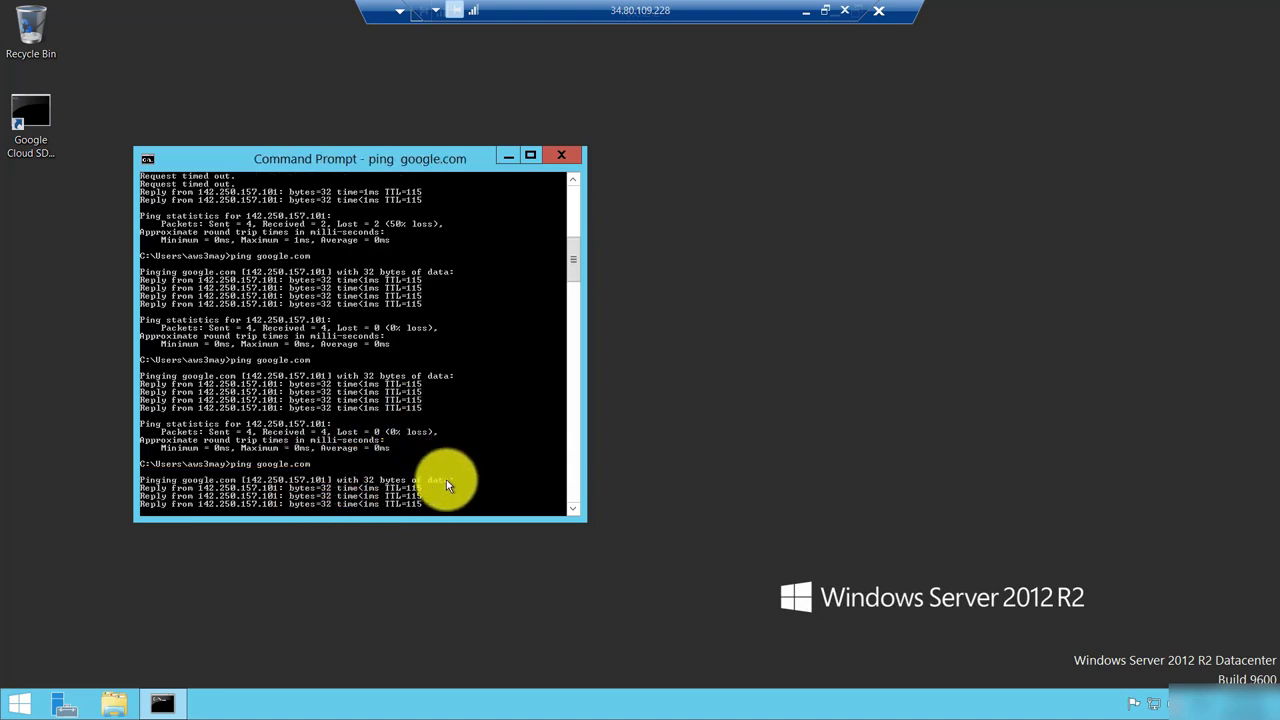
click(506, 156)
click(20, 703)
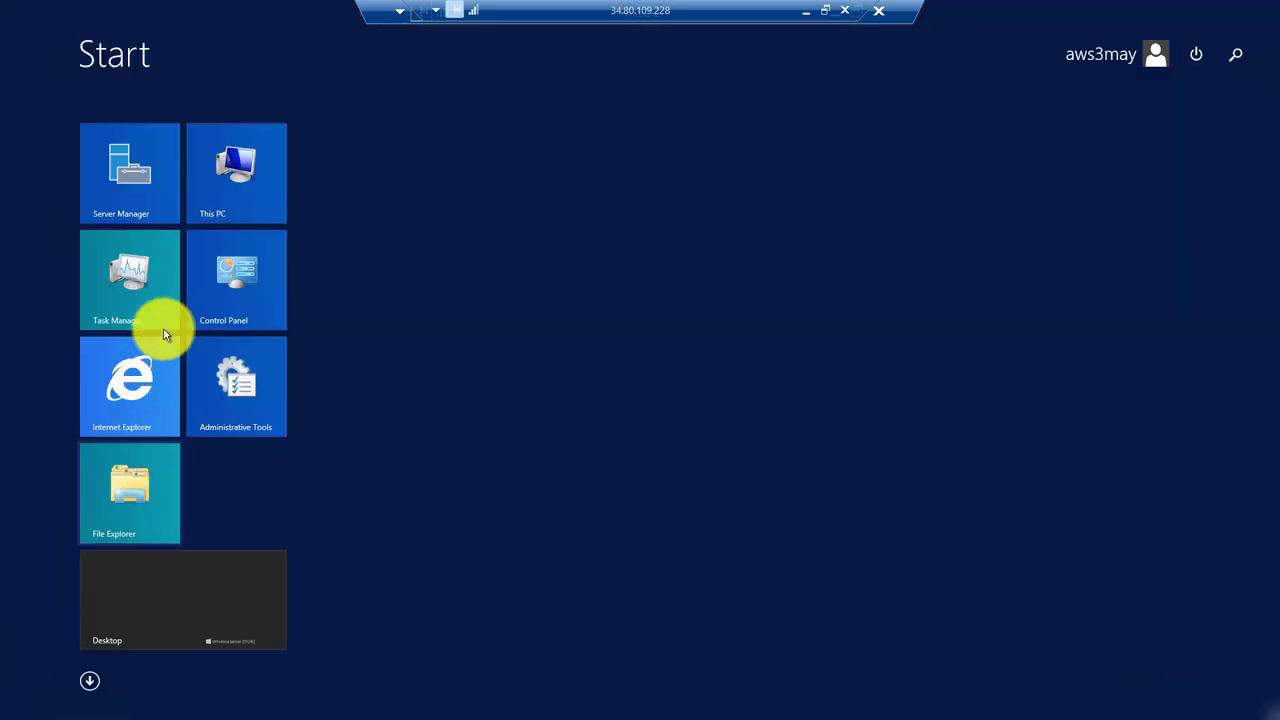
click(166, 384)
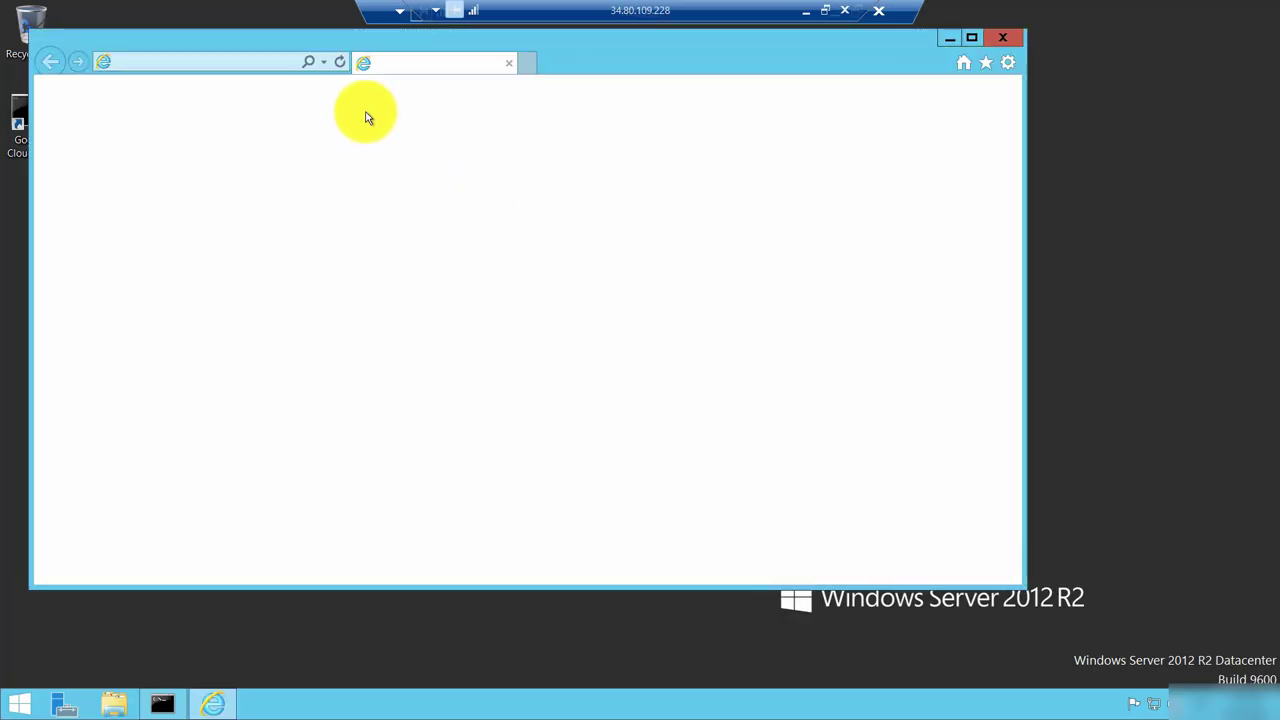
click(634, 448)
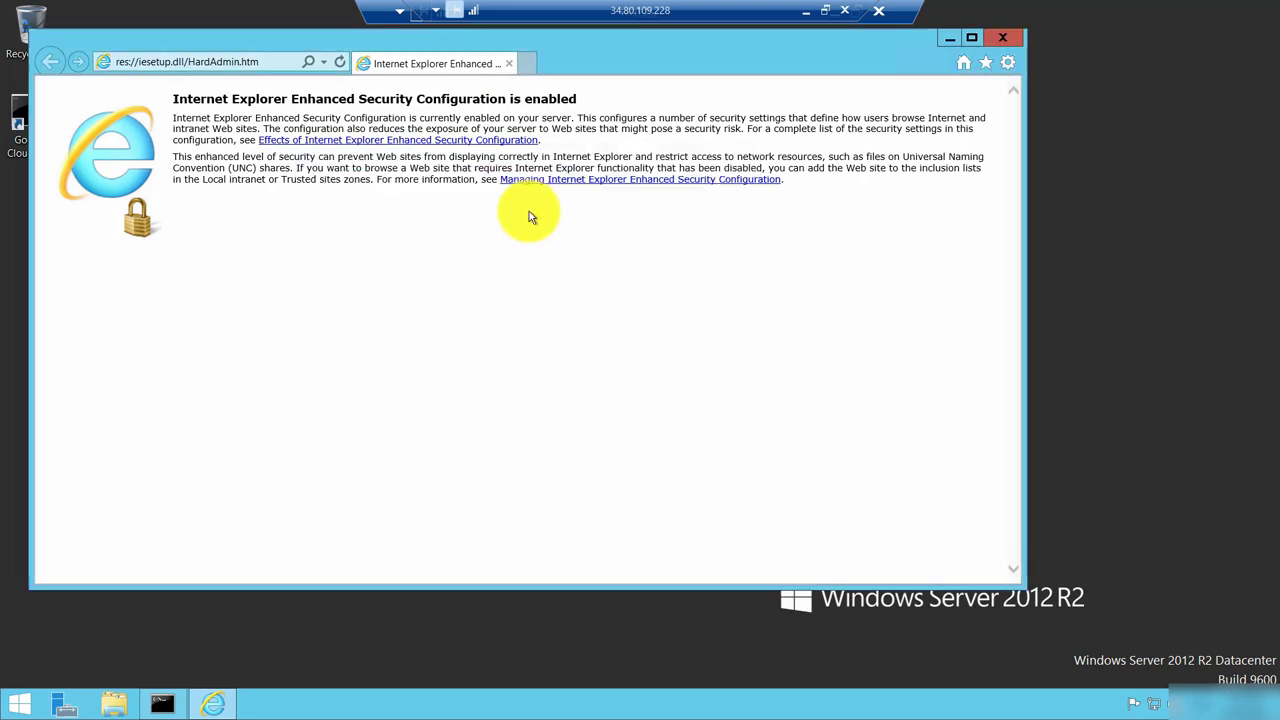
click(506, 64)
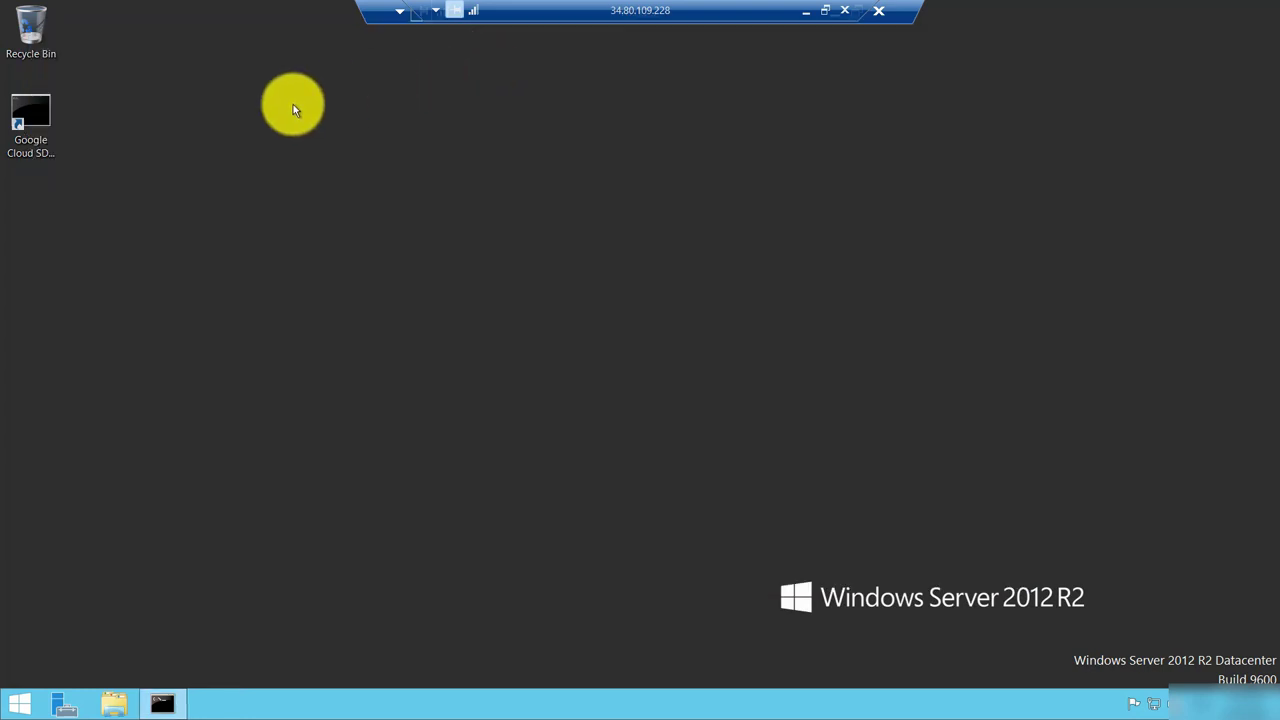
Step: Open Internet Explorer on private-vm and search the web for google, dismissing the security prompts
click(28, 703)
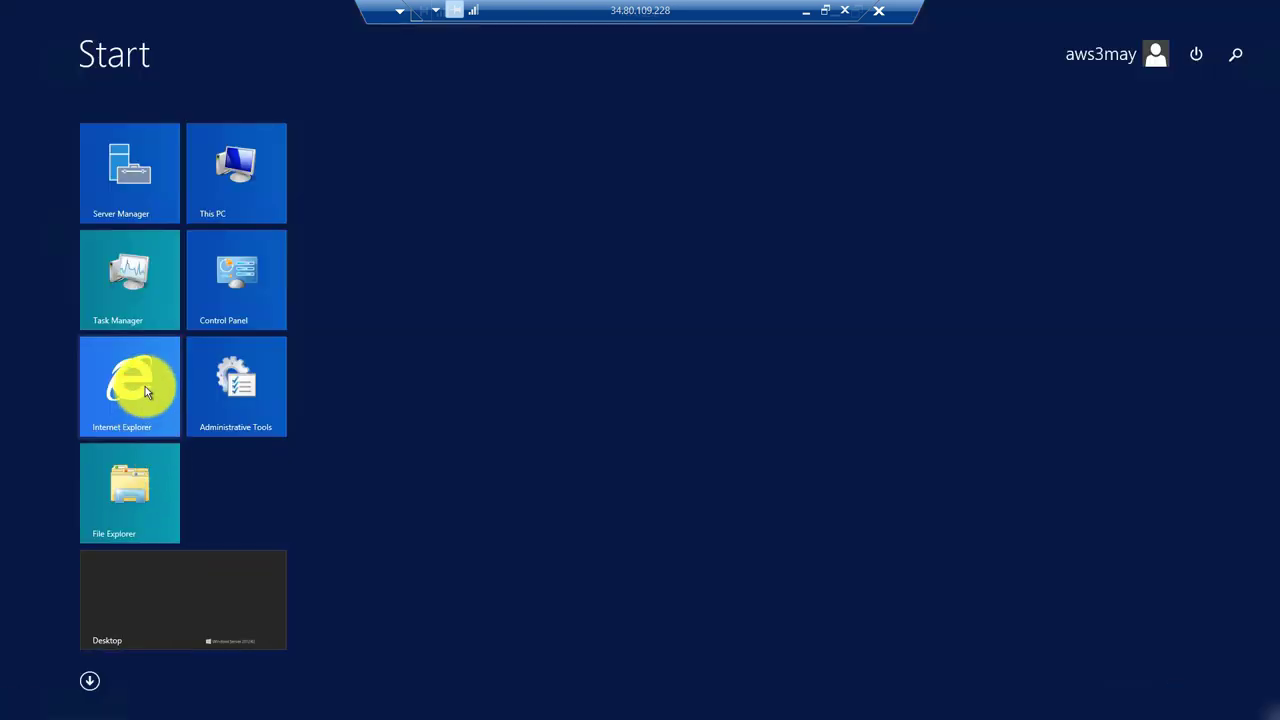
click(151, 388)
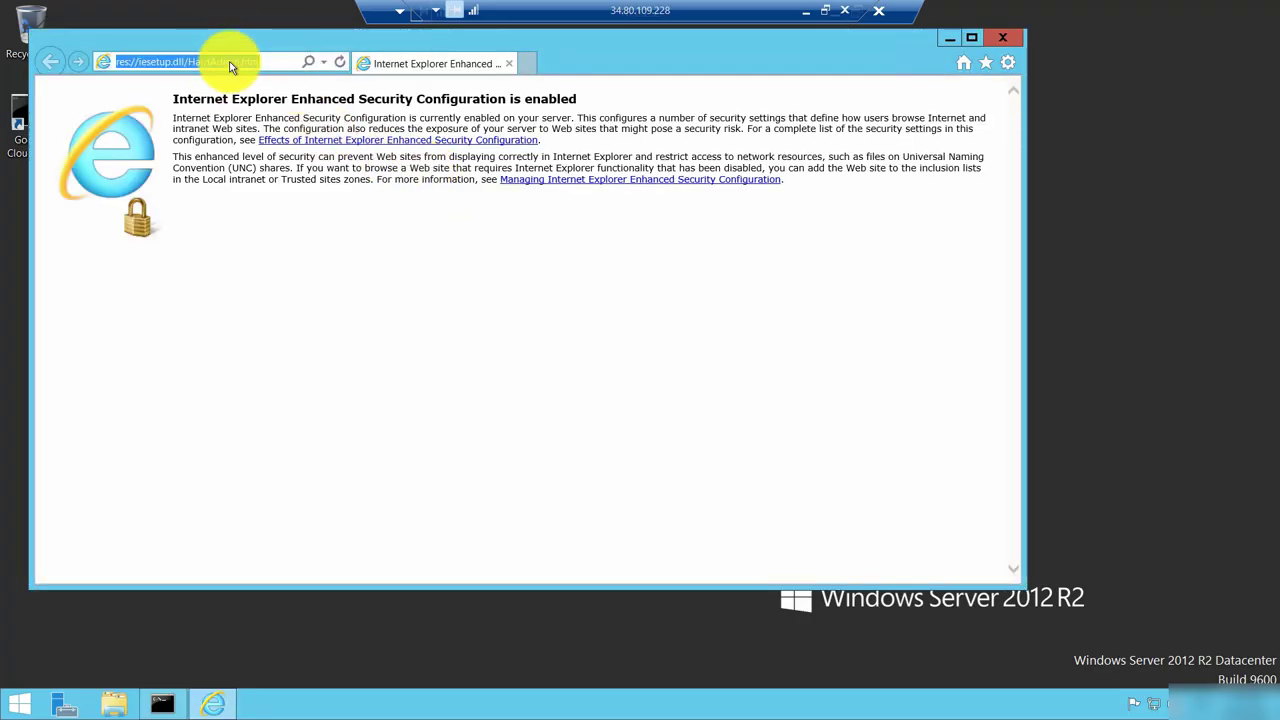
text(google)
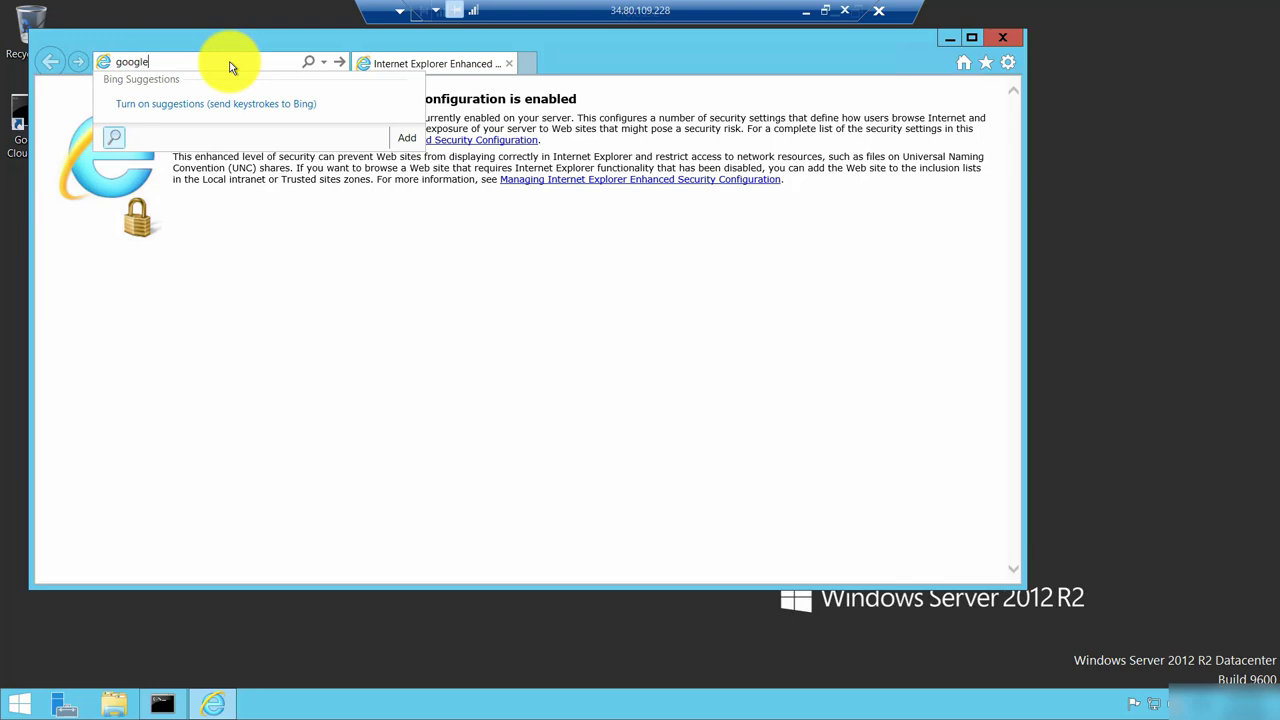
key(Return)
click(666, 396)
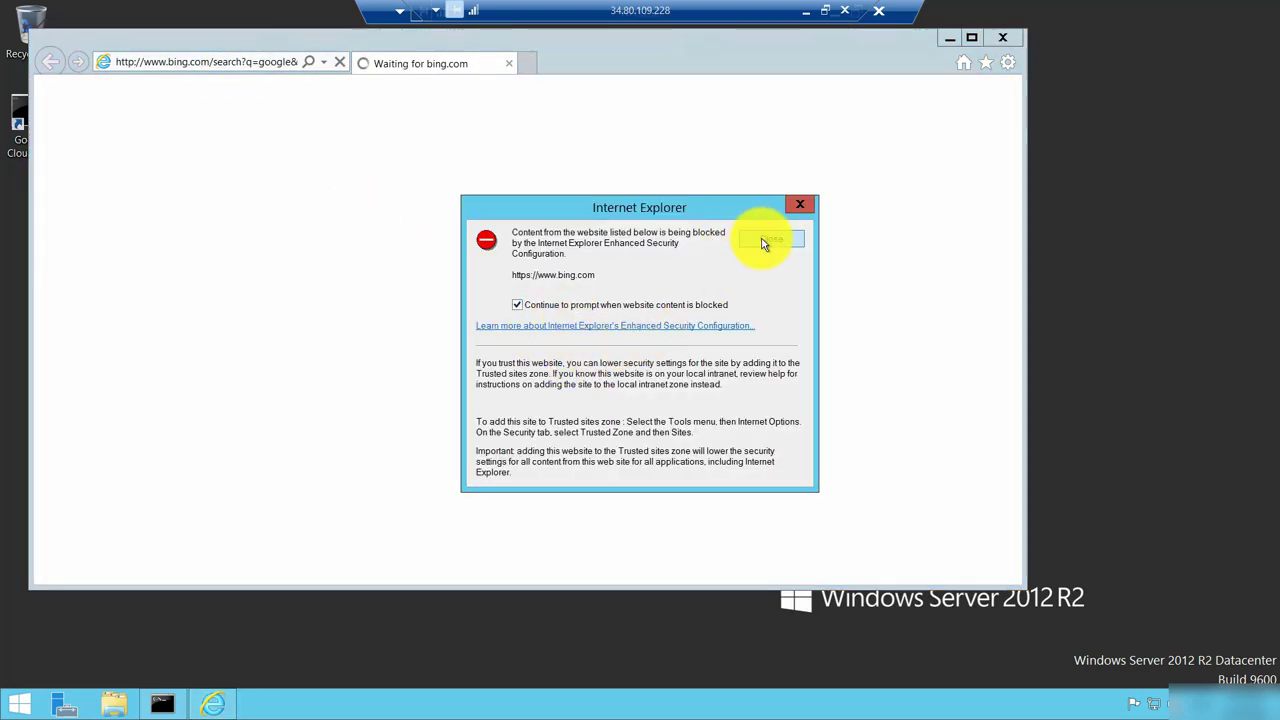
click(770, 240)
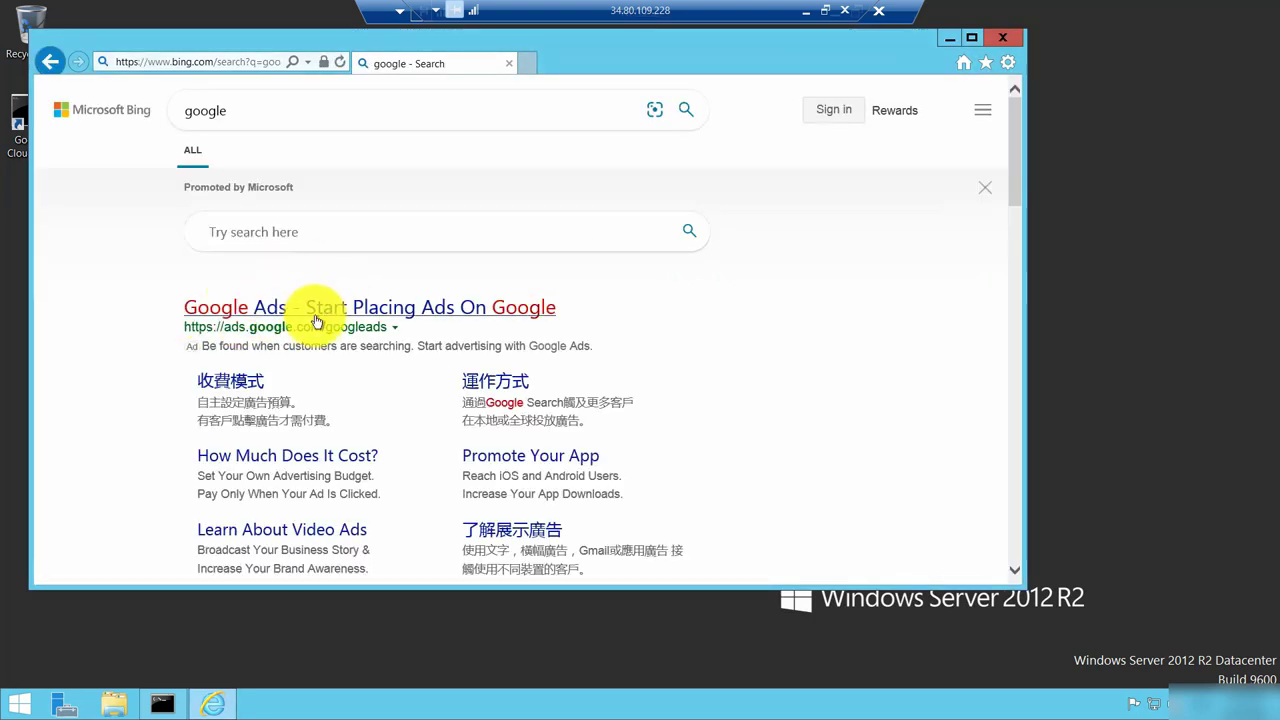
scroll(408, 330, down, 3)
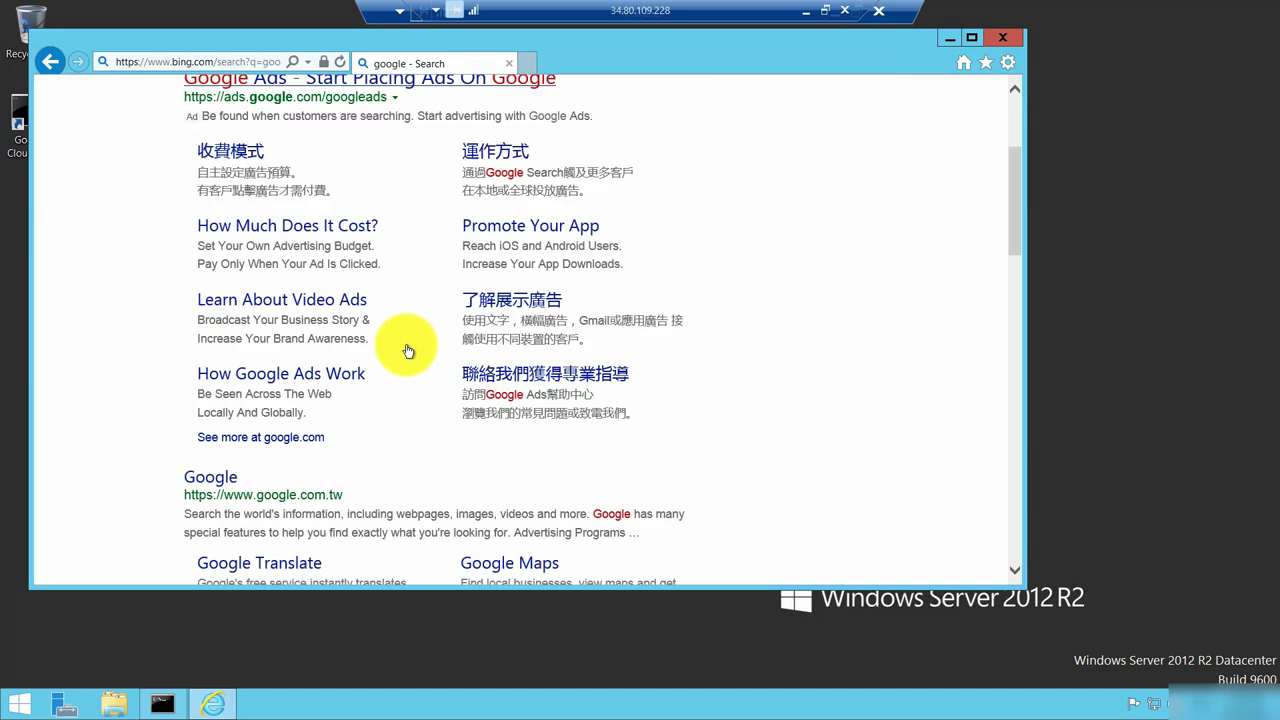
click(225, 407)
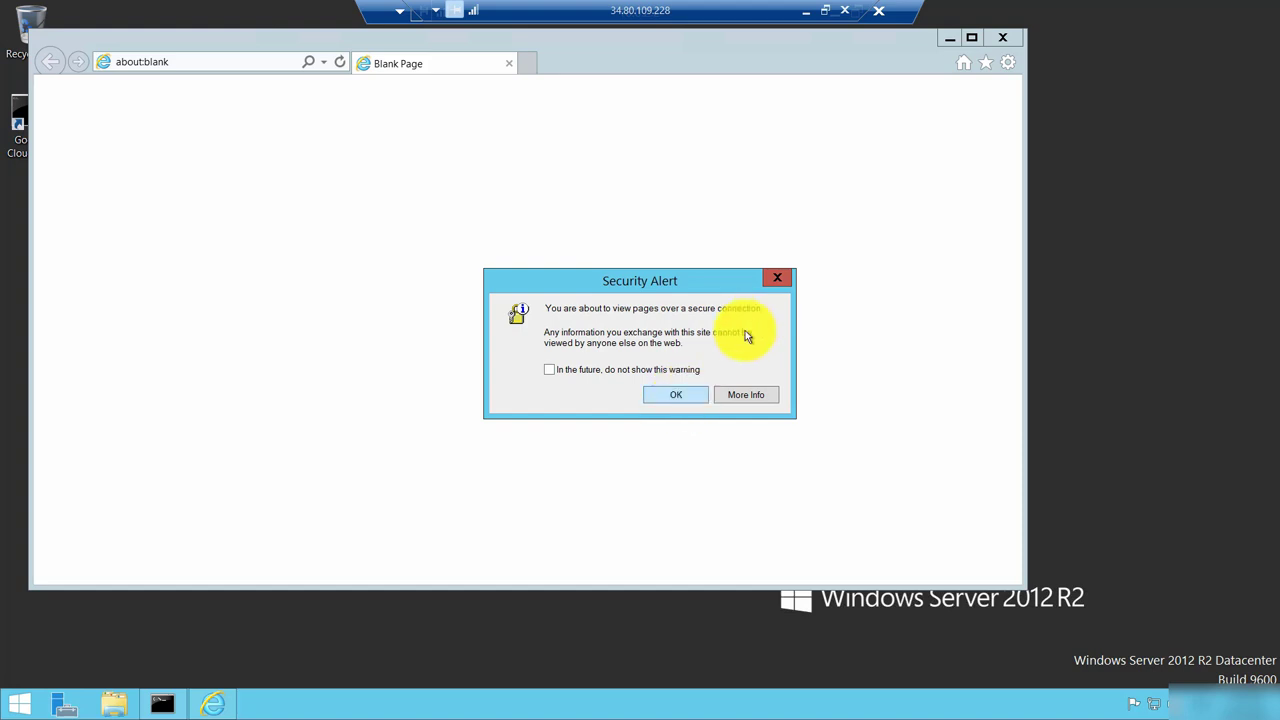
click(685, 393)
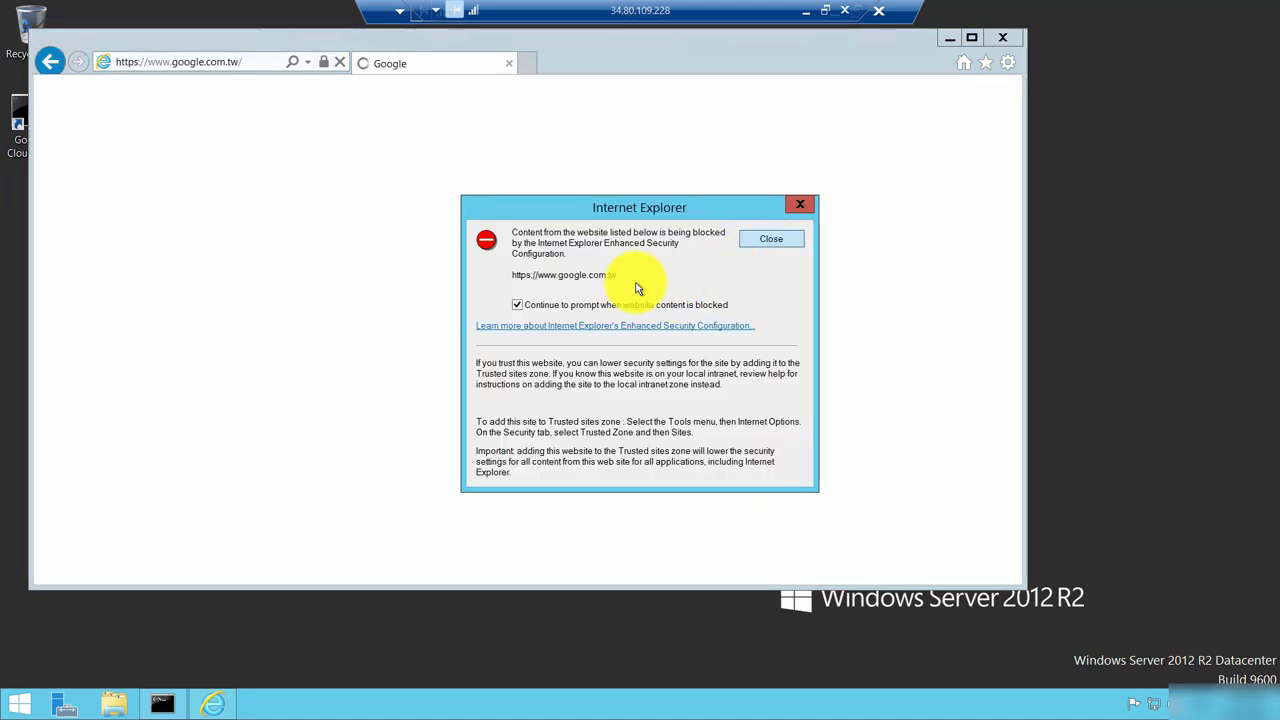
key(Return)
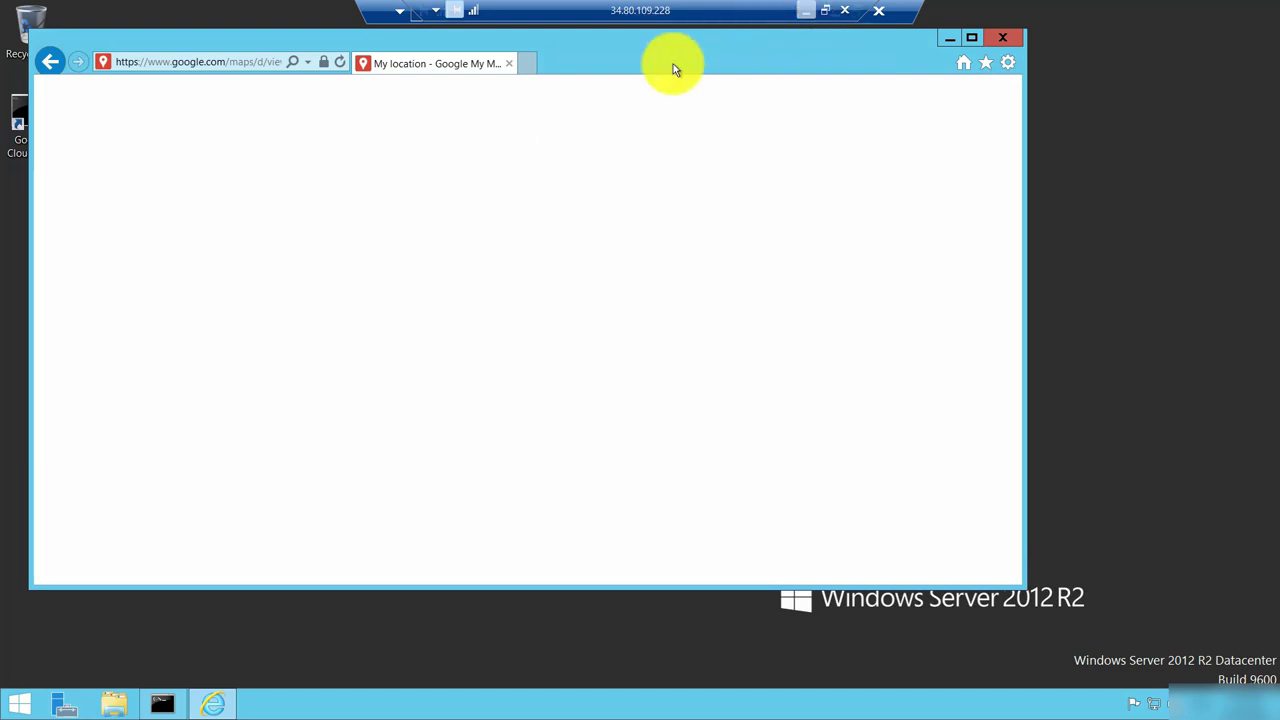
click(45, 62)
scroll(280, 417, down, 3)
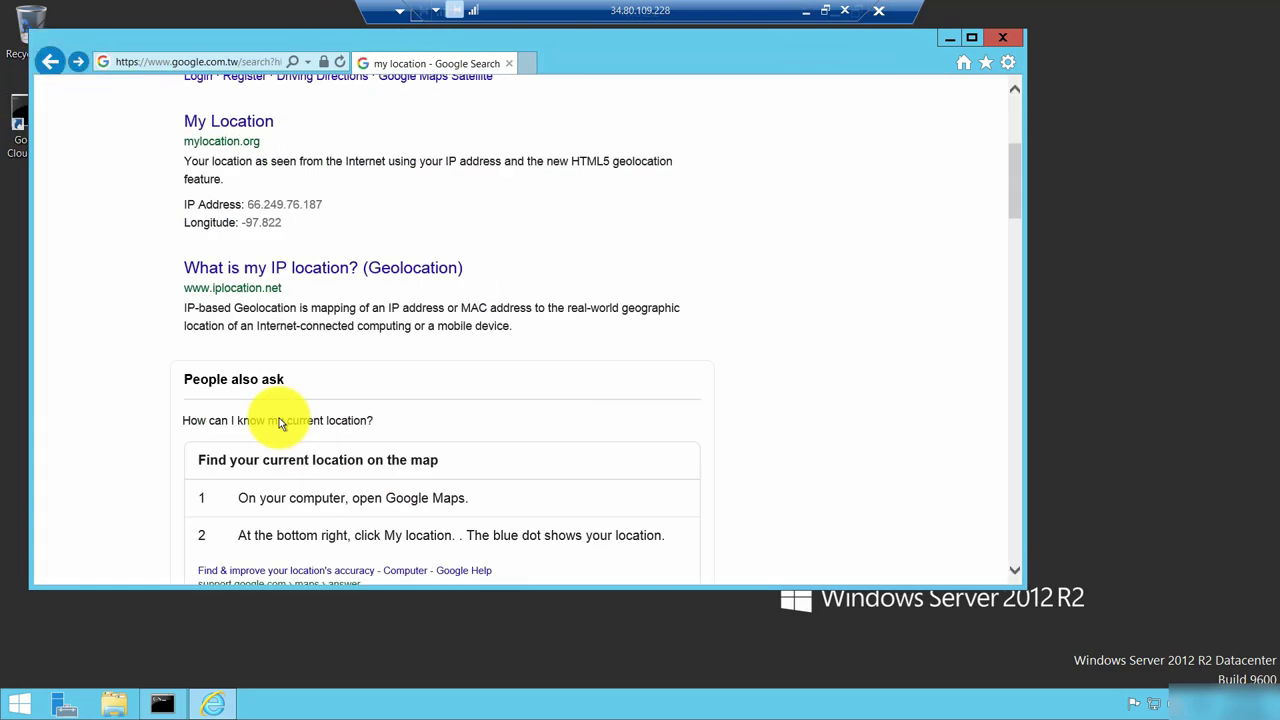
scroll(372, 287, up, 3)
scroll(338, 380, down, 2)
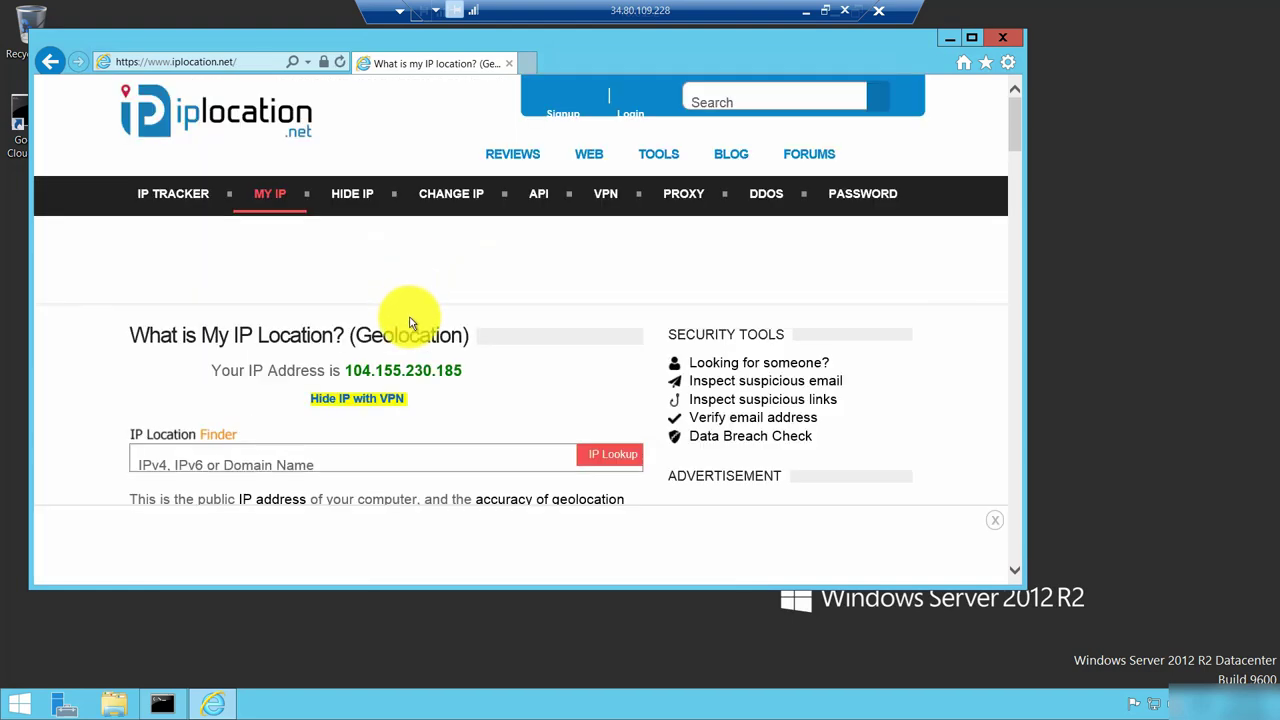
scroll(429, 397, down, 2)
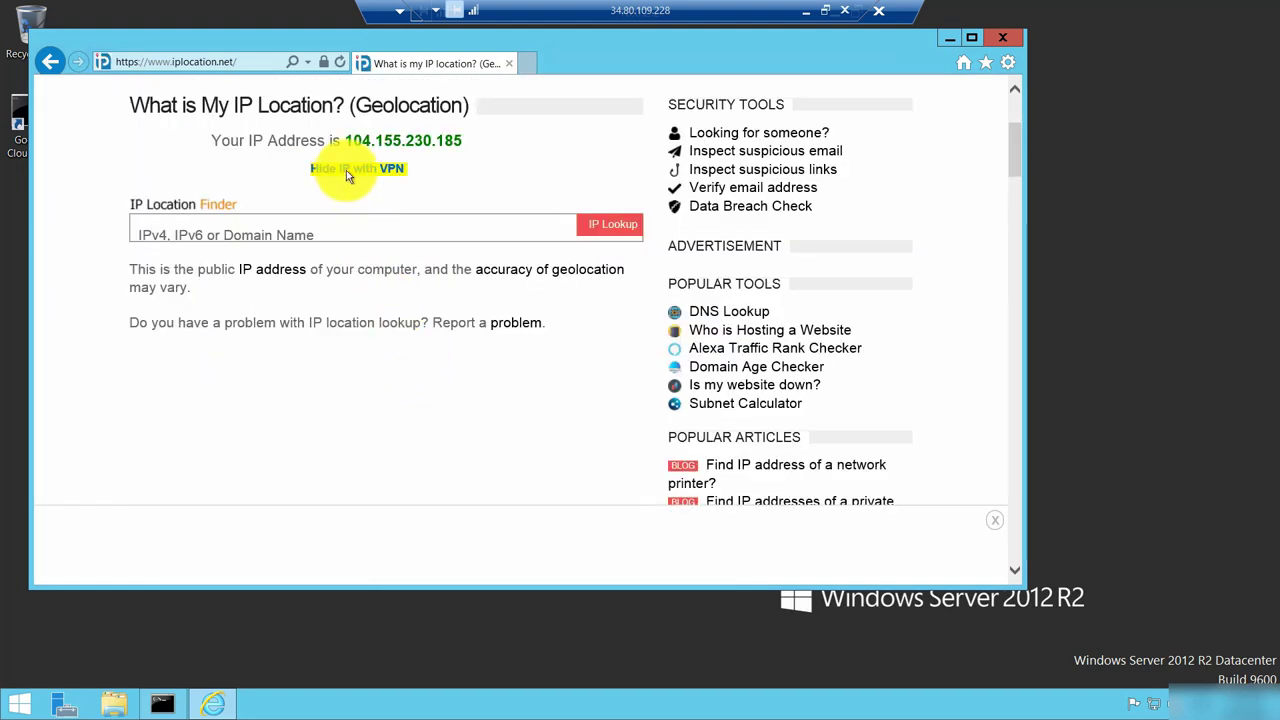
drag(406, 175, 285, 177)
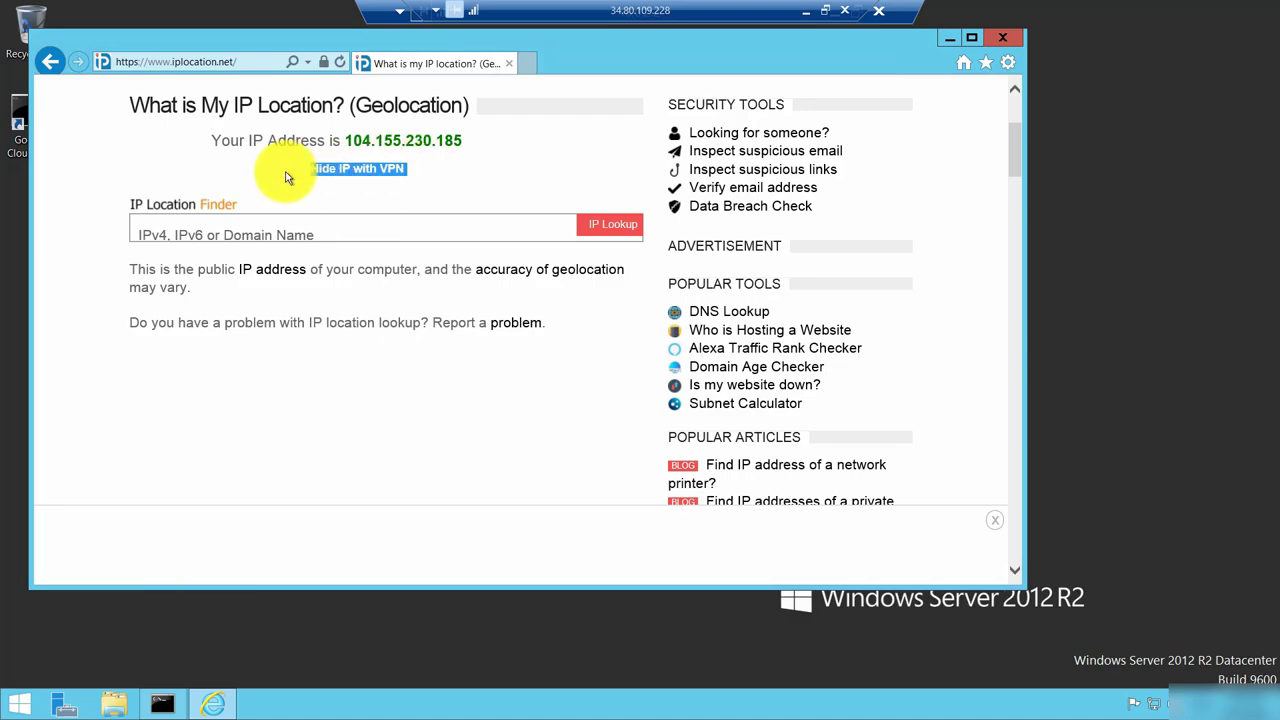
scroll(413, 318, up, 2)
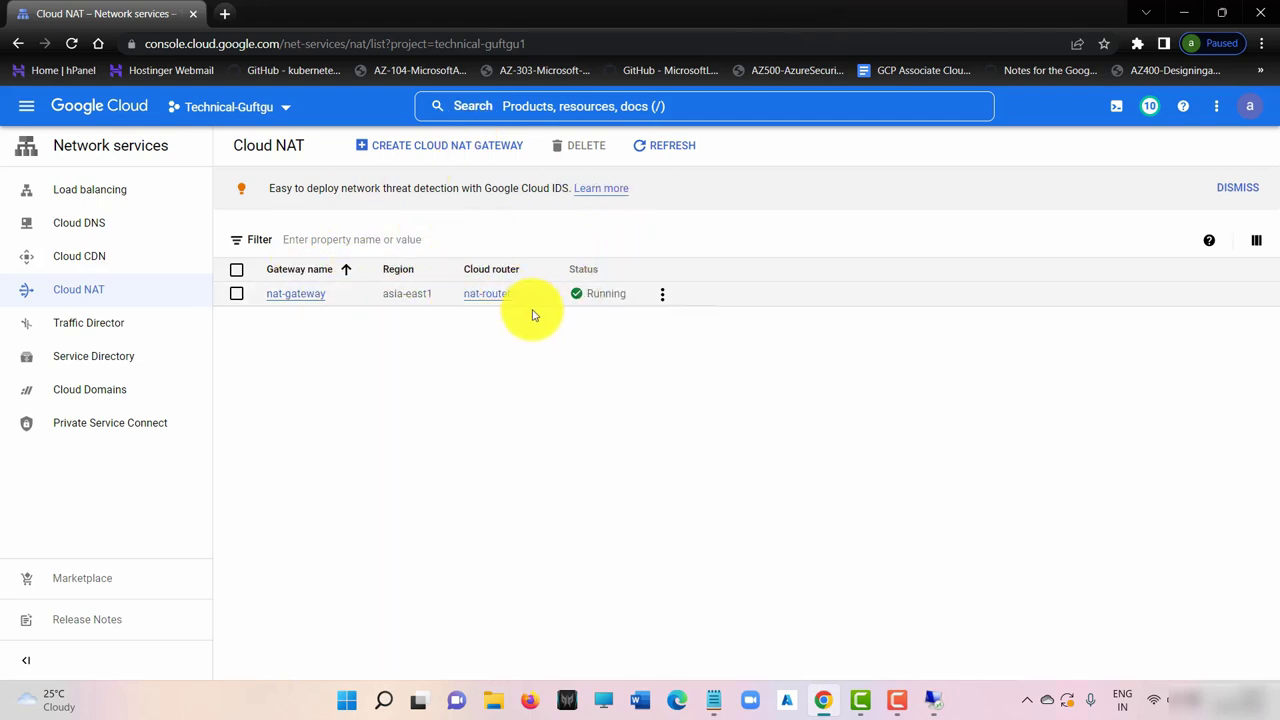
Step: Switch back to the Google Cloud console and delete the nat-gateway Cloud NAT gateway
click(240, 279)
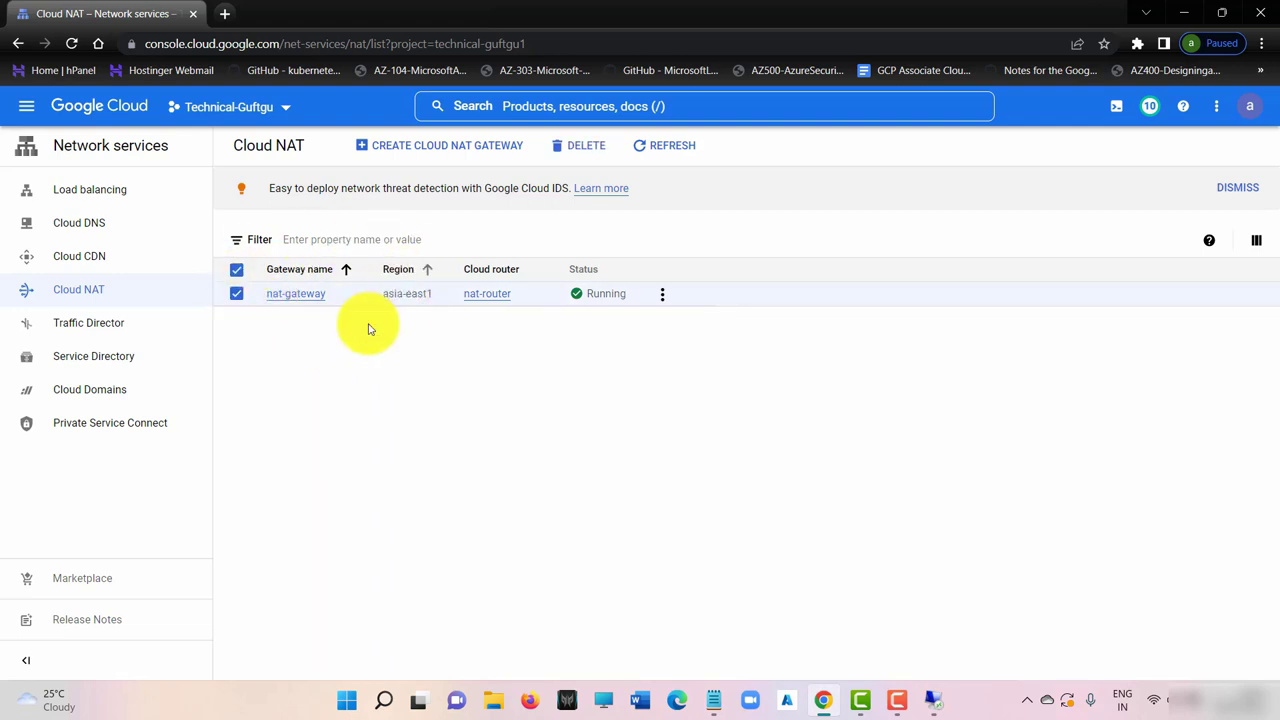
click(590, 148)
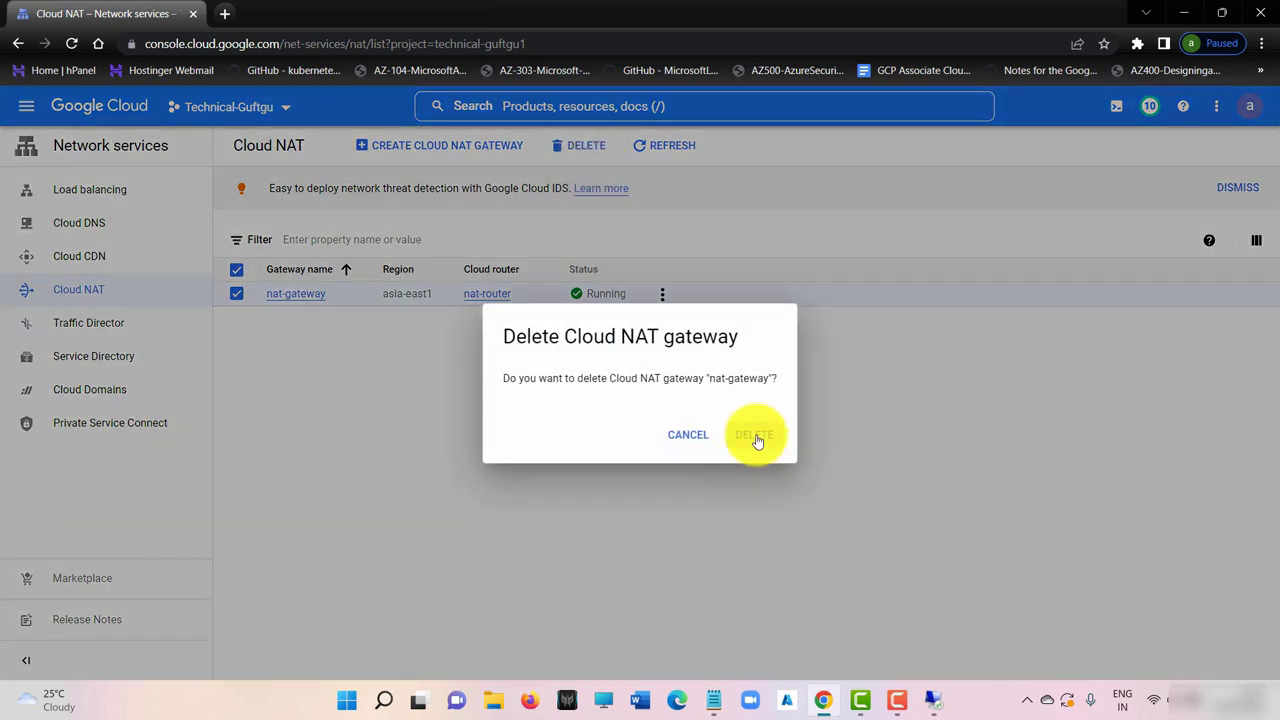
click(755, 436)
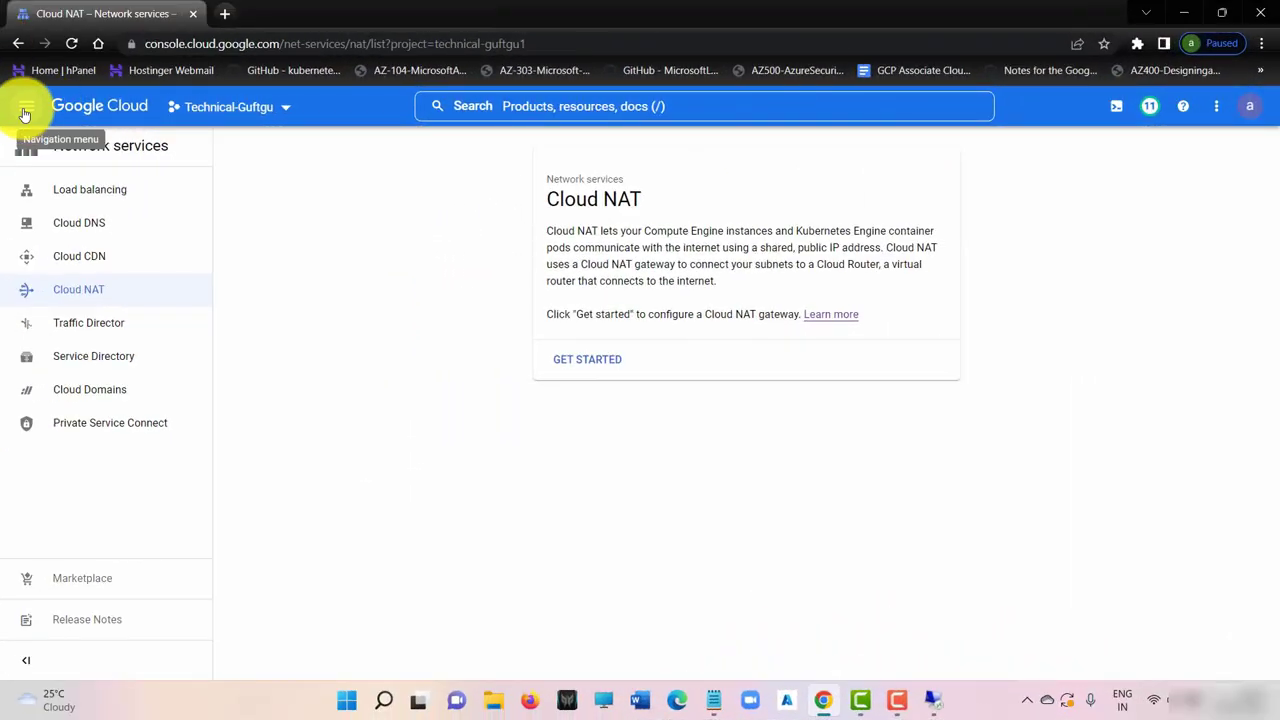
Step: Delete the nat-router Cloud Router under Hybrid Connectivity
click(25, 110)
scroll(120, 614, down, 5)
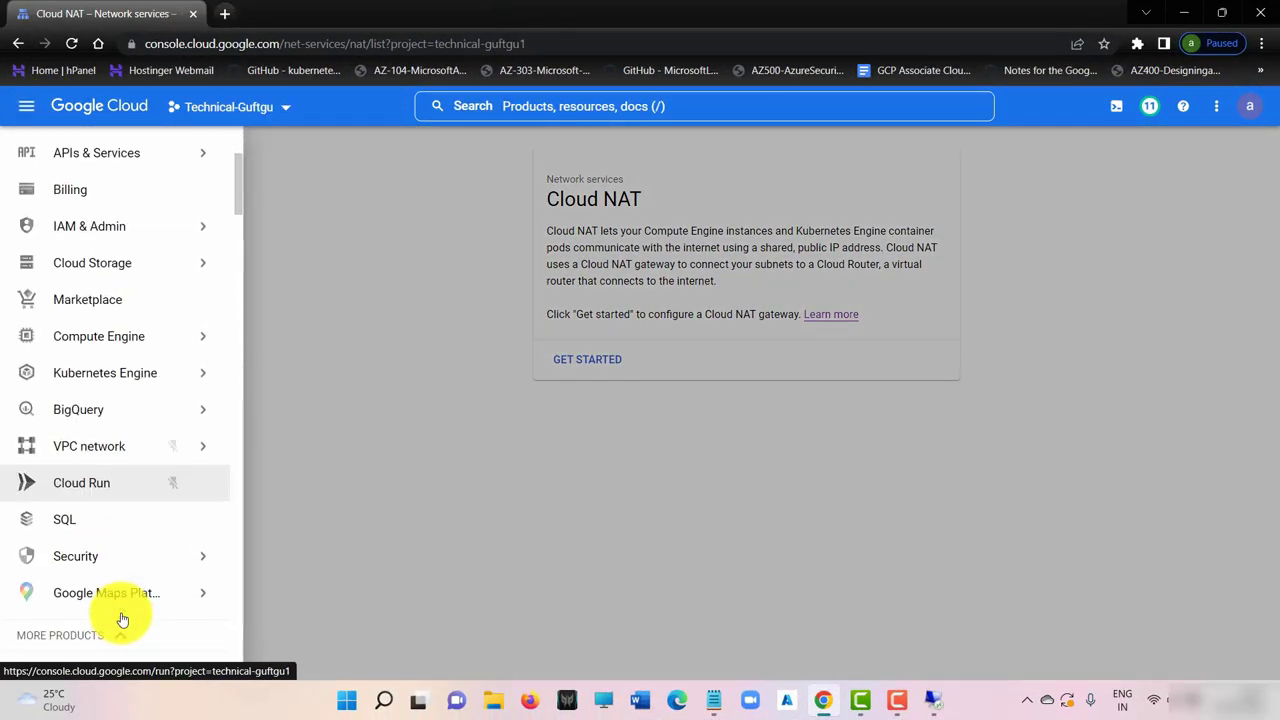
scroll(123, 623, down, 10)
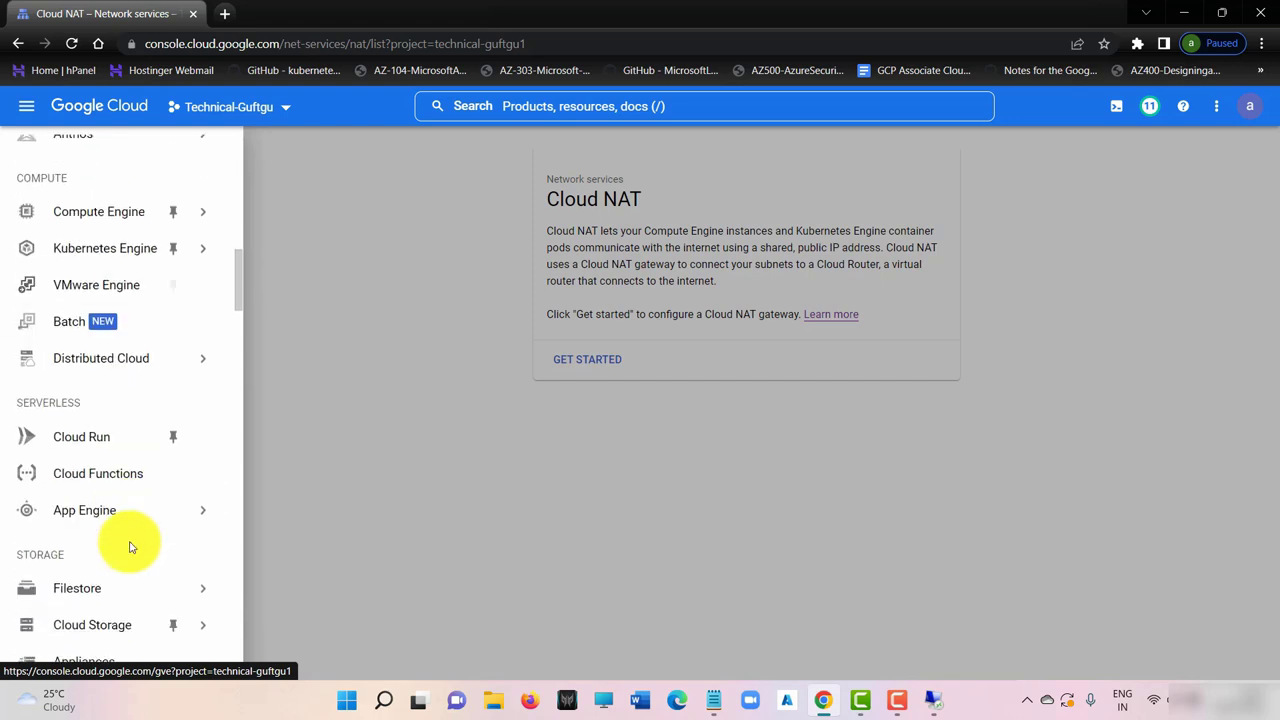
scroll(140, 543, down, 6)
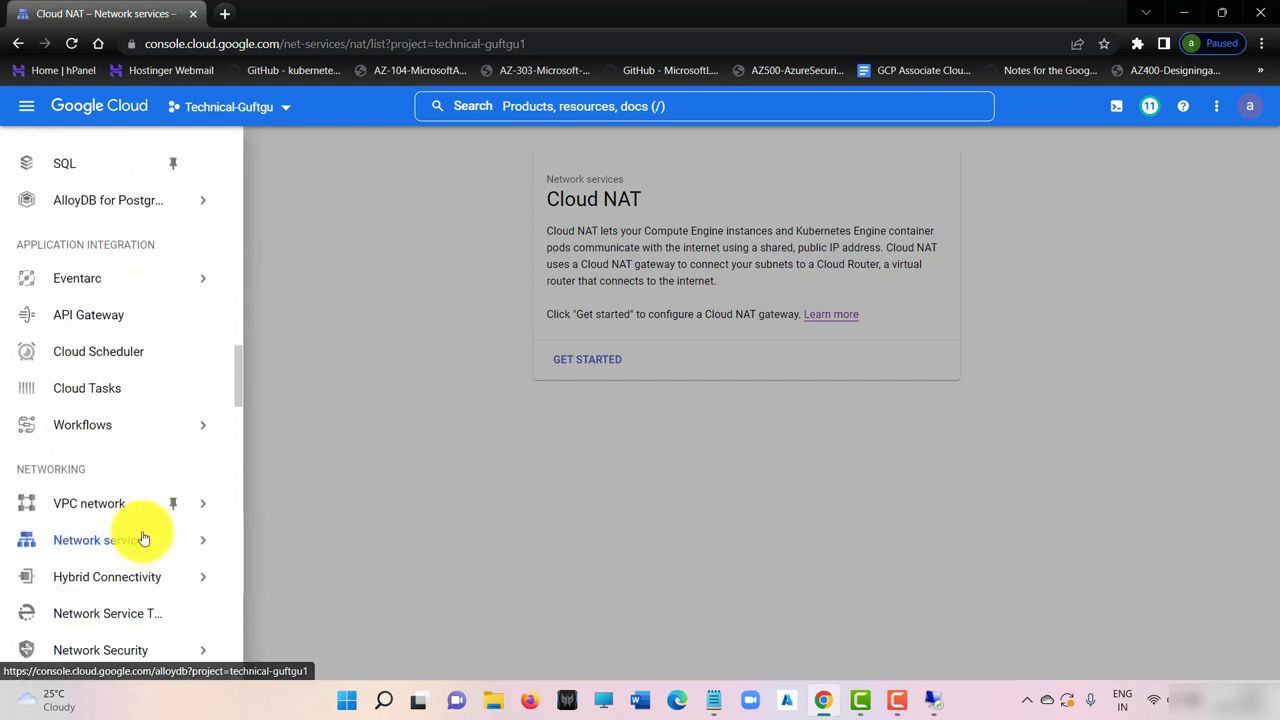
mouse_move(157, 571)
click(268, 541)
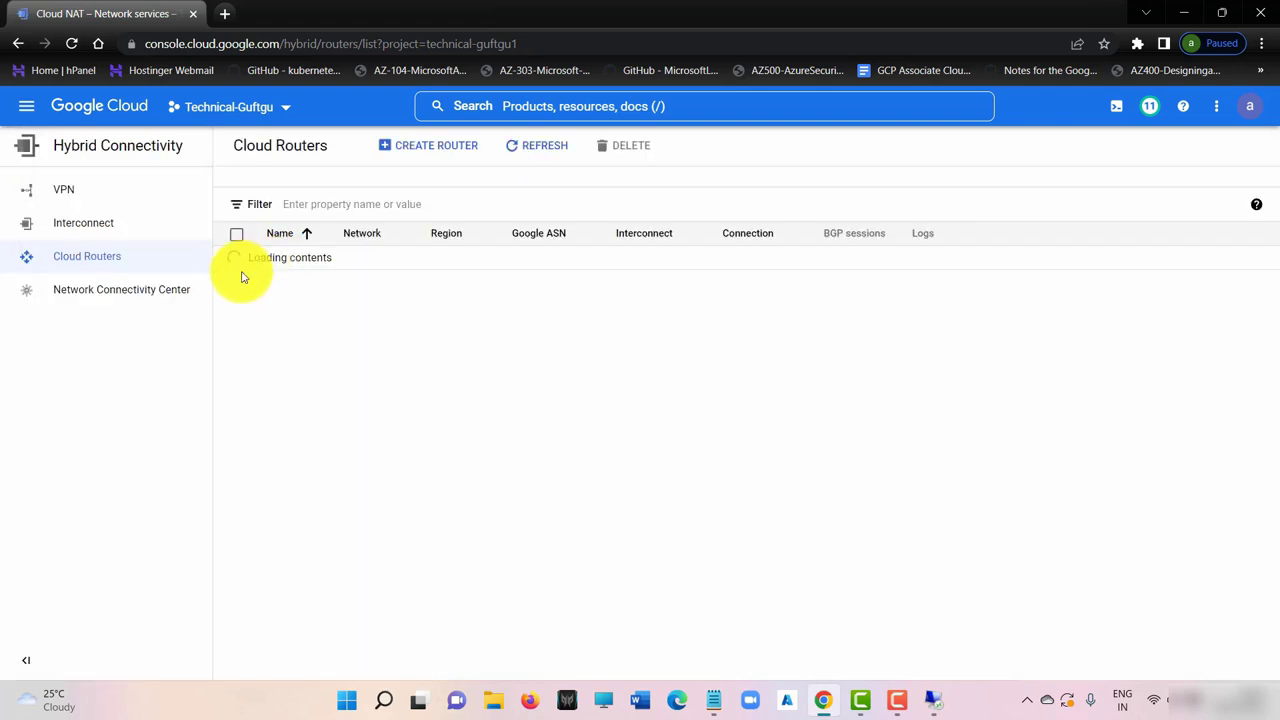
click(629, 149)
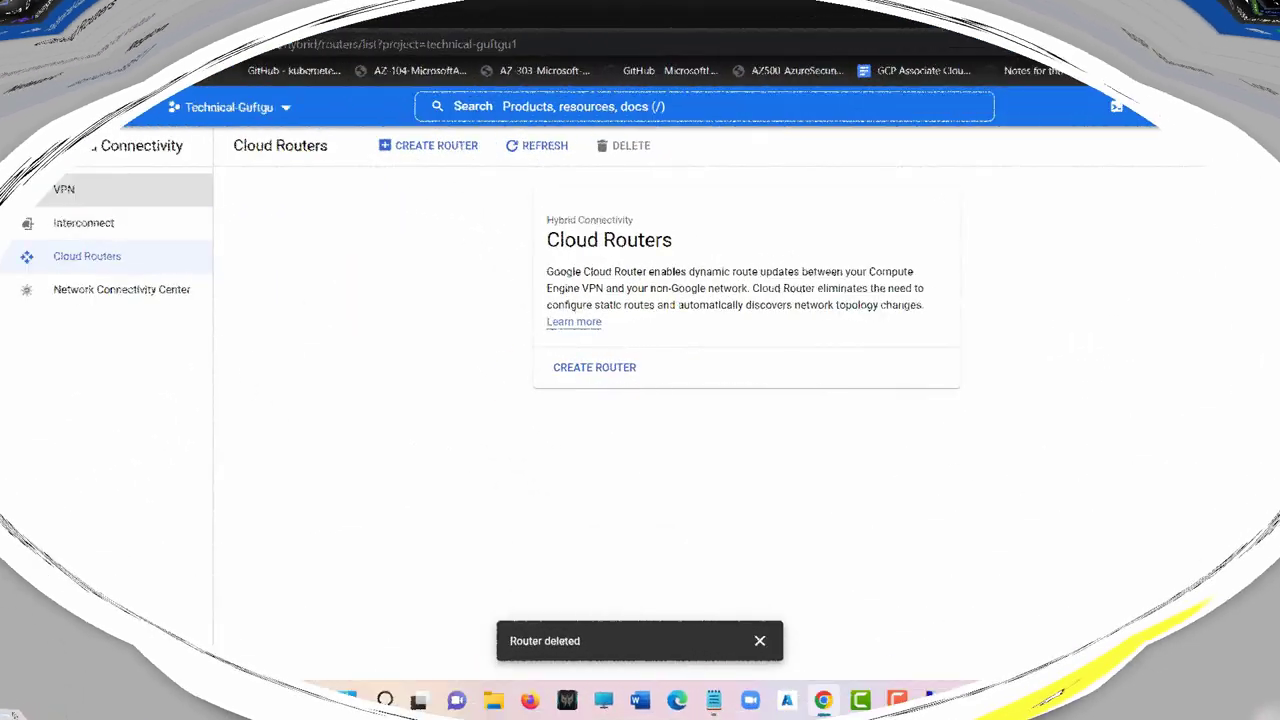
Step: Release the external static IP address nat-ip in the VPC network's IP addresses
click(27, 106)
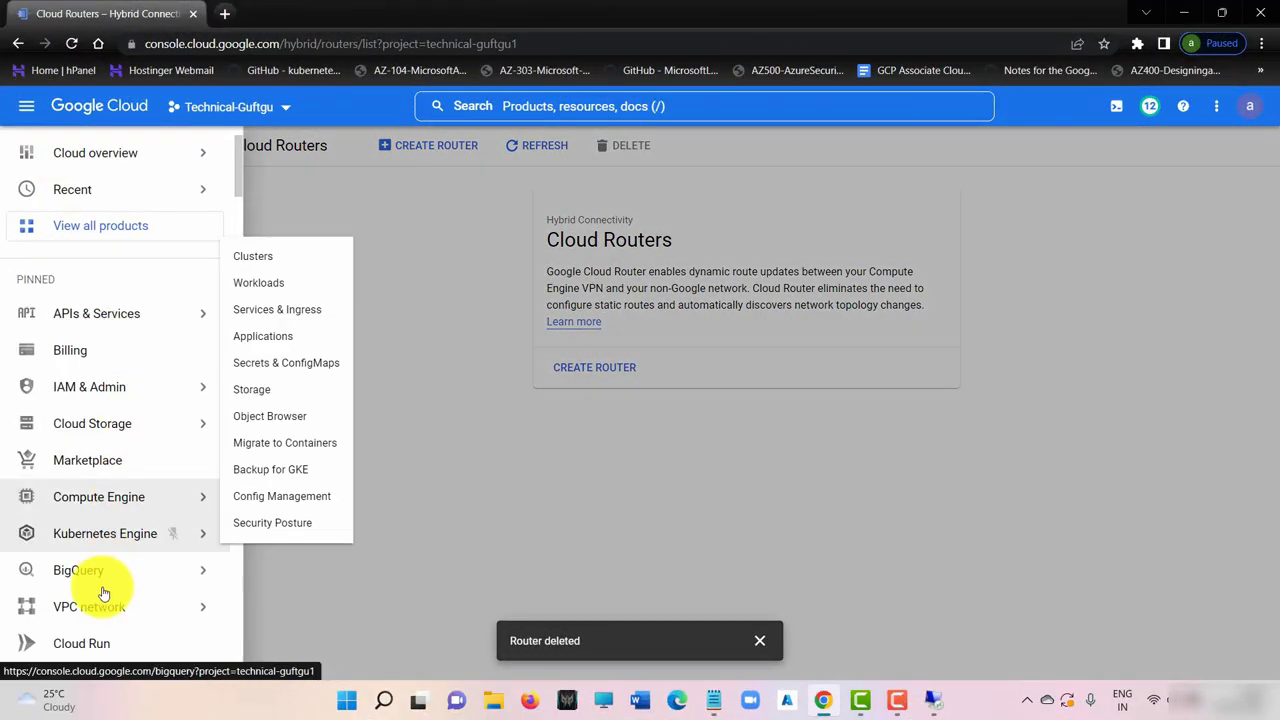
mouse_move(110, 607)
click(257, 418)
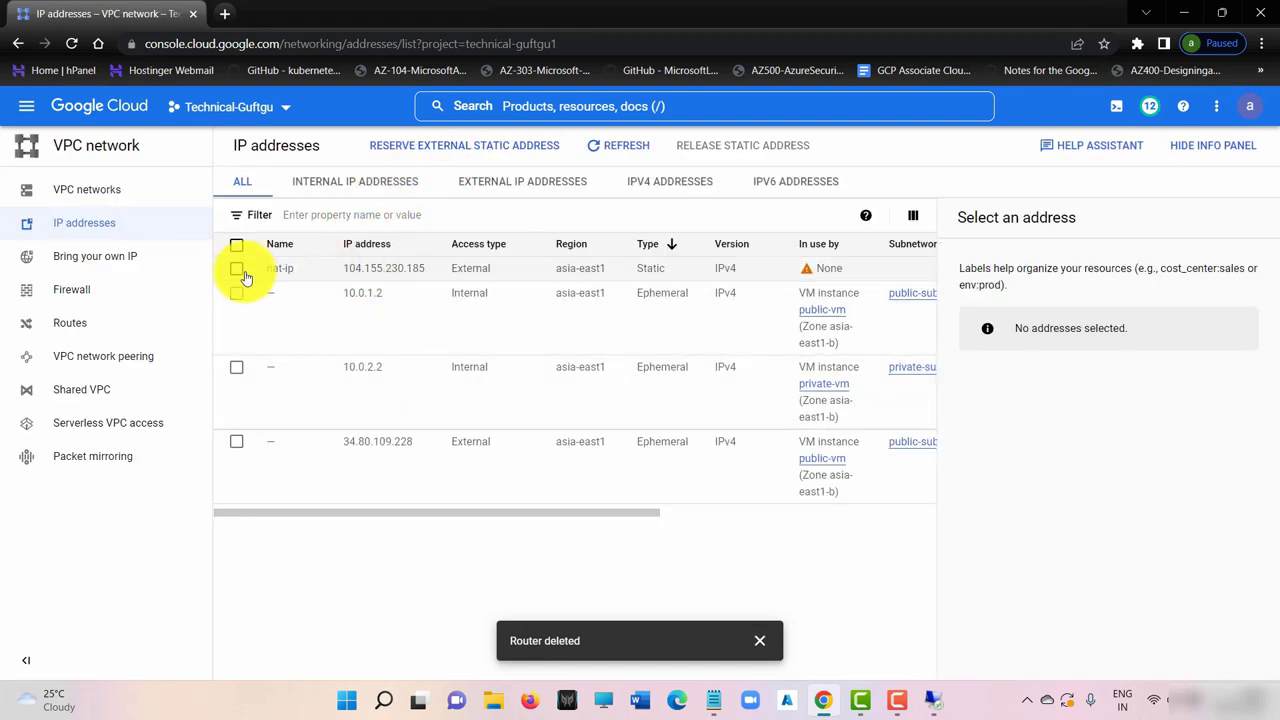
click(237, 269)
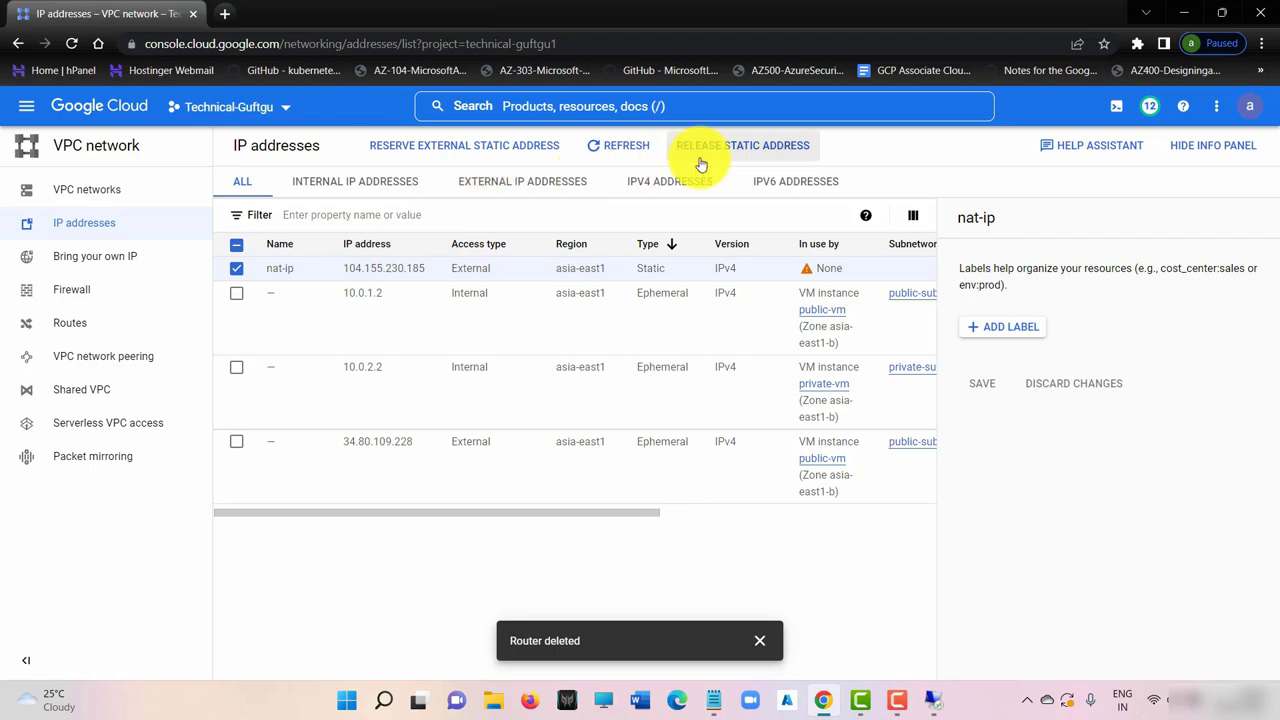
click(775, 148)
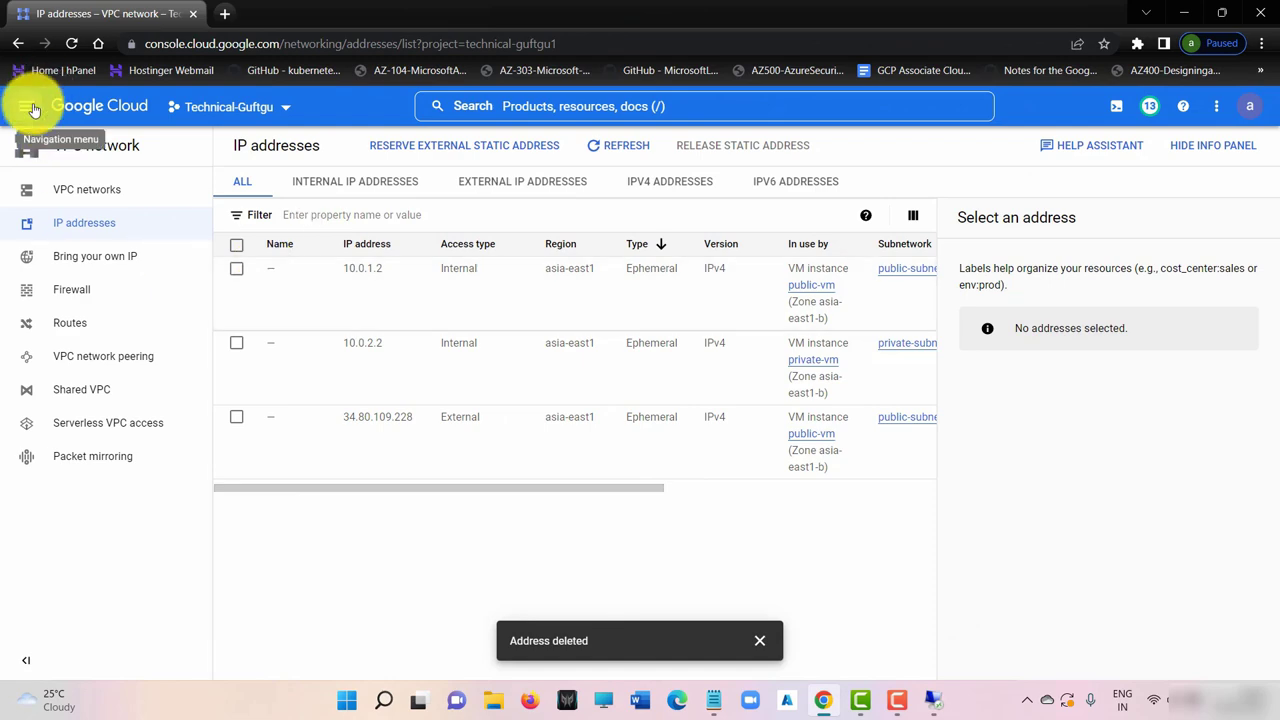
Step: Delete the private-vm instance from the Compute Engine VM instances
click(27, 106)
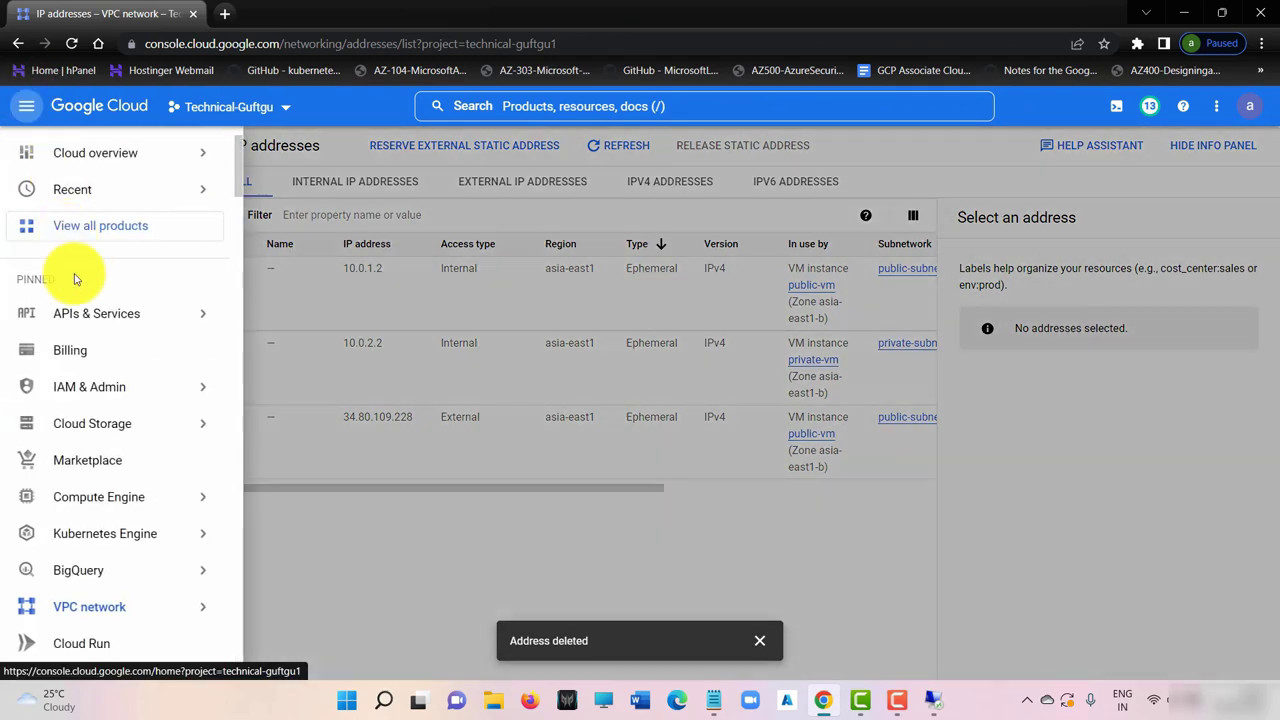
mouse_move(217, 491)
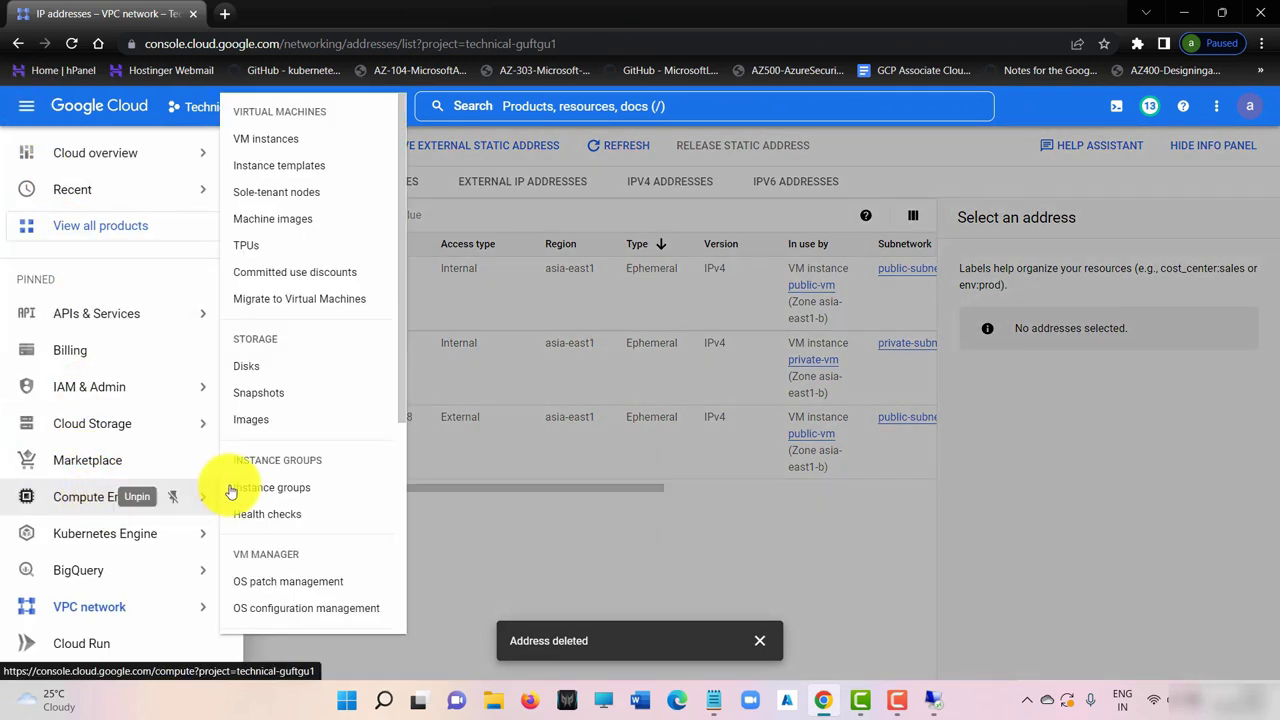
click(308, 138)
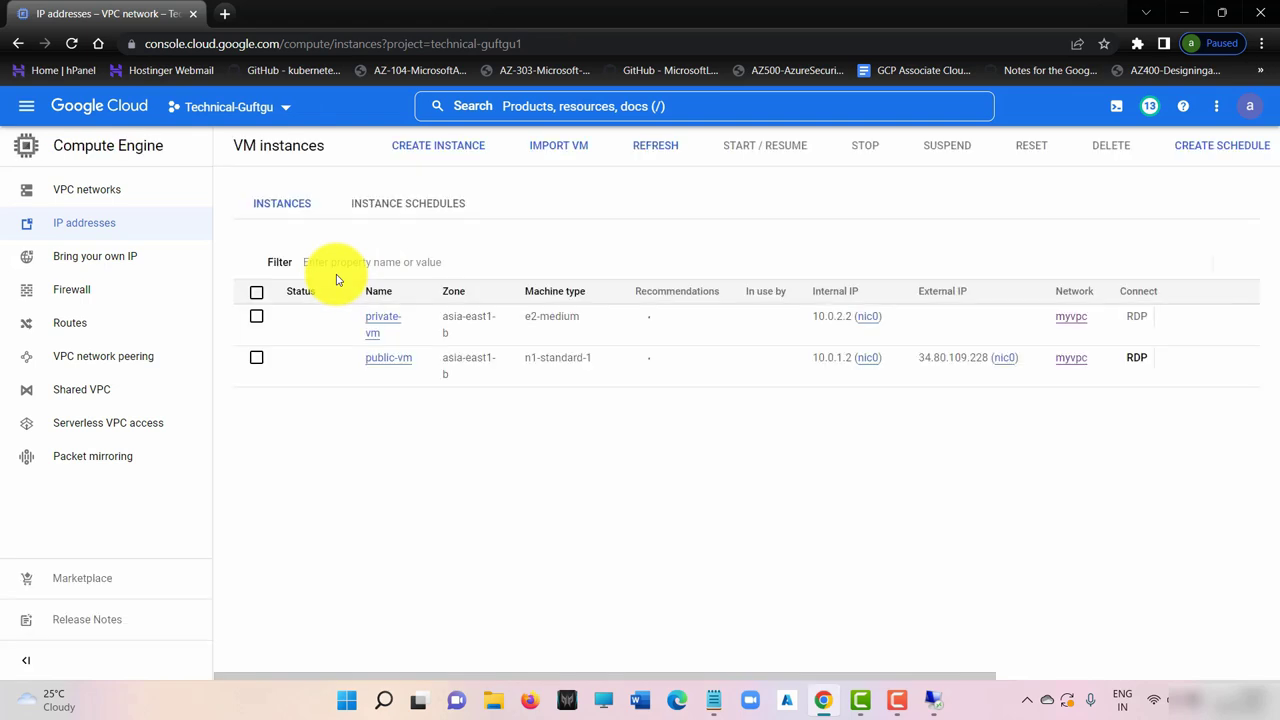
click(256, 356)
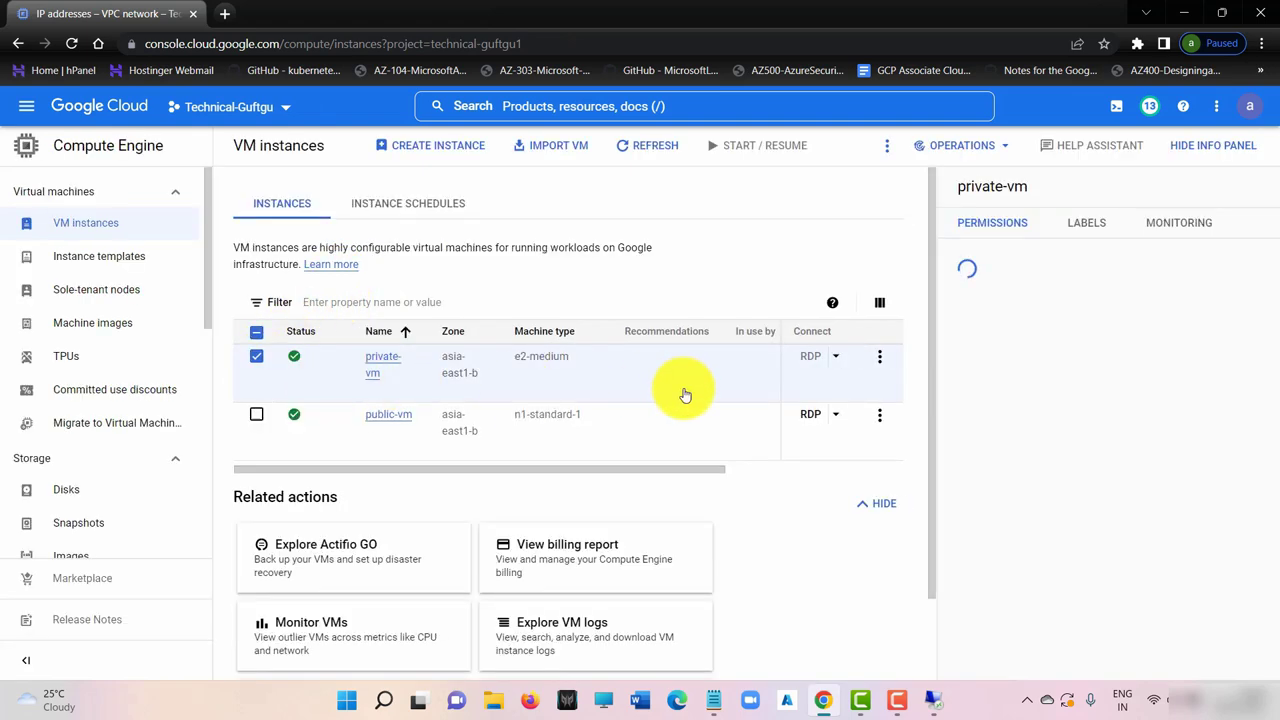
click(880, 359)
click(900, 489)
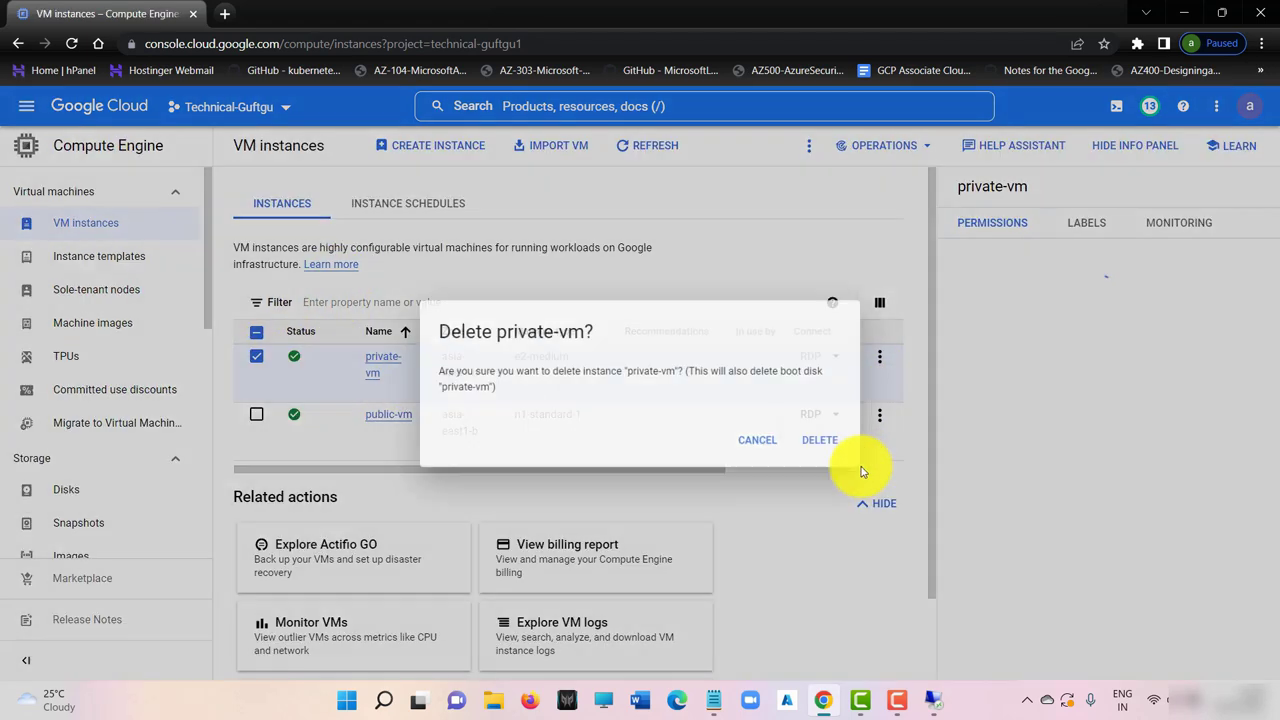
click(836, 444)
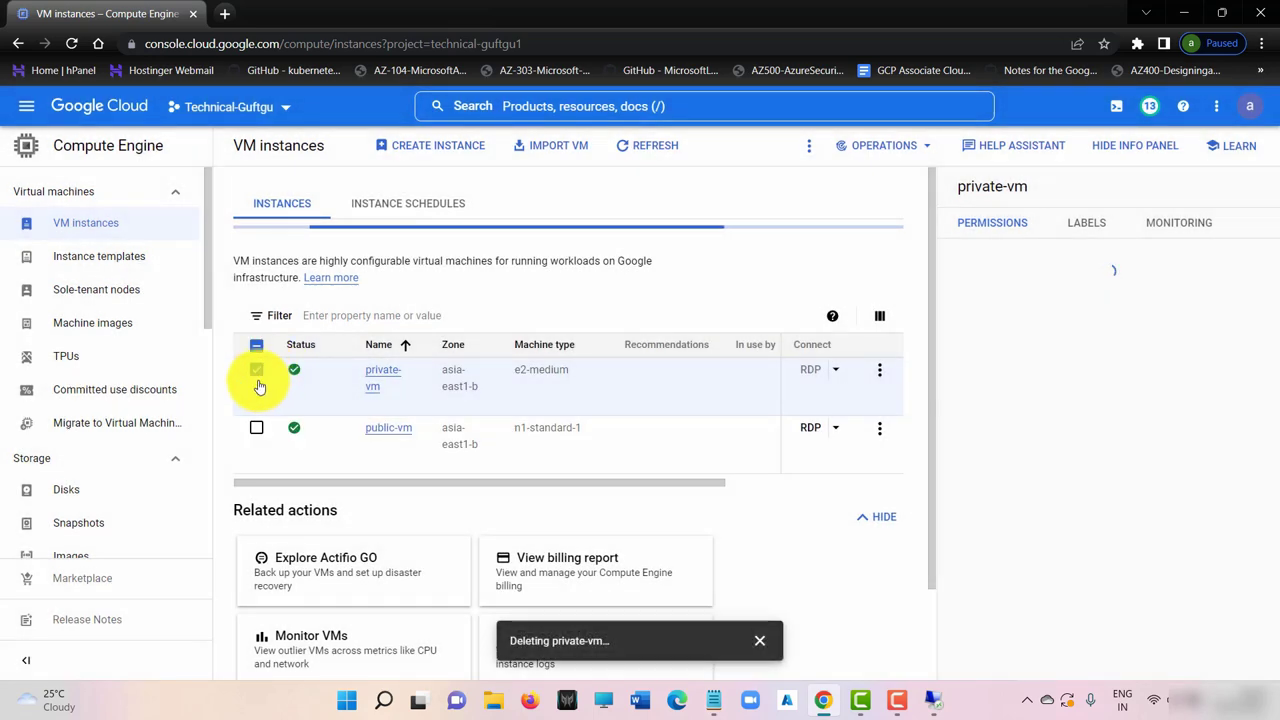
Step: Delete the public-vm instance as well
click(257, 427)
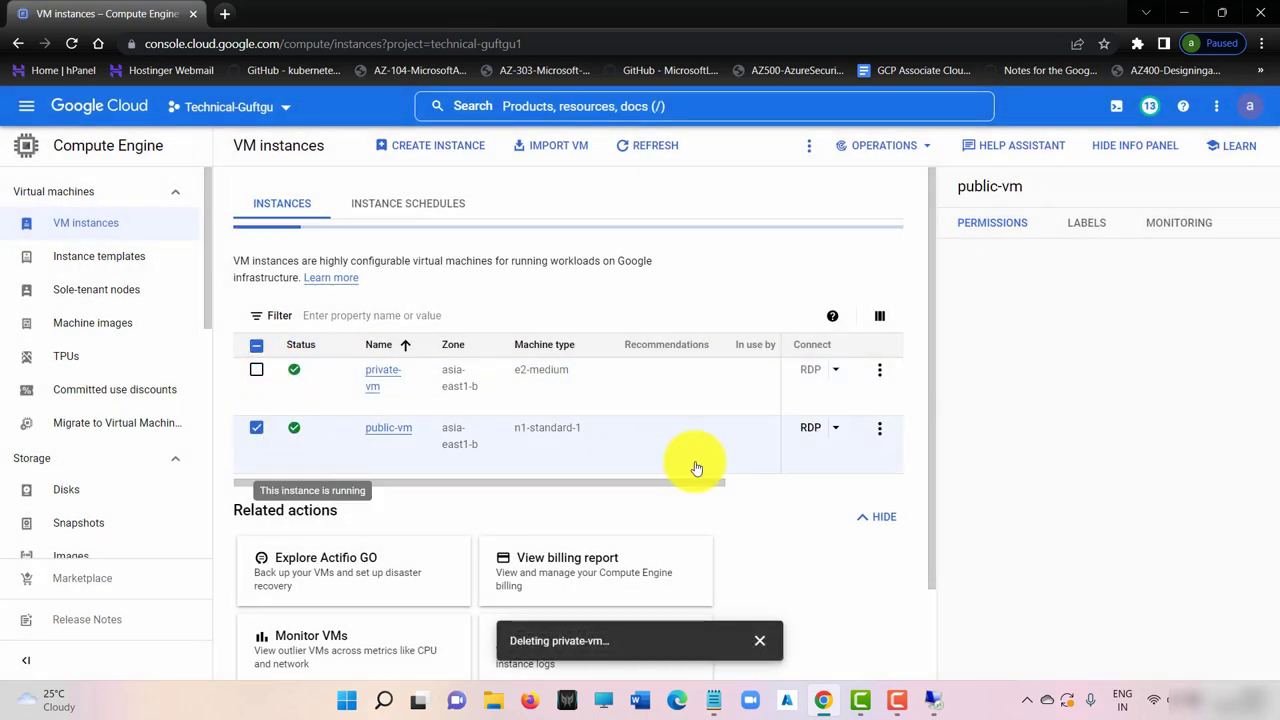
click(880, 432)
click(940, 290)
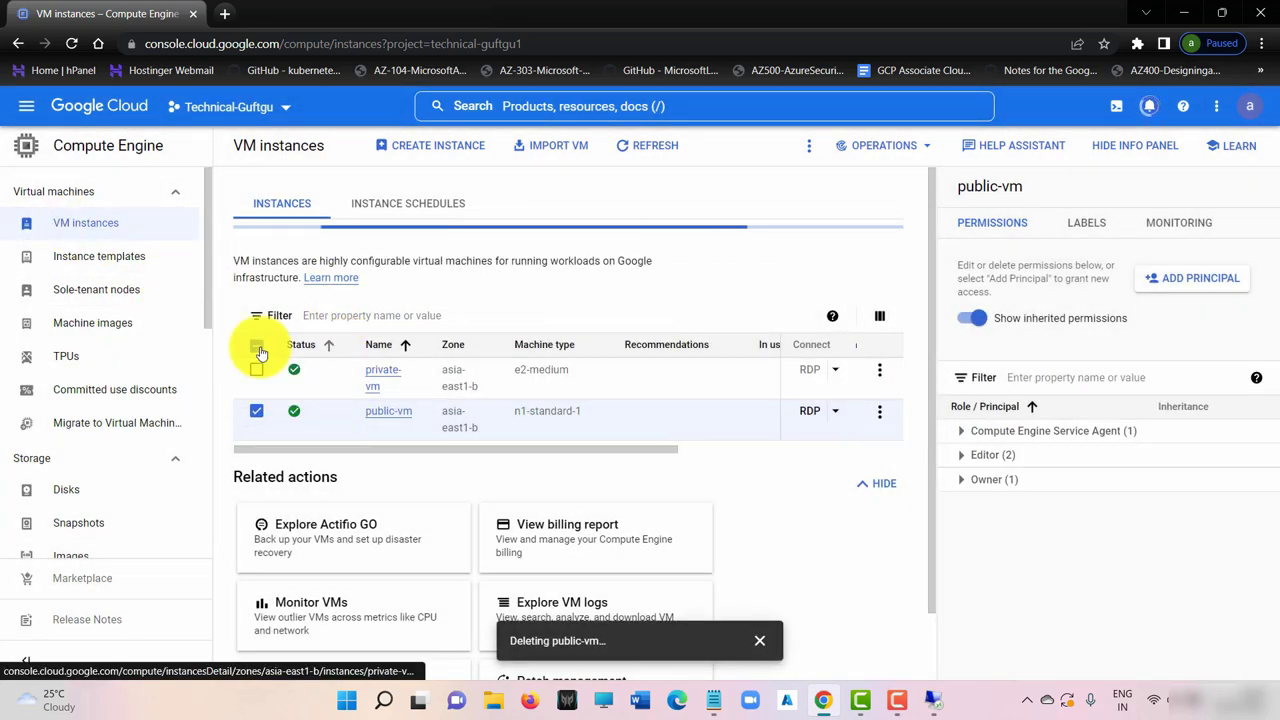
Step: Open the myvpc network among the VPC networks and delete it, confirming the deletion
click(24, 104)
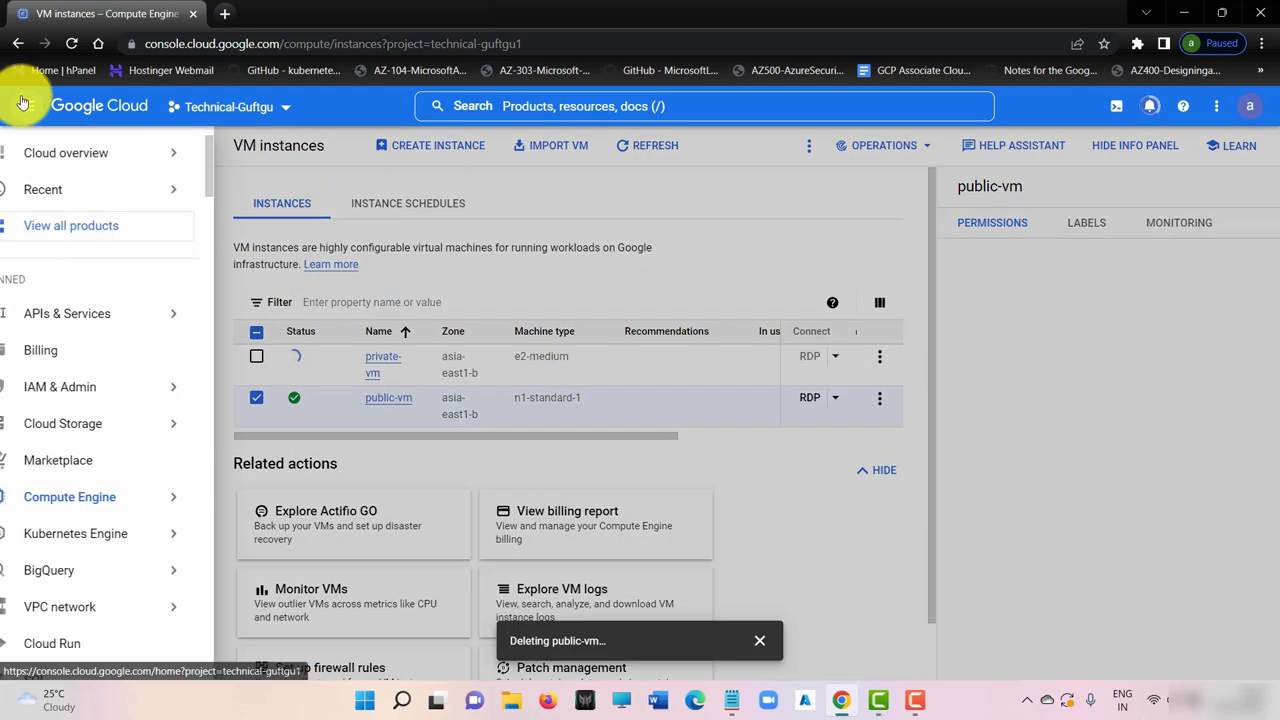
mouse_move(128, 603)
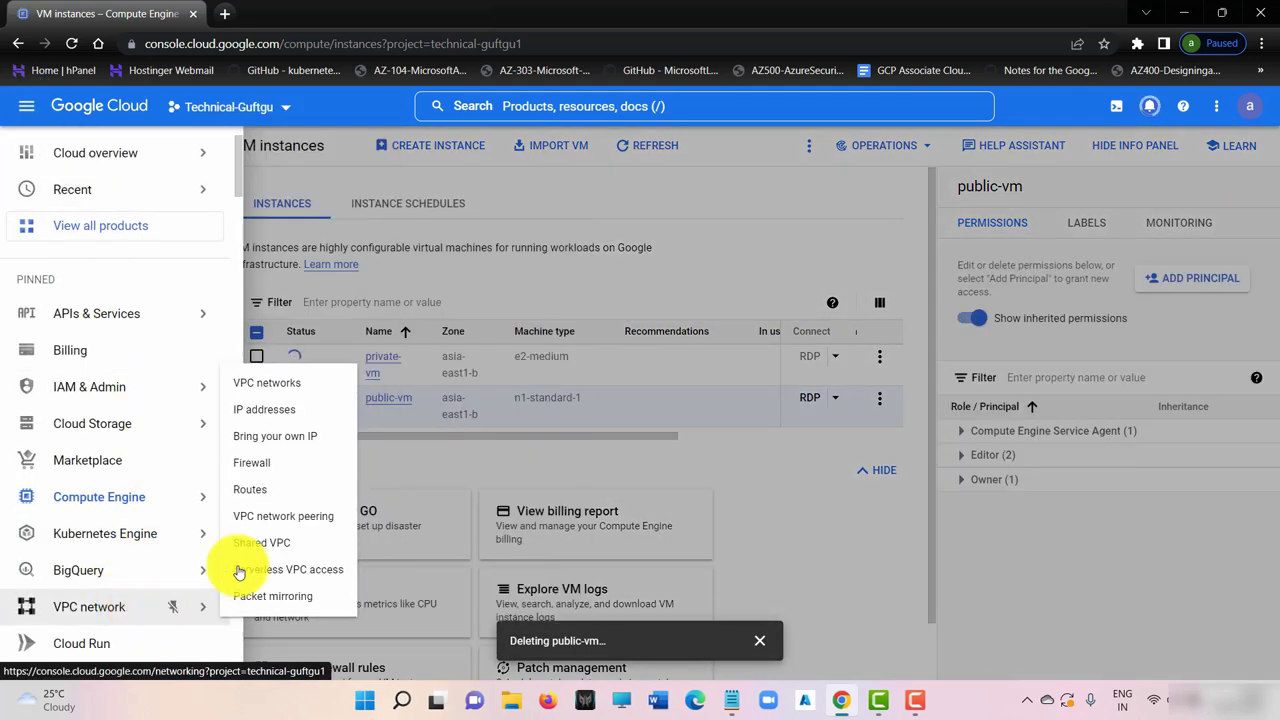
click(289, 390)
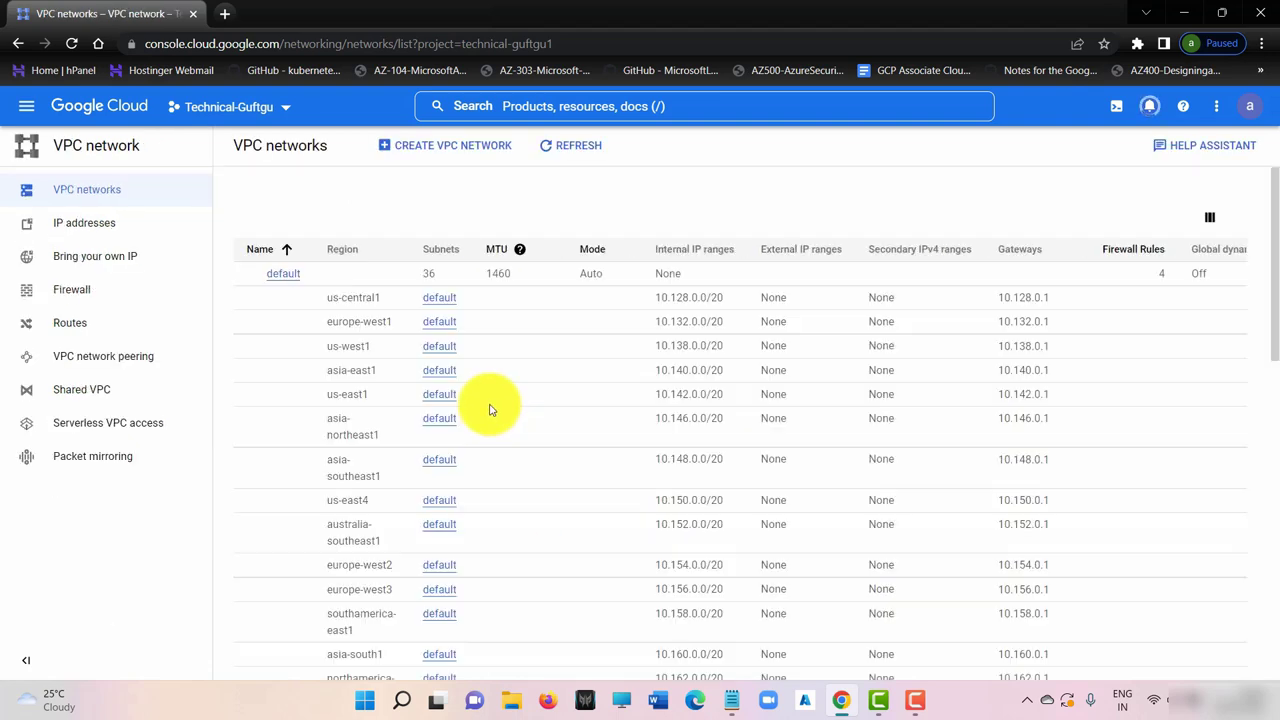
scroll(485, 442, down, 5)
scroll(485, 440, down, 2)
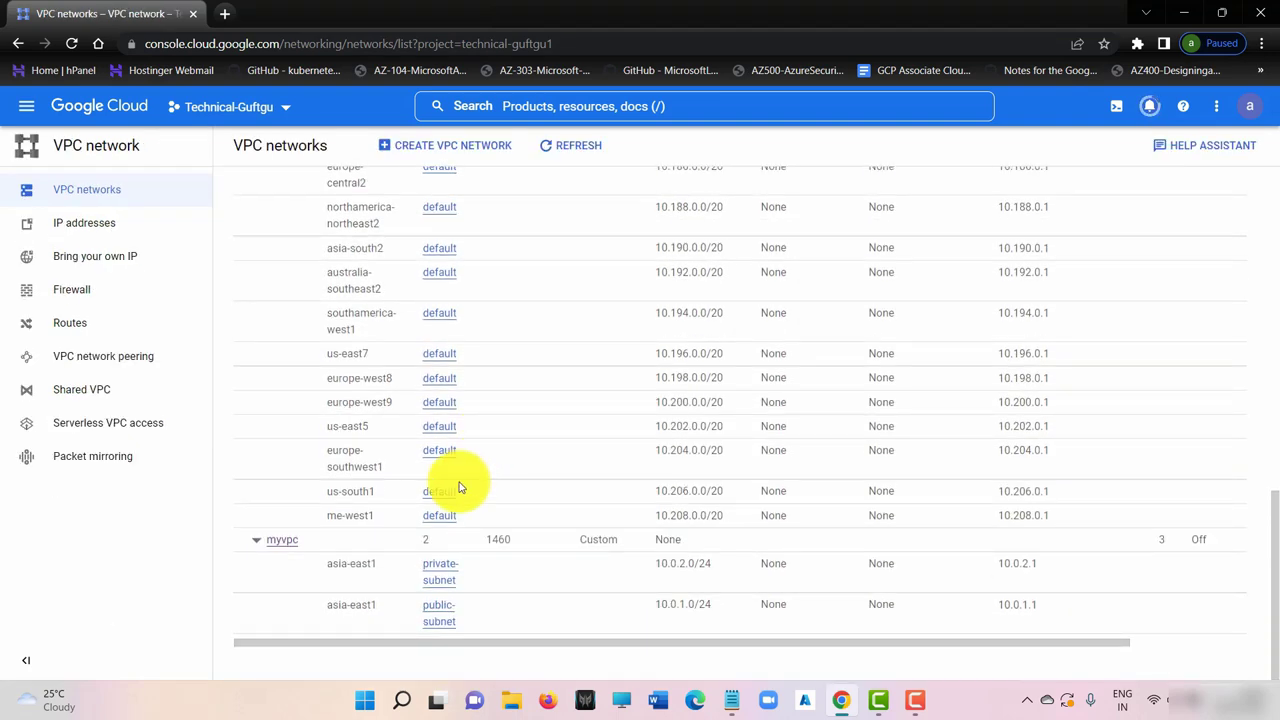
click(285, 542)
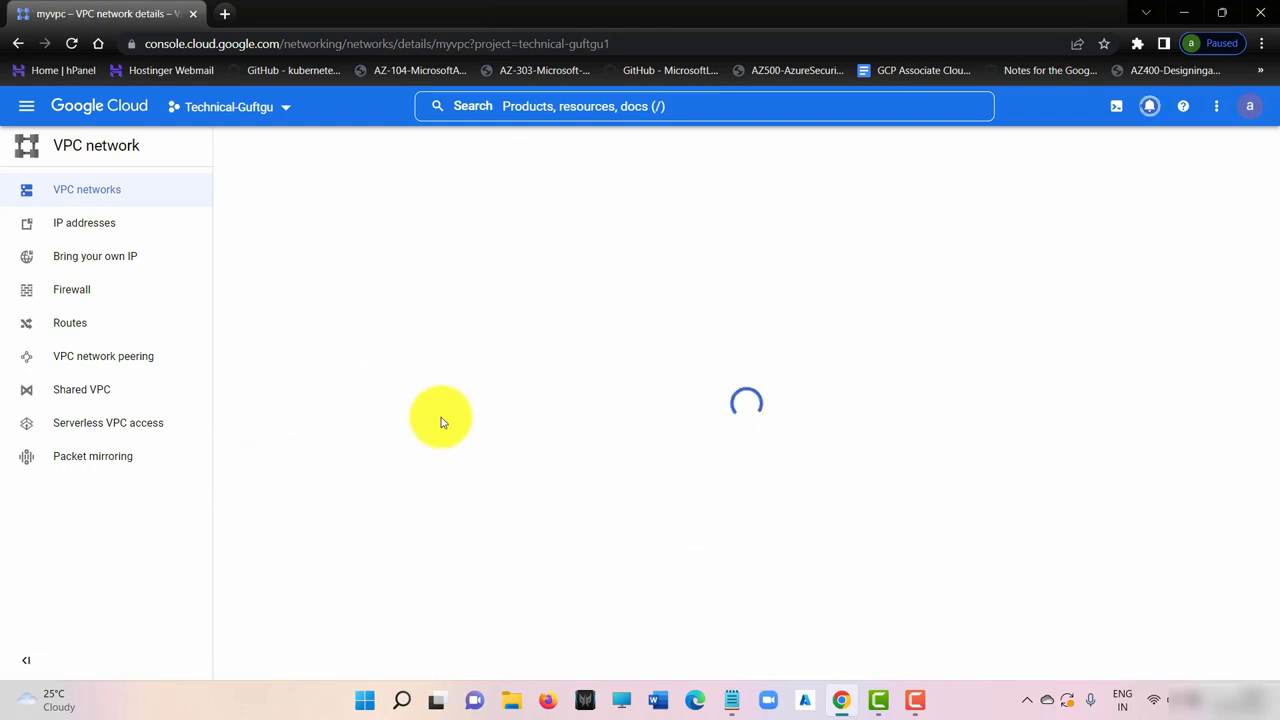
click(602, 149)
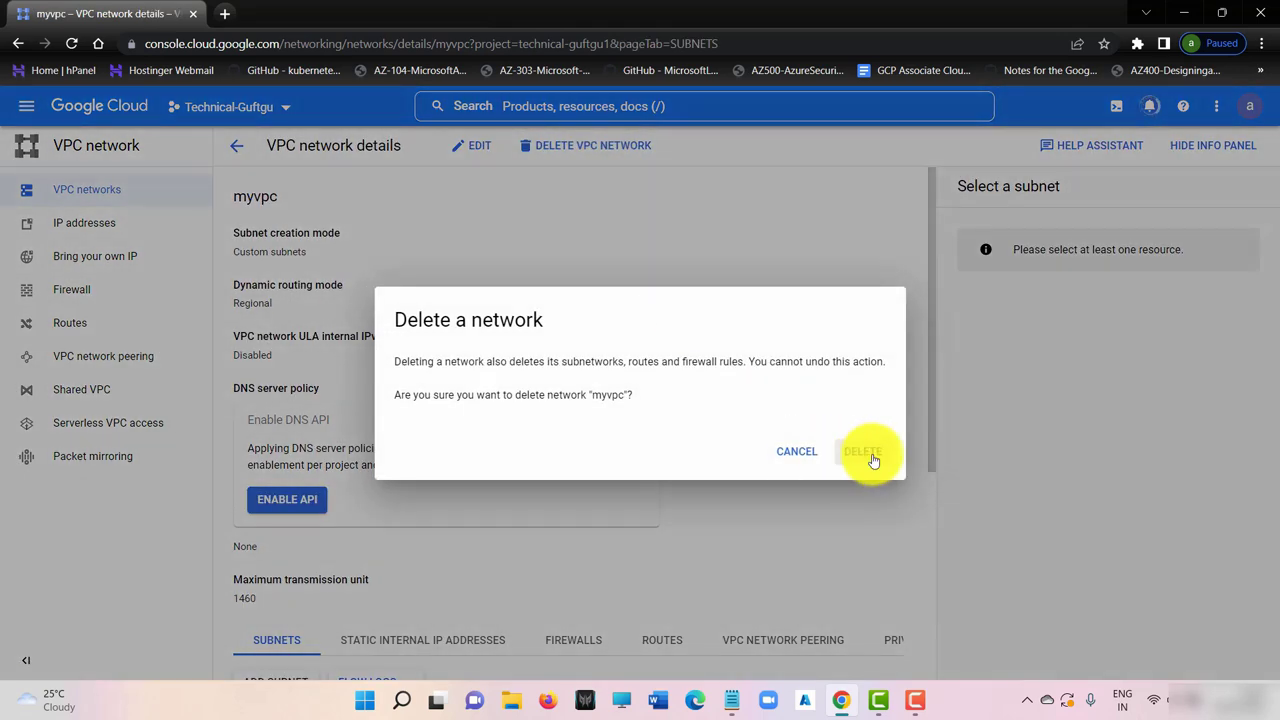
click(938, 452)
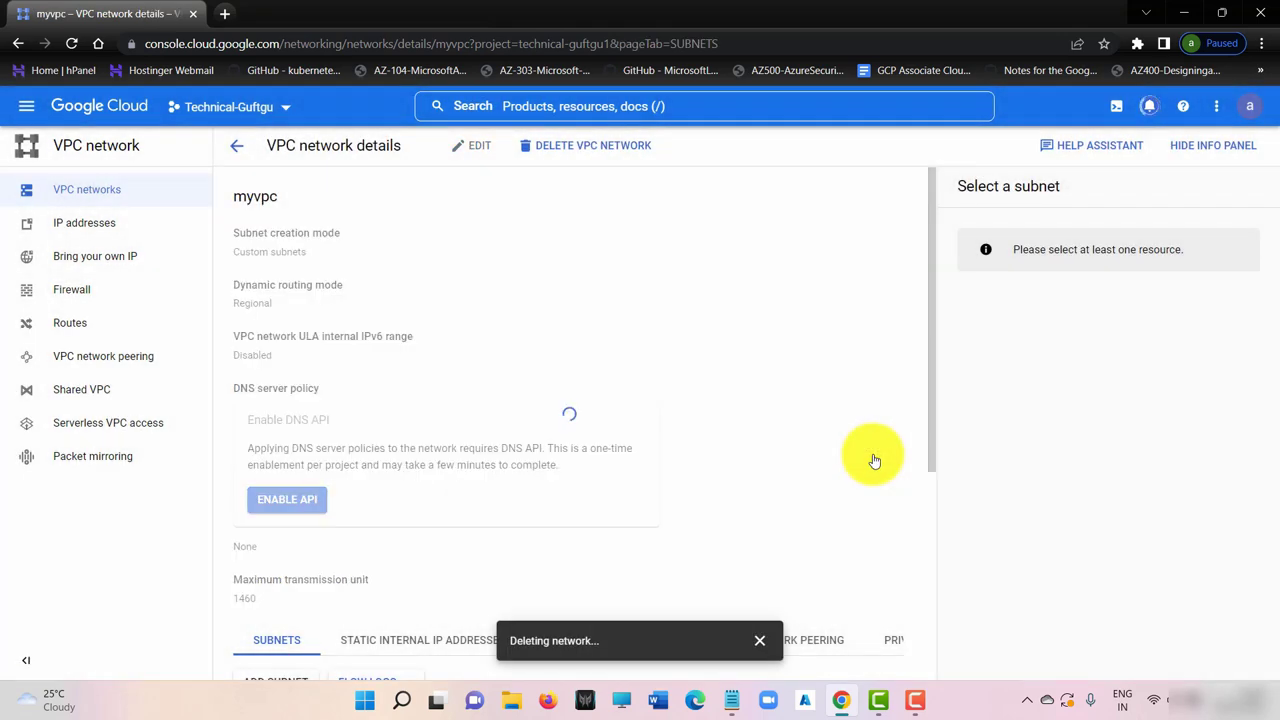